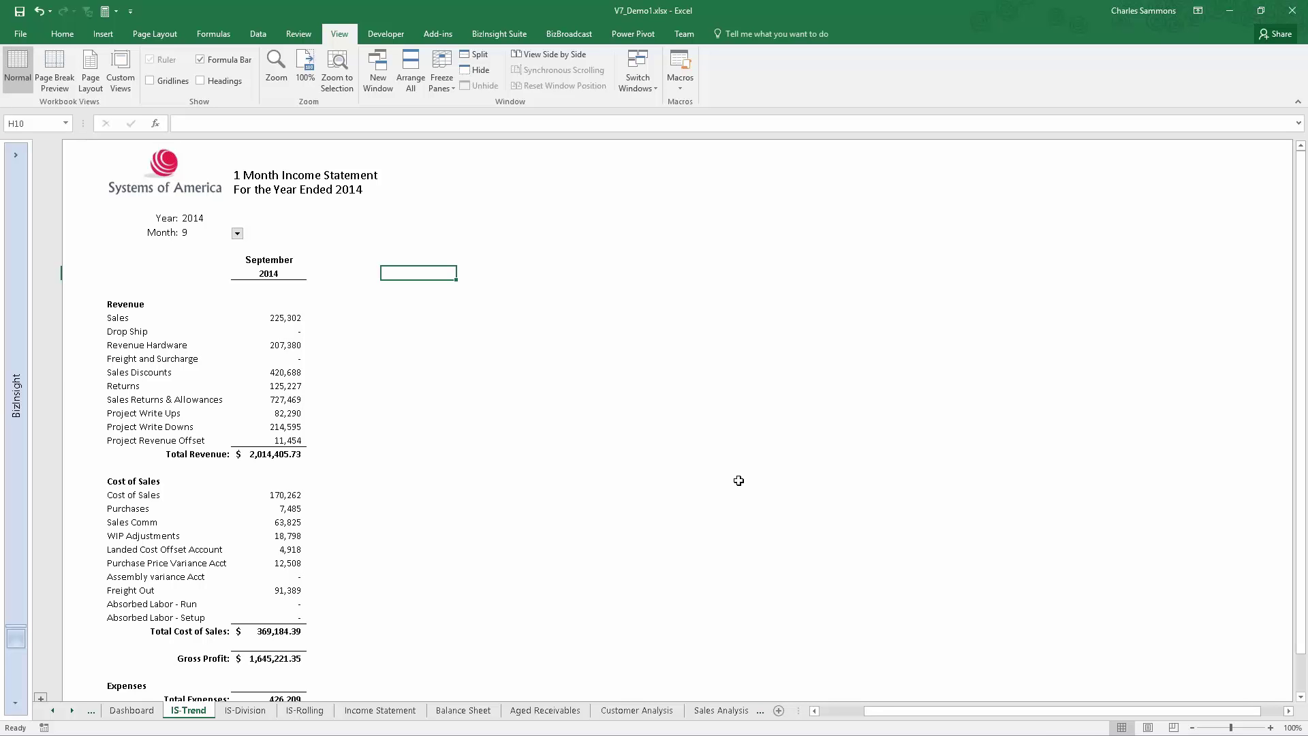
Step: Examine the one-month income statement on the IS-Trend sheet, from the revenue lines down to net income
scroll(584, 462, "down", 4)
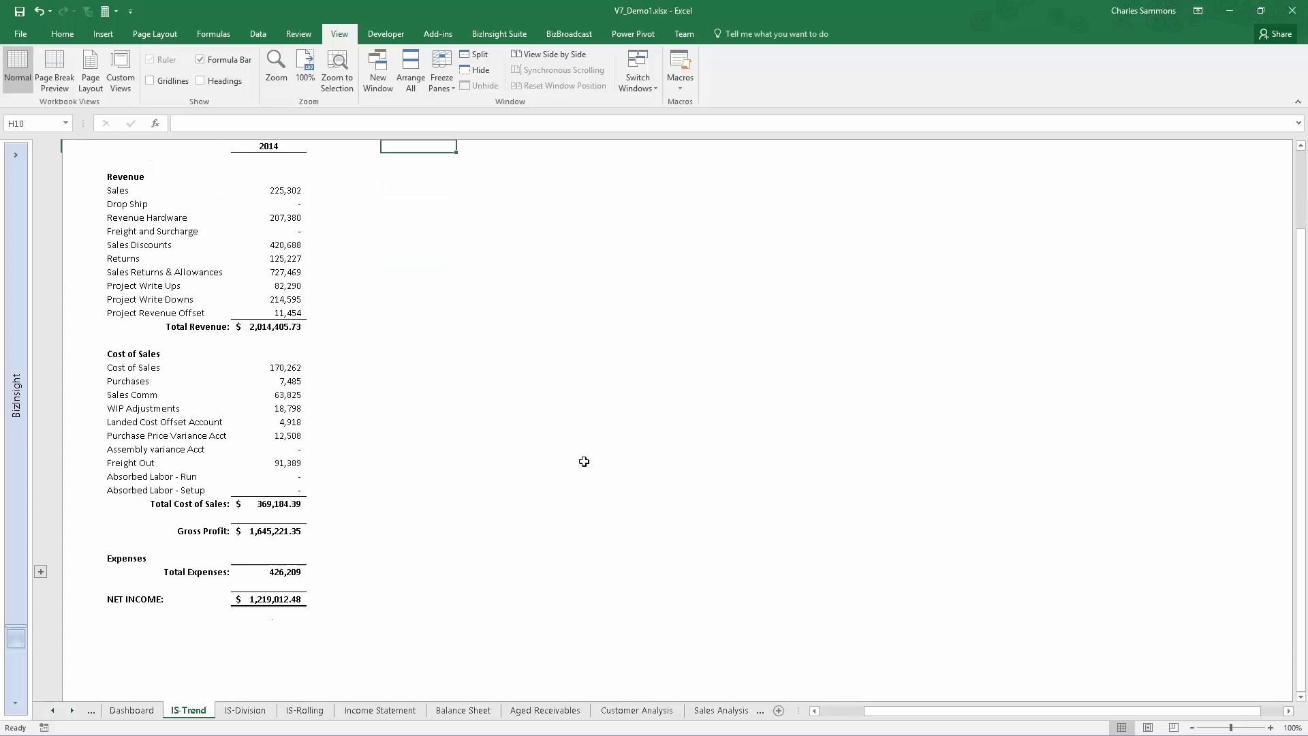
scroll(588, 471, "up", 4)
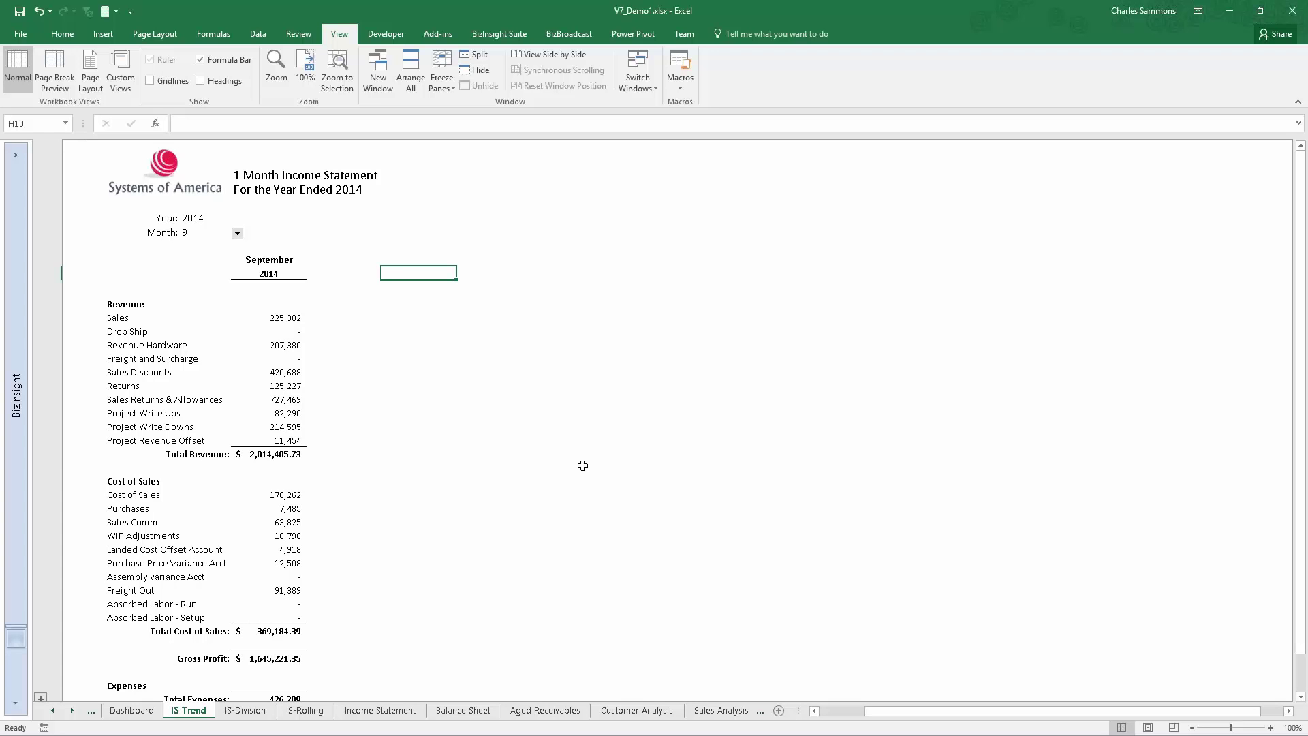
scroll(620, 456, "down", 1)
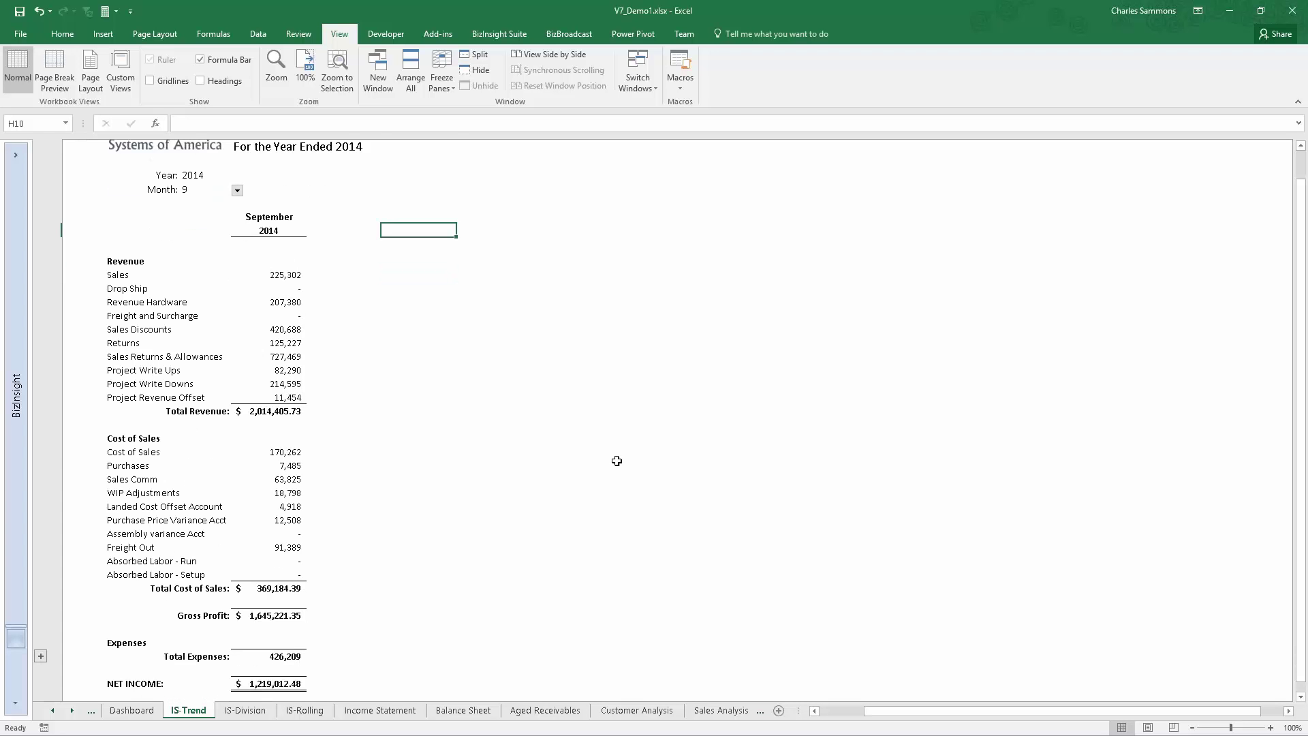
scroll(616, 462, "down", 1)
scroll(618, 464, "up", 2)
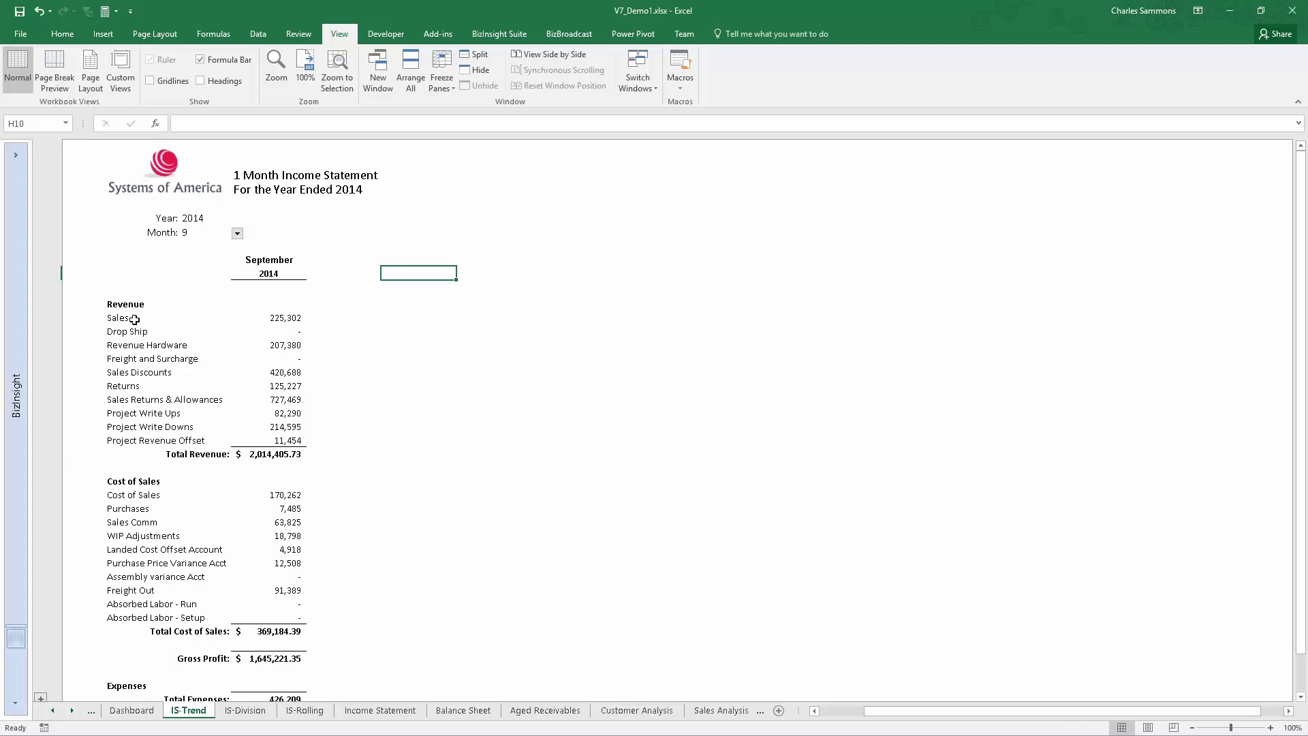
left_click_drag(134, 319, 119, 442)
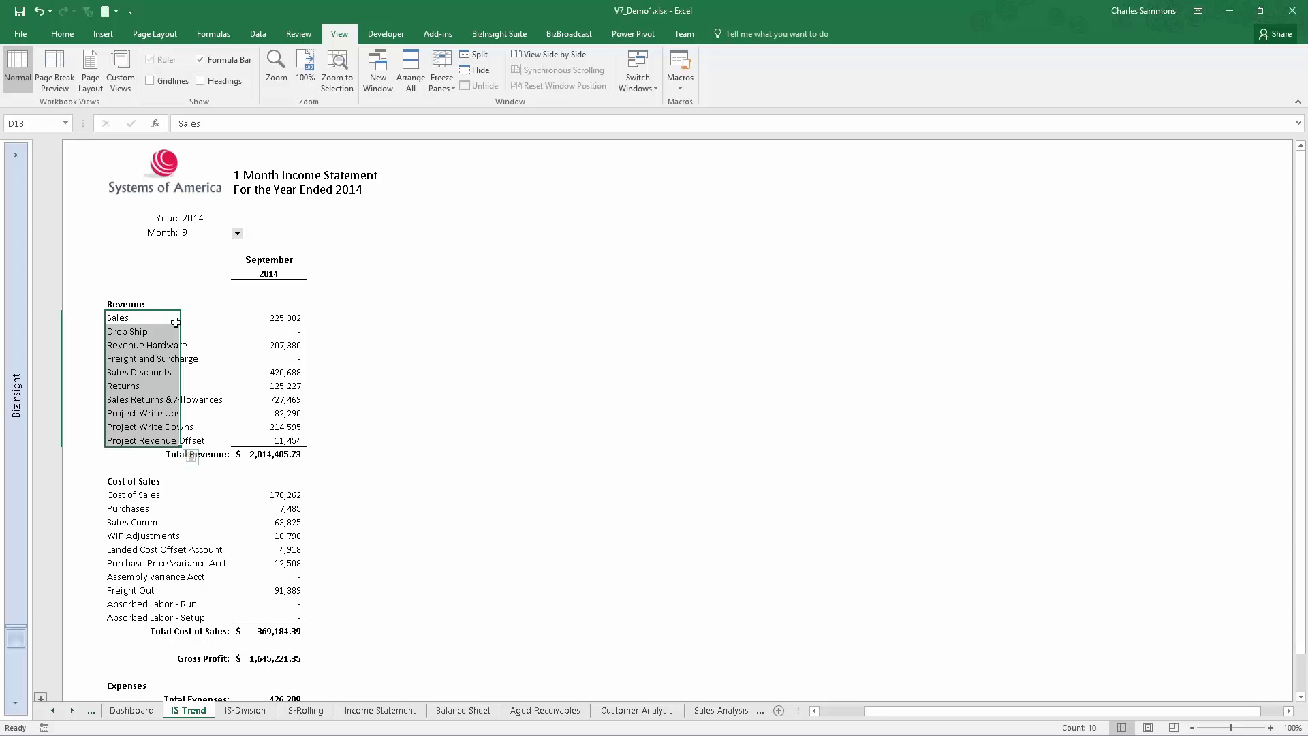
left_click(407, 330)
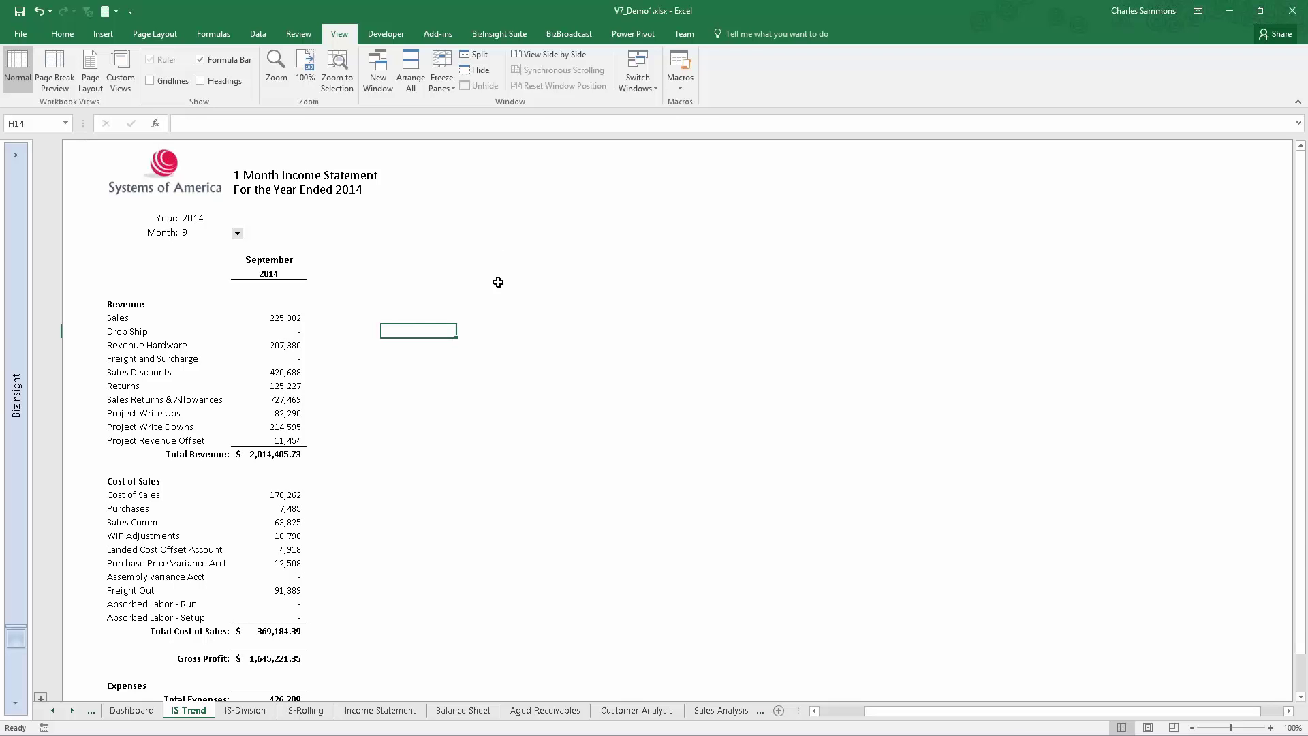
left_click(412, 304)
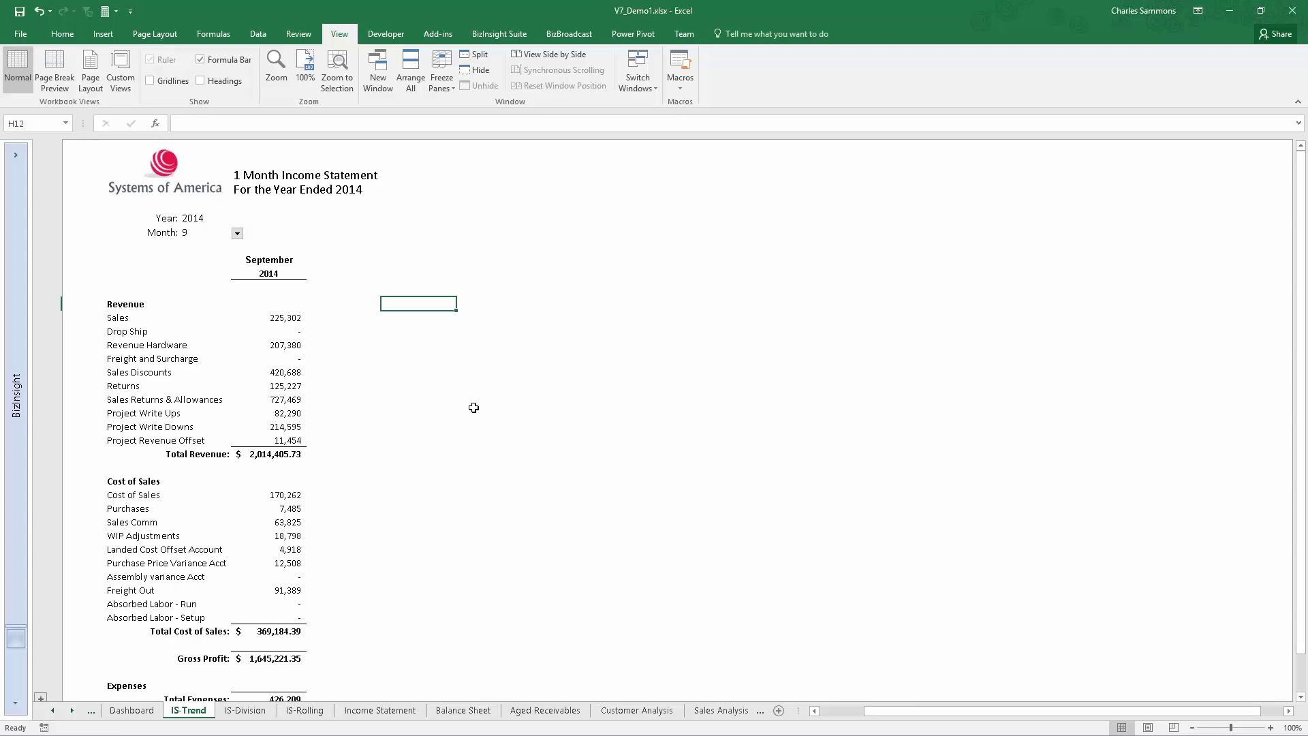
Step: Add a blank worksheet and expand BizNetERP's General Ledger in a widened BizInsight explorer to locate GL Balances under Period Balance
left_click(15, 155)
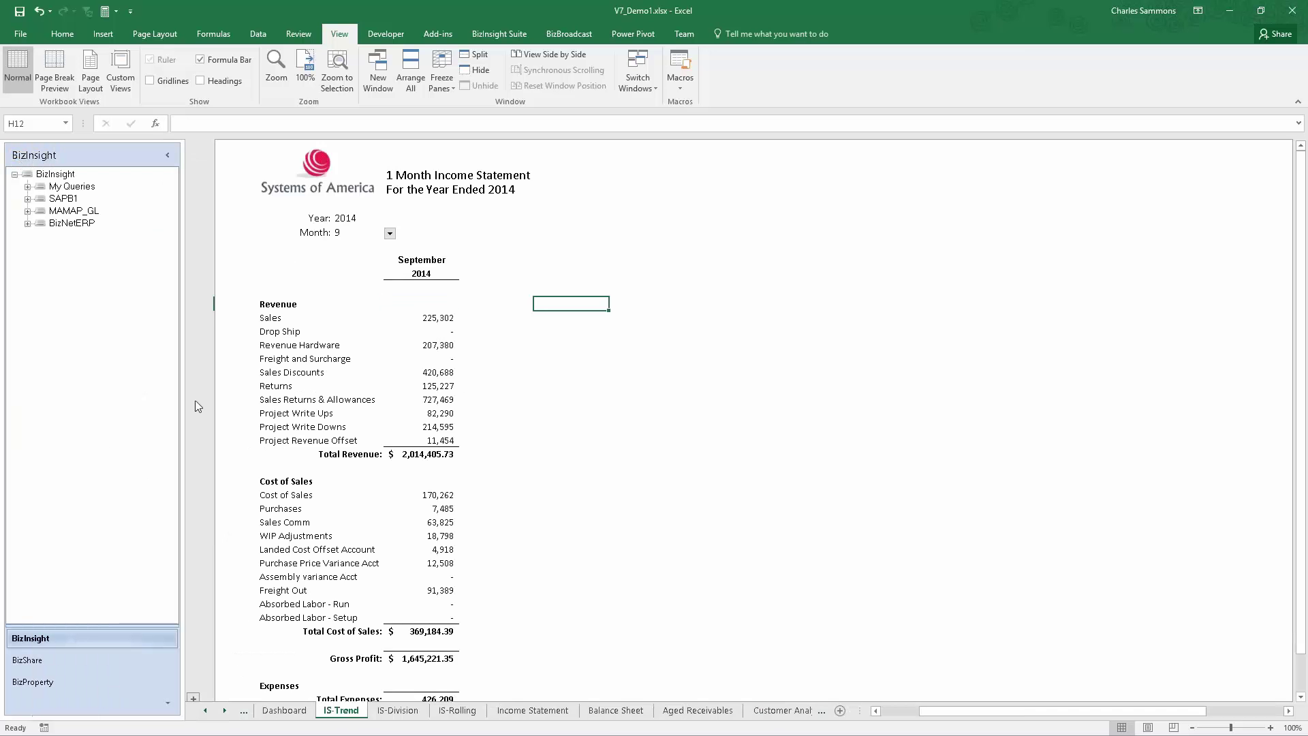
left_click(840, 710)
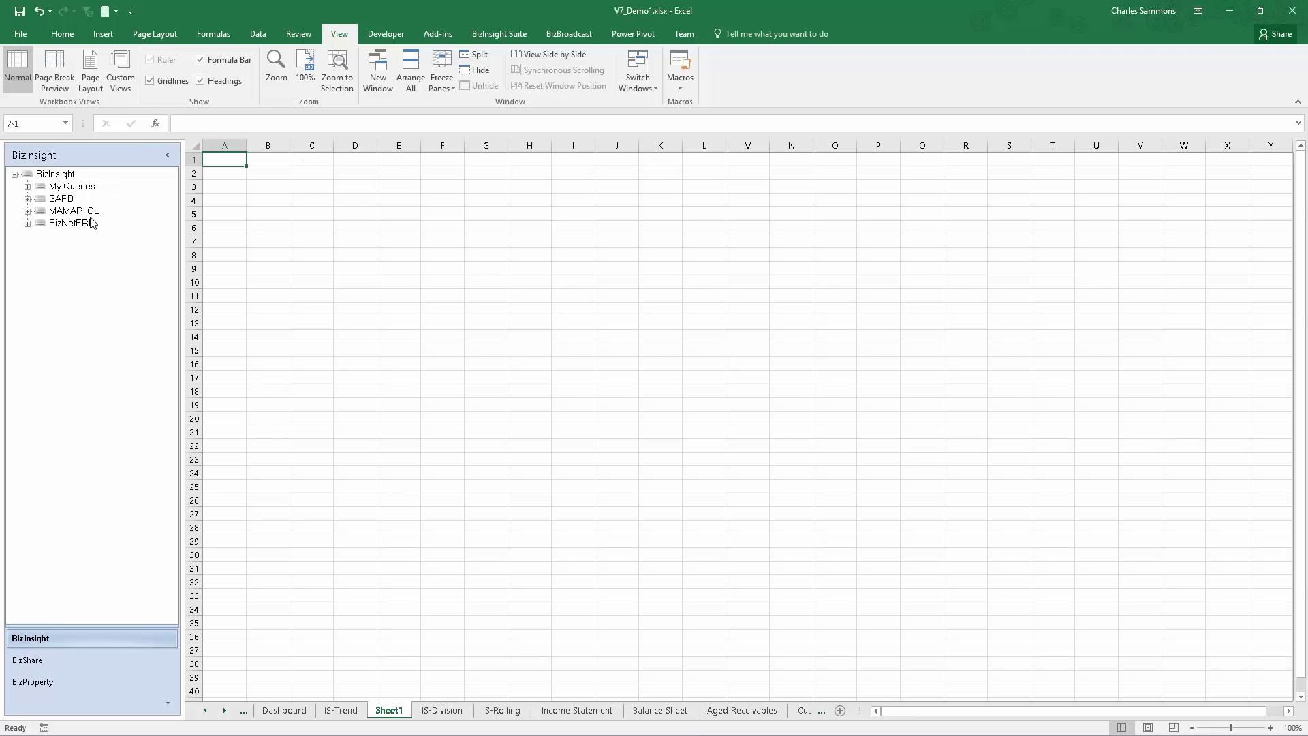
left_click(27, 223)
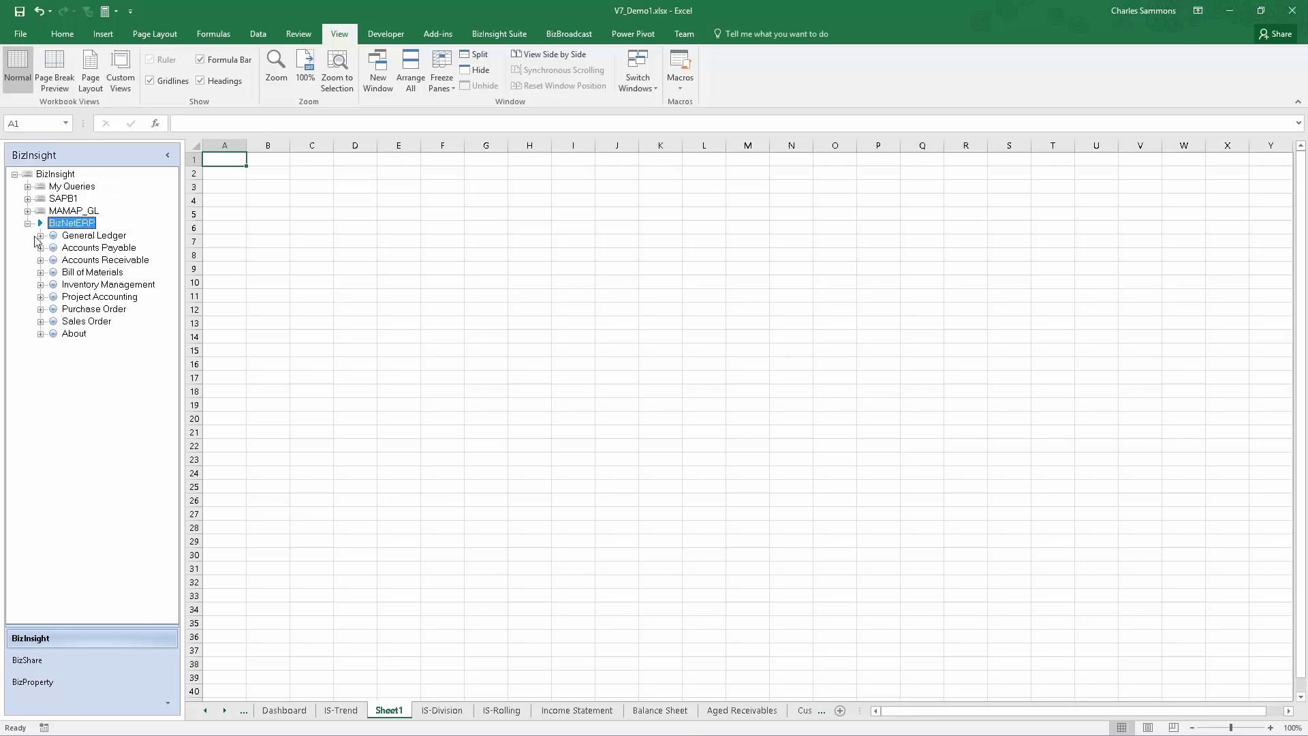
left_click(40, 236)
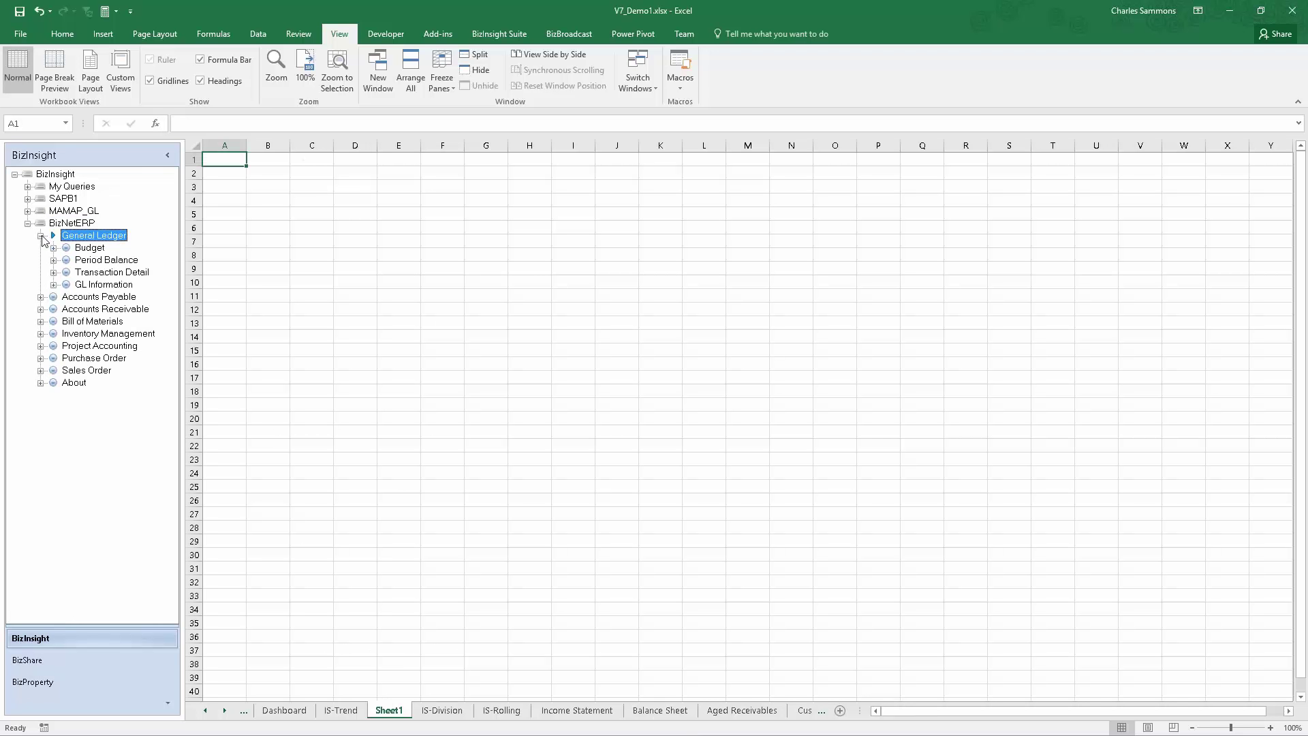
left_click(54, 284)
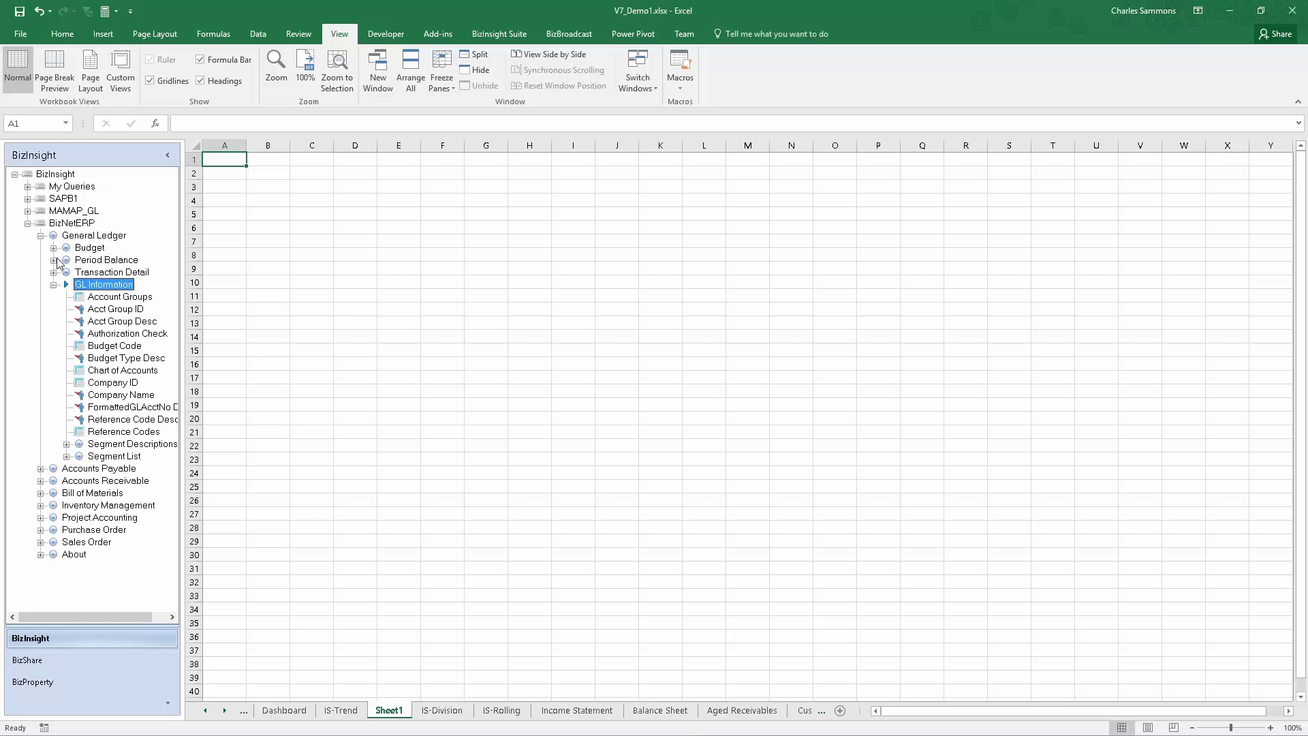
left_click(53, 260)
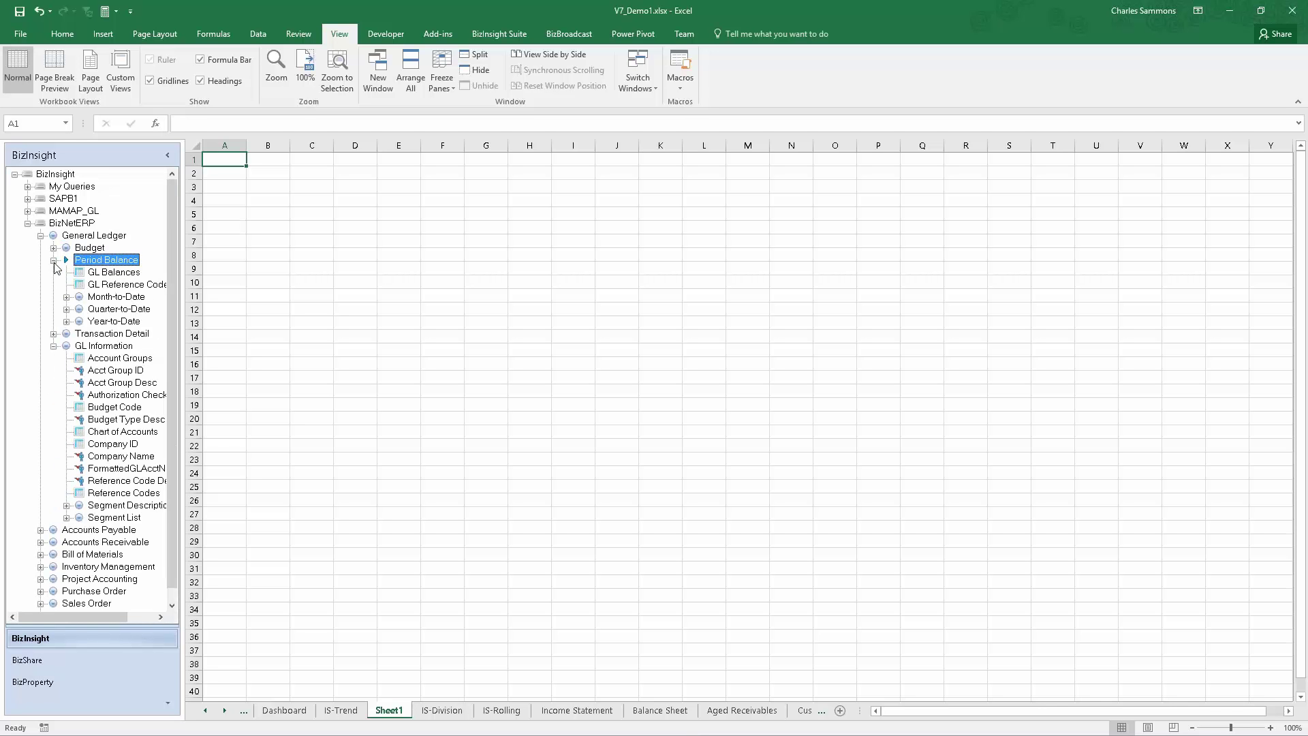
left_click(111, 272)
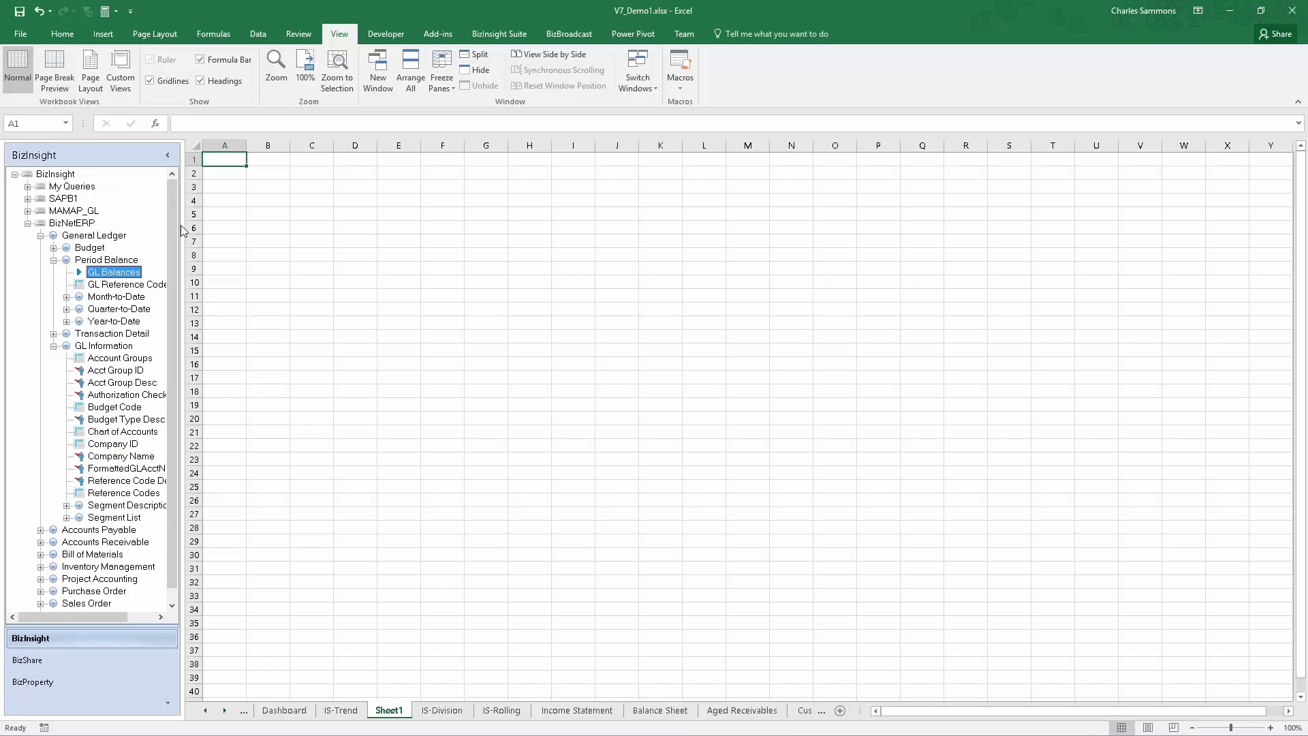
left_click_drag(183, 232, 277, 234)
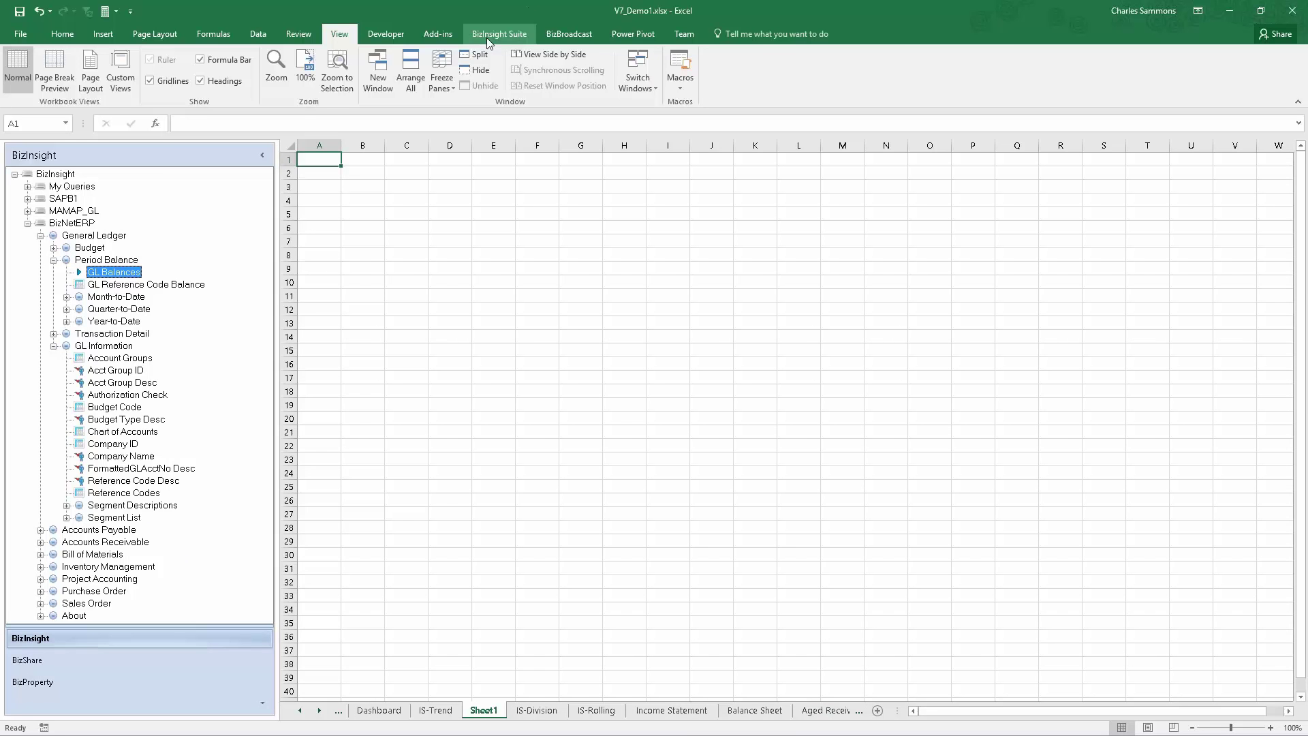
Step: Insert a GL Balances table at cell A1 of Sheet1, filtered to CompanyID SOA and FiscYear 2014
left_click(488, 40)
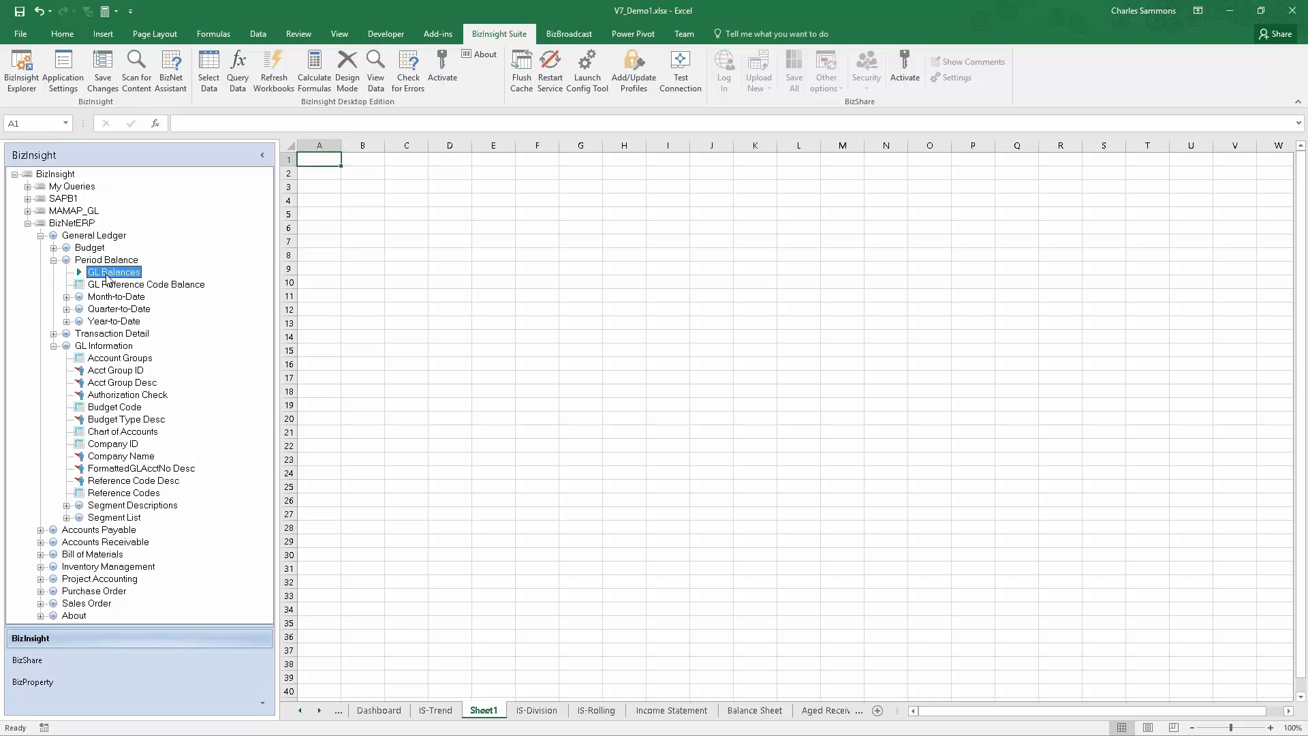
left_click_drag(107, 277, 327, 161)
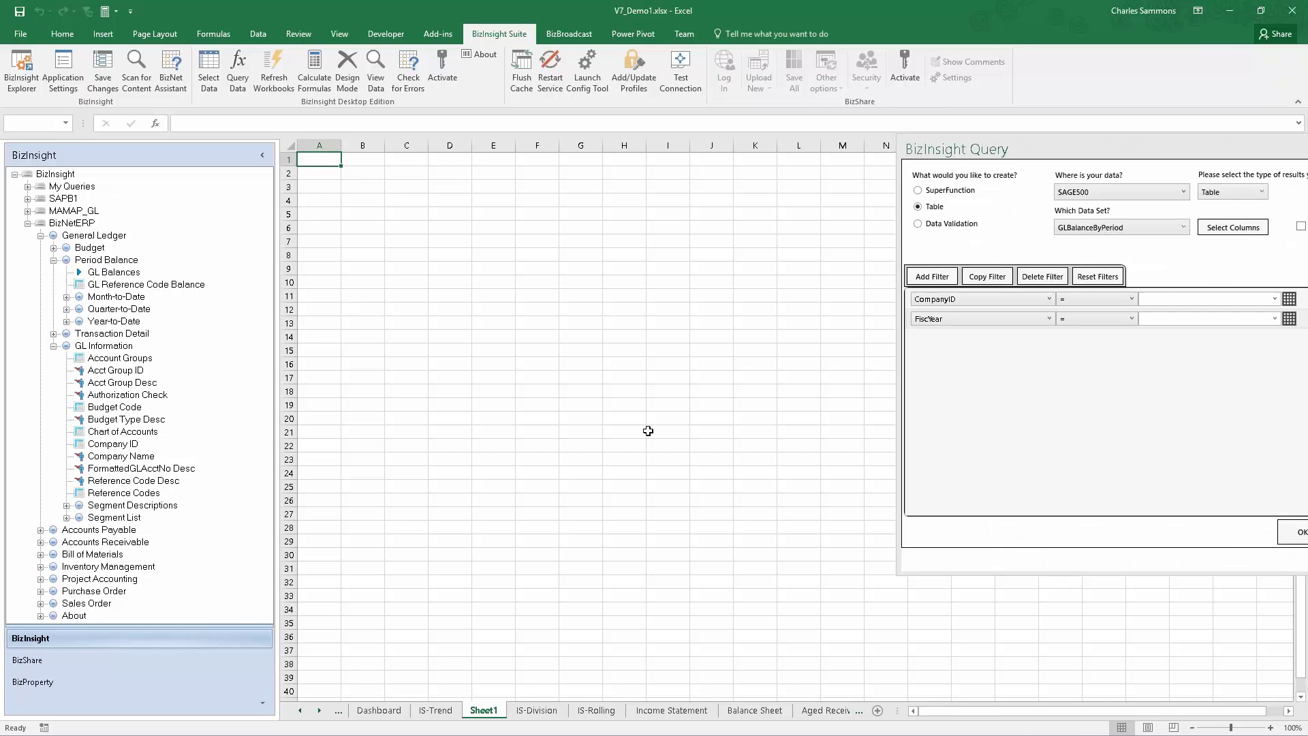
left_click_drag(1236, 145, 952, 163)
left_click(1007, 316)
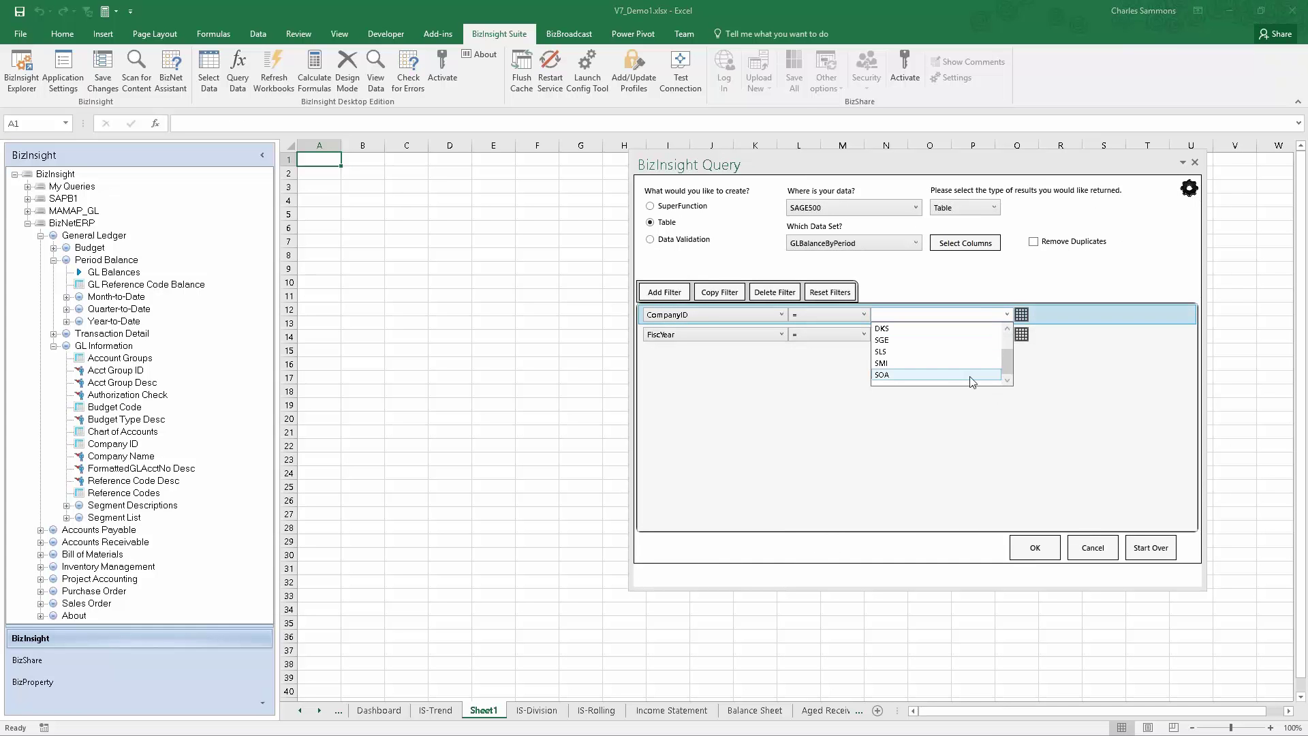
left_click(972, 375)
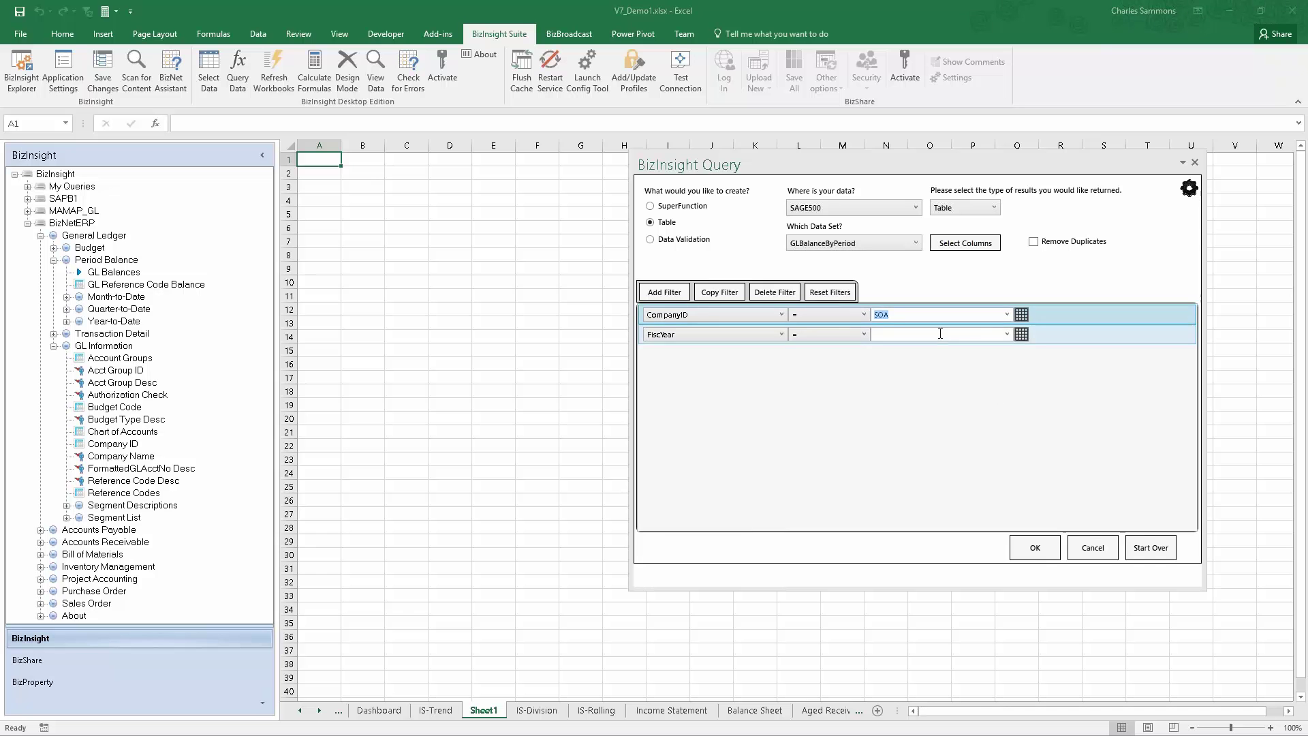
left_click(1007, 334)
left_click(1007, 333)
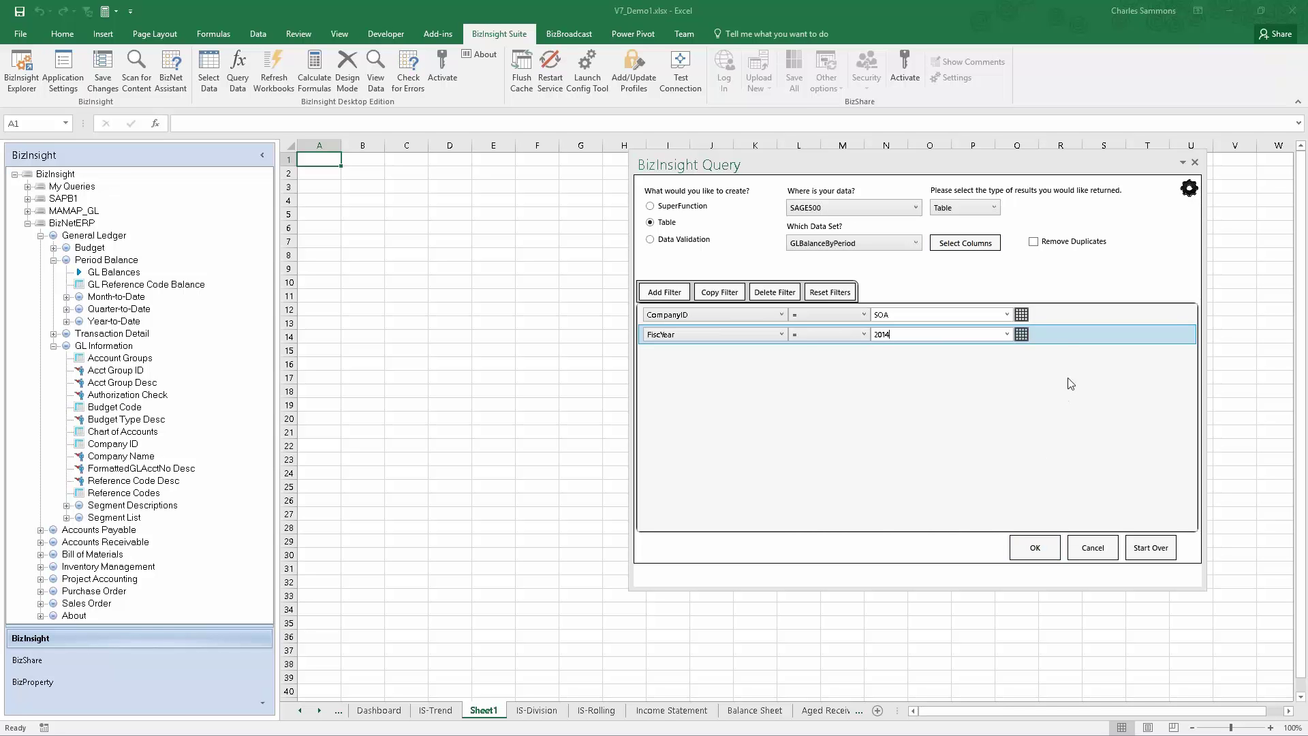
left_click(1047, 551)
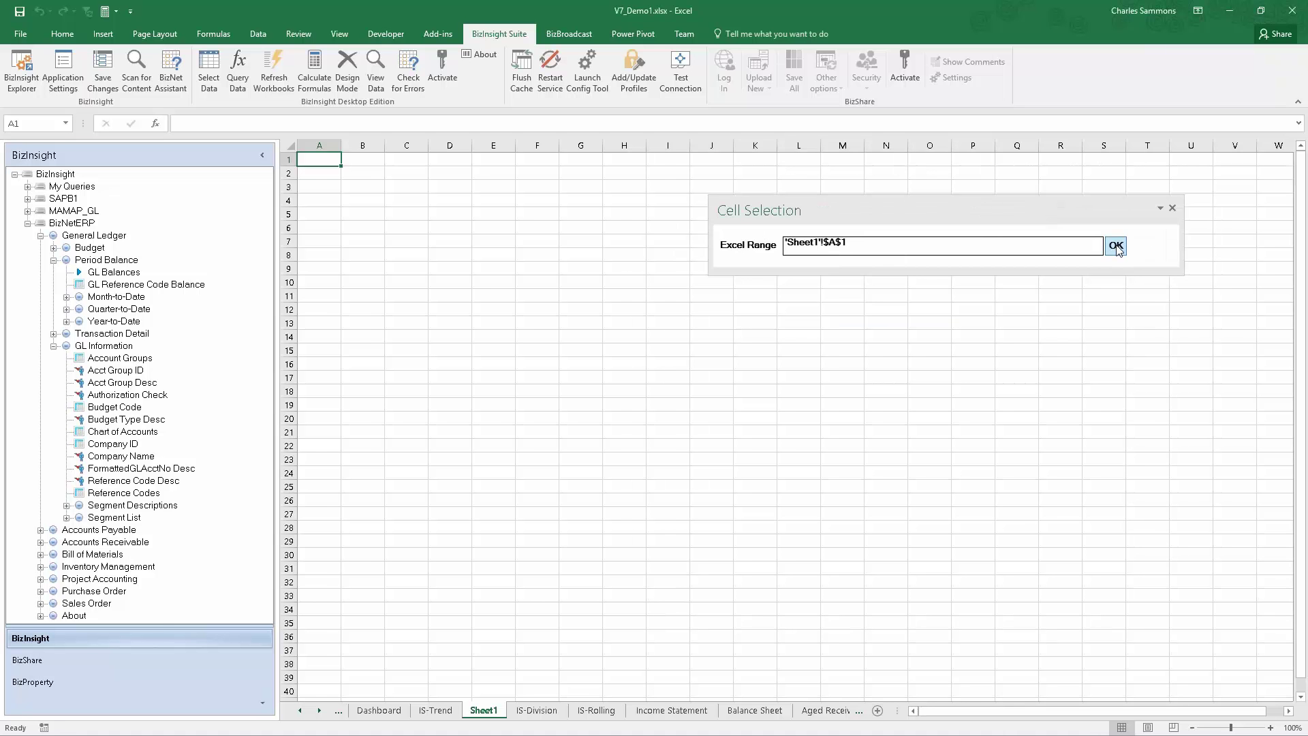
left_click(1116, 246)
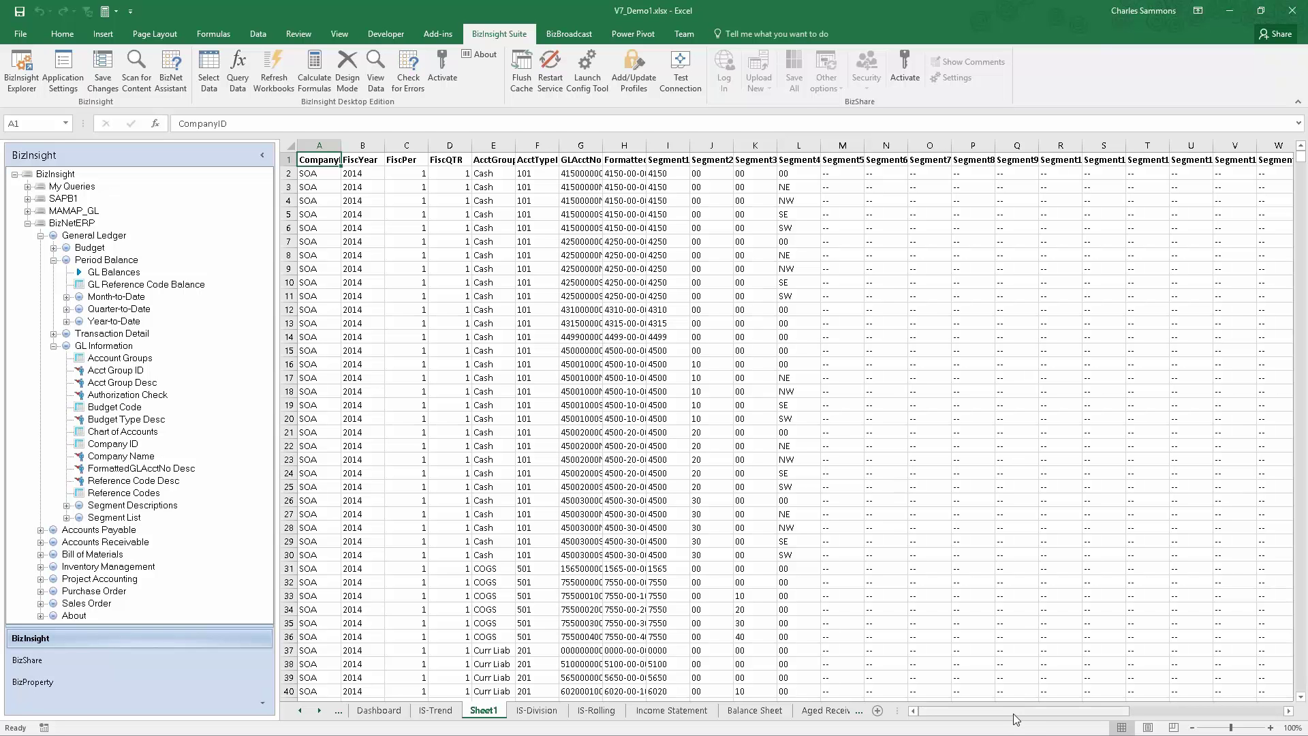
Step: Fit the GLAcctNo, FormattedGLAcctNo and AcctGroupID columns to their contents and review the table's segment and balance columns
double_click(604, 148)
double_click(661, 146)
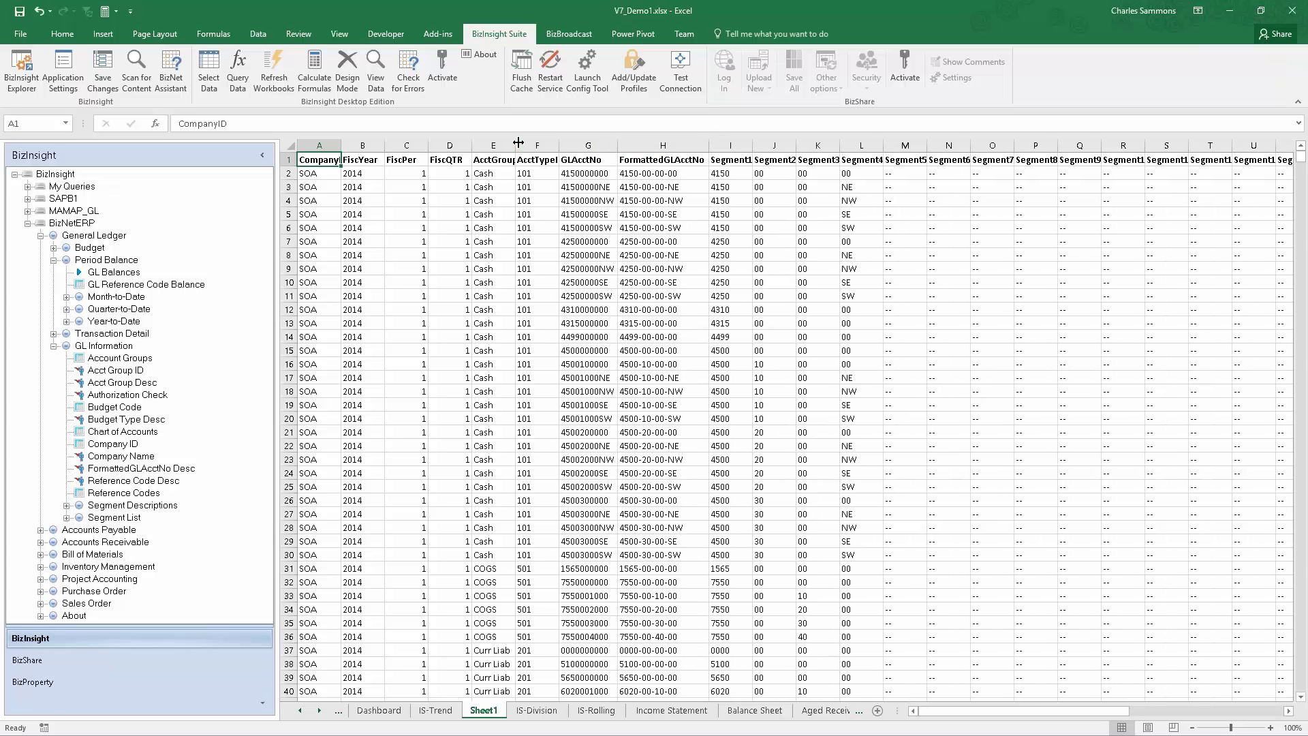
double_click(515, 143)
left_click(488, 170)
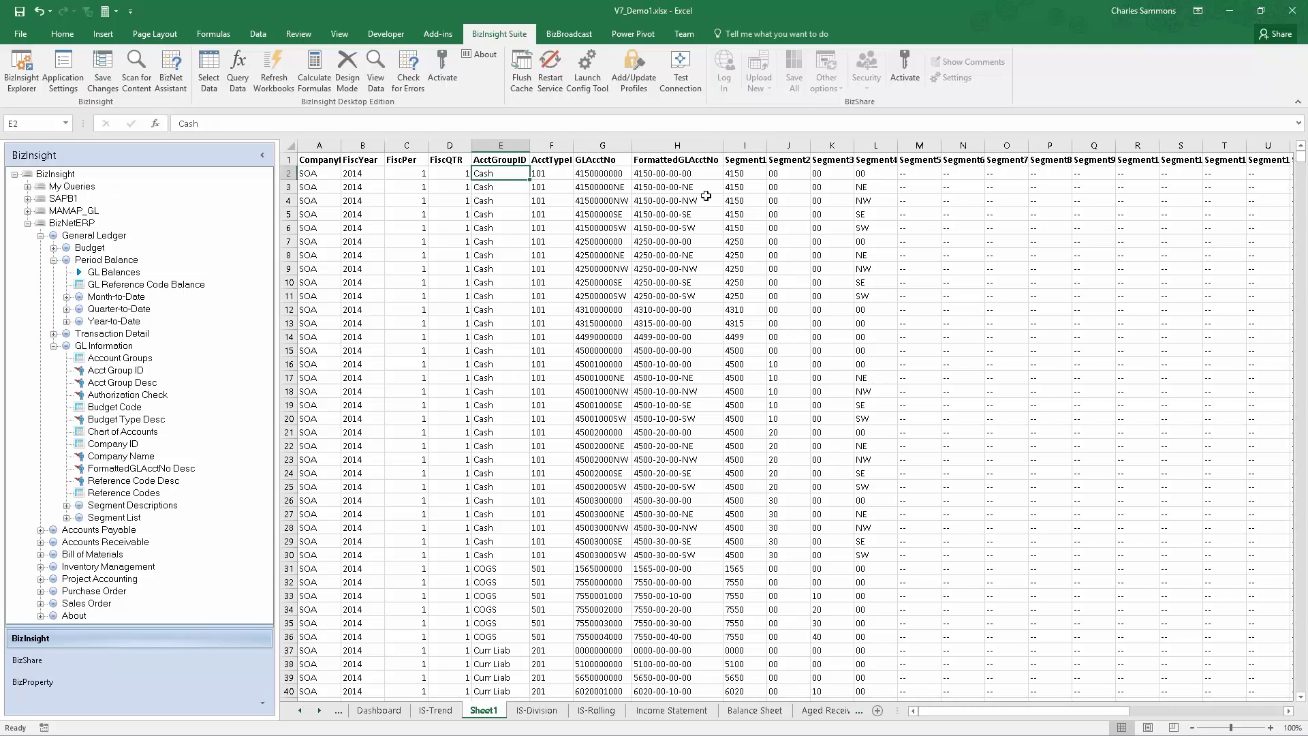
left_click(680, 174)
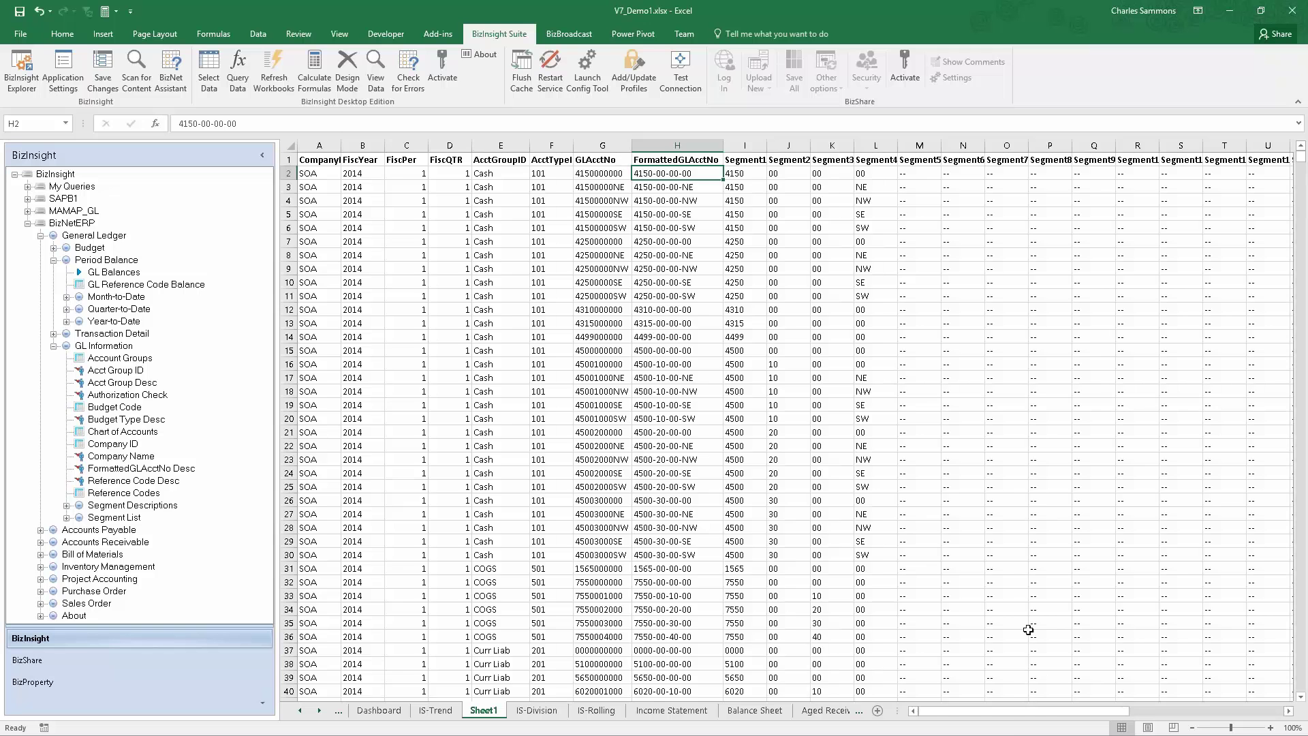
left_click_drag(1007, 712, 1187, 712)
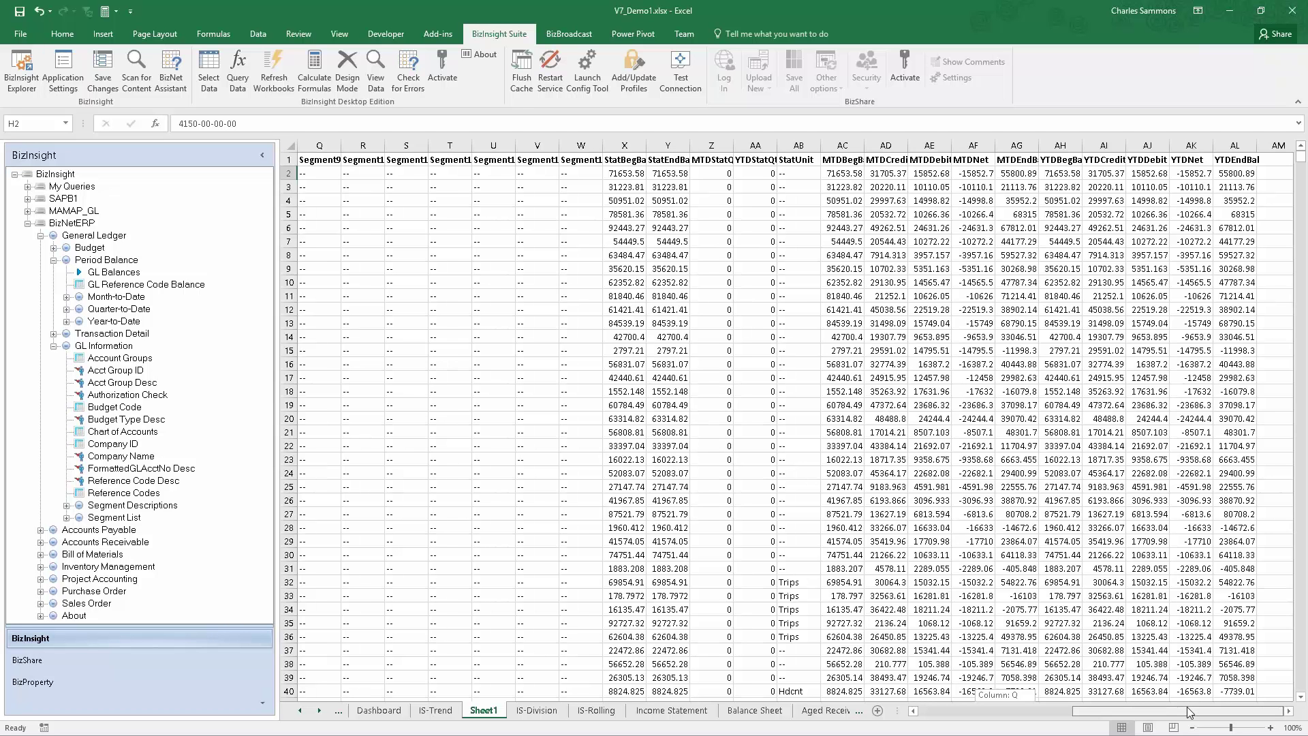
left_click_drag(1188, 713, 974, 727)
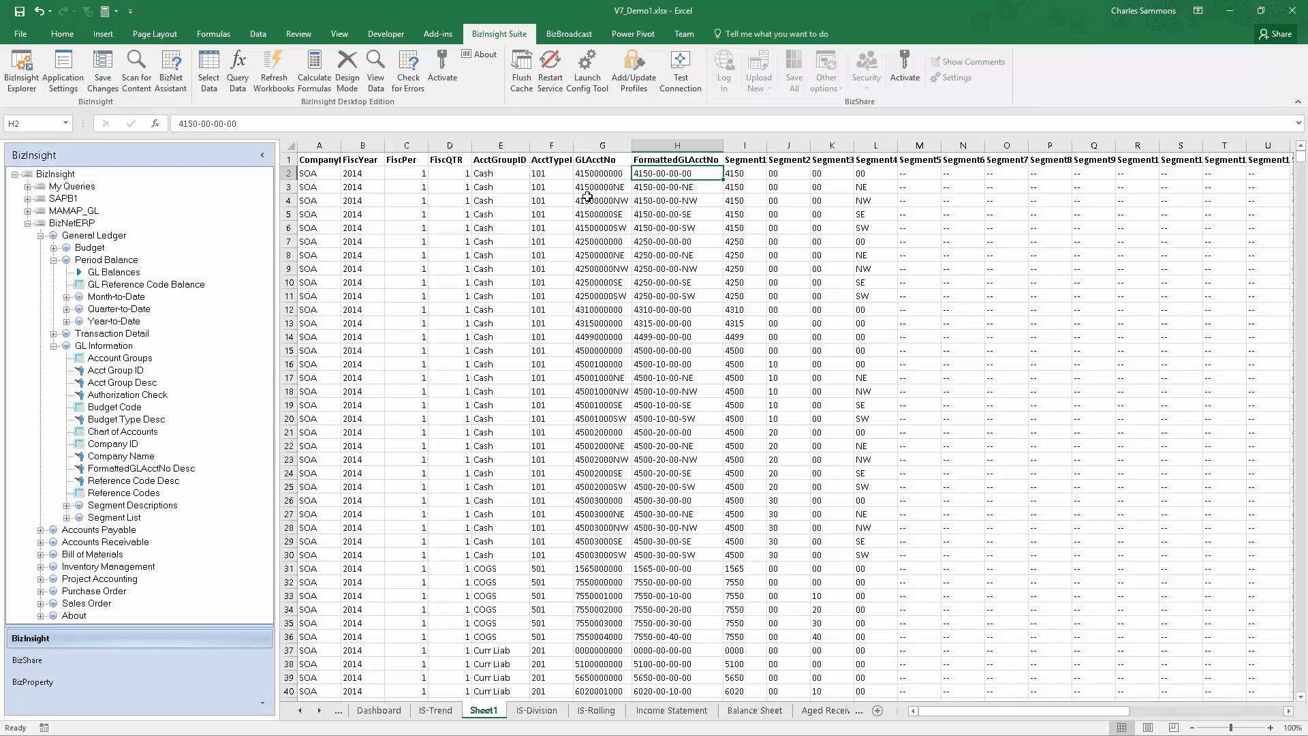
left_click(757, 173)
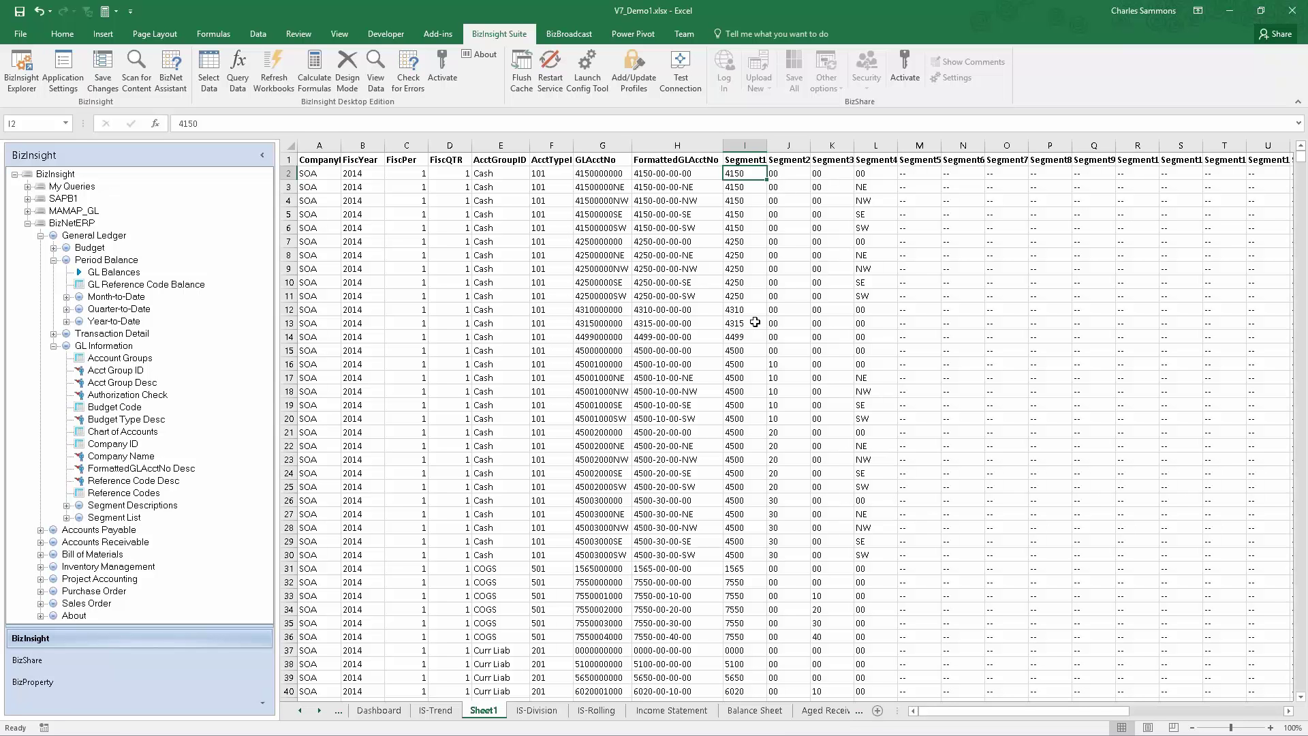
Step: Add another blank worksheet, enter 4150 in cell C5, and widen column C slightly
left_click(877, 711)
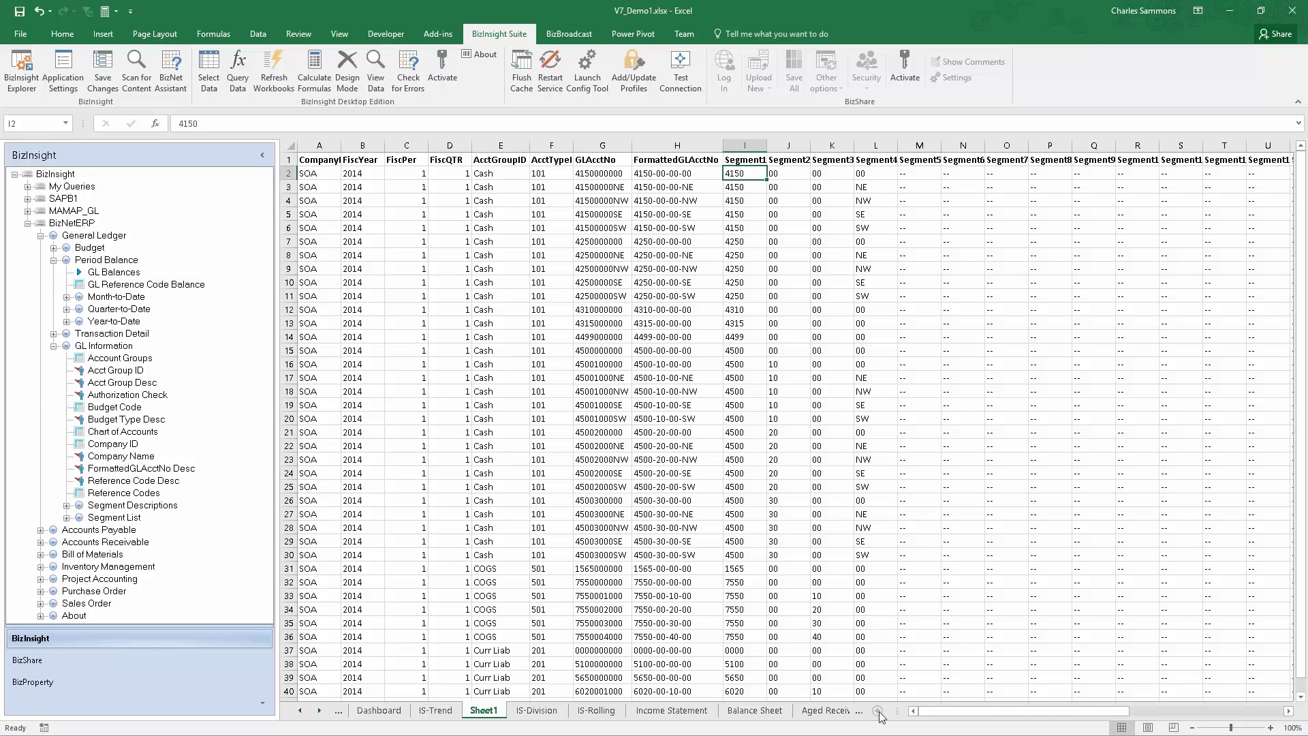
left_click(410, 212)
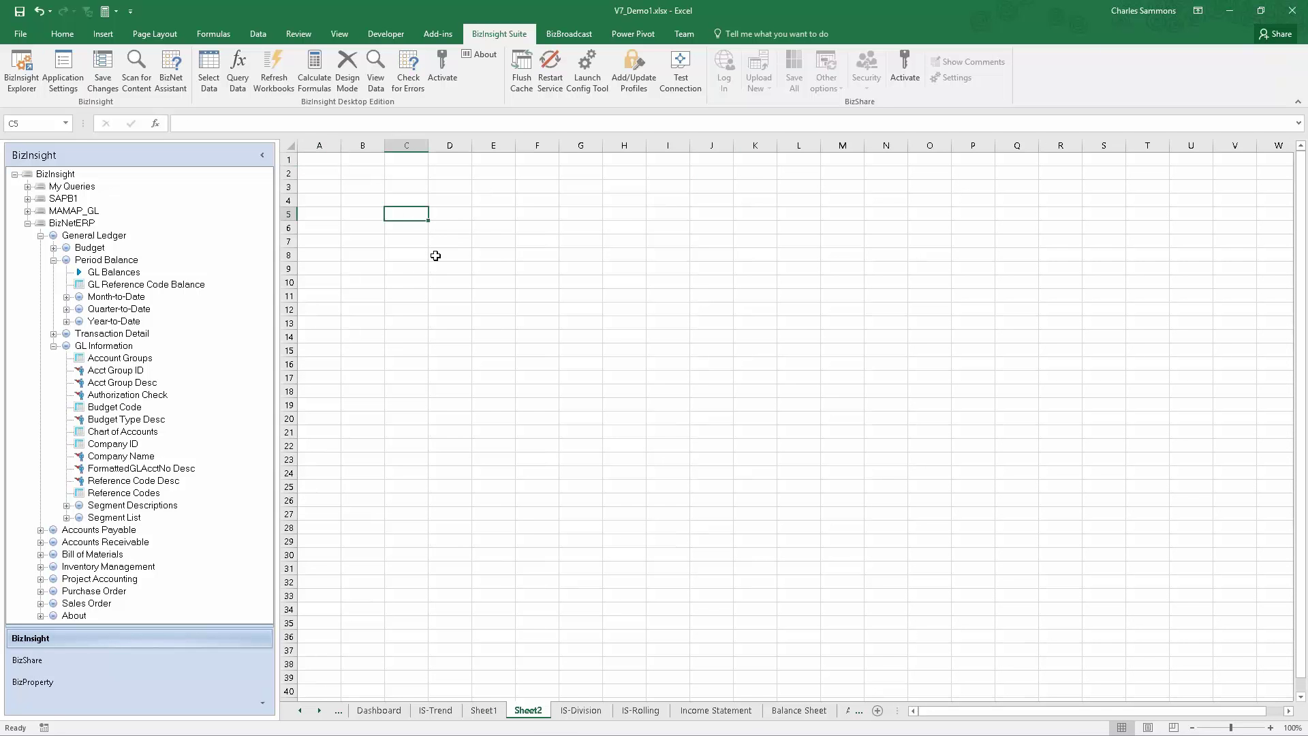
type("4150")
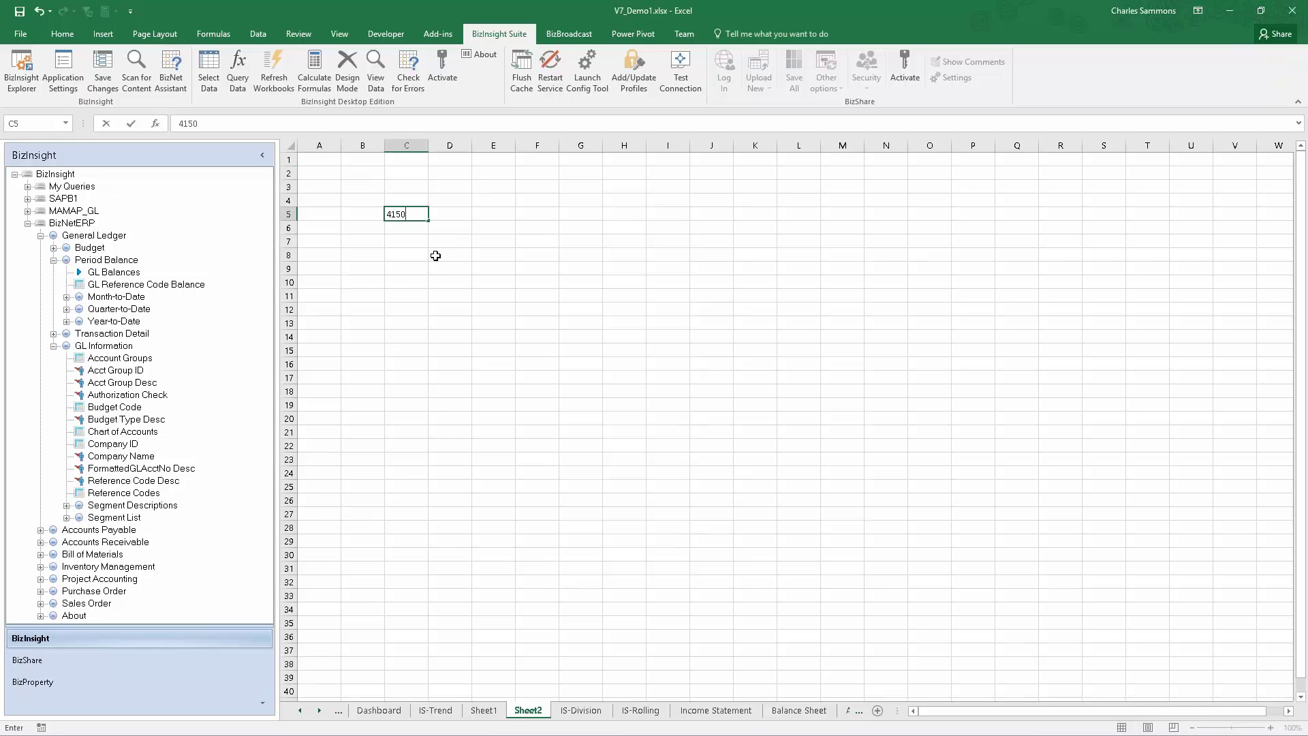
key("Return")
left_click(465, 214)
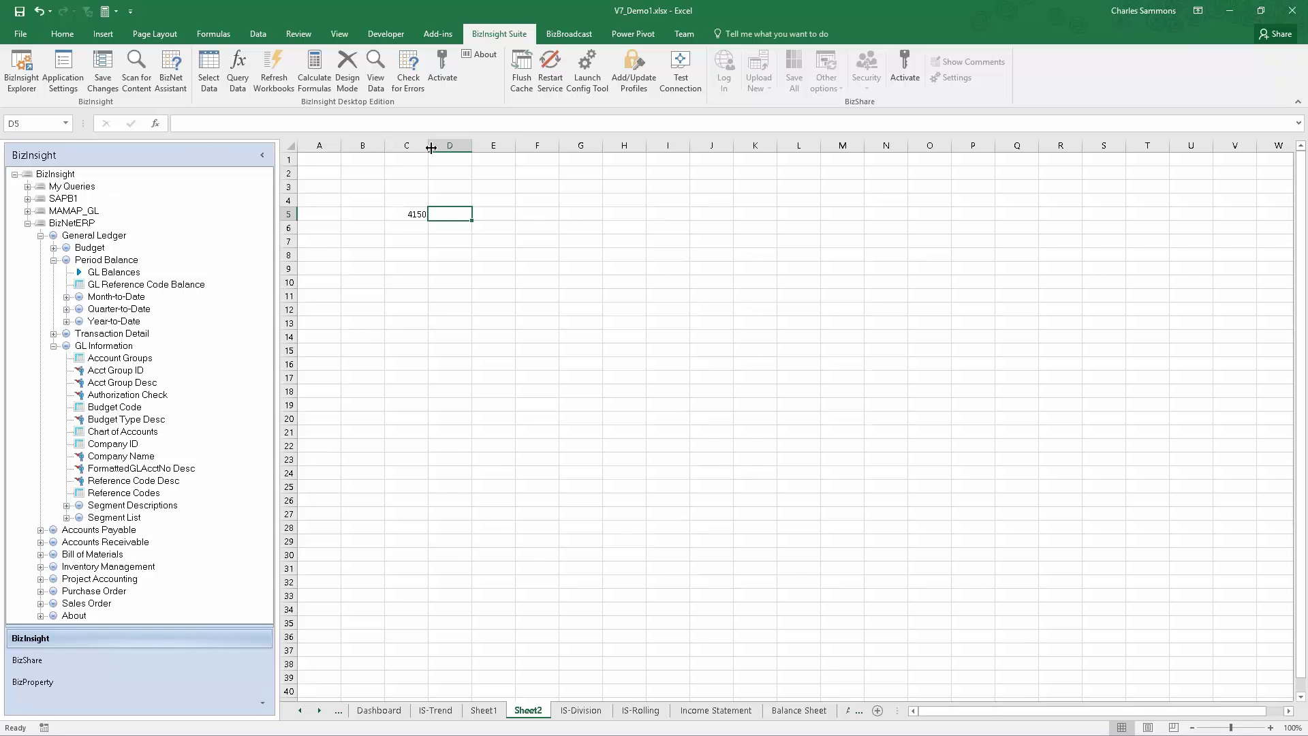
left_click_drag(431, 146, 443, 146)
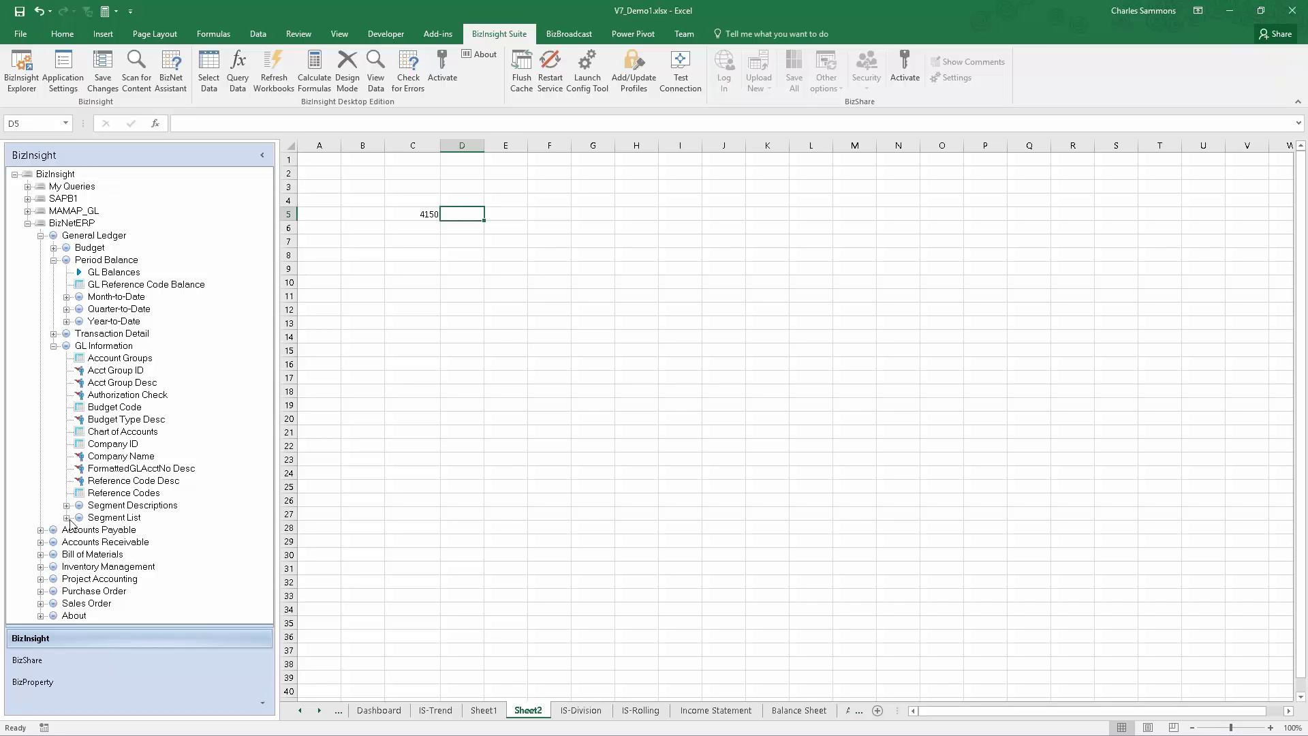
Step: Expand Segment Descriptions under GL Information and start a Segment 1 Desc query in cell D5
double_click(109, 505)
left_click(153, 511)
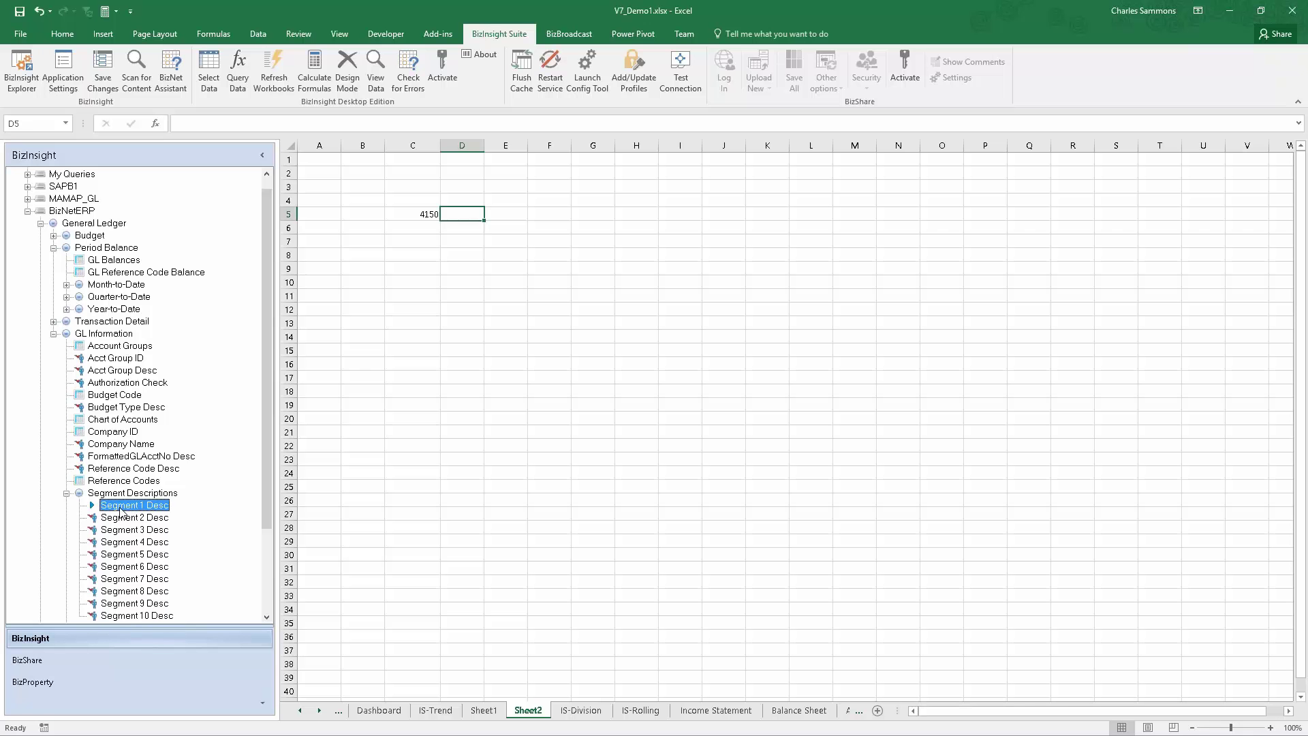
left_click_drag(482, 217, 482, 217)
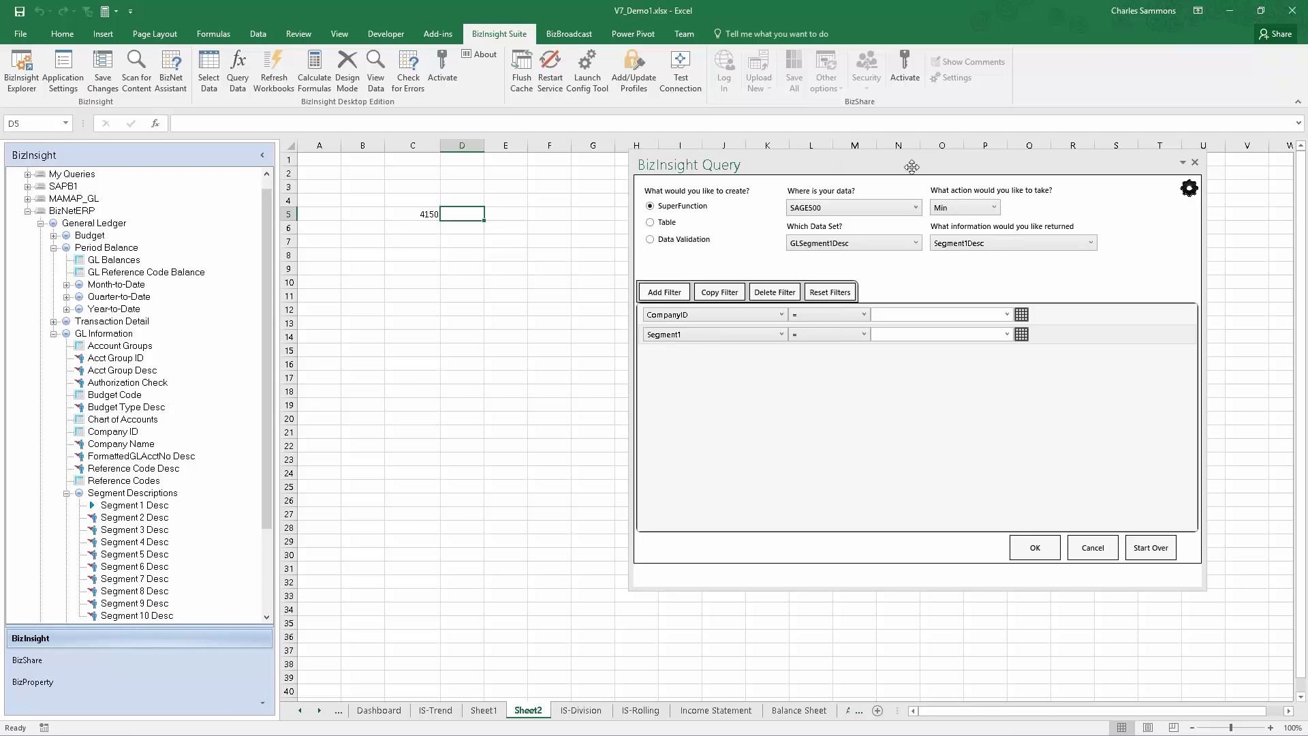
Step: Clear the prefilled query by switching its data source to Excel, and set the source back to SAGE500
left_click(914, 206)
left_click(835, 218)
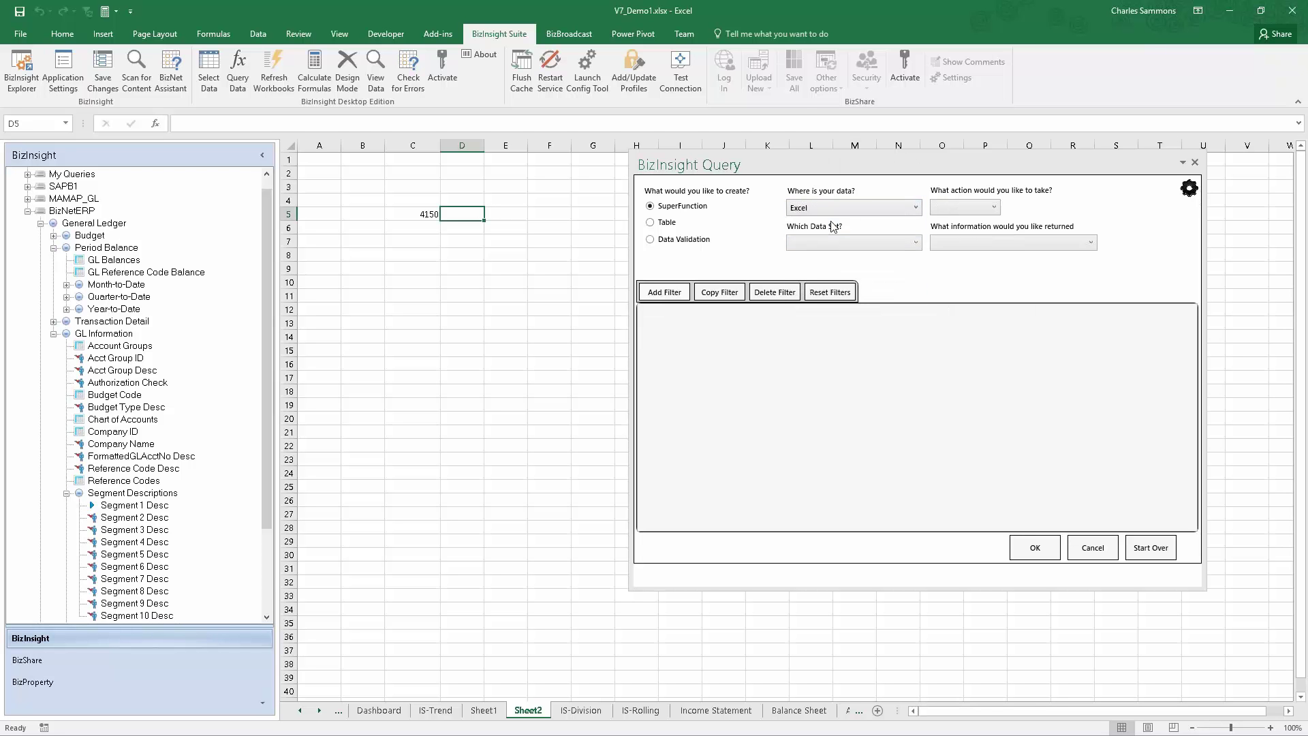
left_click(877, 243)
left_click(861, 282)
left_click(870, 214)
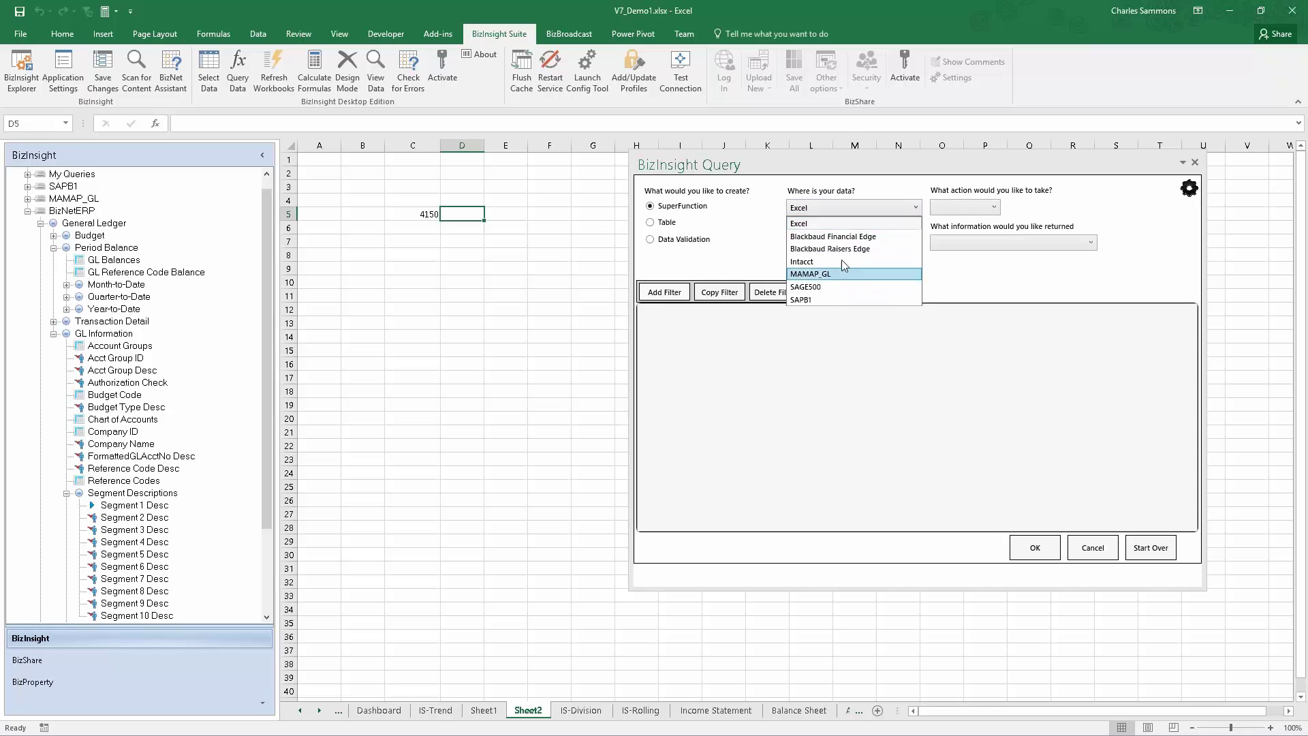
left_click(839, 287)
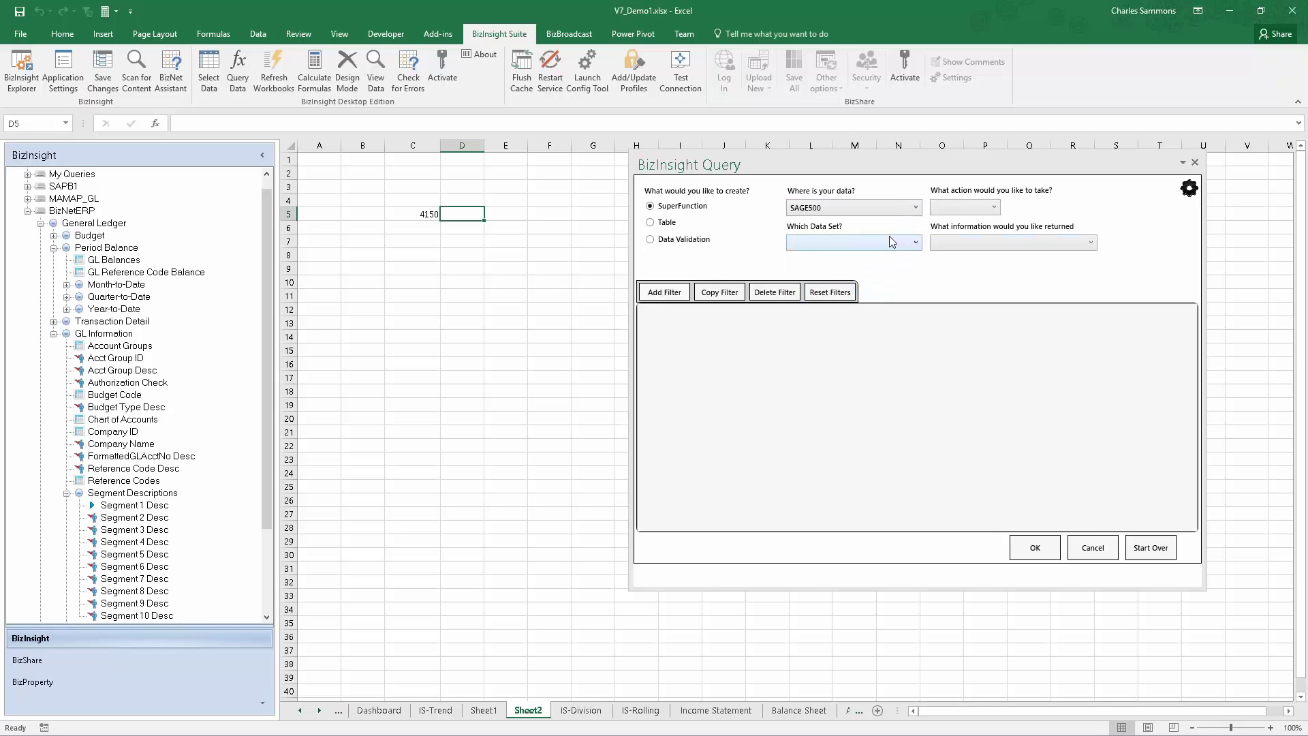
Step: Set the query's data set to GLAccountList and its action to Min
left_click(915, 242)
scroll(888, 299, "down", 5)
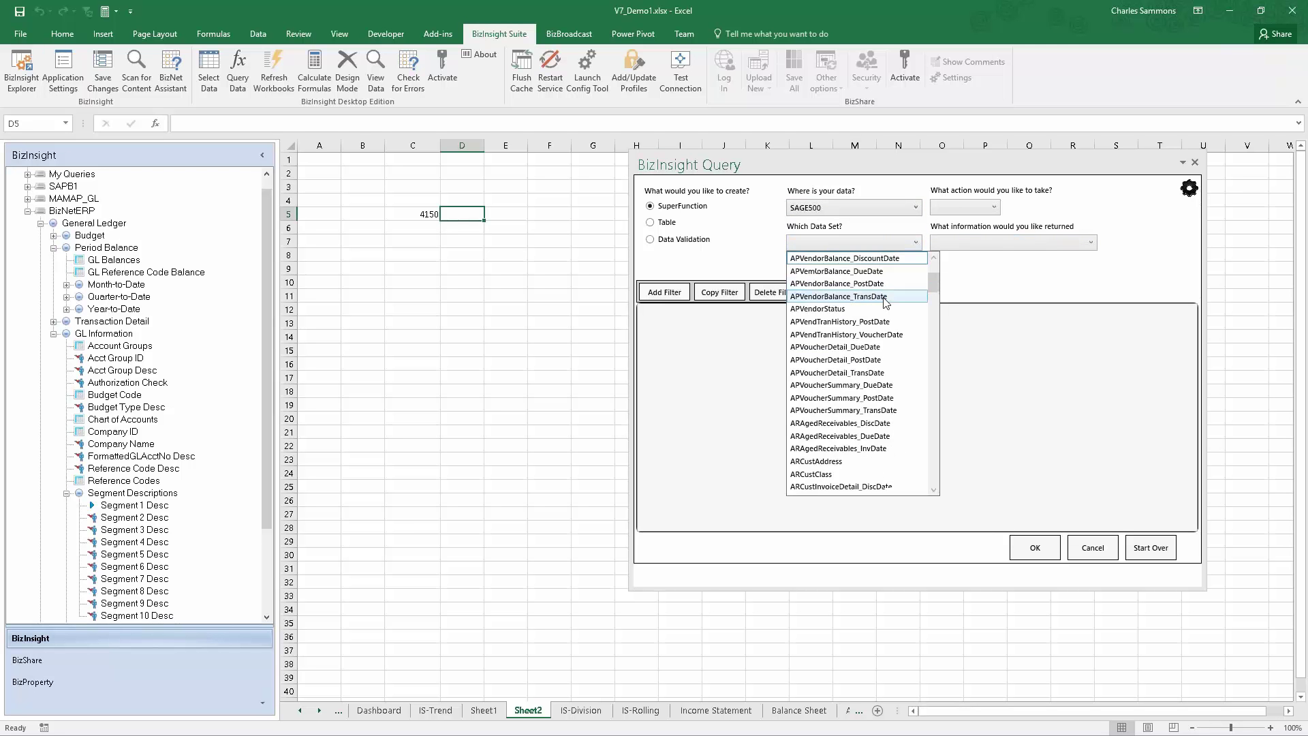
scroll(866, 341, "down", 8)
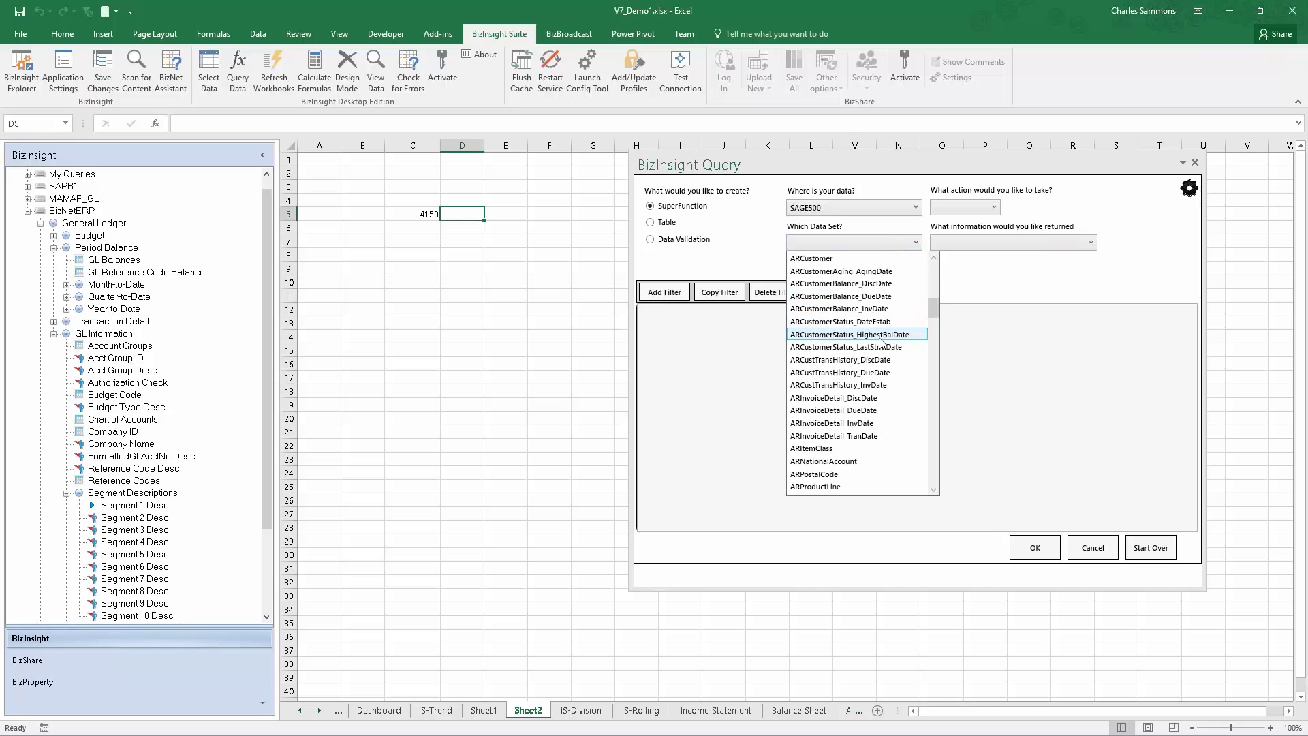
scroll(865, 343, "down", 4)
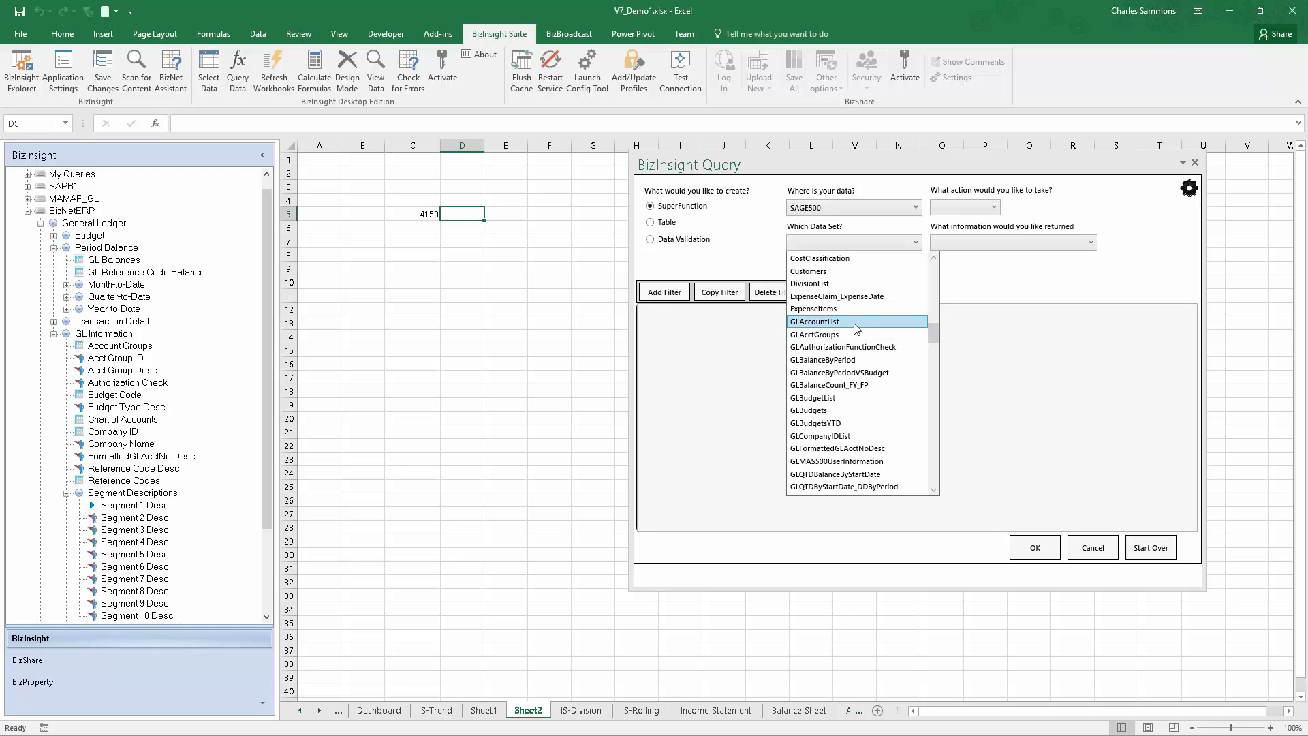
left_click(858, 321)
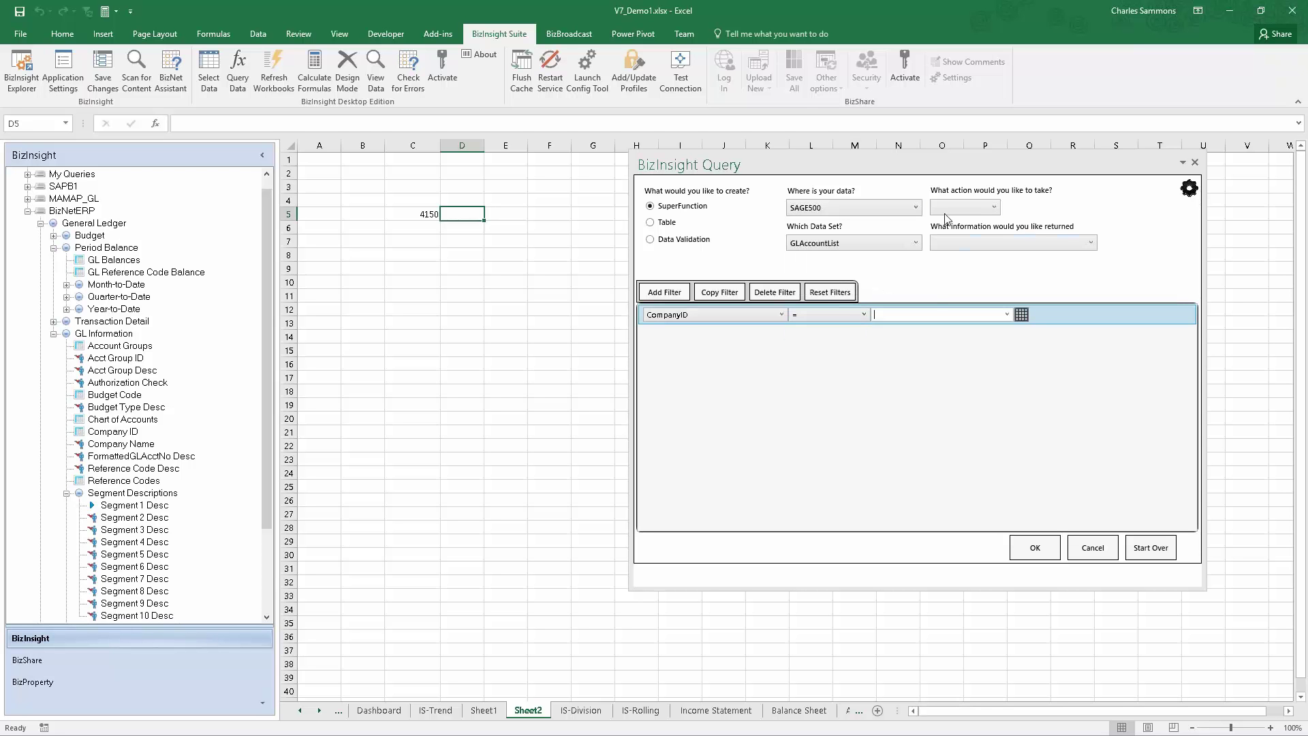
left_click(971, 208)
left_click(960, 236)
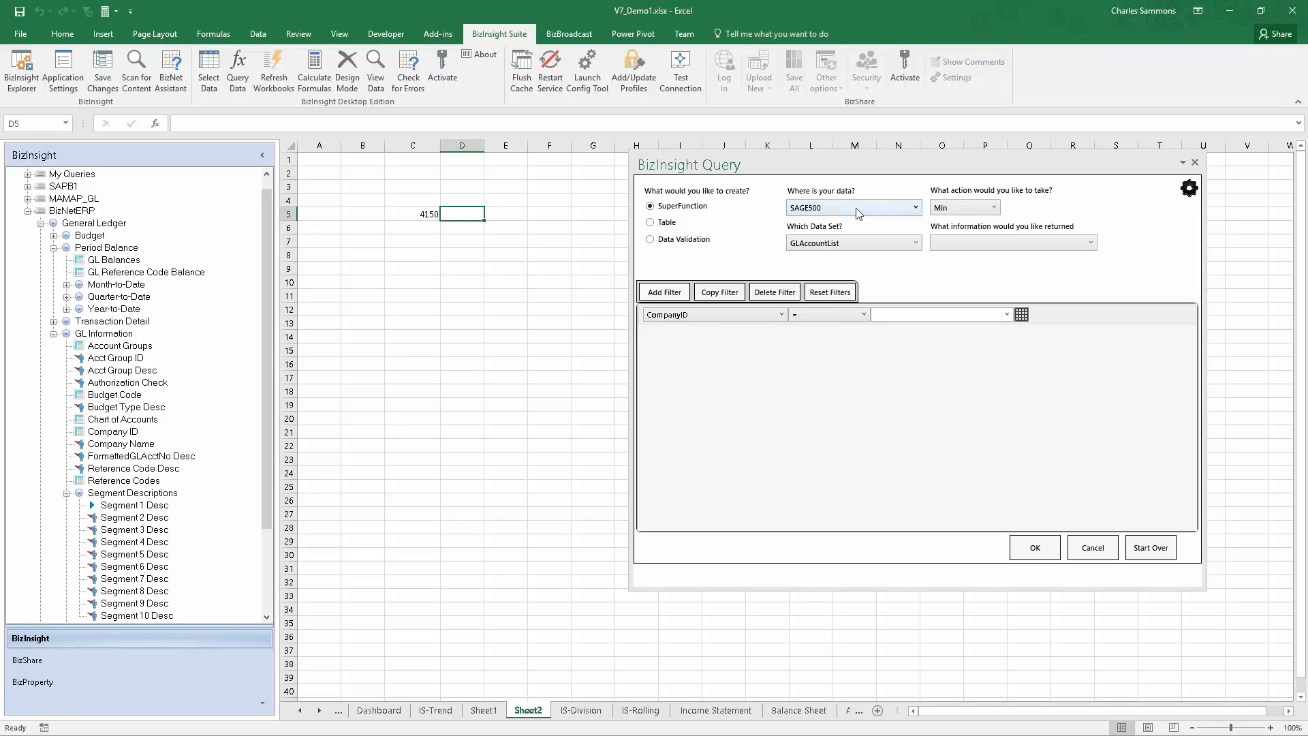
Step: Examine the query's available data sources, data sets, actions and returnable fields, keeping SAGE500, GLAccountList and Min selected
left_click(914, 209)
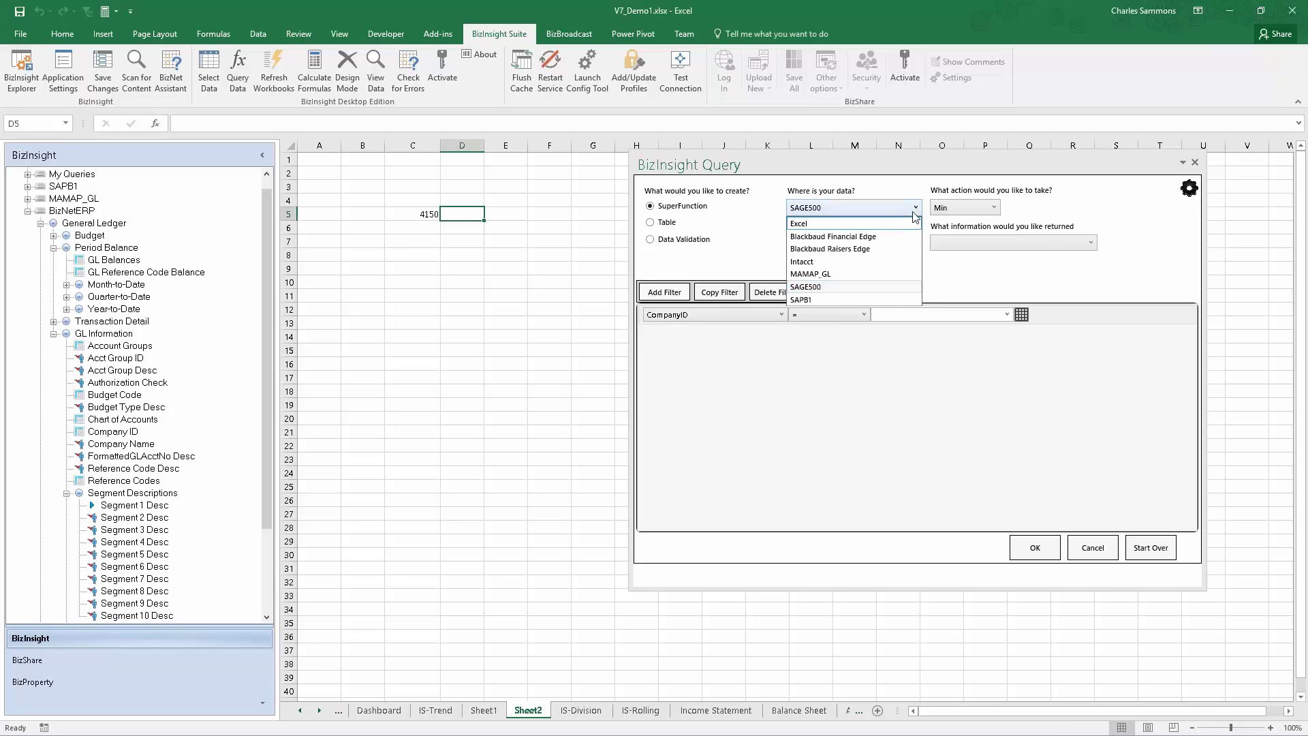
left_click(914, 208)
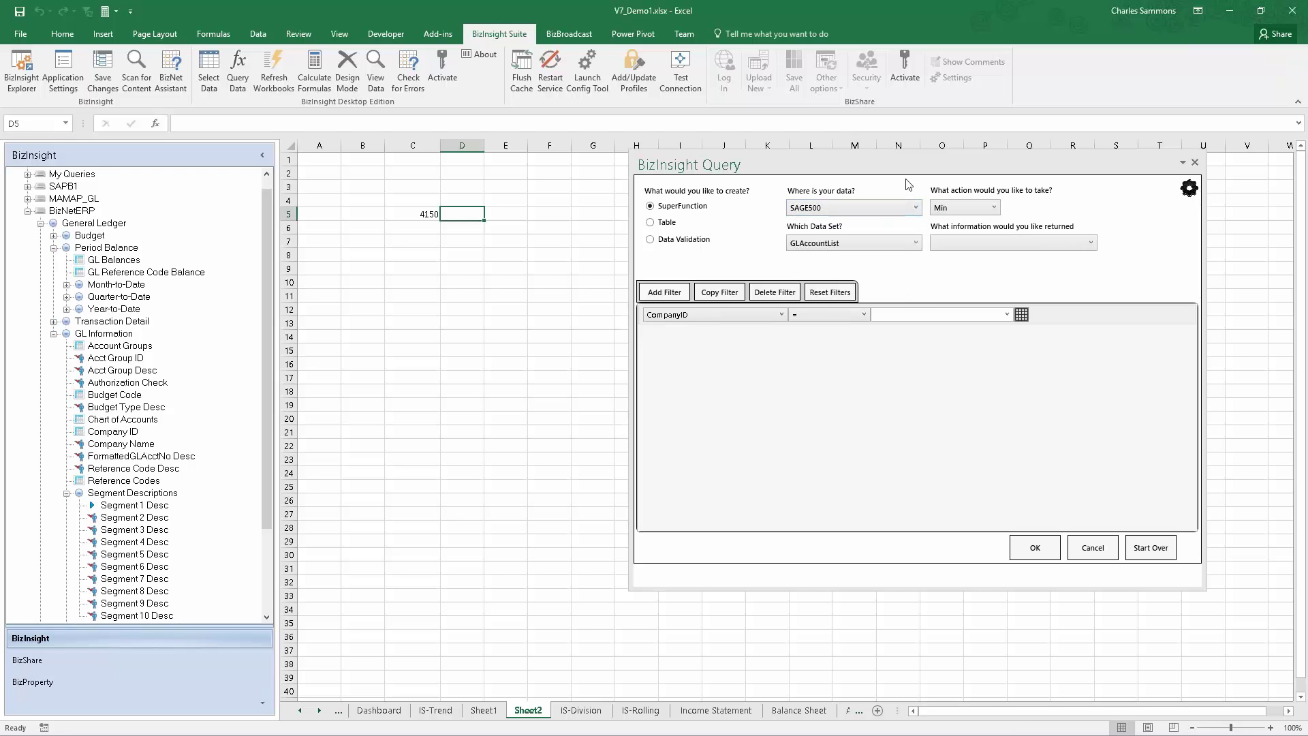
left_click(917, 244)
left_click(917, 242)
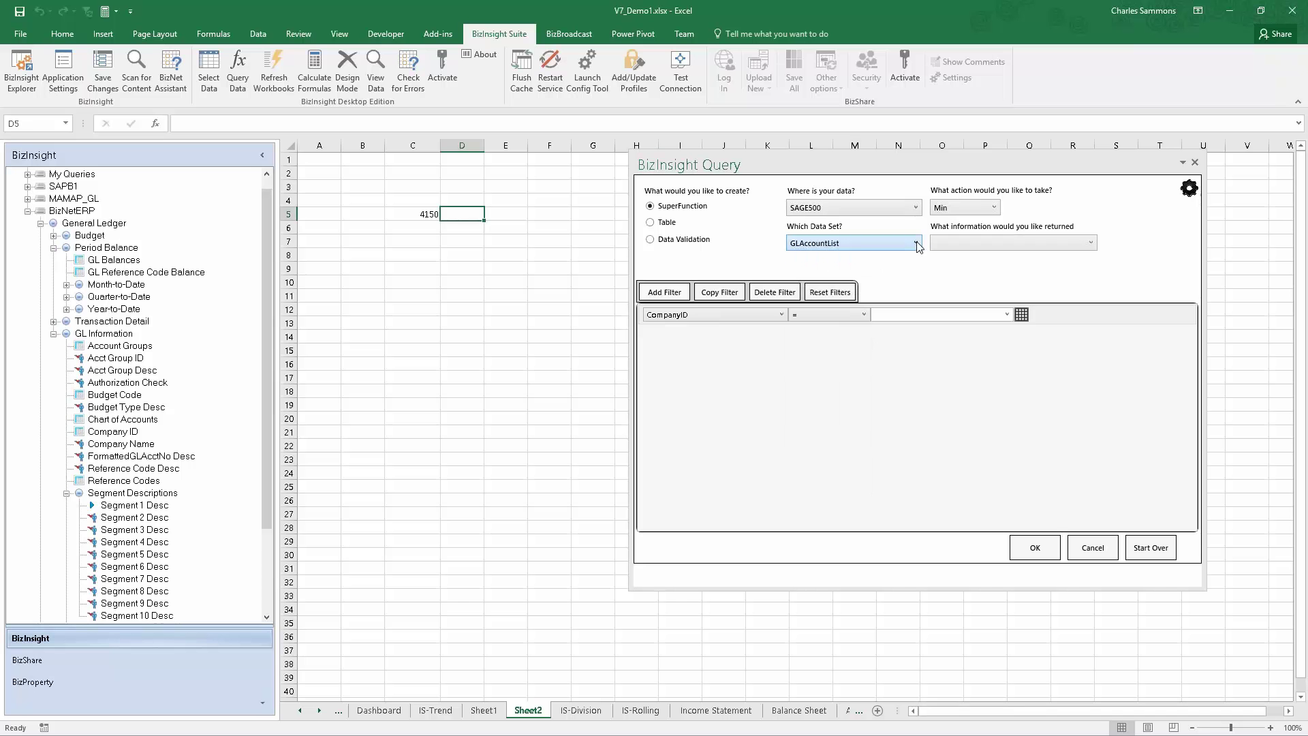
left_click(993, 209)
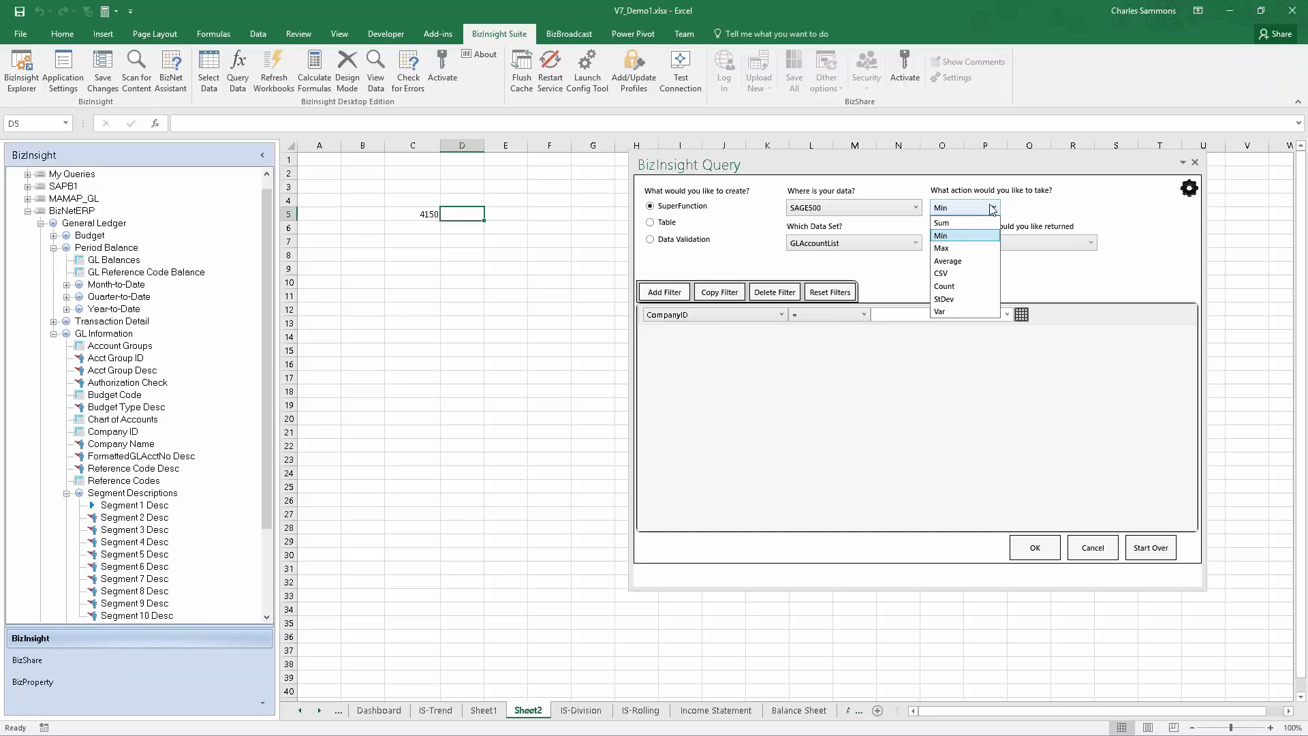
left_click(991, 235)
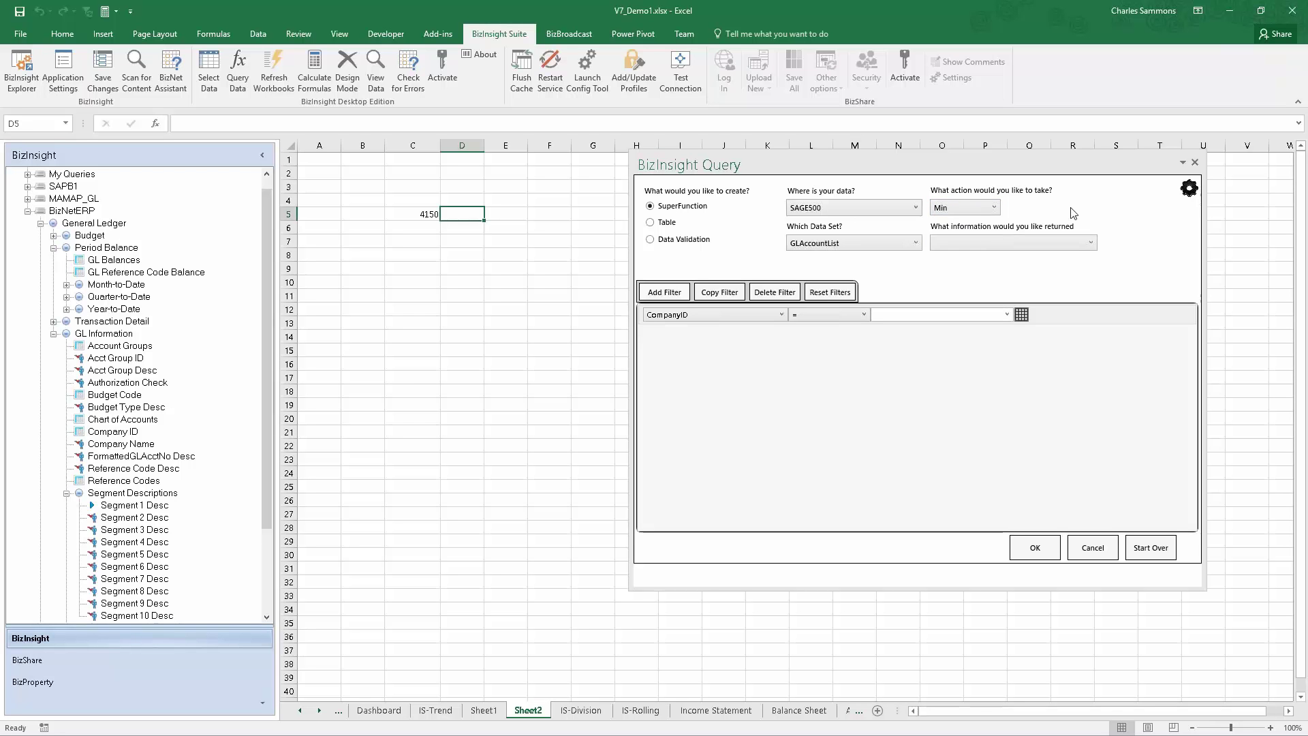
left_click(1090, 243)
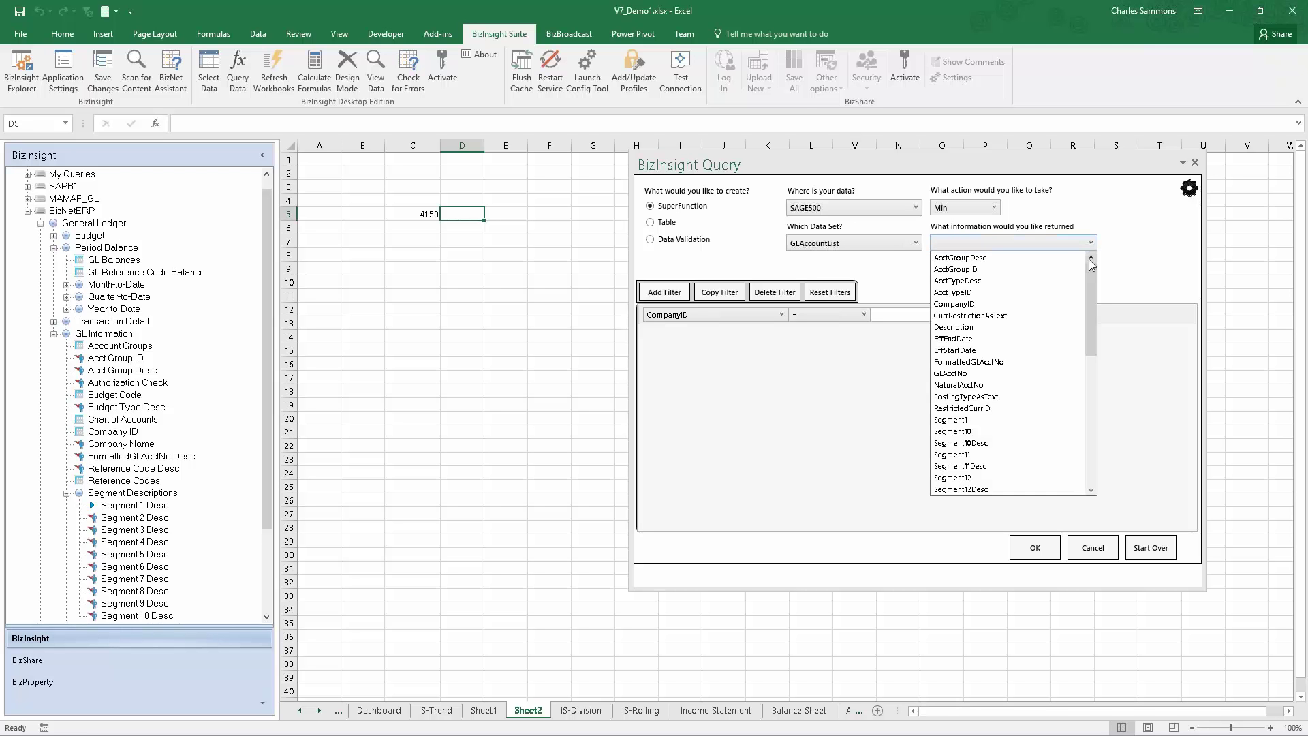
left_click_drag(1089, 275, 1087, 371)
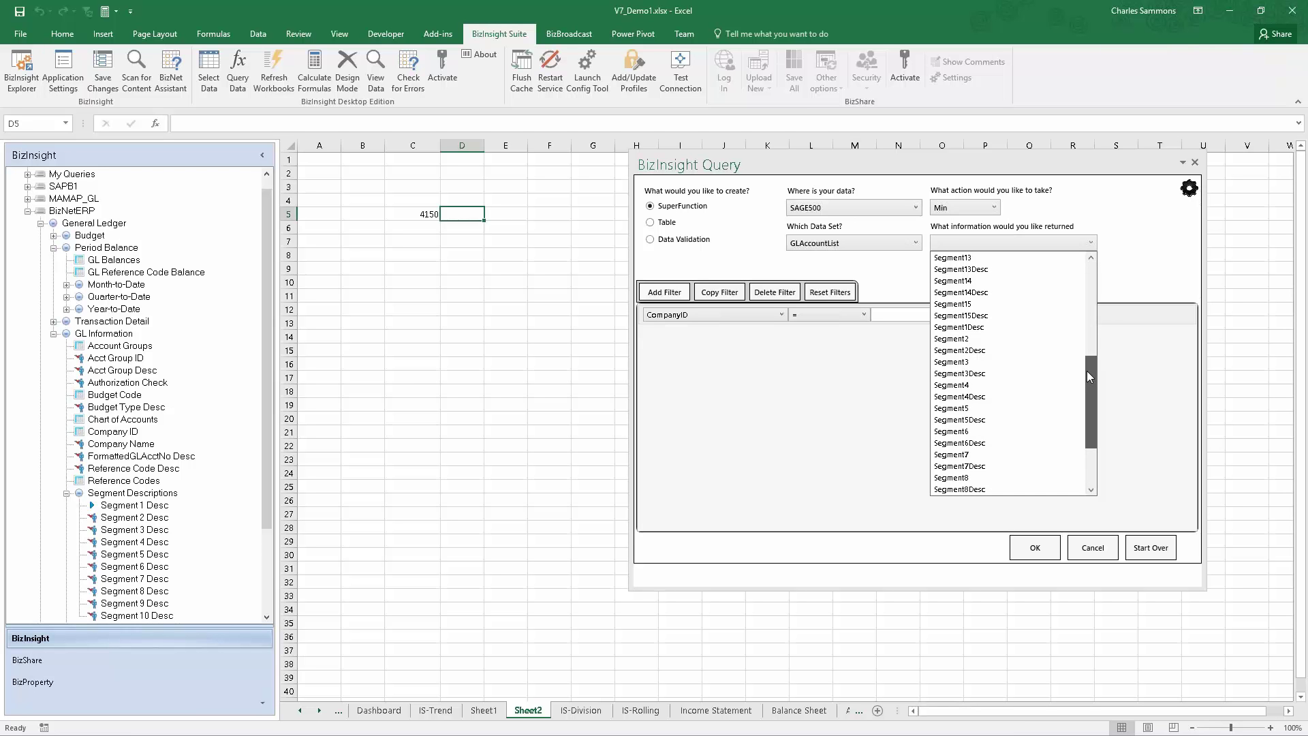
left_click_drag(1087, 373, 1090, 258)
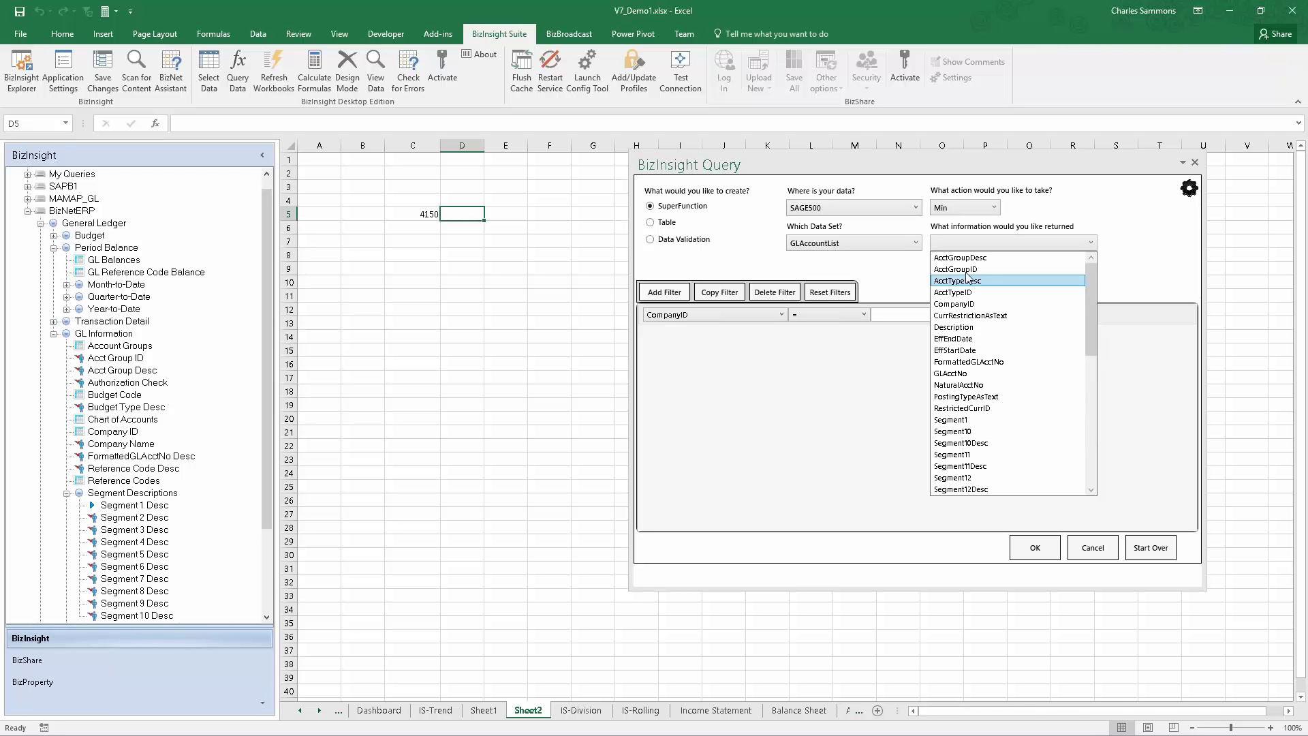
Step: Set the information returned by the GLAccountList query to Segment1Desc
left_click(1019, 315)
left_click(1084, 244)
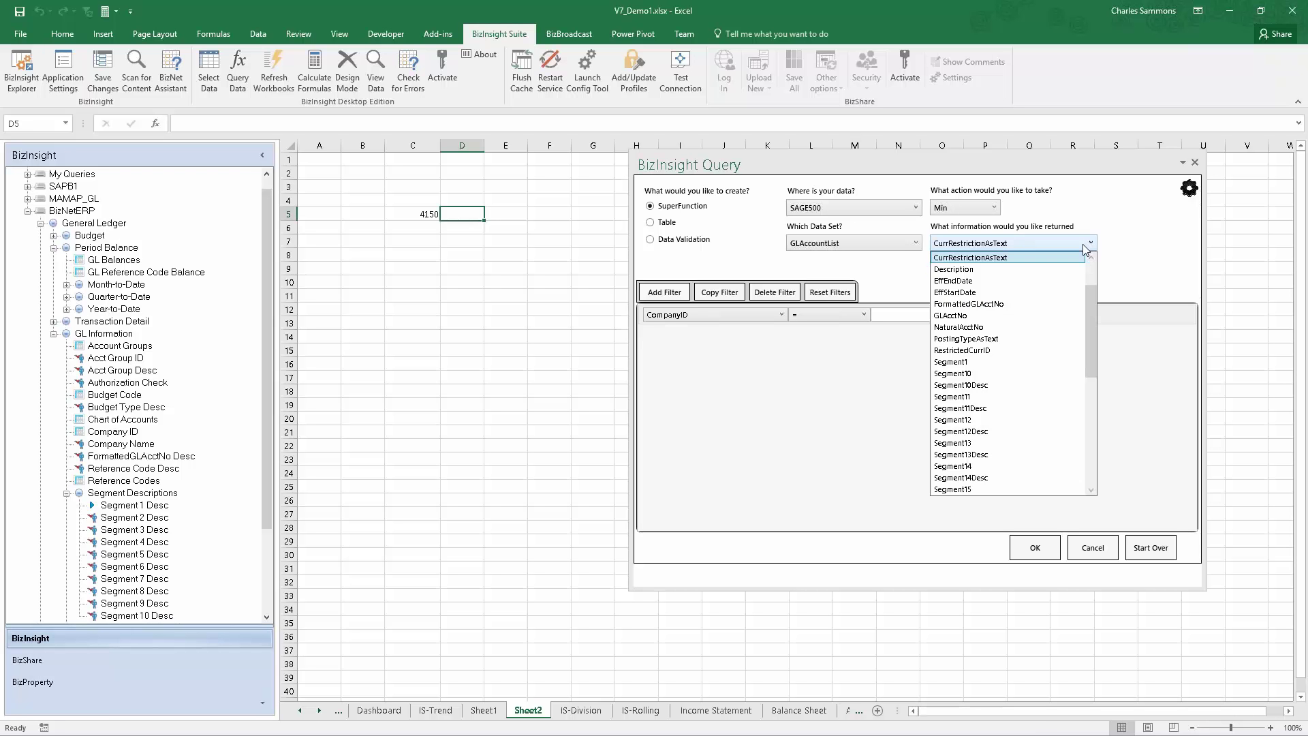
left_click_drag(1091, 297, 1090, 274)
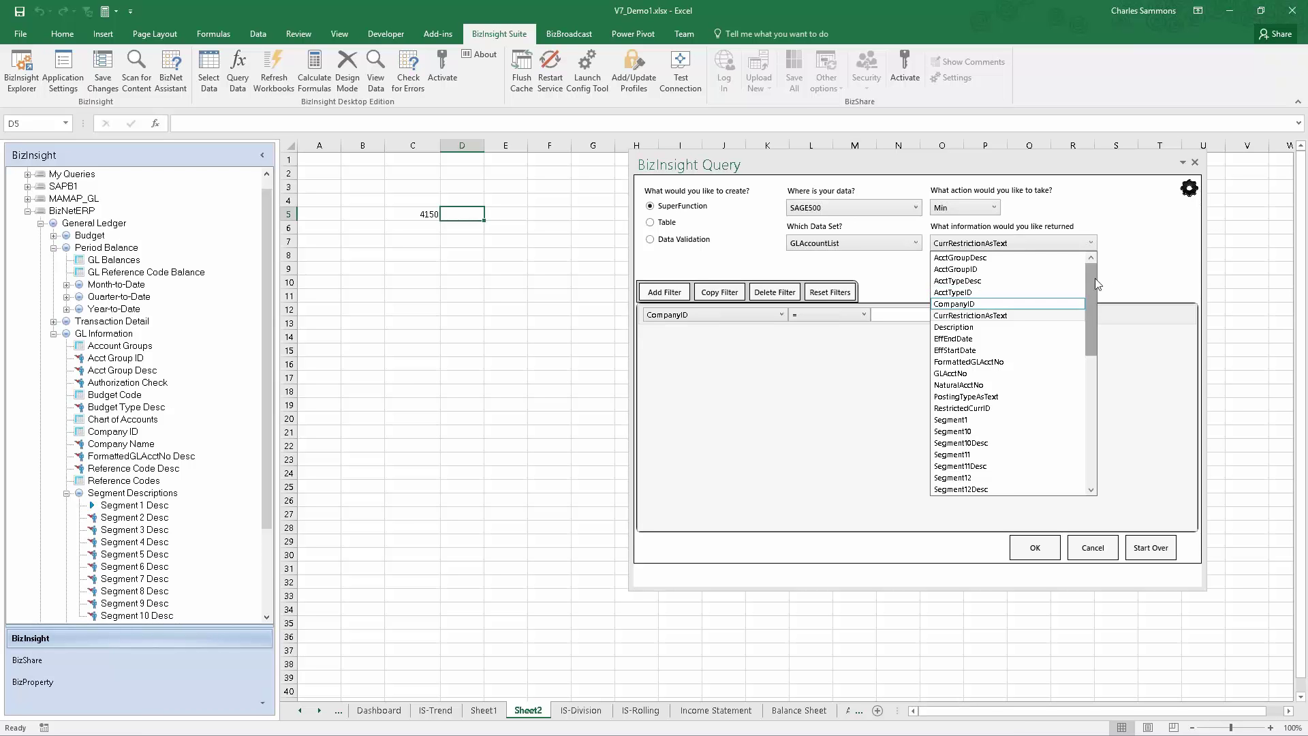
left_click_drag(1088, 290, 1105, 343)
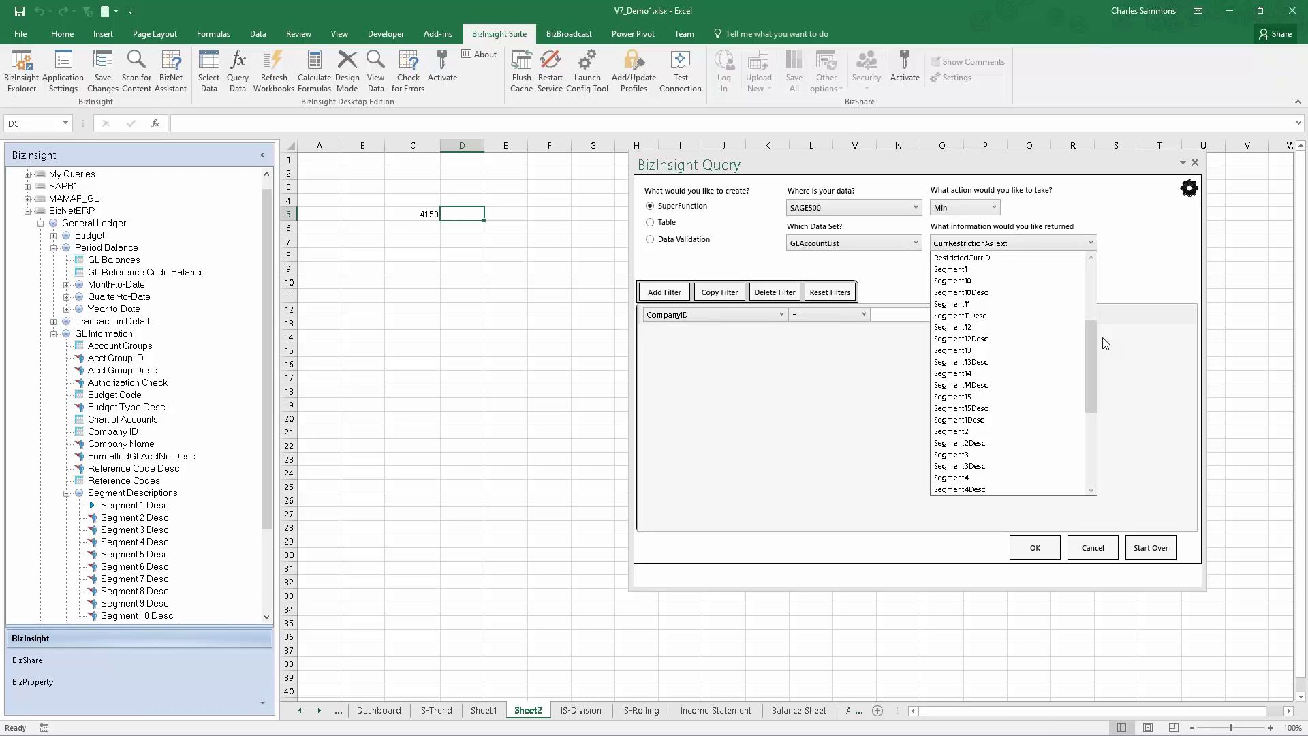
left_click(1105, 343)
left_click(1091, 243)
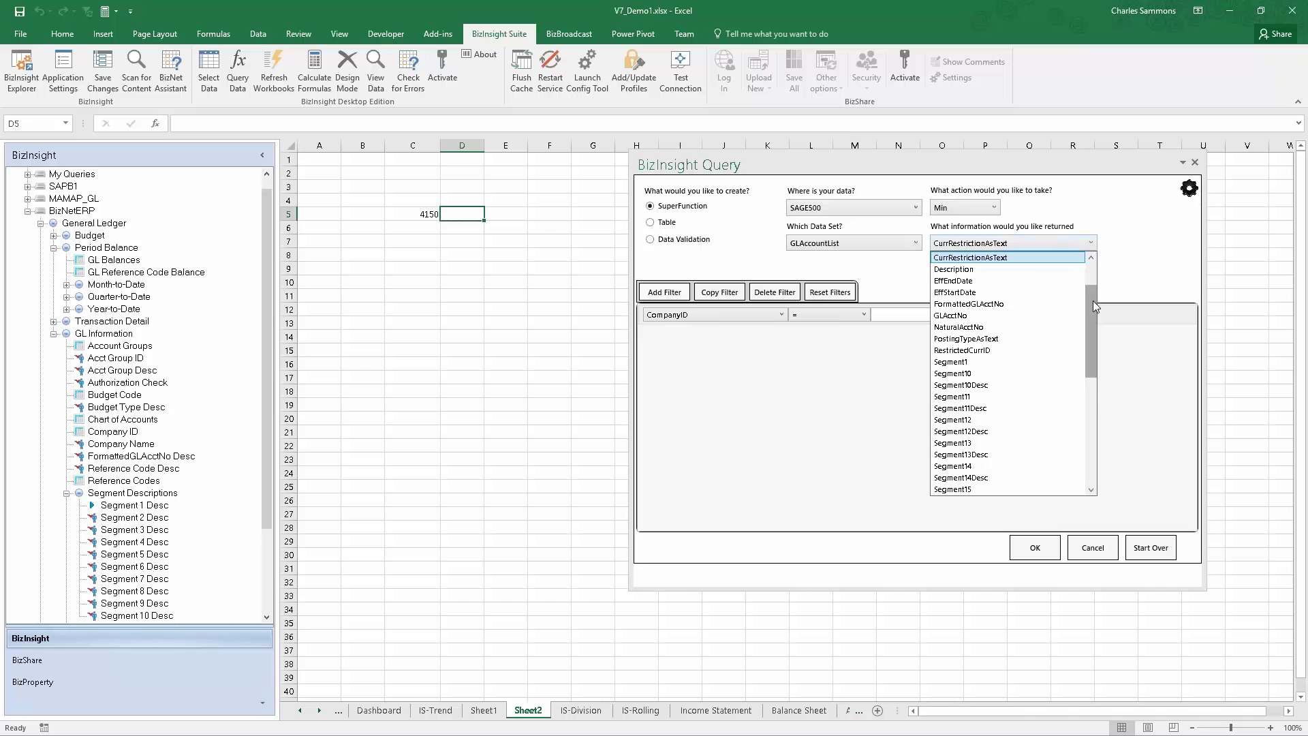
left_click_drag(1092, 301, 1093, 355)
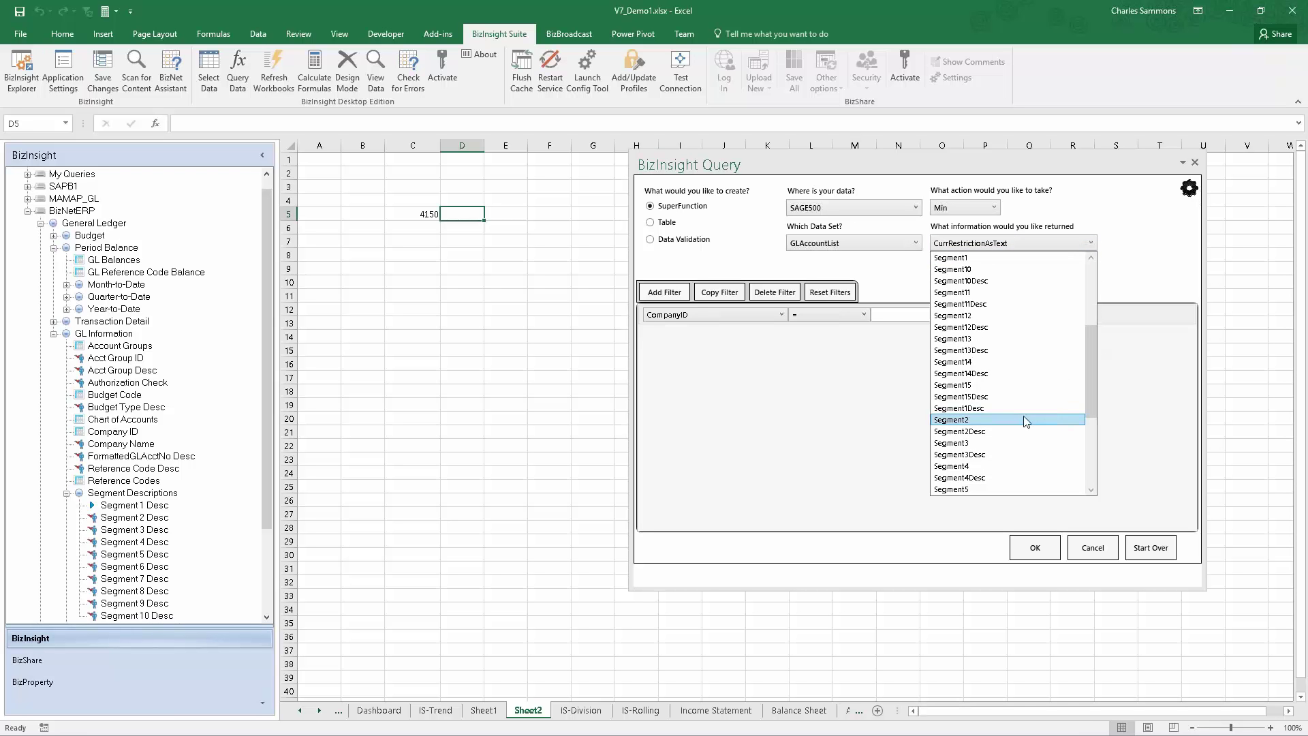
left_click(975, 410)
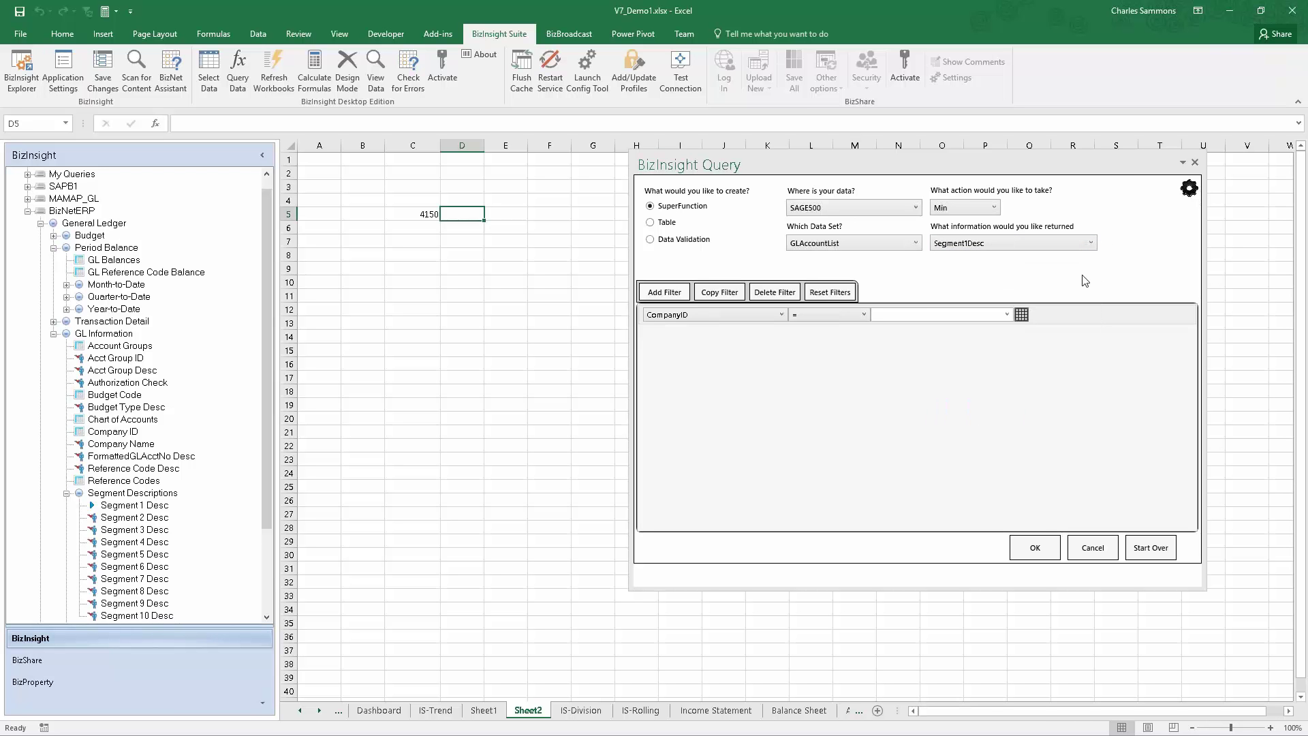
Step: Filter the query's CompanyID to SOA and add a second filter on Segment1 with the = operator
left_click(1004, 315)
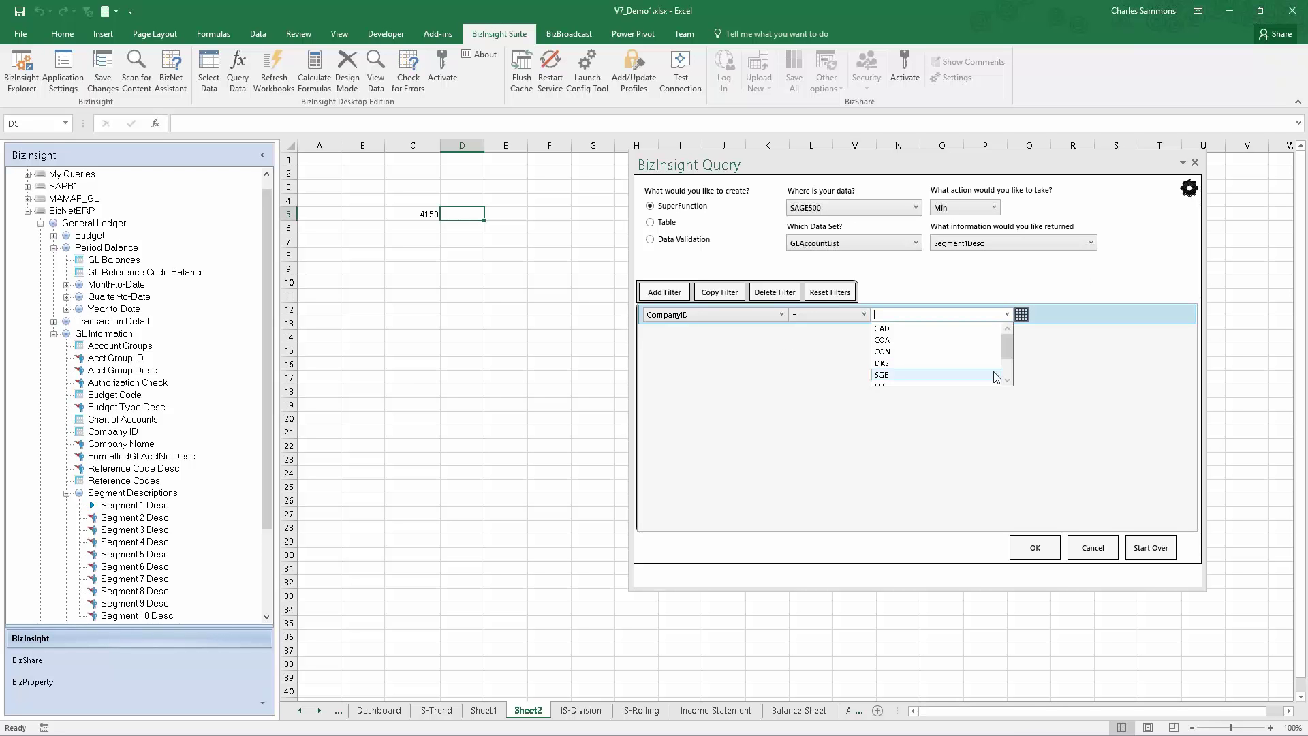
left_click(944, 375)
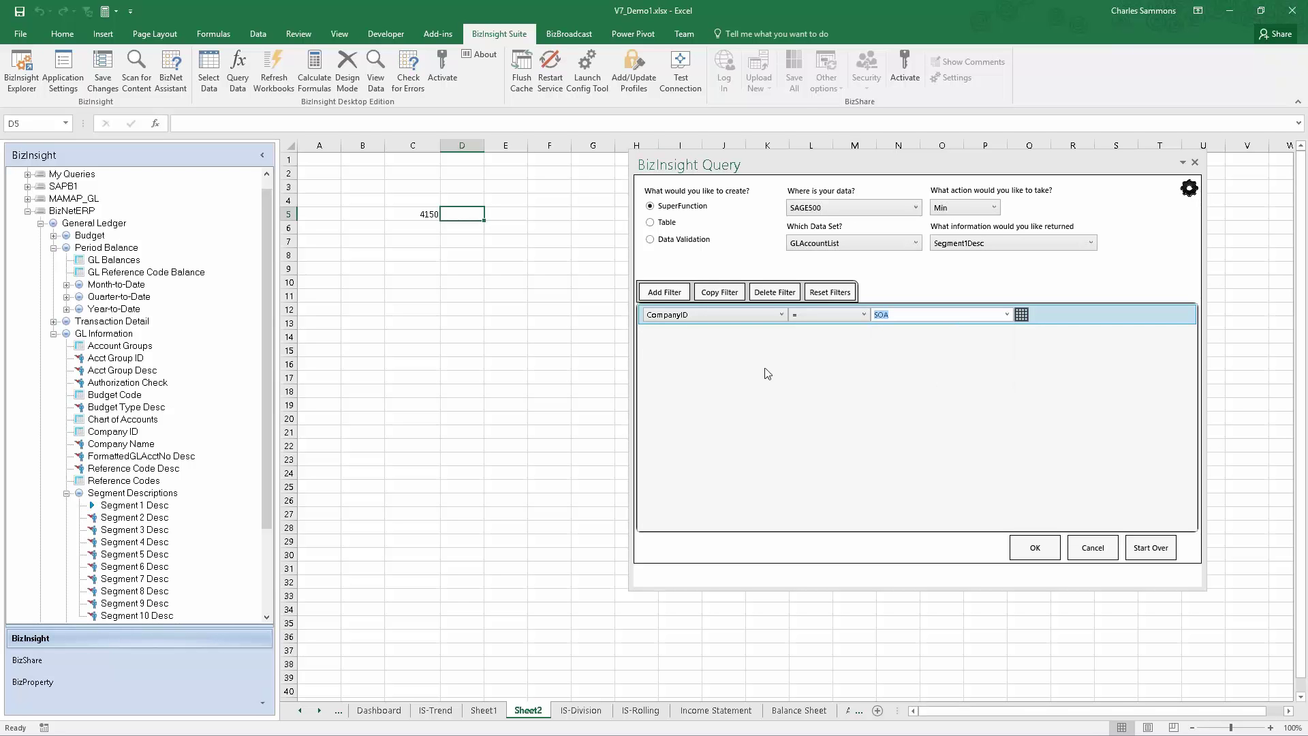
left_click(667, 289)
left_click(781, 333)
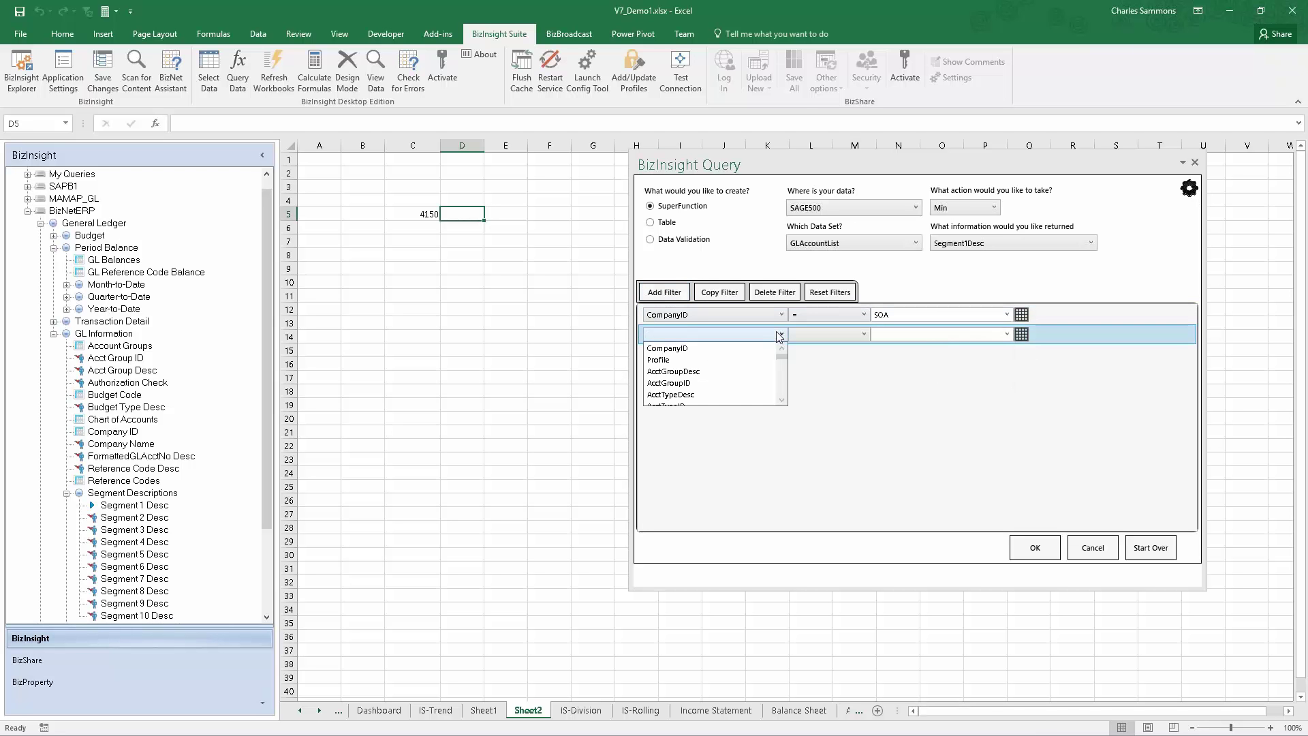
scroll(781, 388, "down", 3)
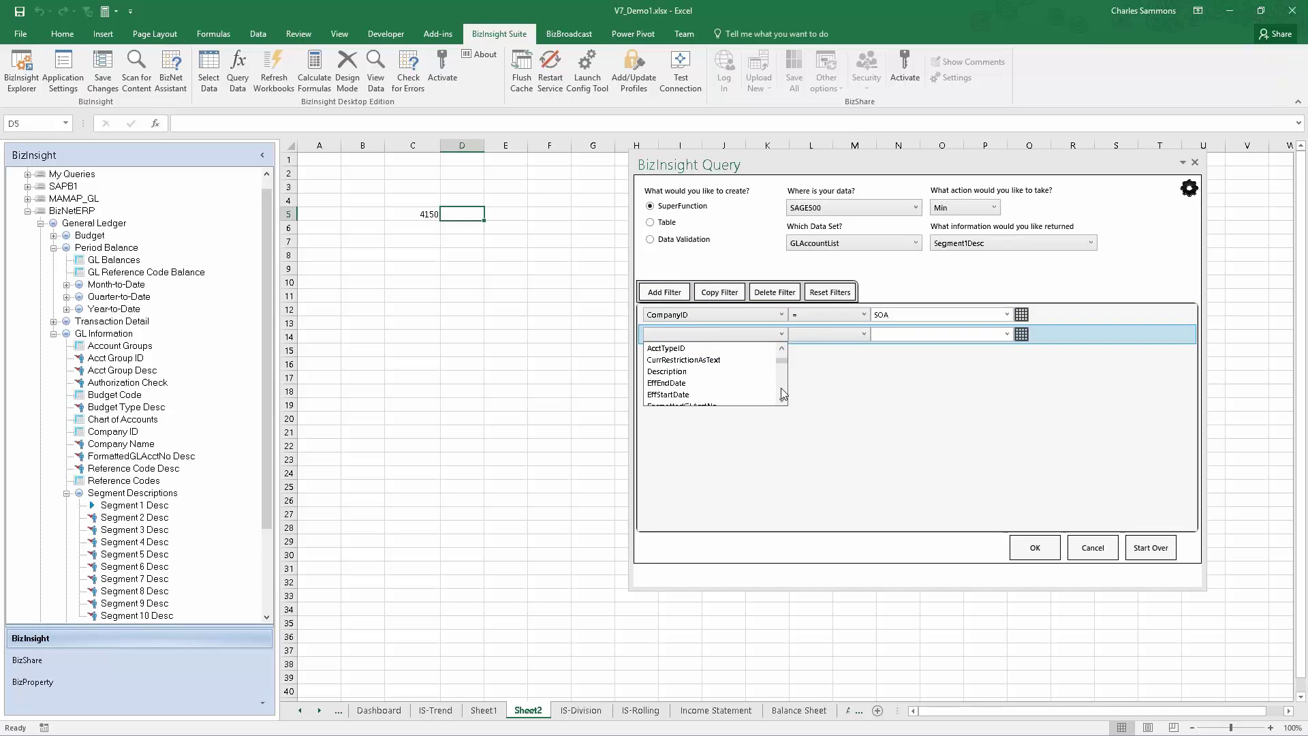
scroll(780, 389, "down", 5)
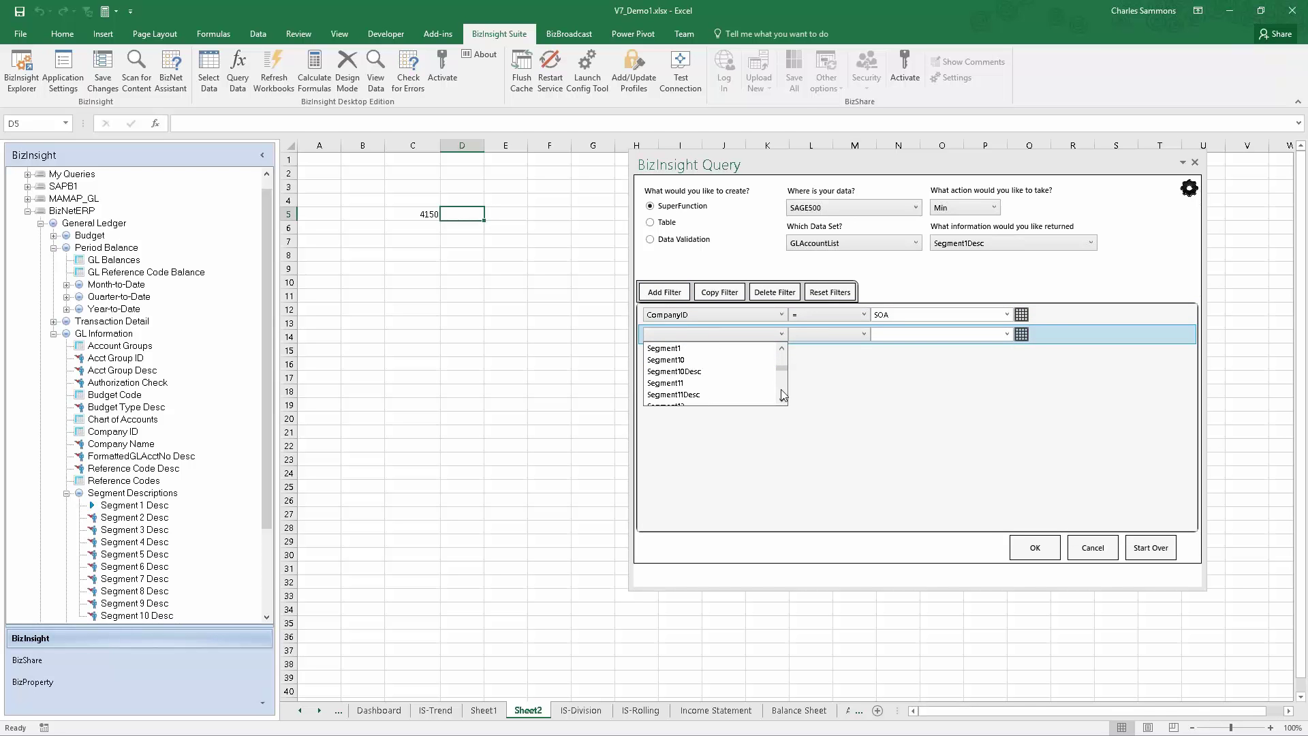
scroll(763, 361, "up", 1)
left_click(762, 360)
left_click(874, 334)
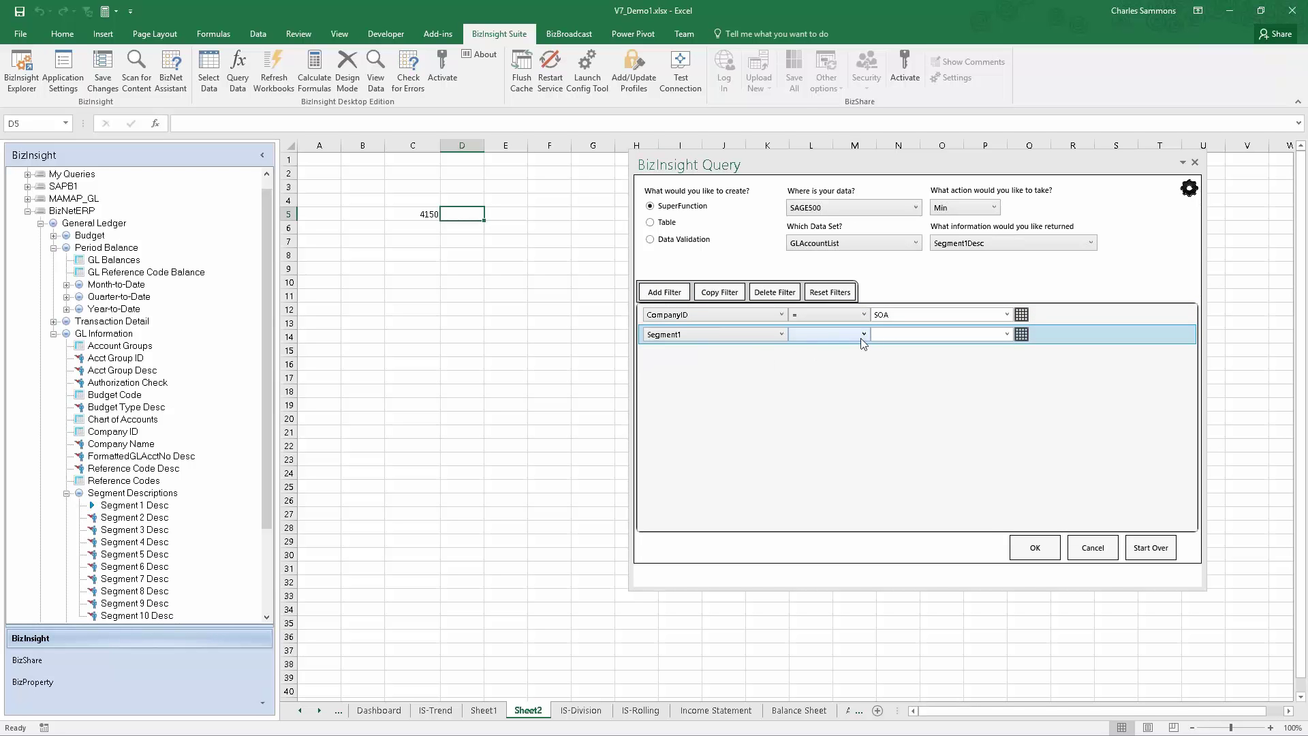
left_click(861, 337)
left_click(846, 352)
Step: Link the Segment1 filter's value to the account cell as 'Sheet2'!$C5, with the column absolute and the row relative
left_click(1024, 336)
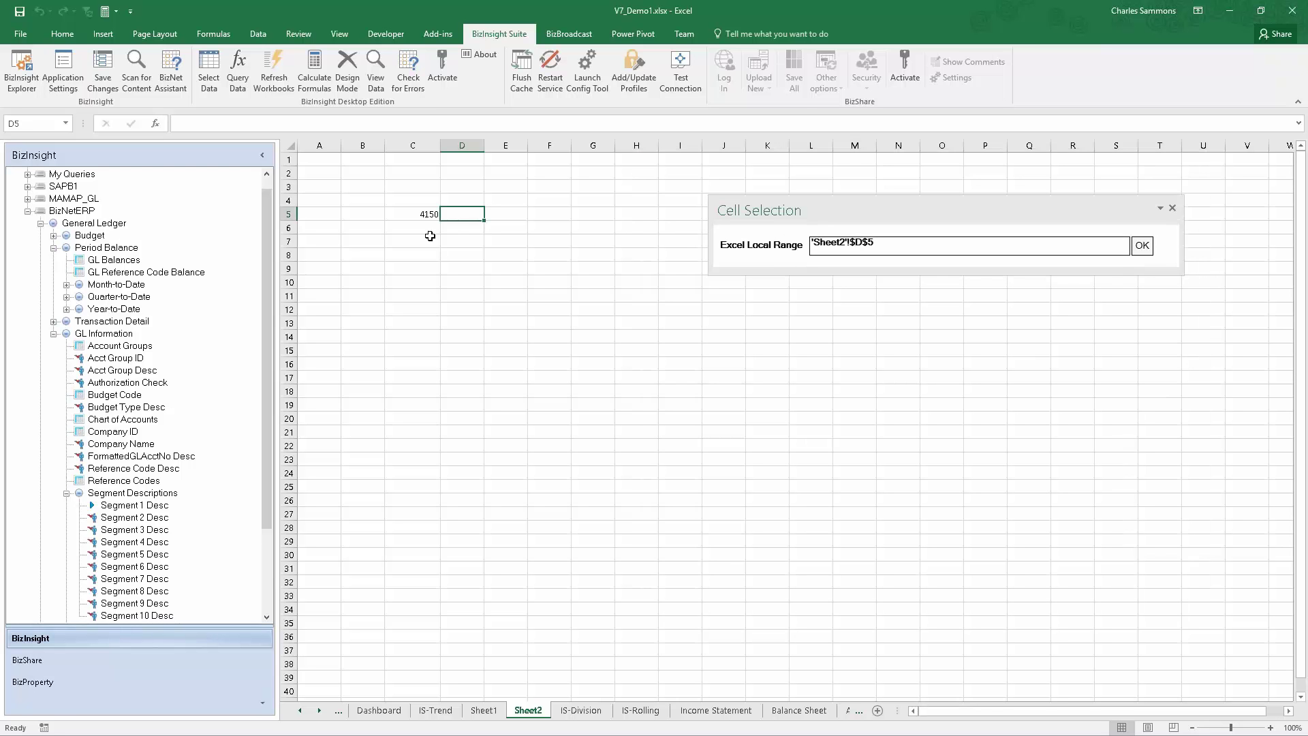
left_click(422, 213)
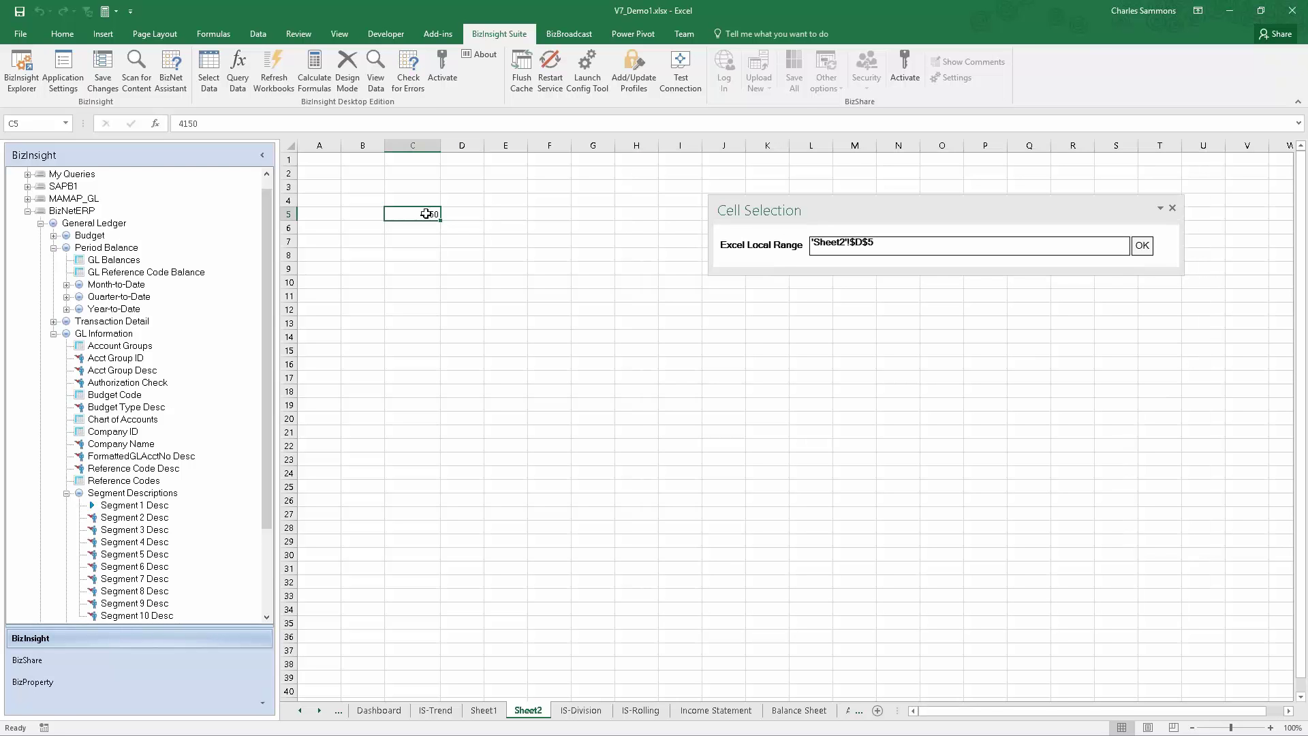
left_click(1142, 246)
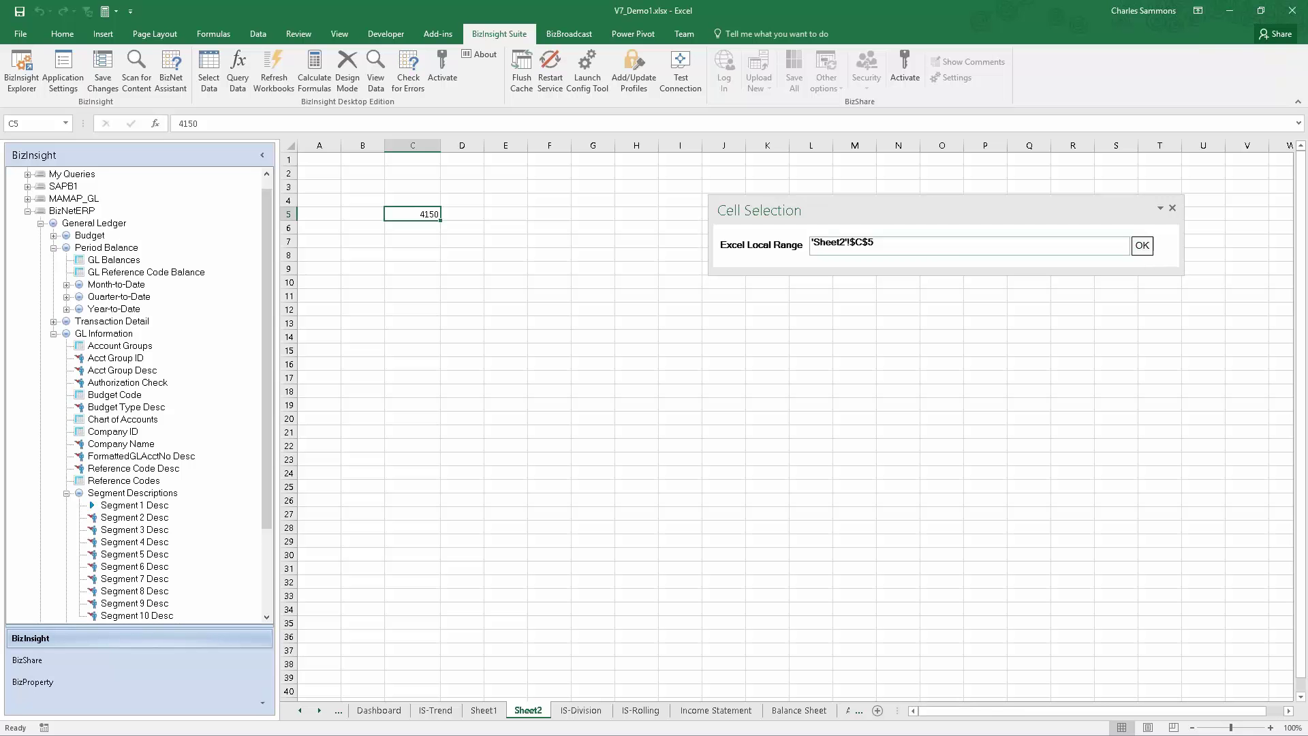
left_click(933, 248)
key("BackSpace")
key("BackSpace")
key("BackSpace")
key("BackSpace")
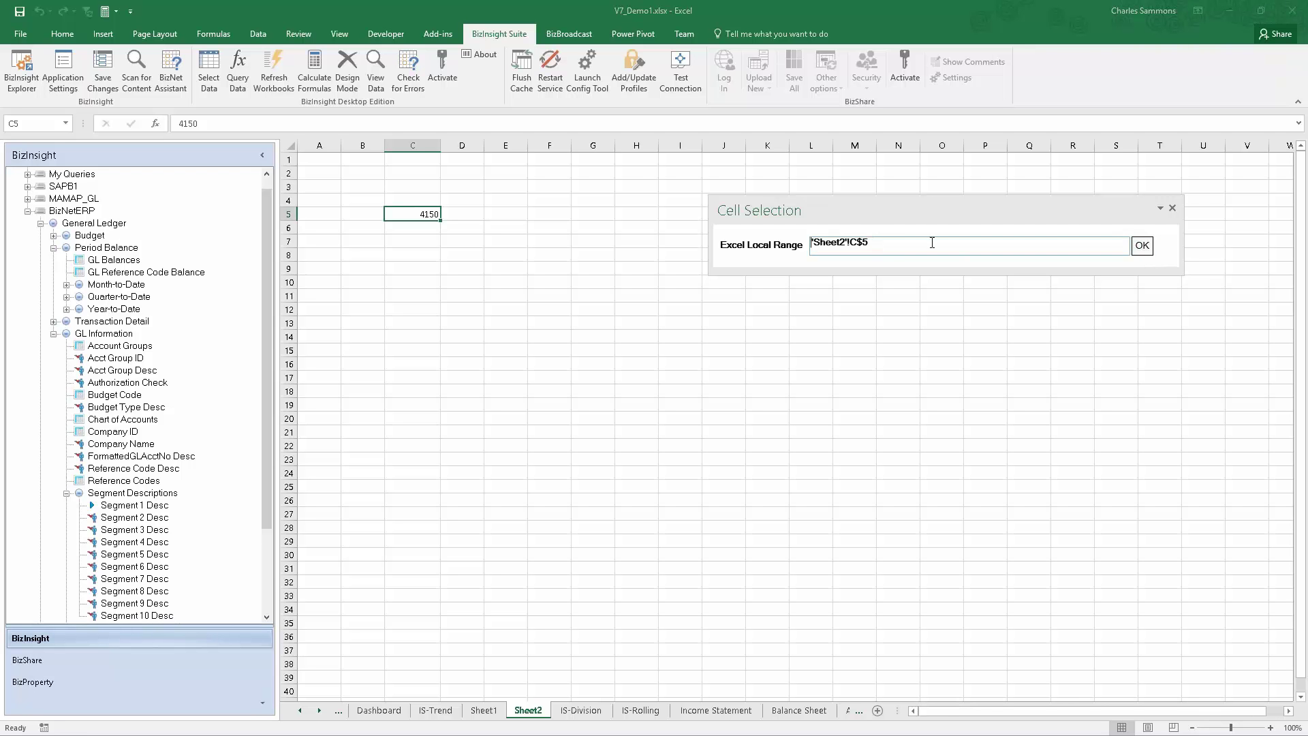
type("$D$5")
left_click(1142, 246)
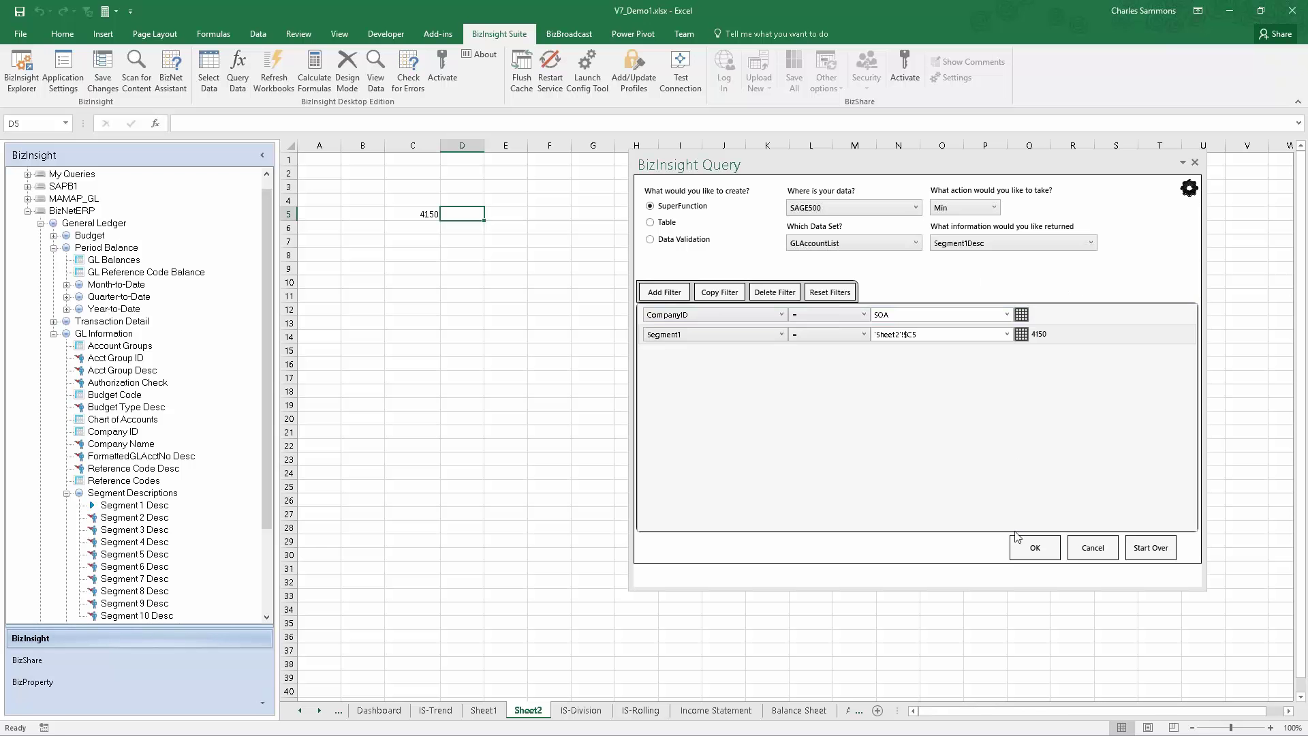
Step: Insert the Segment1 description query into Sheet2 cell D5 and widen column D to fit the result
left_click(1035, 550)
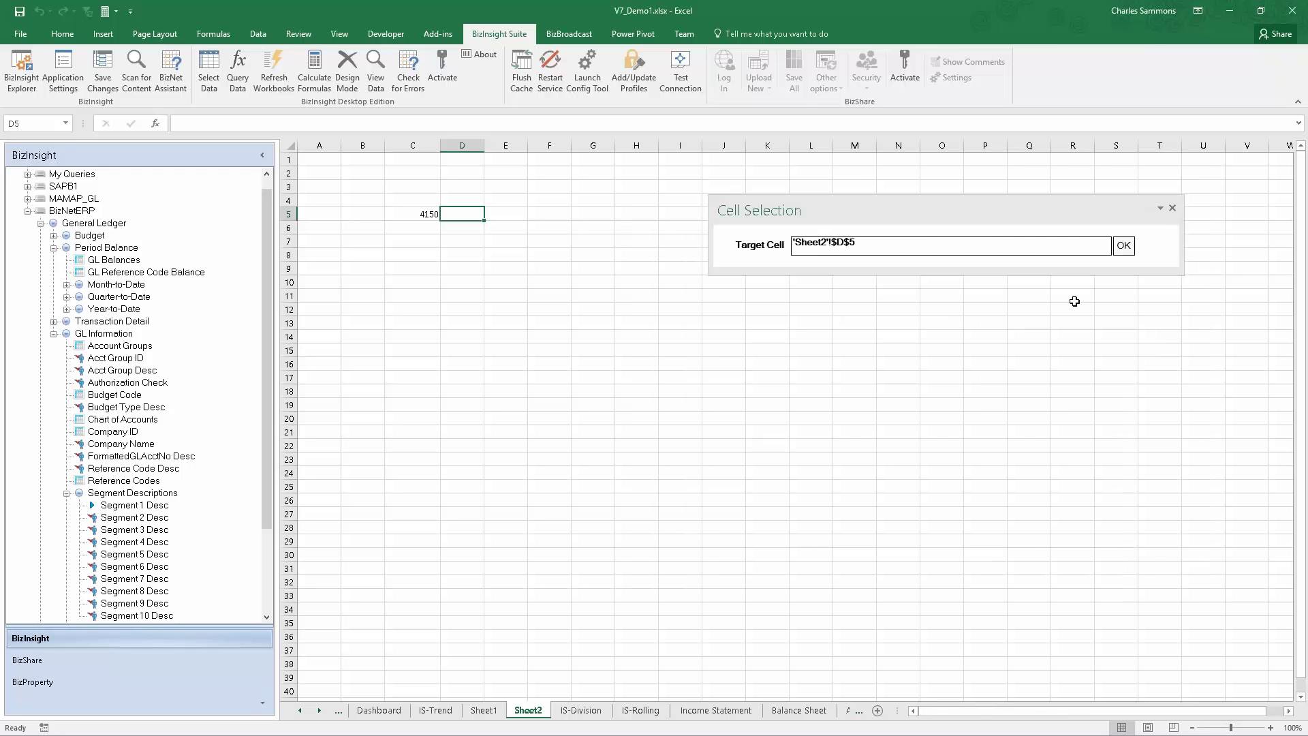
left_click(1122, 247)
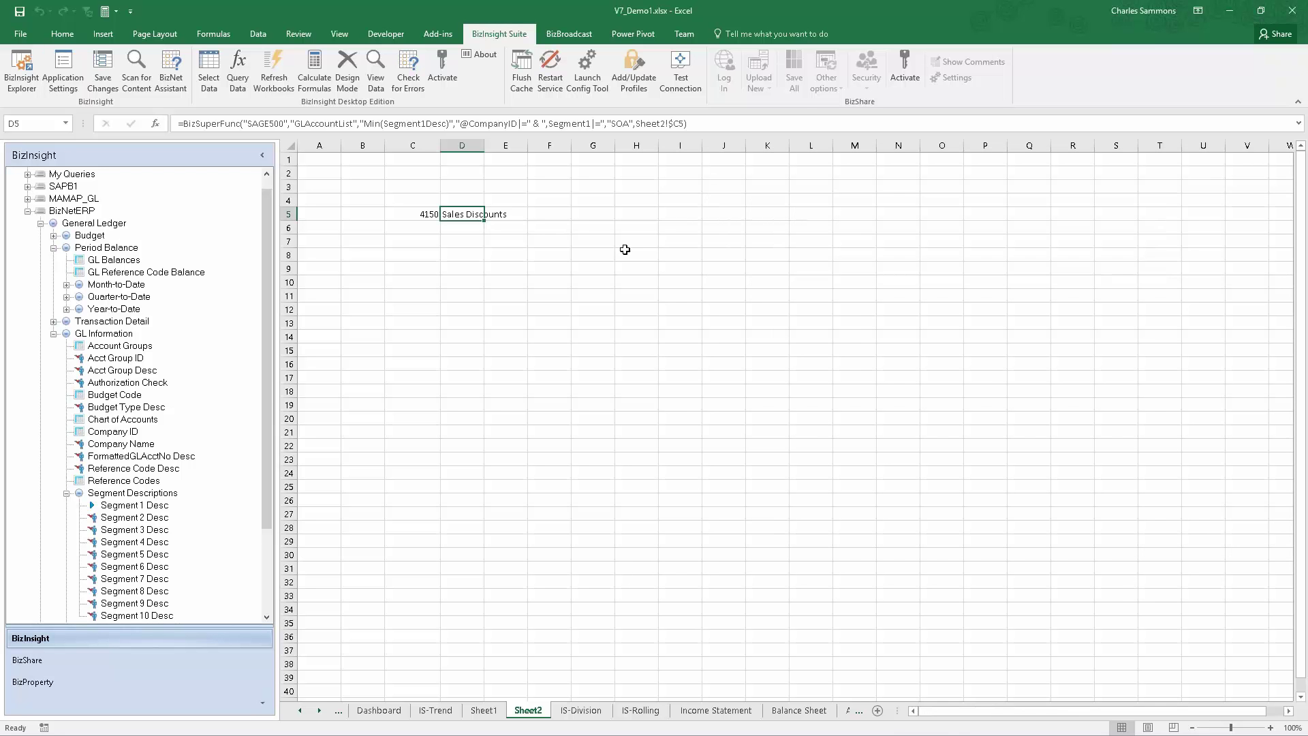
left_click_drag(450, 145, 520, 144)
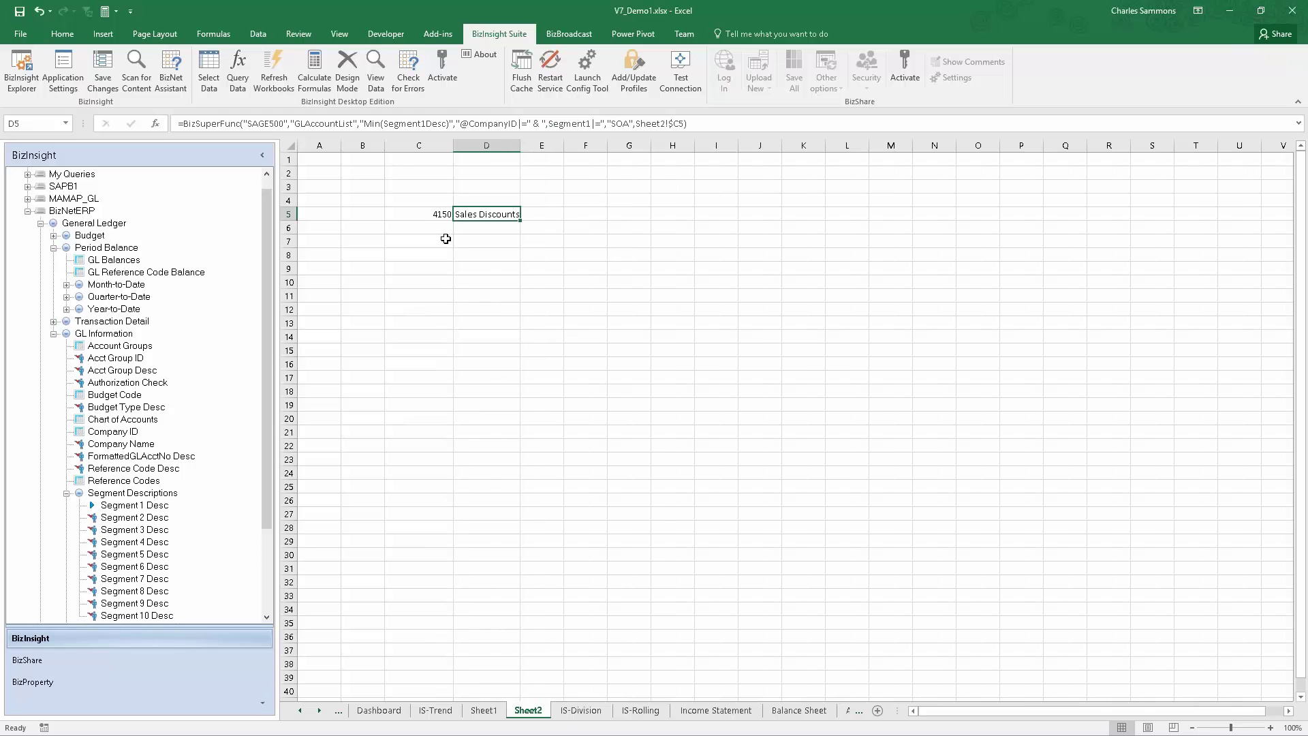
Step: Copy the Segment1 account values in I2:I30 of Sheet1 and paste them into Sheet2 starting at L4
left_click(484, 710)
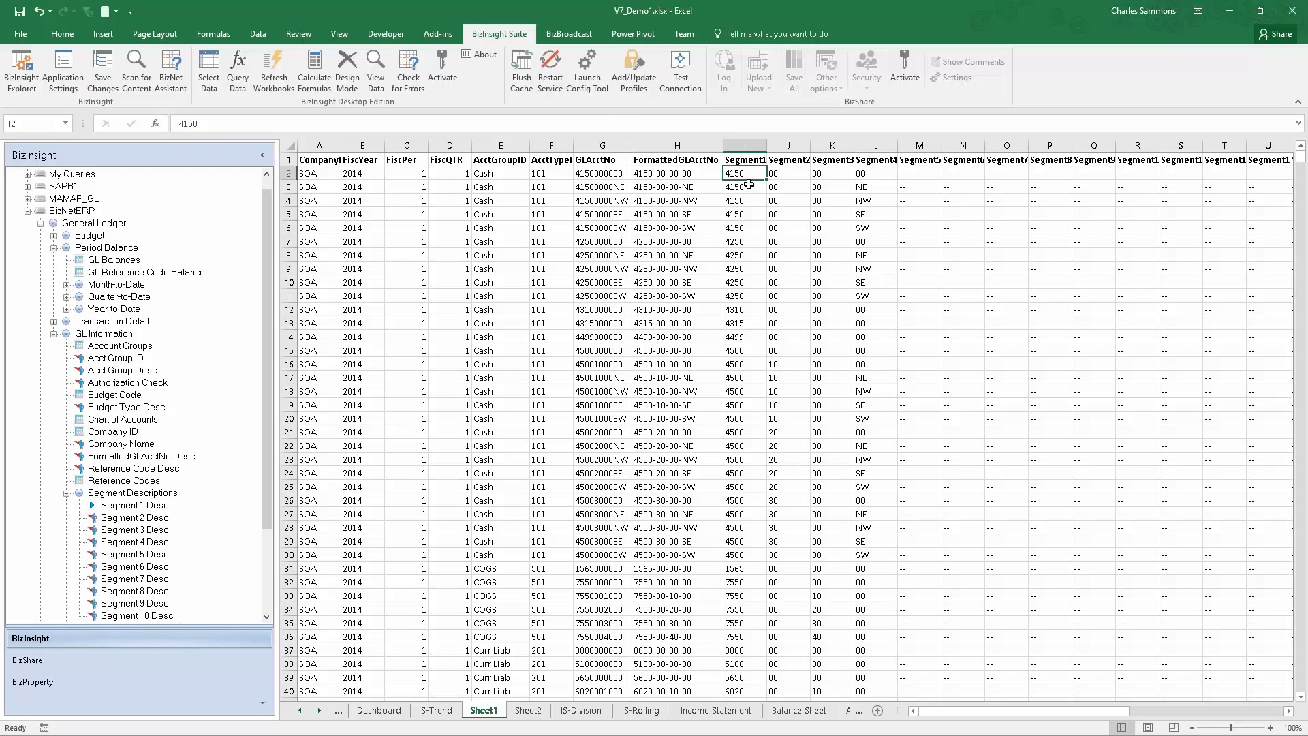
left_click_drag(743, 173, 752, 555)
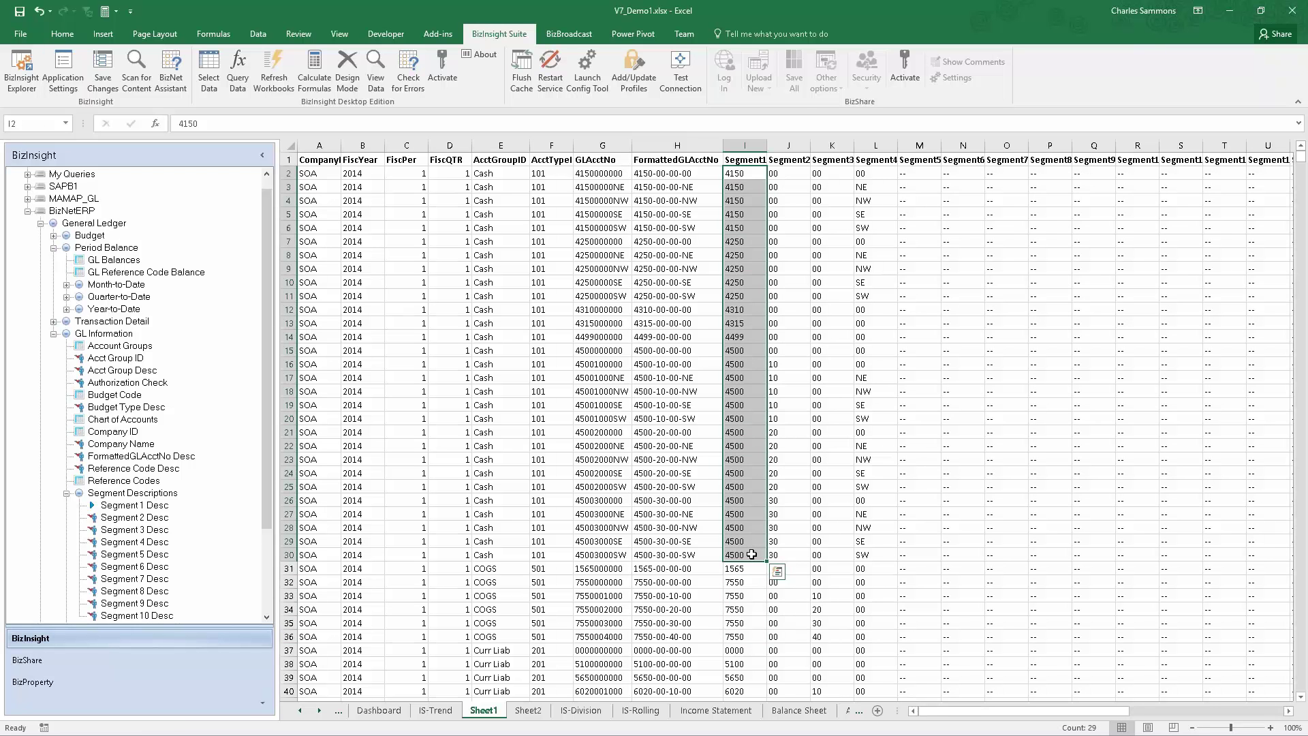
key("ctrl+c")
left_click(538, 711)
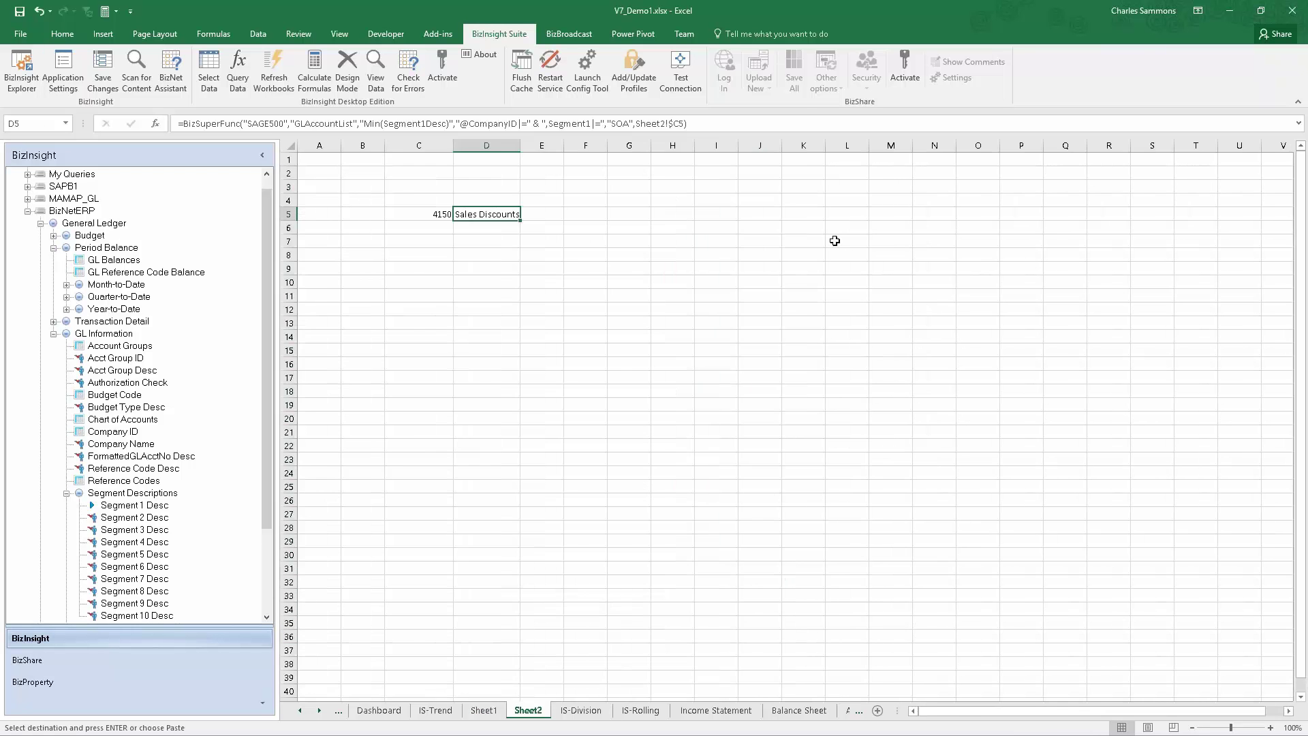
left_click(847, 203)
key("ctrl+v")
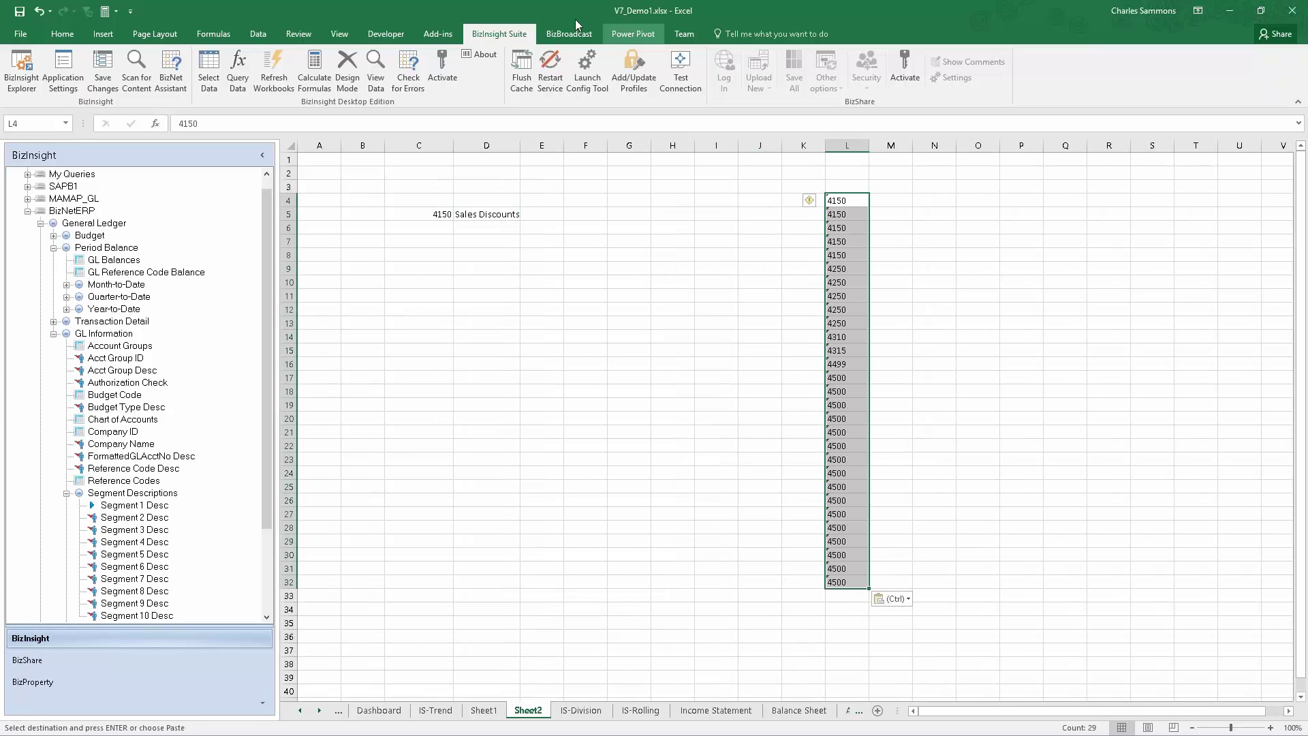
Step: Remove the duplicate account numbers from the pasted list in column L
left_click(251, 34)
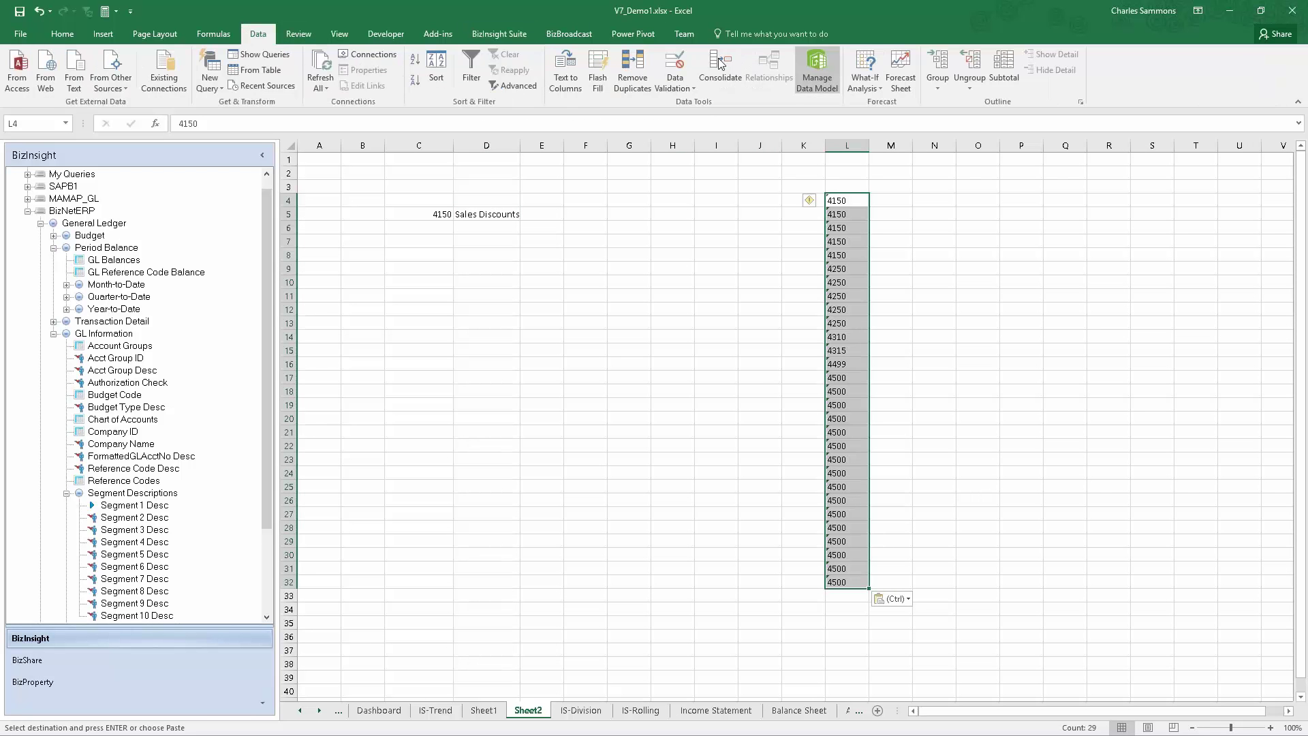
left_click(639, 66)
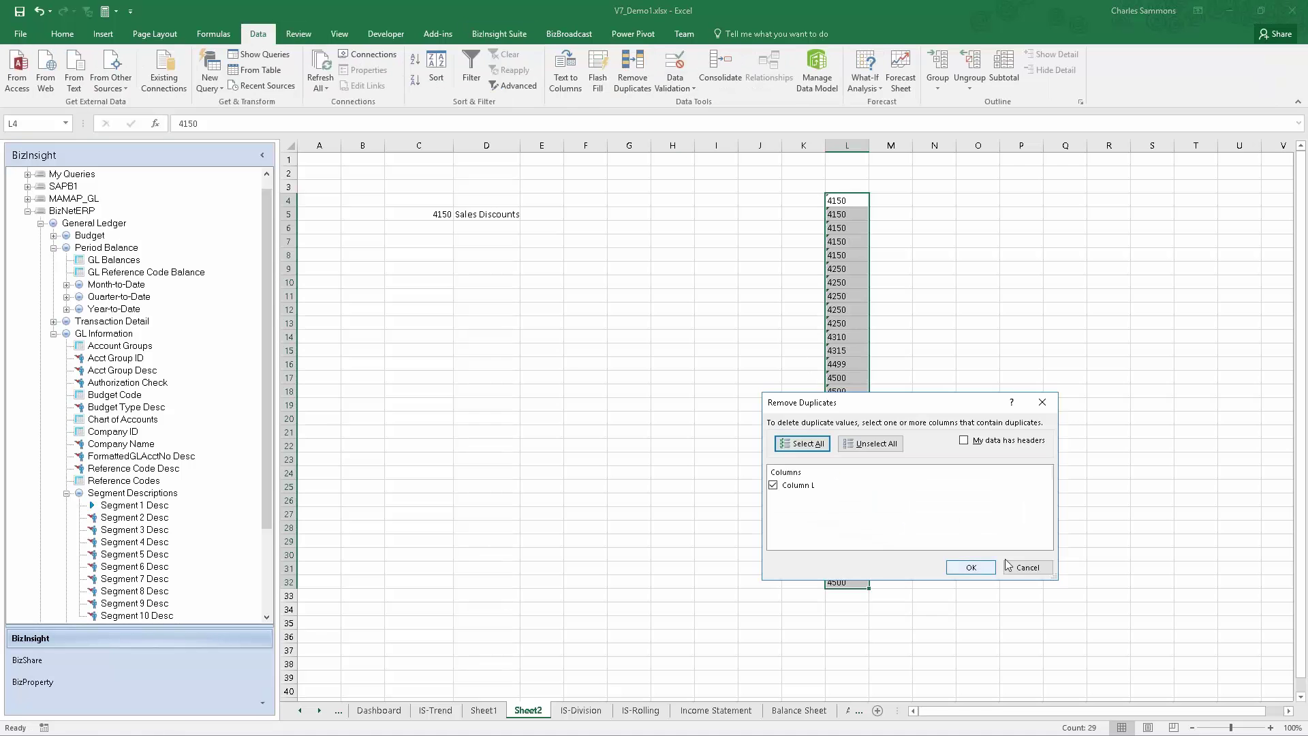
left_click(971, 568)
left_click(665, 412)
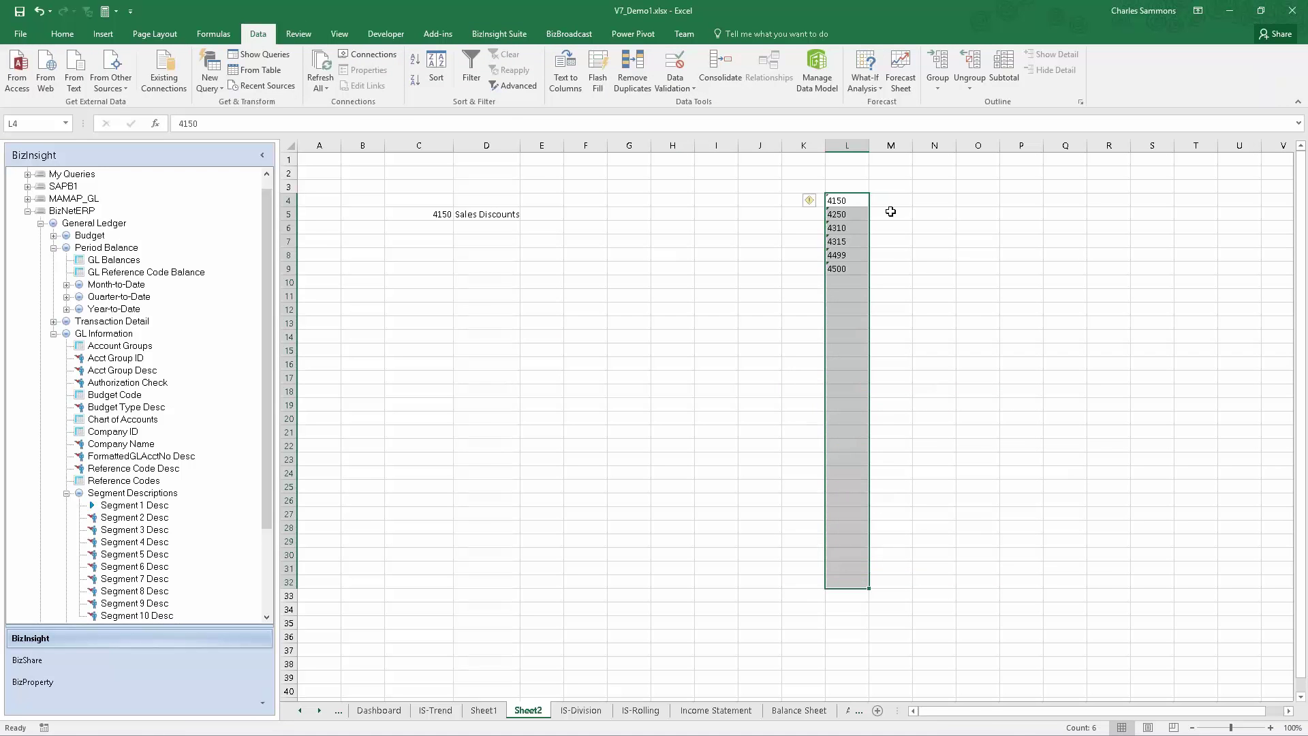
Step: Copy the unique account numbers in L4:L9 and paste them into column C starting at C5
left_click_drag(839, 200, 846, 268)
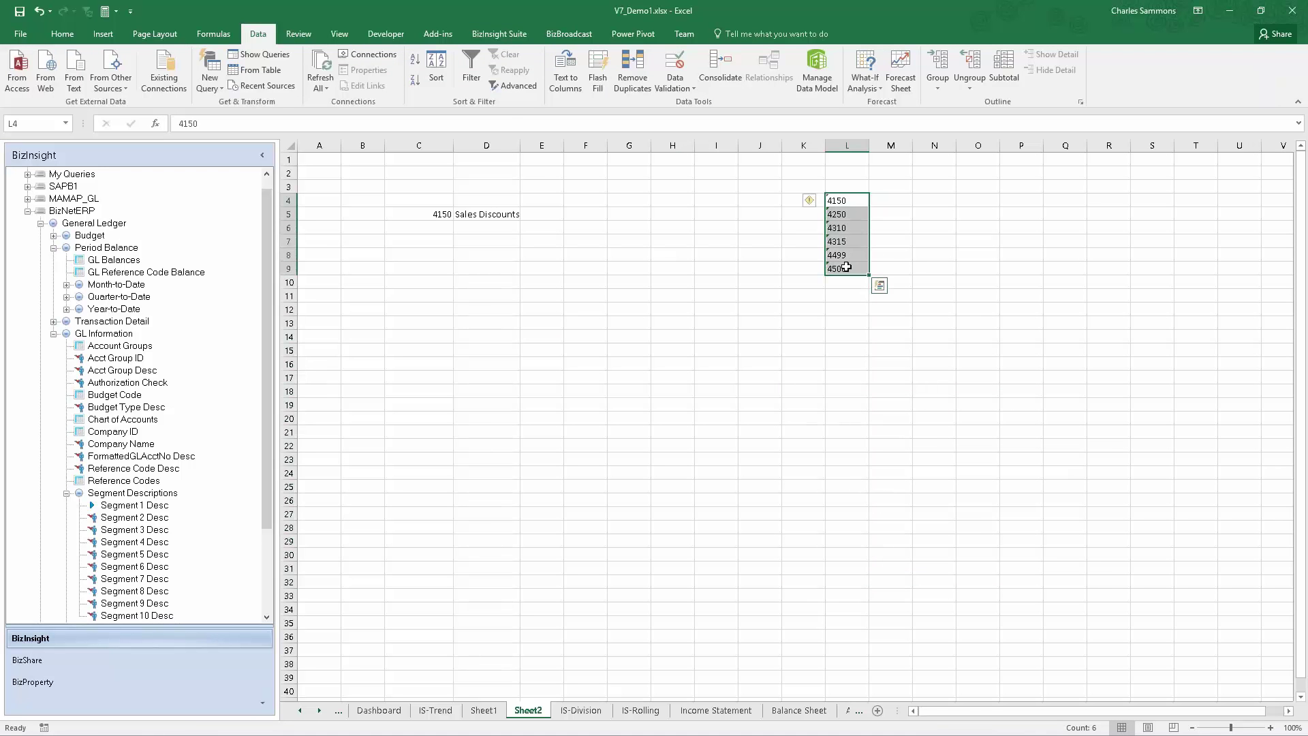
key("ctrl+c")
left_click(439, 214)
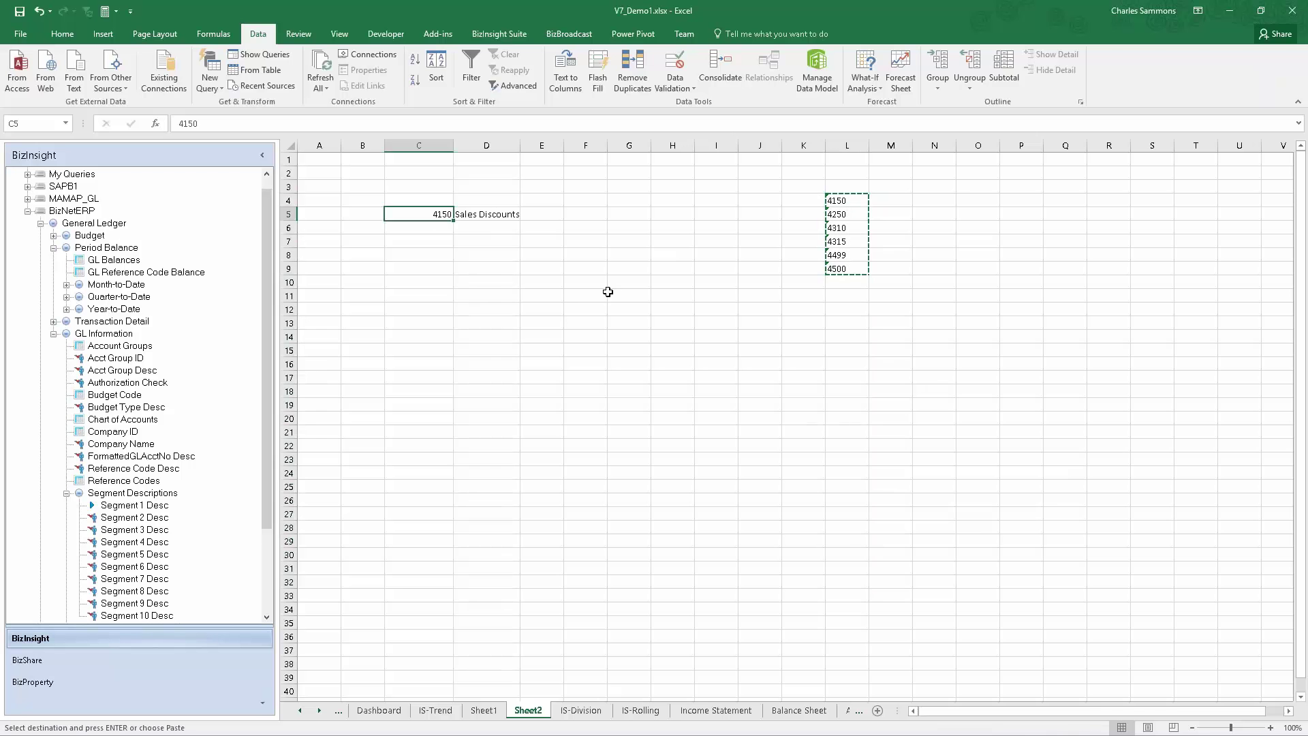
key("ctrl+v")
Step: Fill the description formula in D5 down through D10 for the remaining accounts
left_click(490, 228)
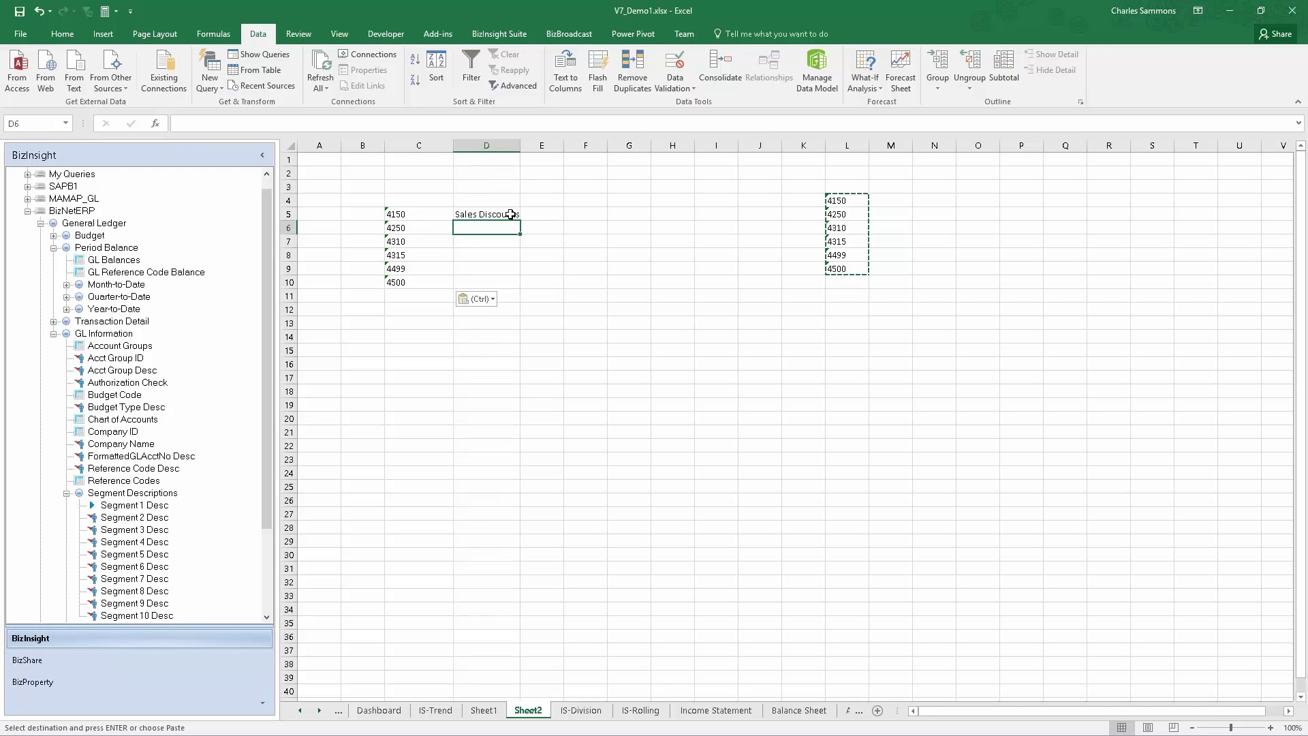
left_click(491, 214)
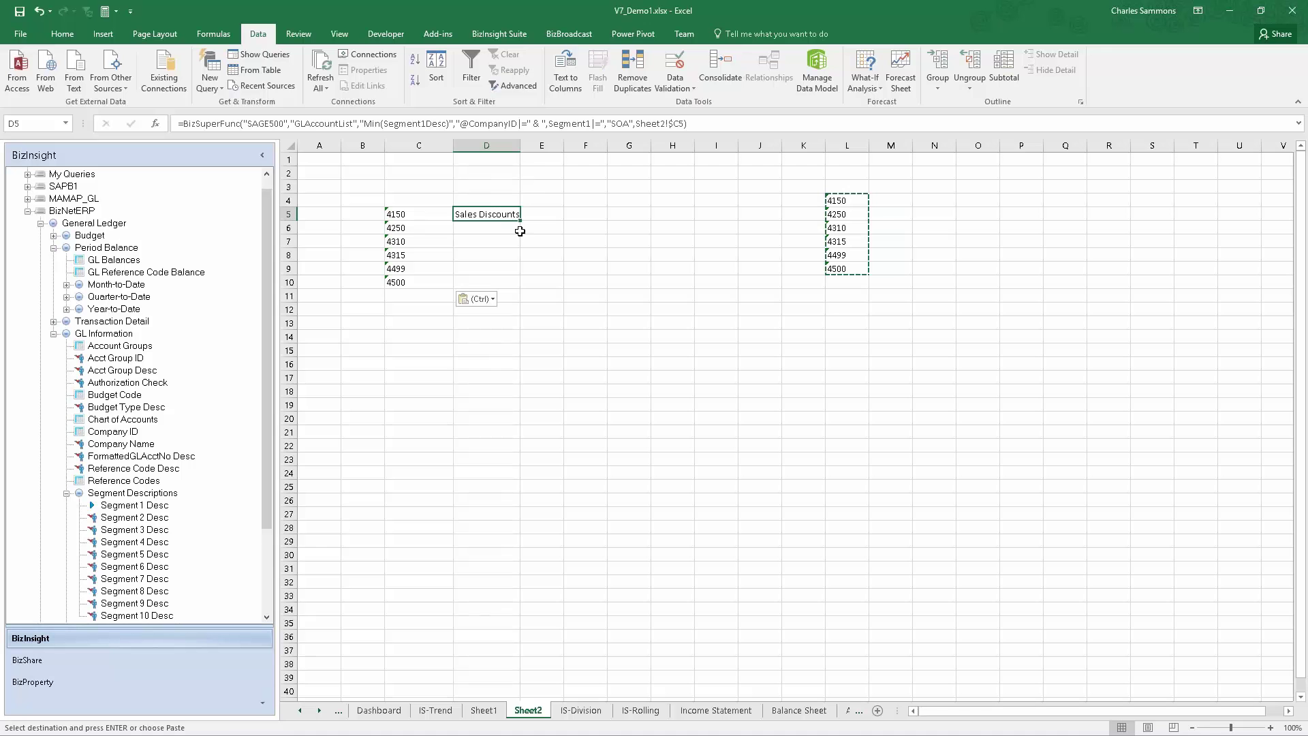
left_click_drag(522, 221, 522, 289)
left_click(621, 245)
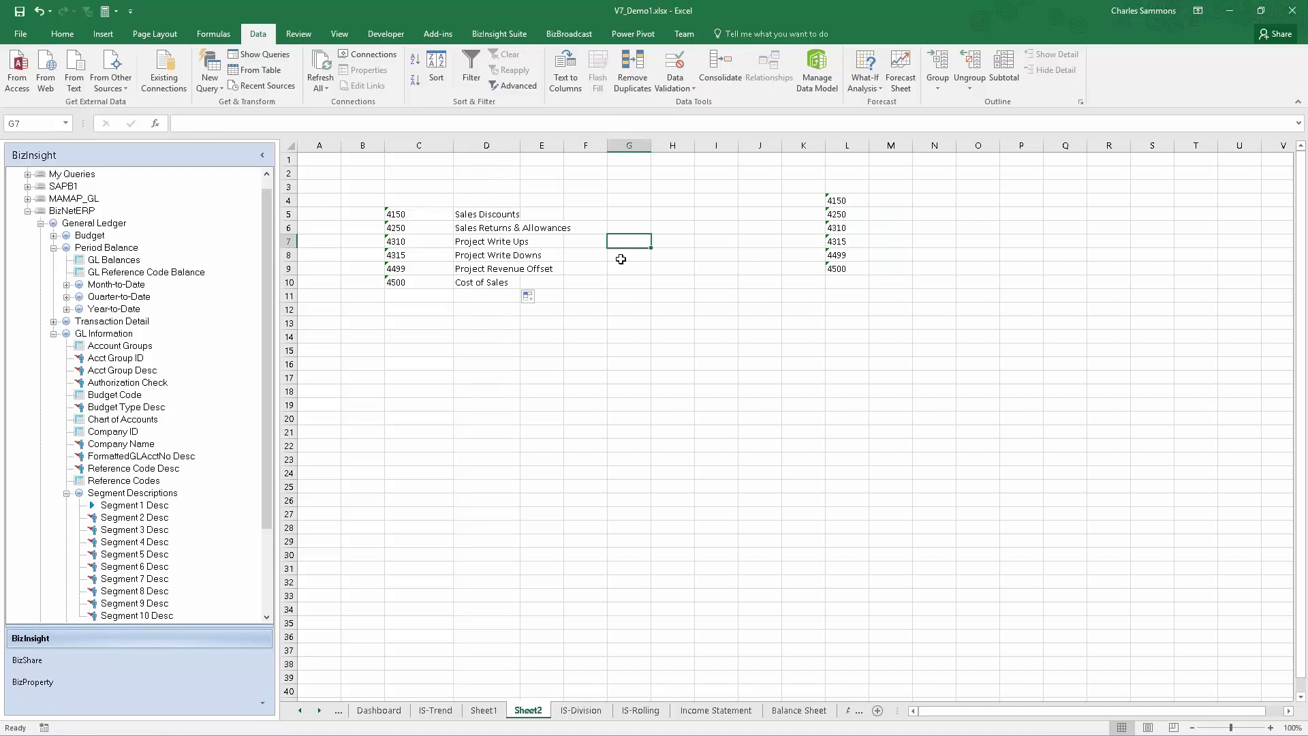
Step: Autofit column D to the account descriptions and clear the working account list from column L
double_click(520, 146)
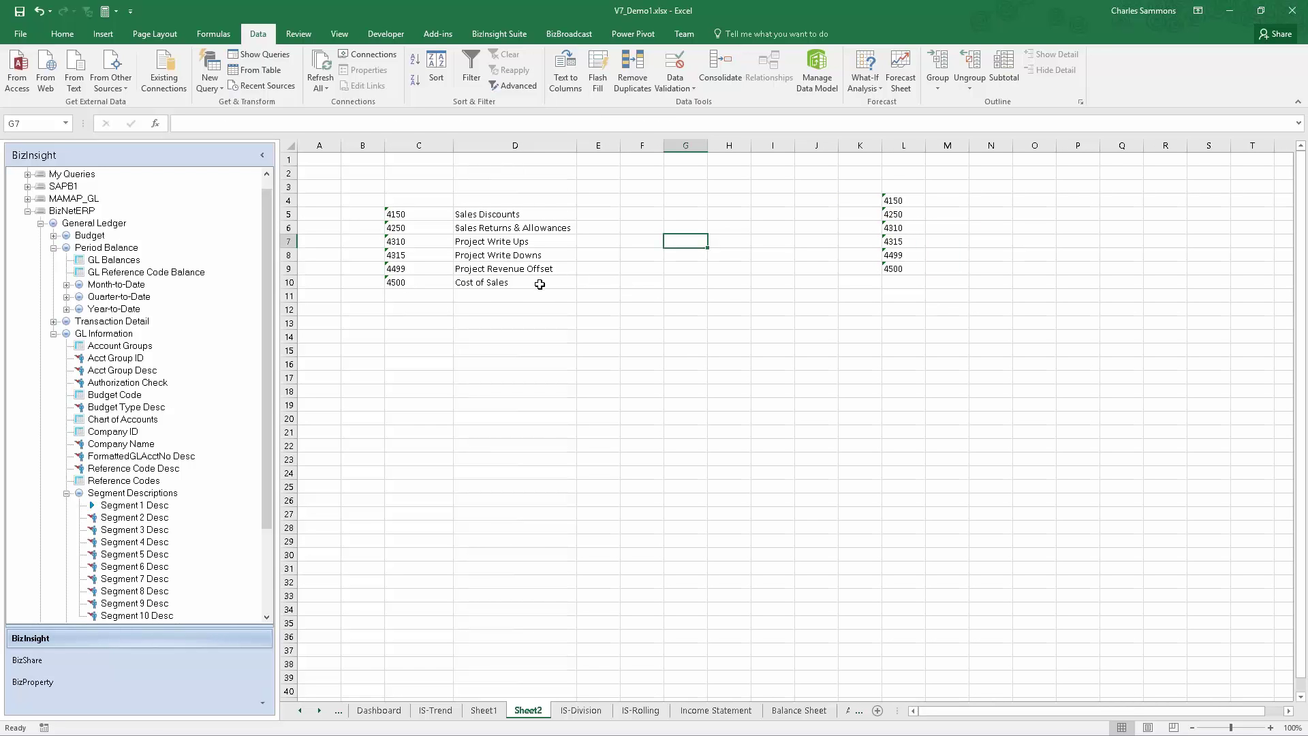
left_click_drag(909, 186, 928, 288)
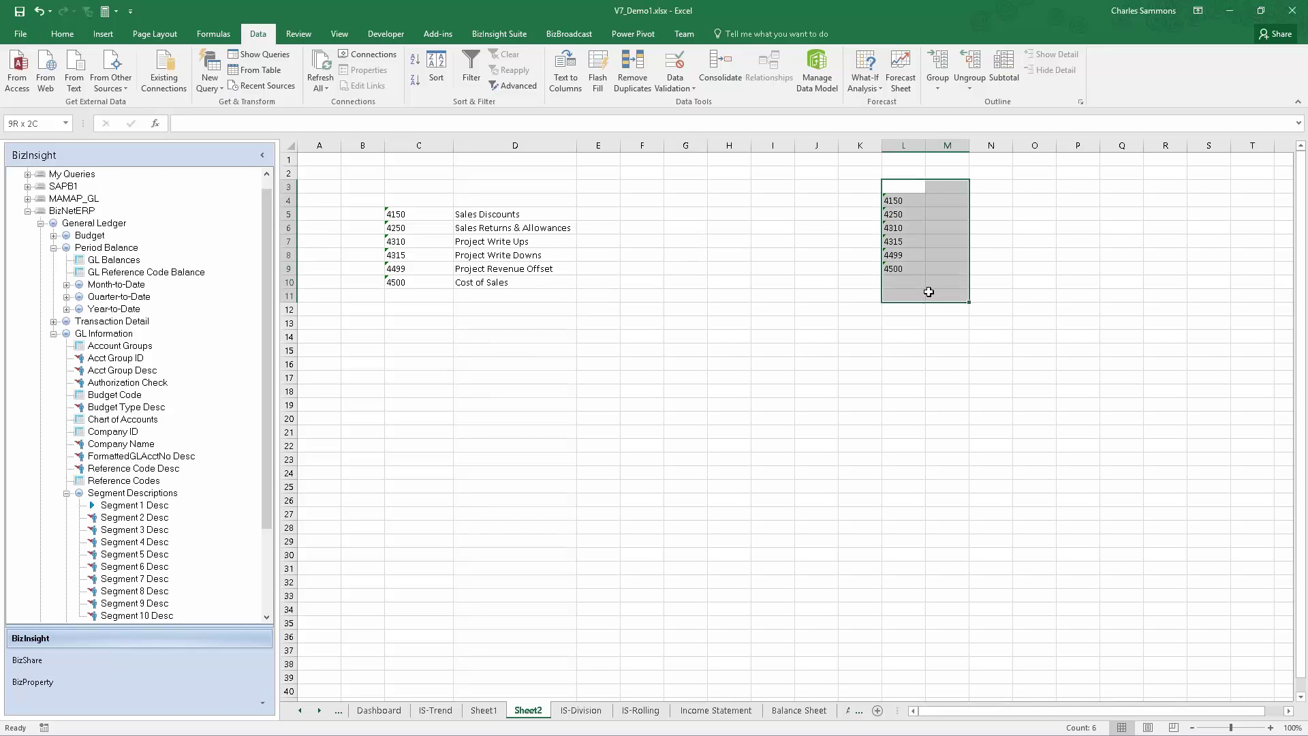
left_click(837, 284)
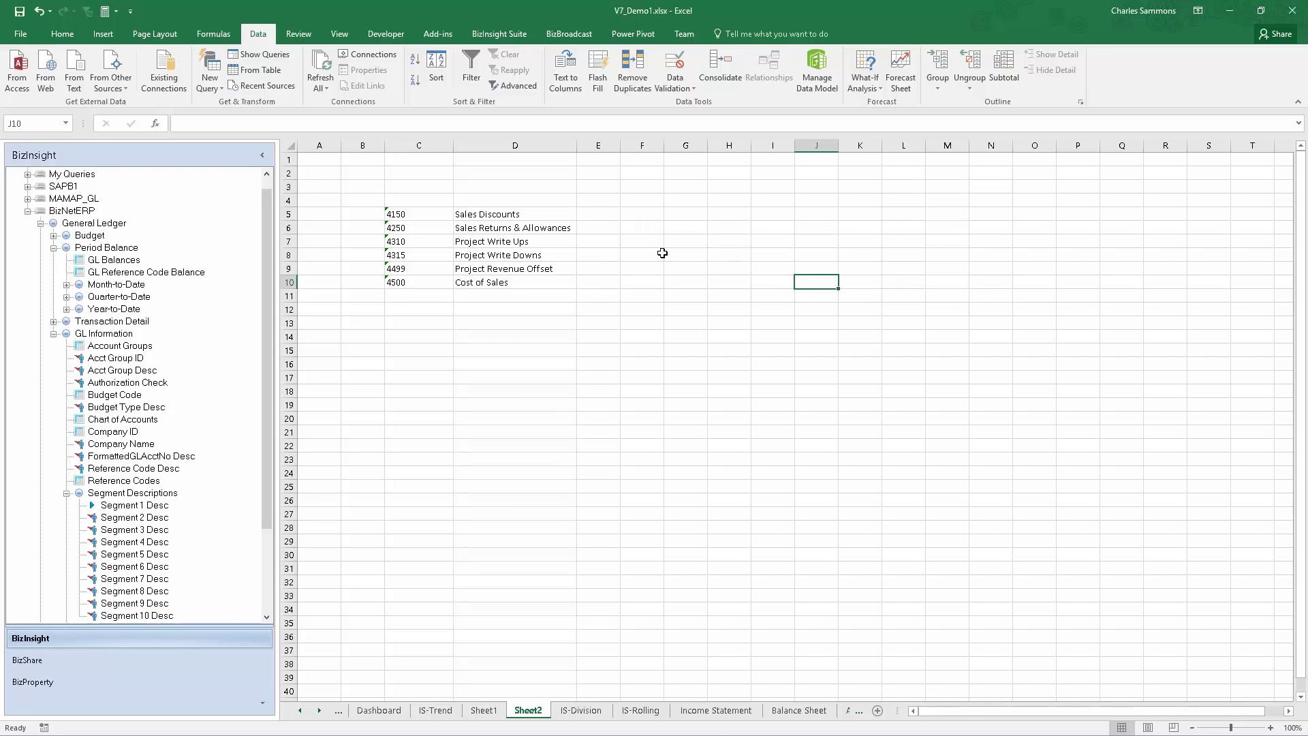
Step: Enter the fiscal year 2014 in E3 and period 1 in E4 above the empty amount column
left_click(612, 215)
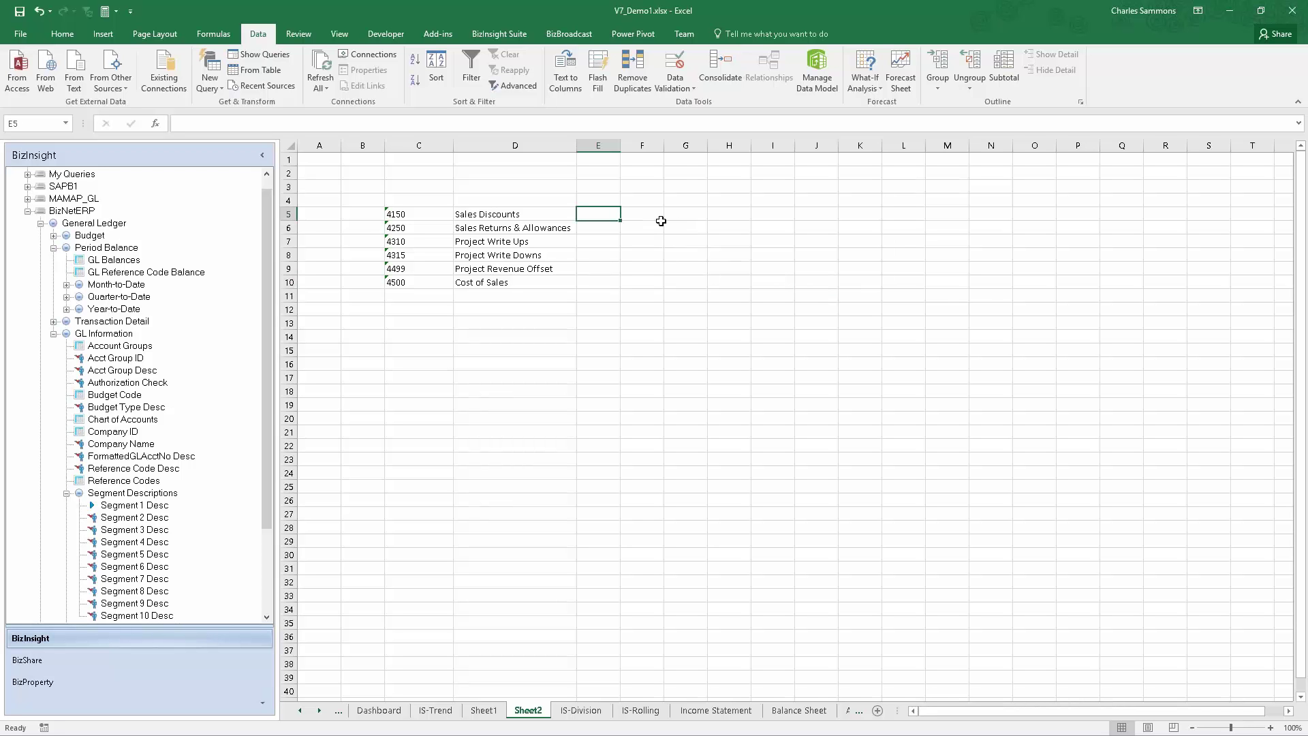
left_click(608, 200)
left_click(602, 188)
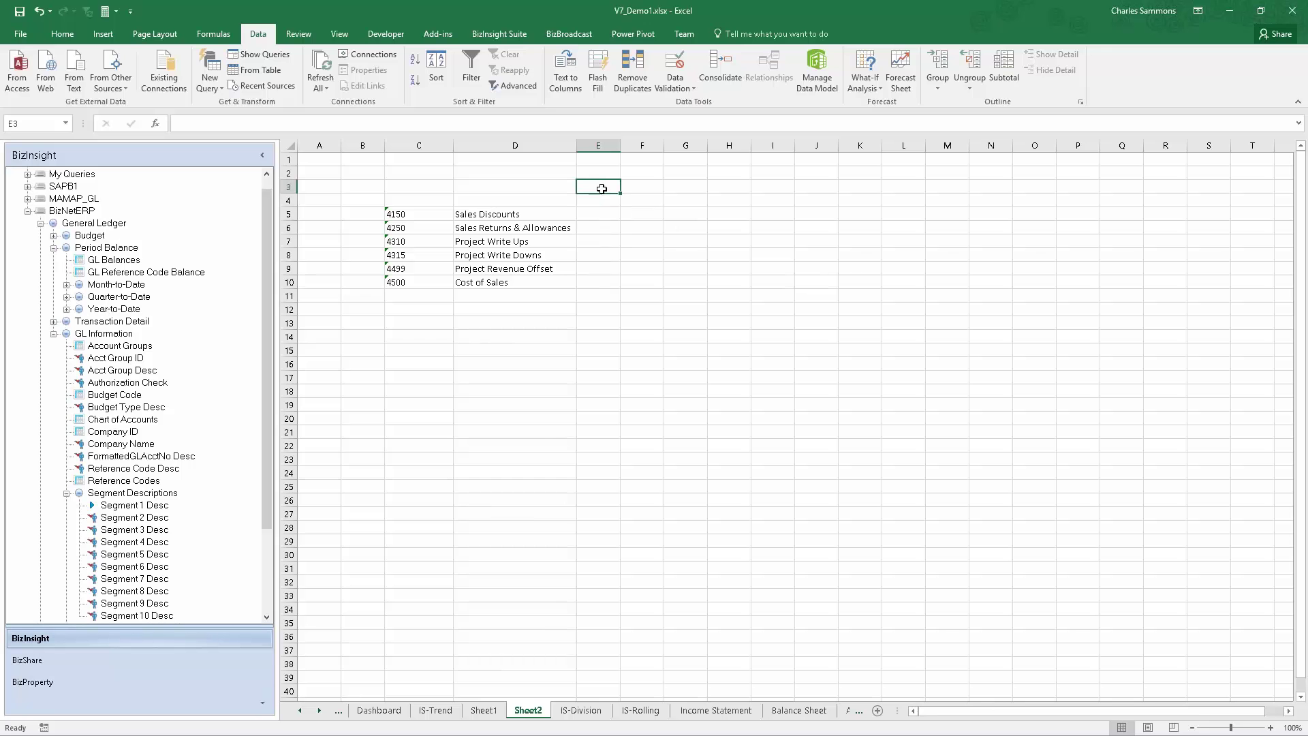
type("2014")
key("Return")
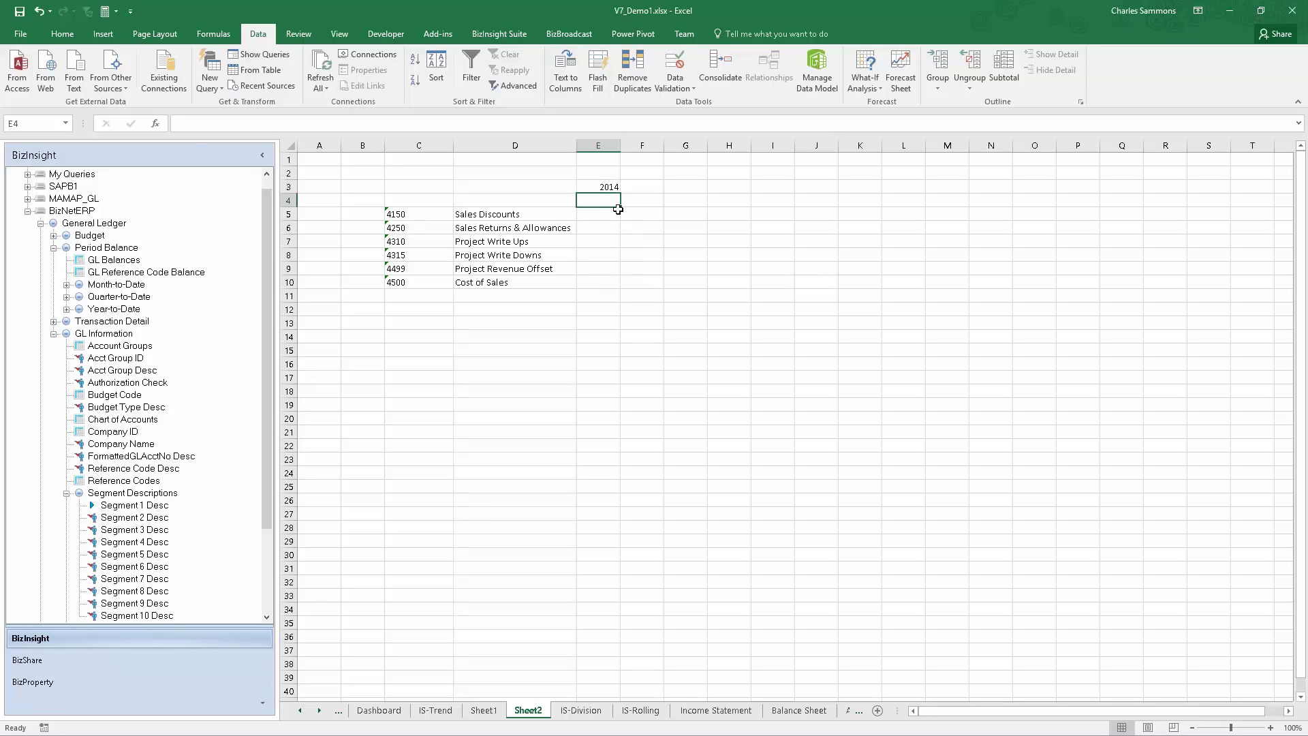
type("1")
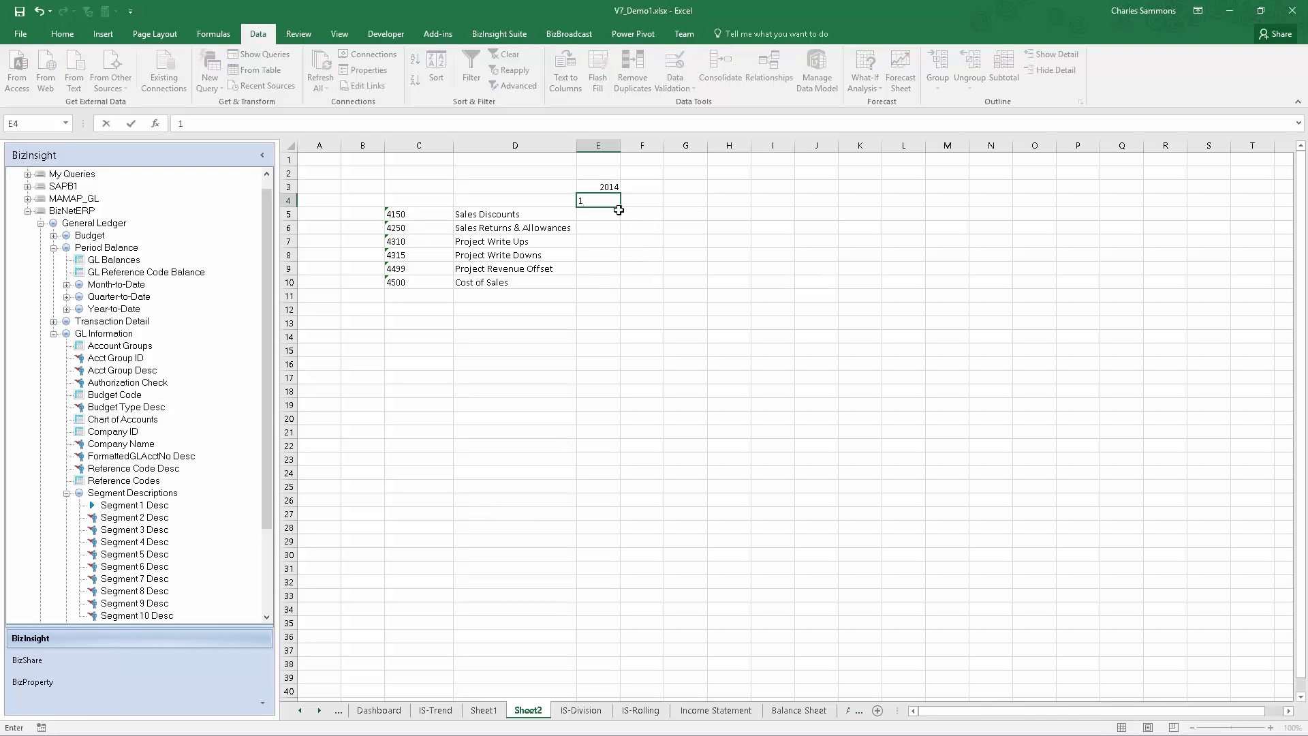
key("Return")
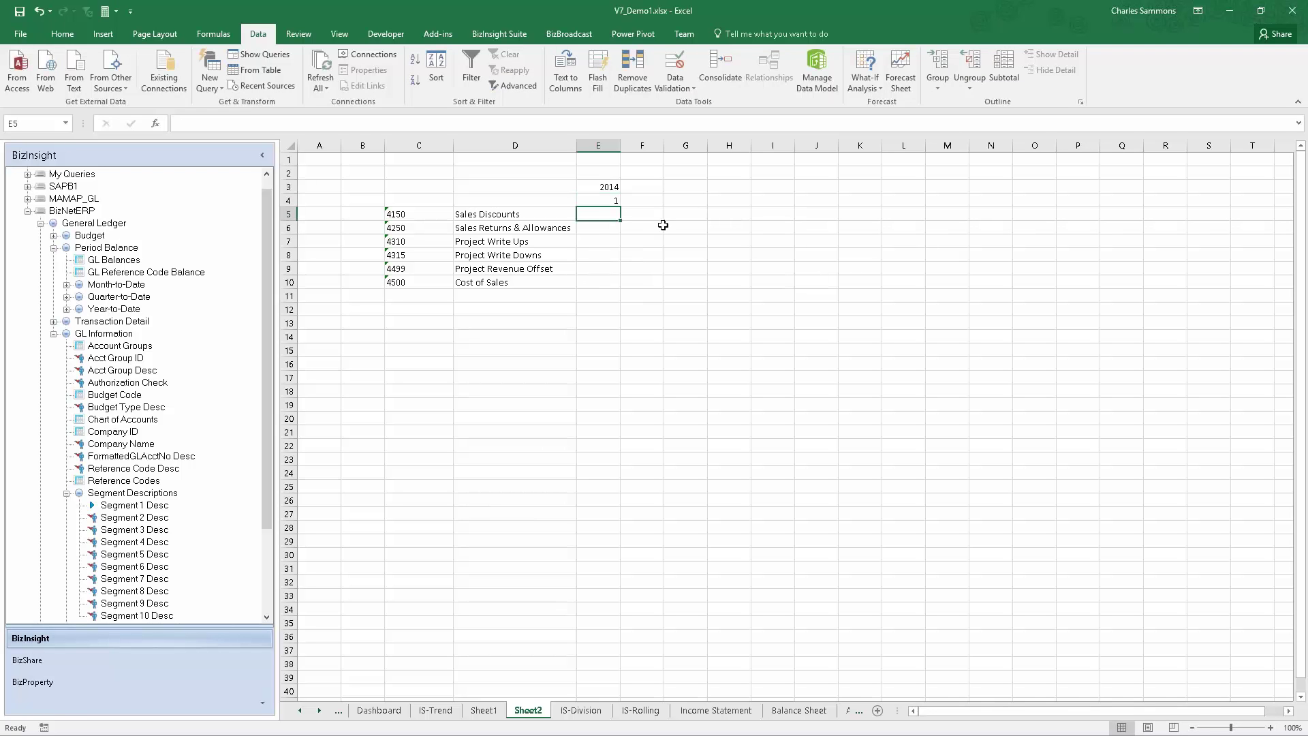
Step: Open a BizInsight query for cell E5 and clear the previous query's selections to start over
left_click(511, 40)
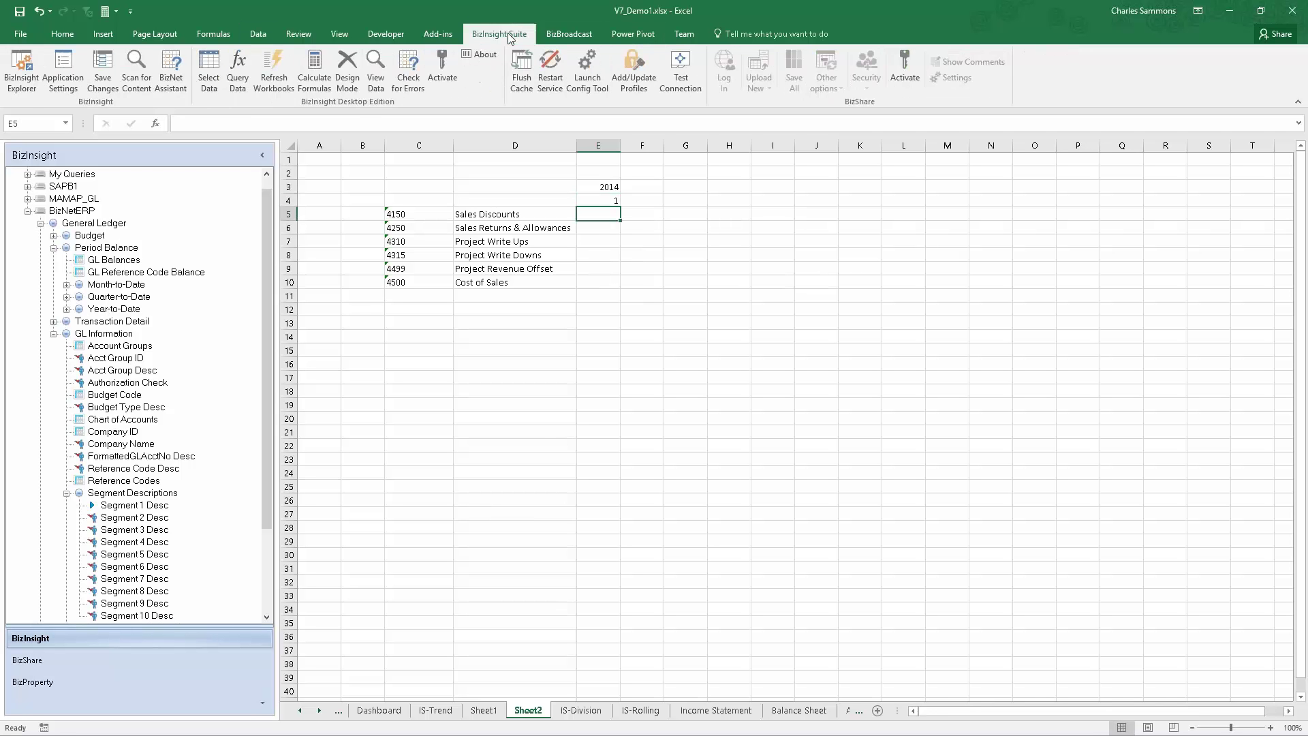
left_click(237, 64)
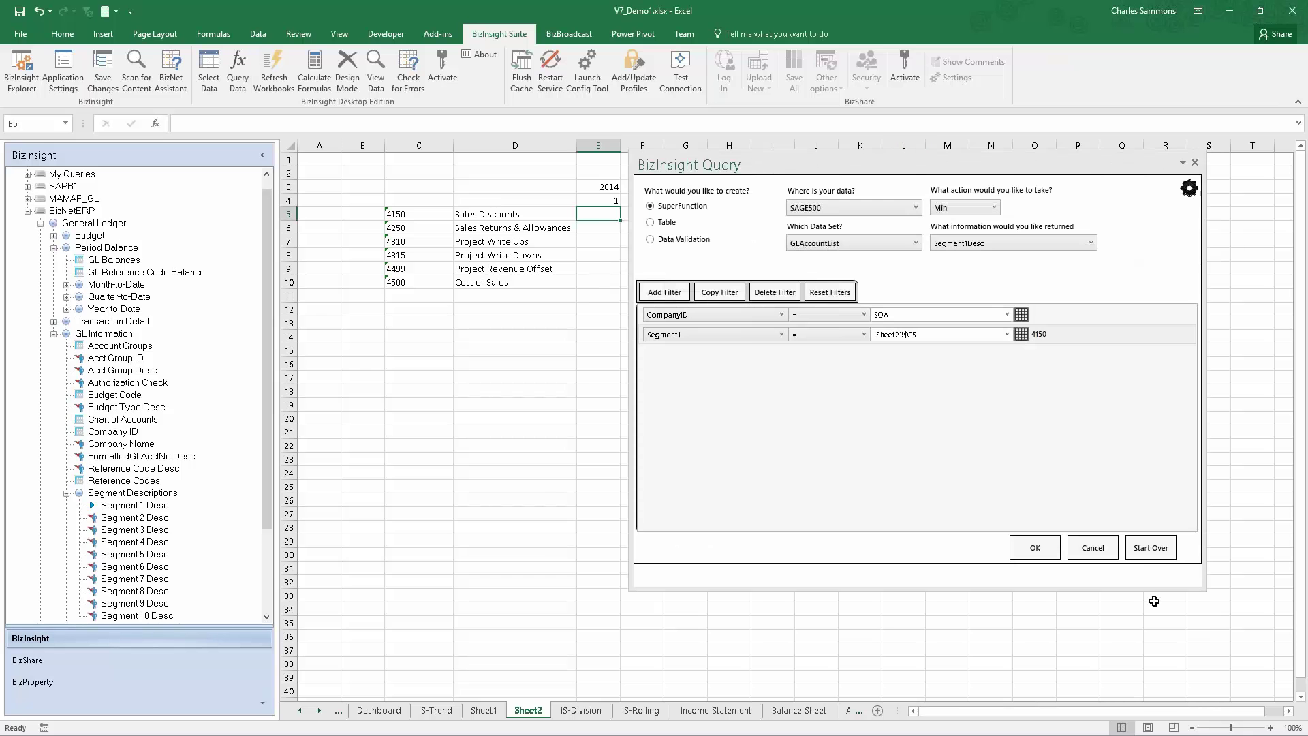
left_click(1151, 547)
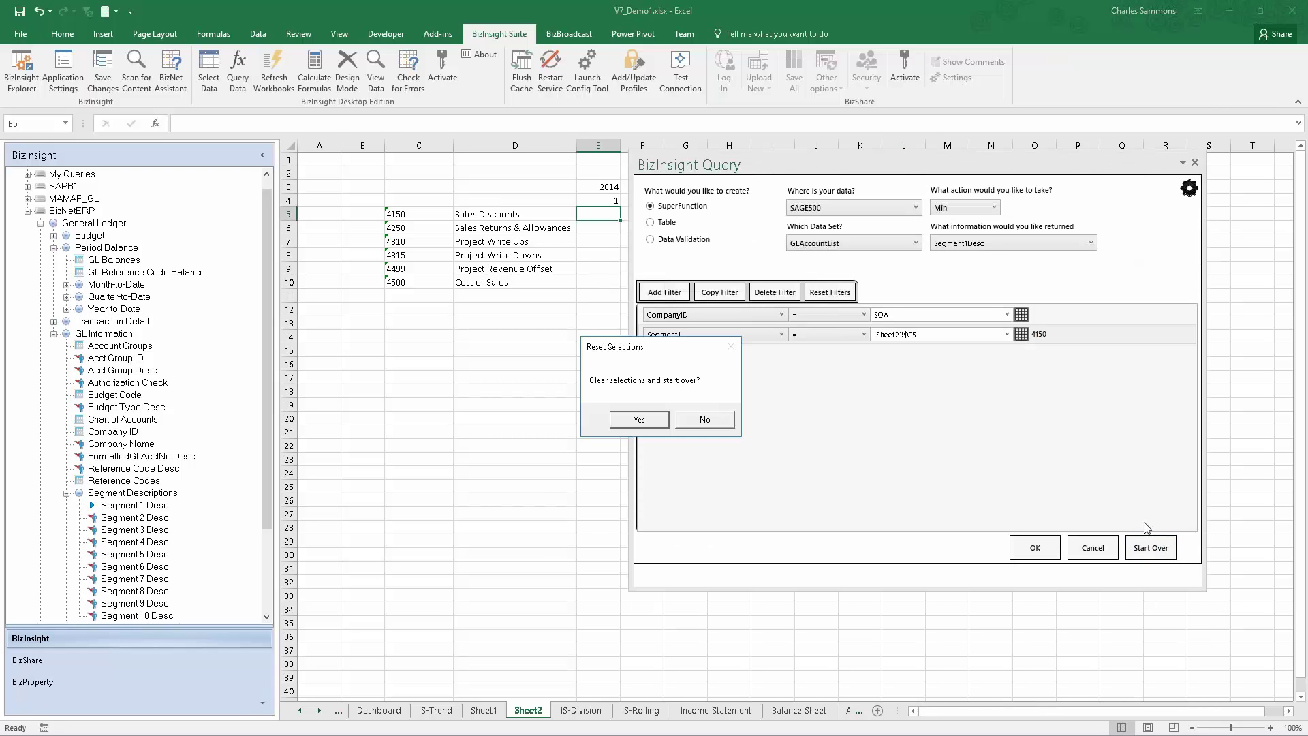
left_click(660, 429)
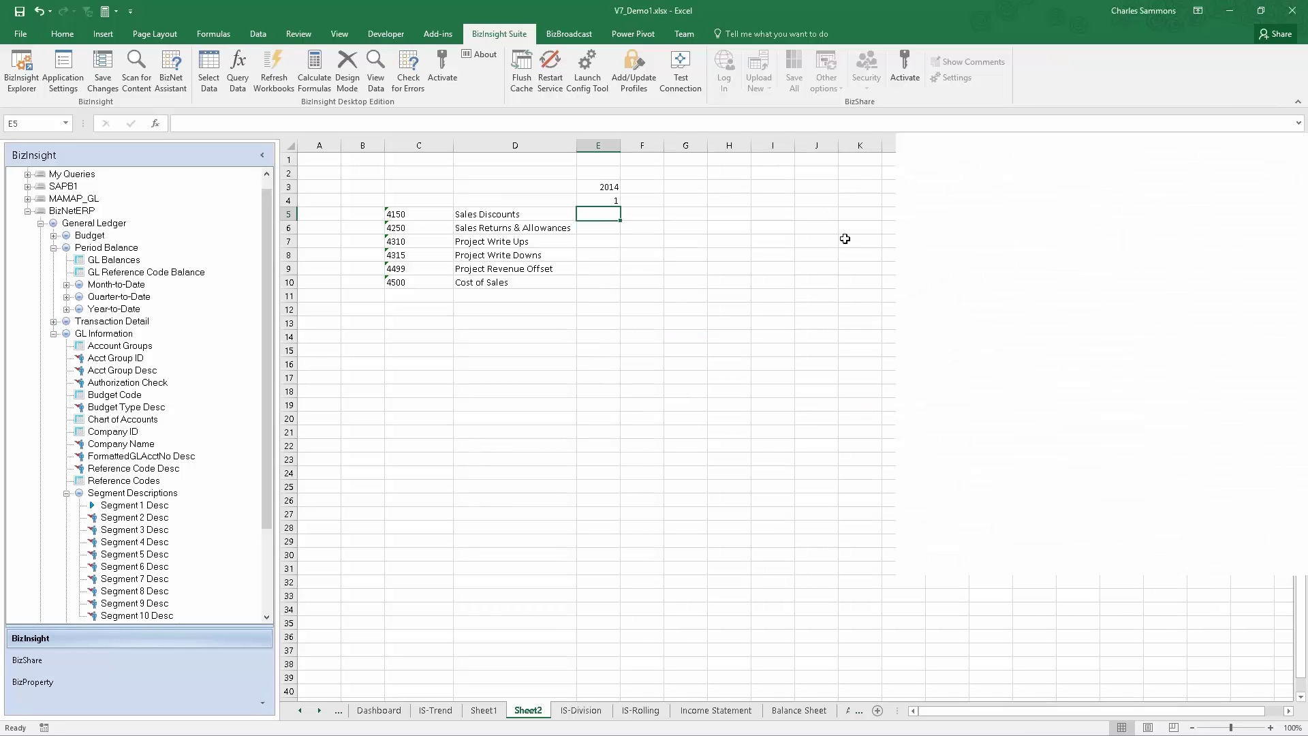
left_click_drag(1050, 141, 859, 101)
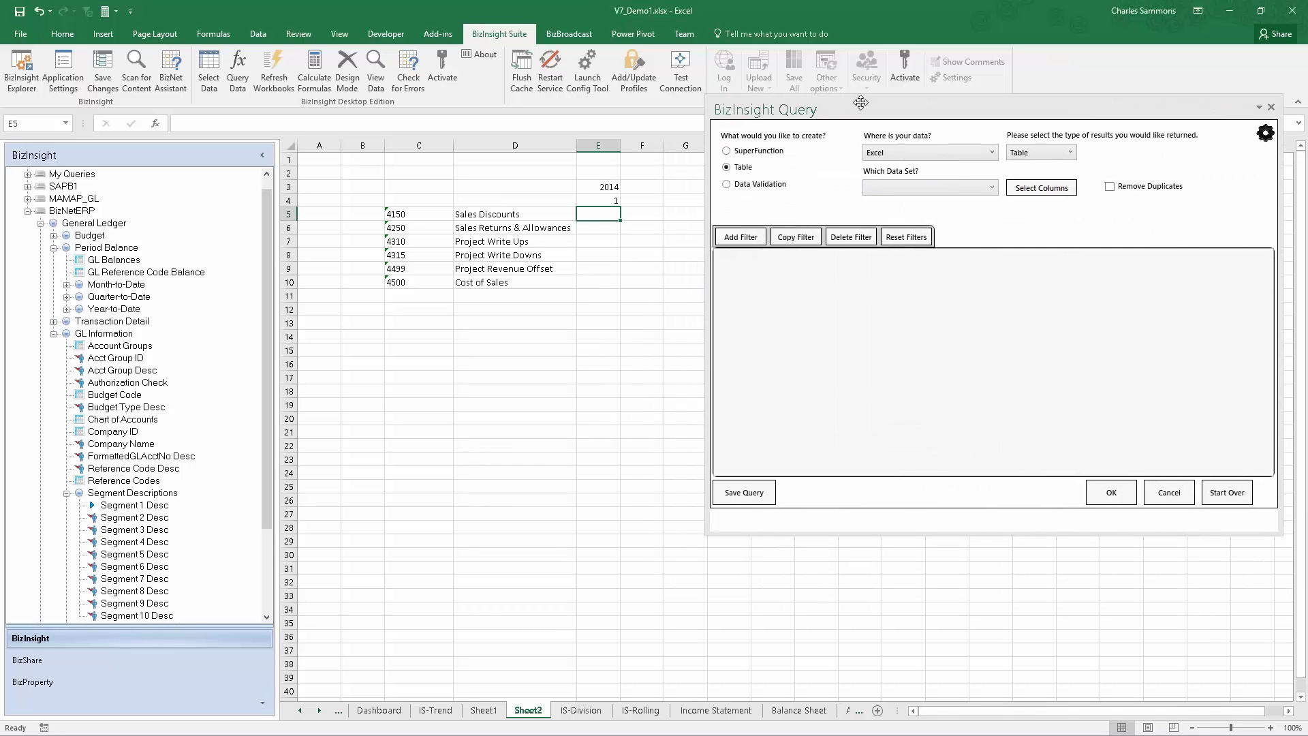
Step: Configure the query as a SuperFunction on the Excel GLBalances data set that returns the Sum of MTDNet
left_click(969, 194)
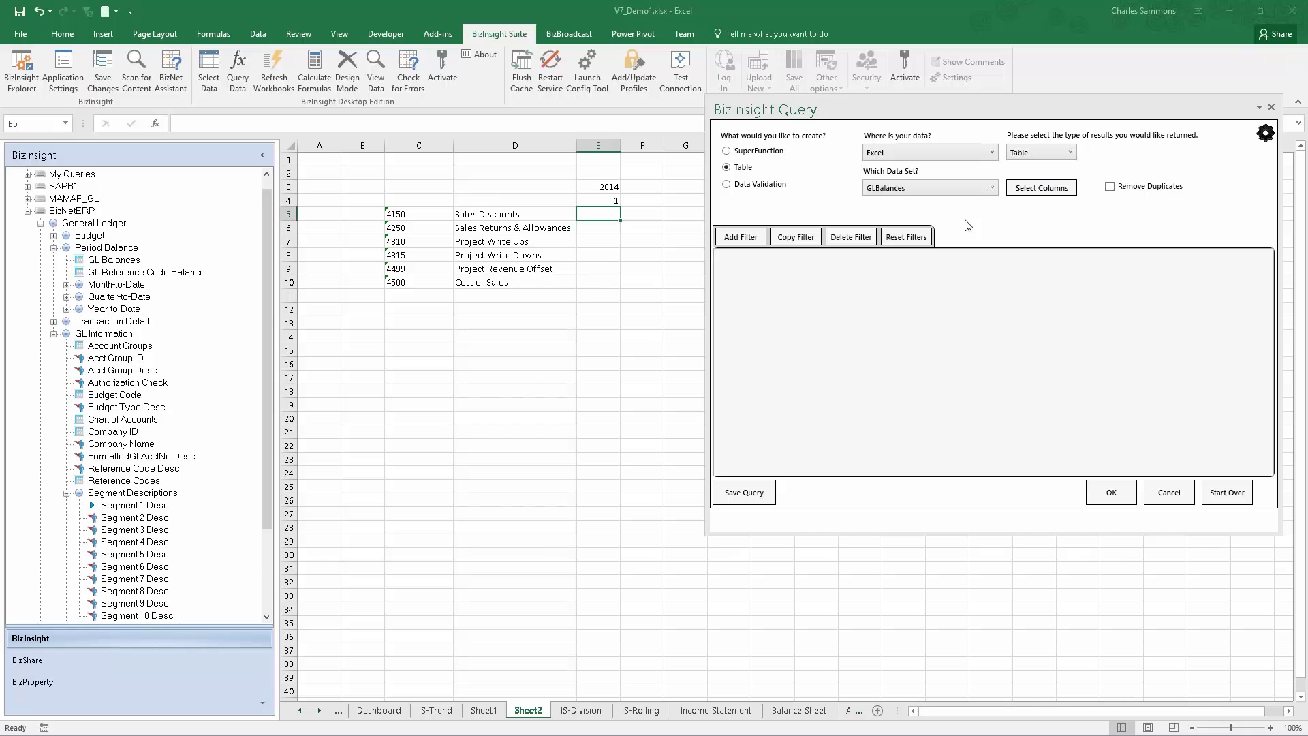
left_click(771, 152)
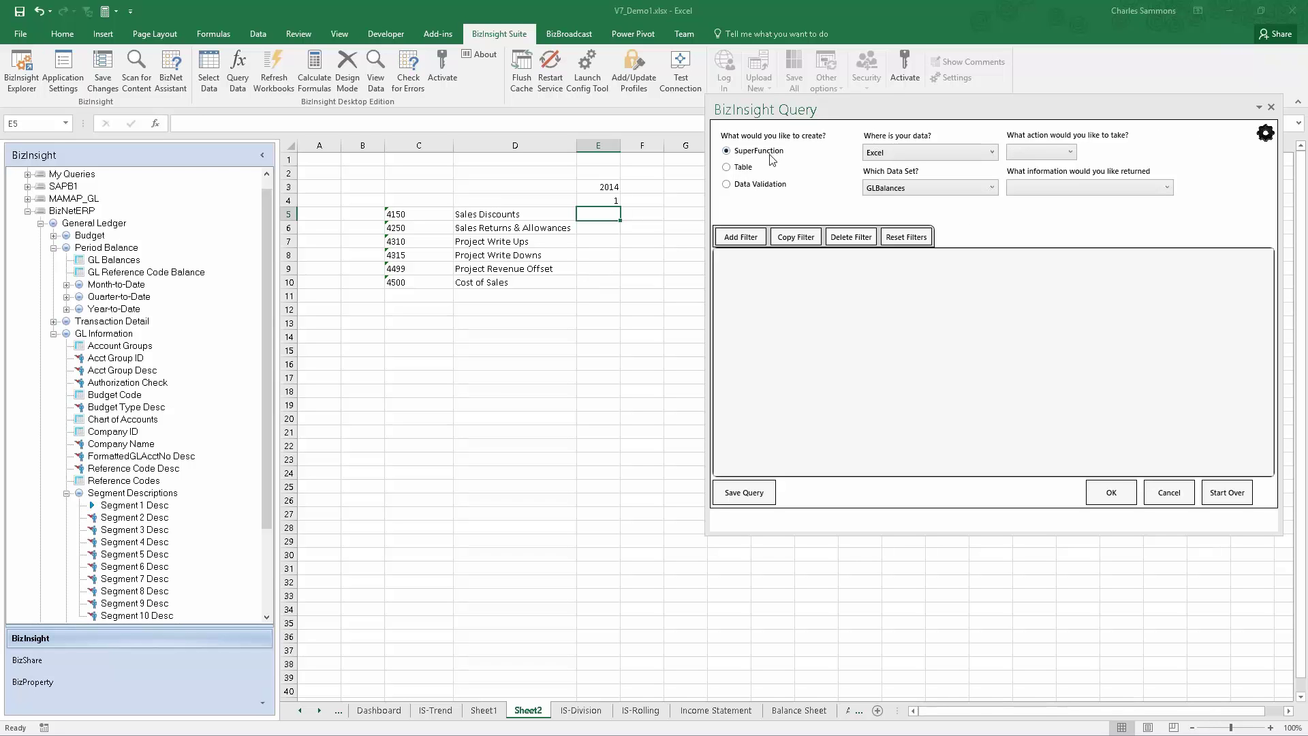
left_click(1068, 152)
left_click(1063, 167)
left_click(1078, 190)
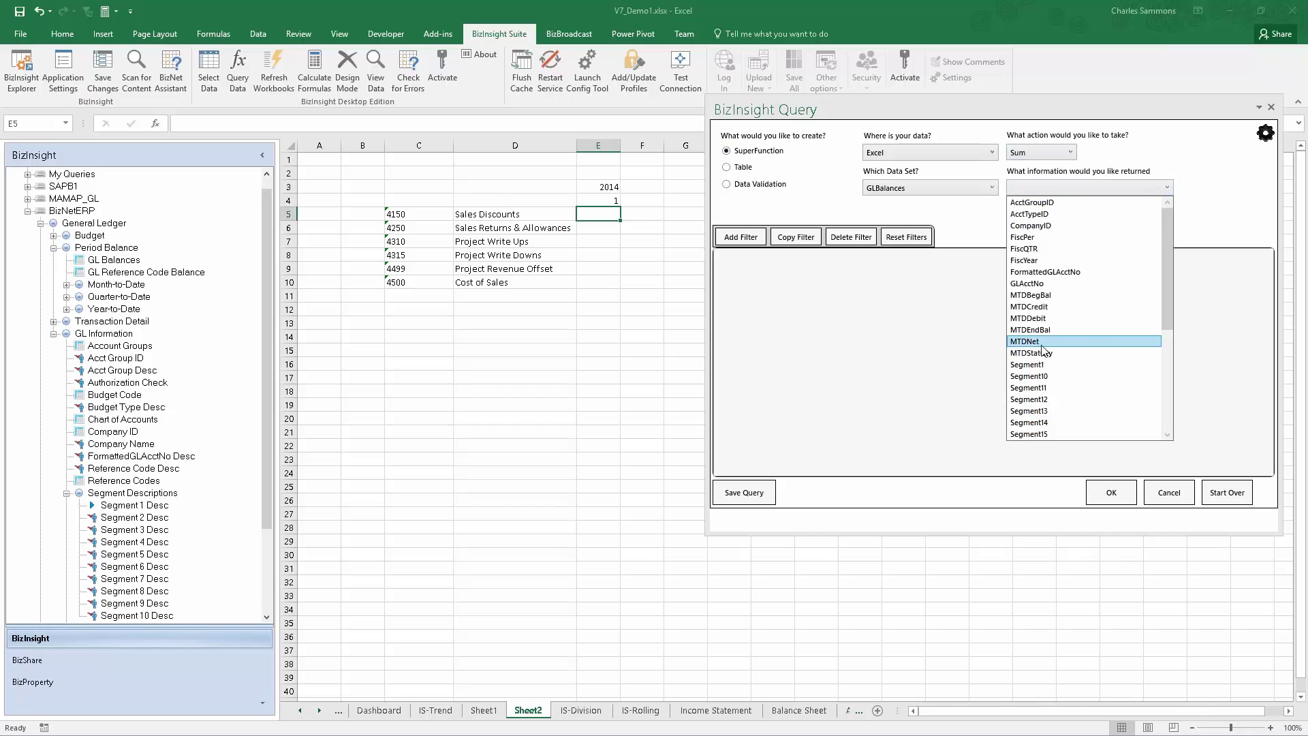
left_click(1111, 347)
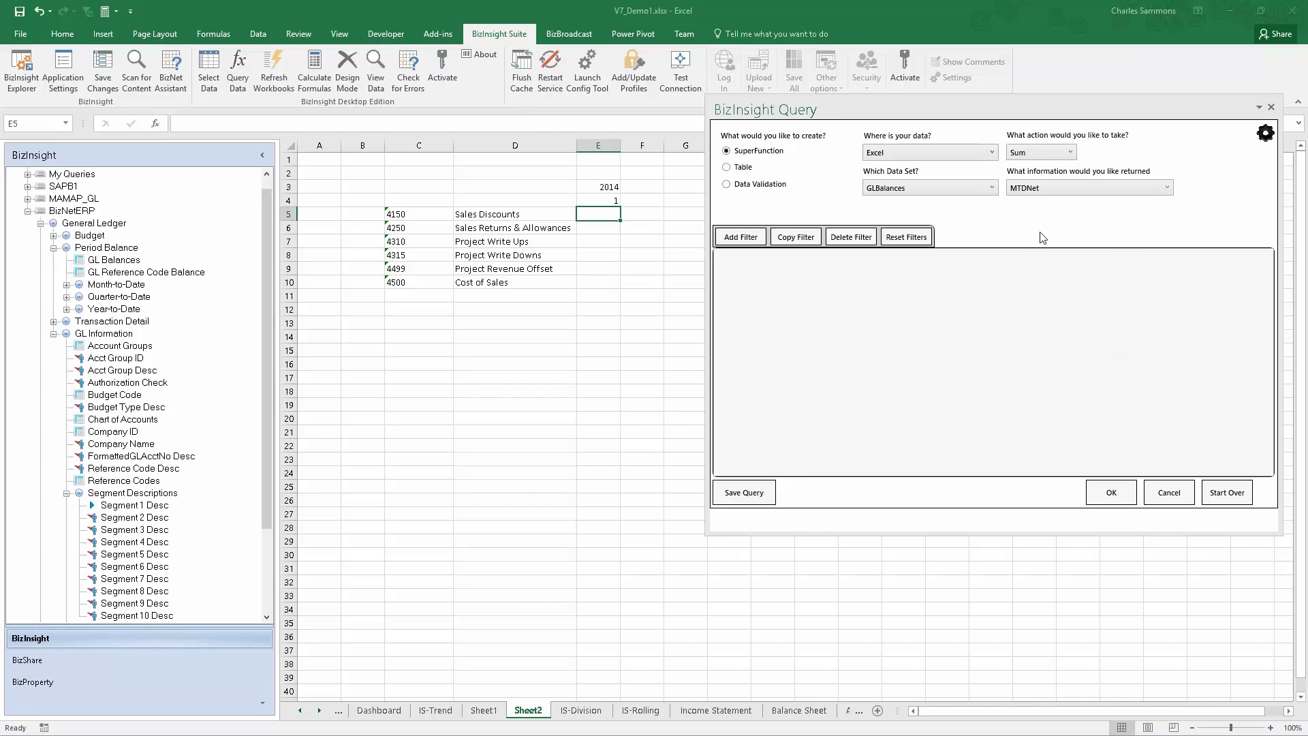
Step: Add a filter to the query where FiscYear equals the fiscal year in cell $E$3 of Sheet2
left_click(730, 242)
left_click(857, 259)
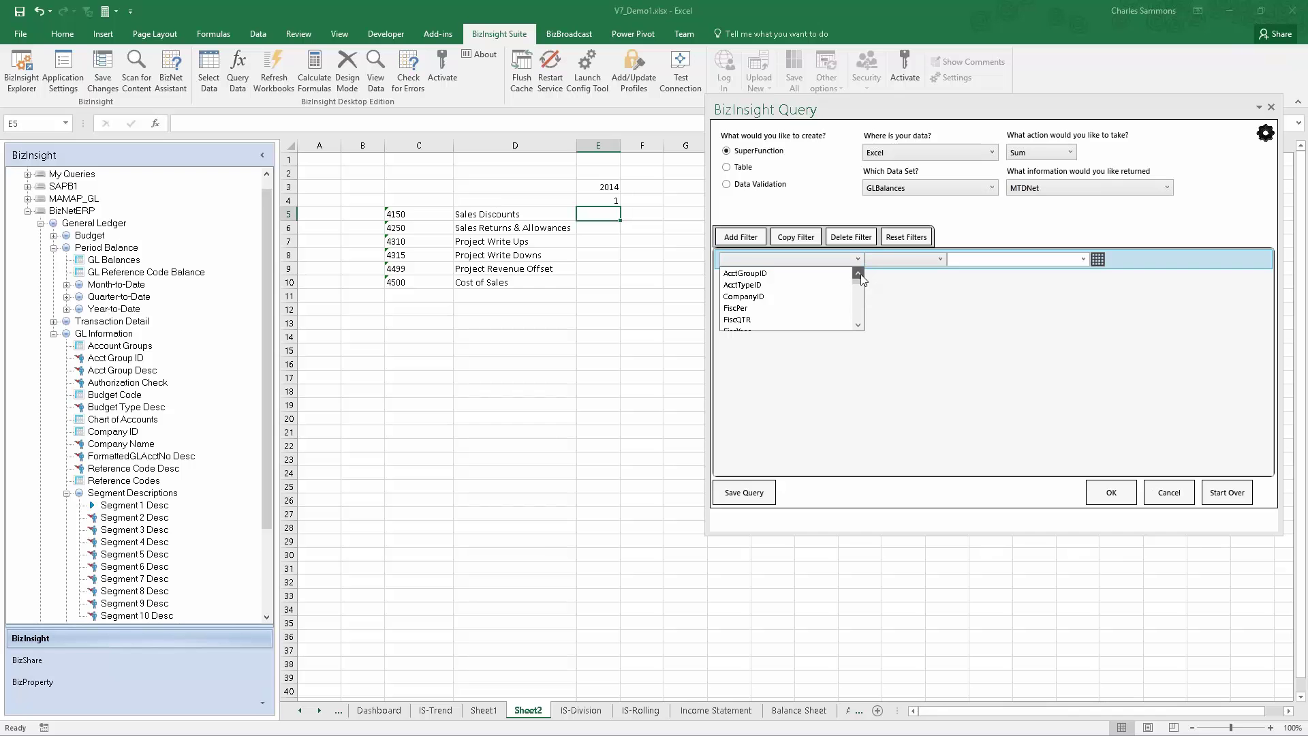
left_click(860, 308)
left_click(849, 274)
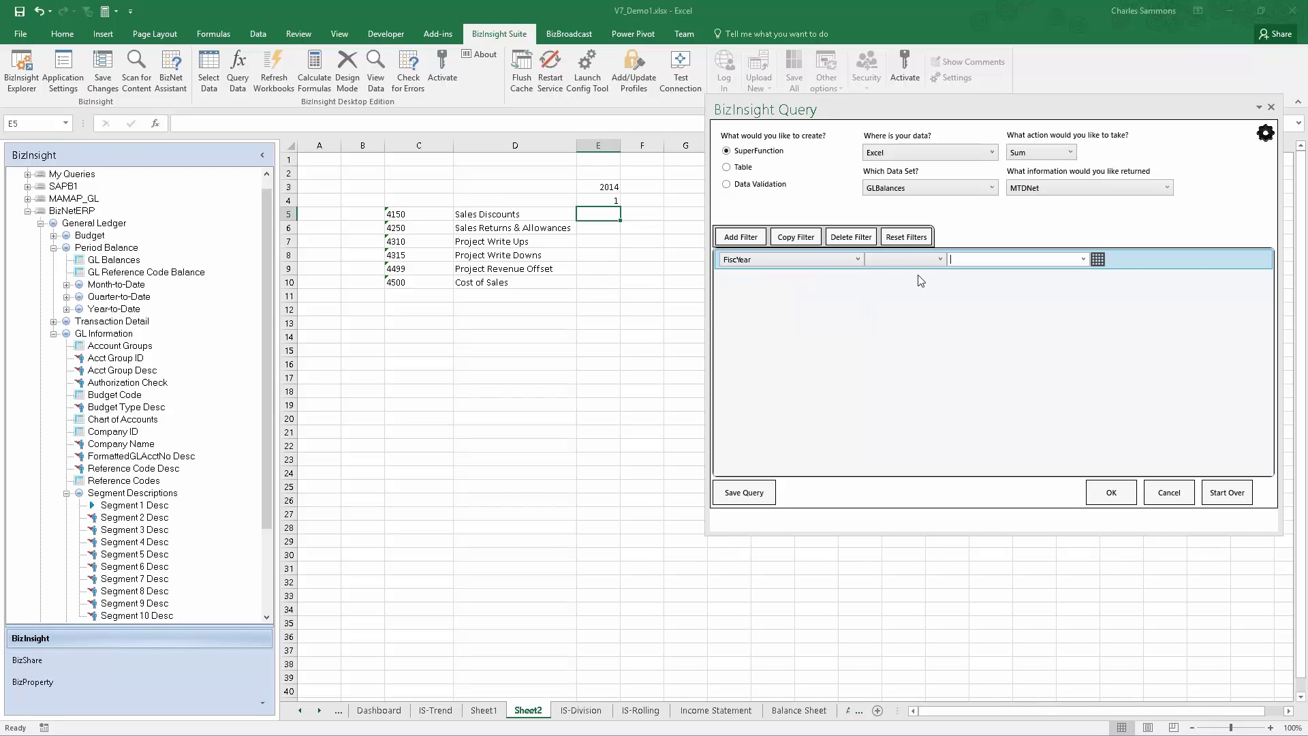
left_click(917, 265)
left_click(899, 273)
left_click(1097, 259)
left_click(606, 185)
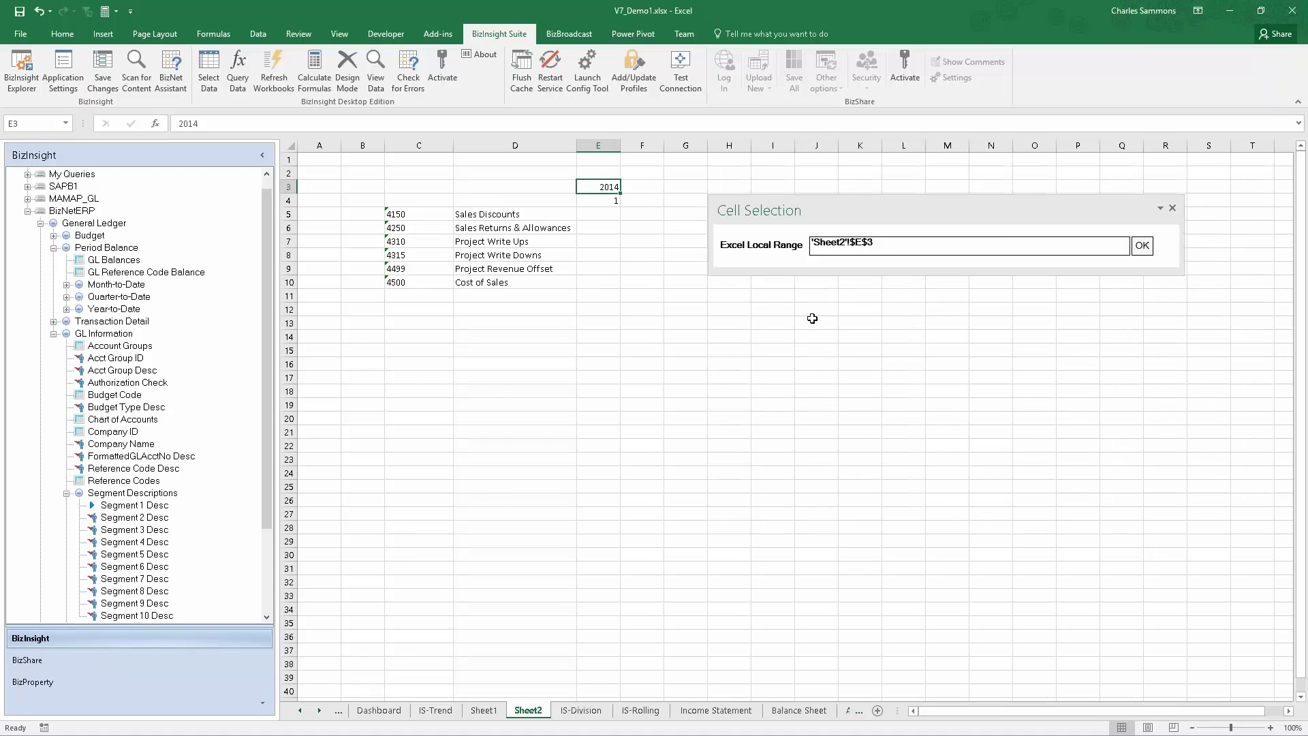
left_click(1141, 245)
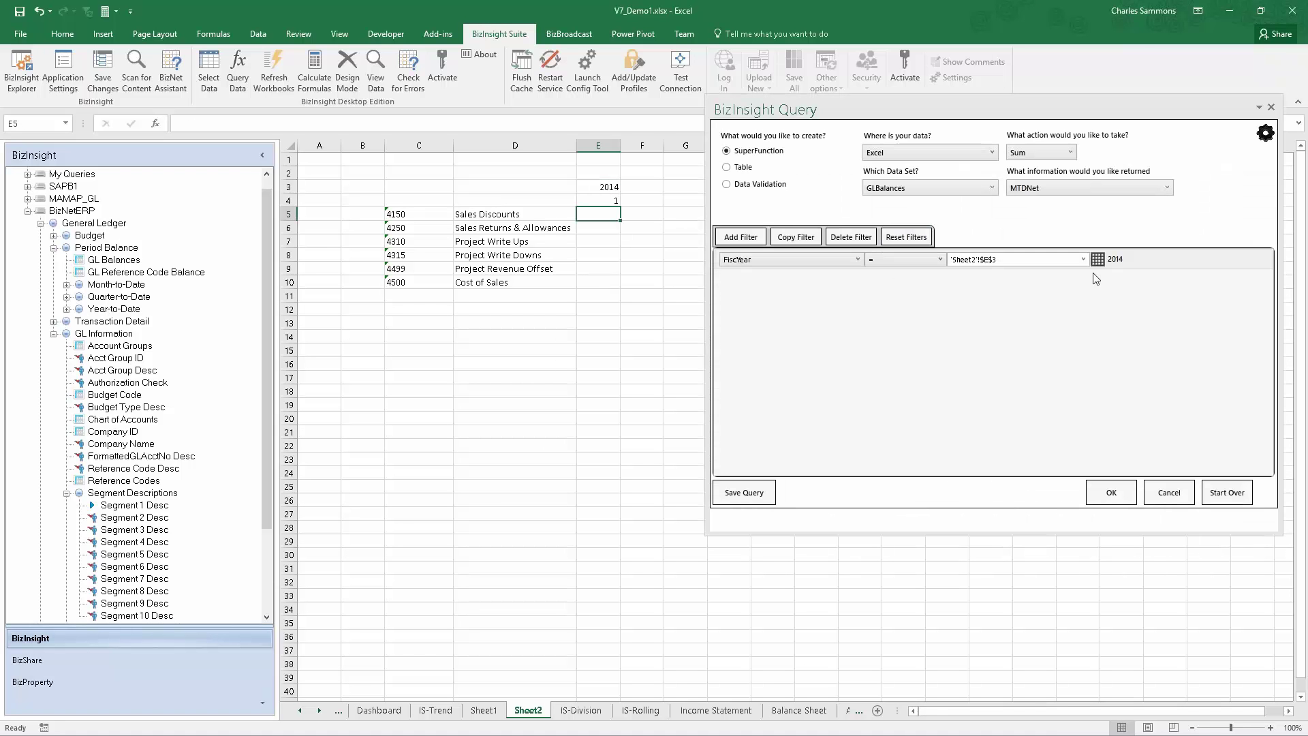
Step: Add a second filter where FiscPer equals the period cell, referenced as E$4 with only the row locked
left_click(740, 237)
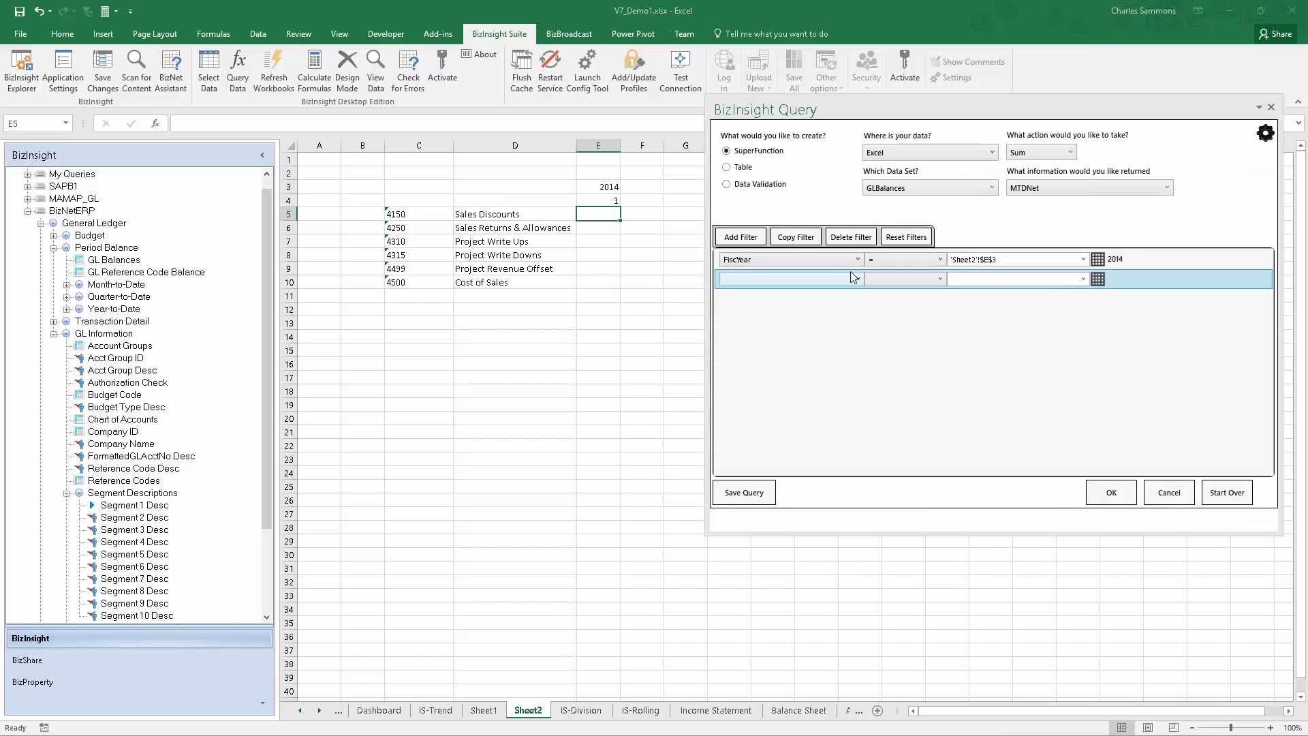
left_click(855, 279)
left_click(799, 329)
left_click(933, 279)
left_click(937, 294)
left_click(1097, 279)
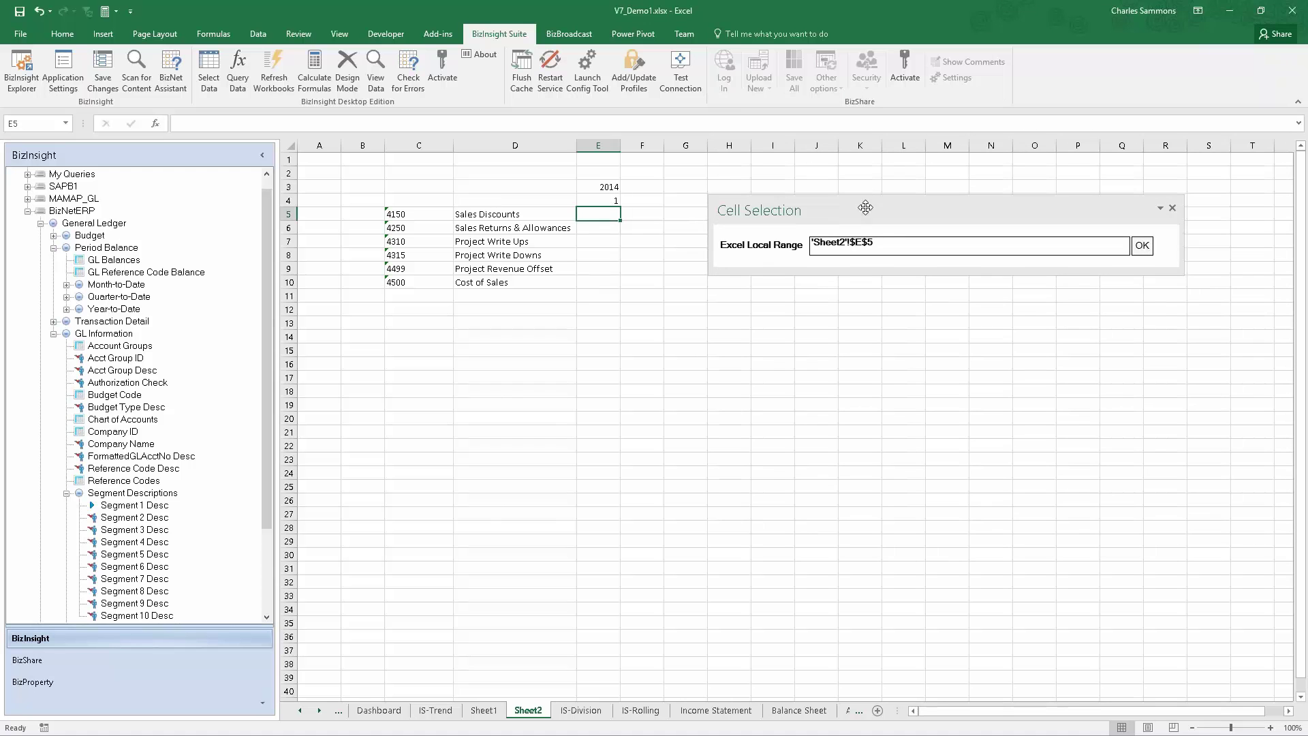
left_click(605, 198)
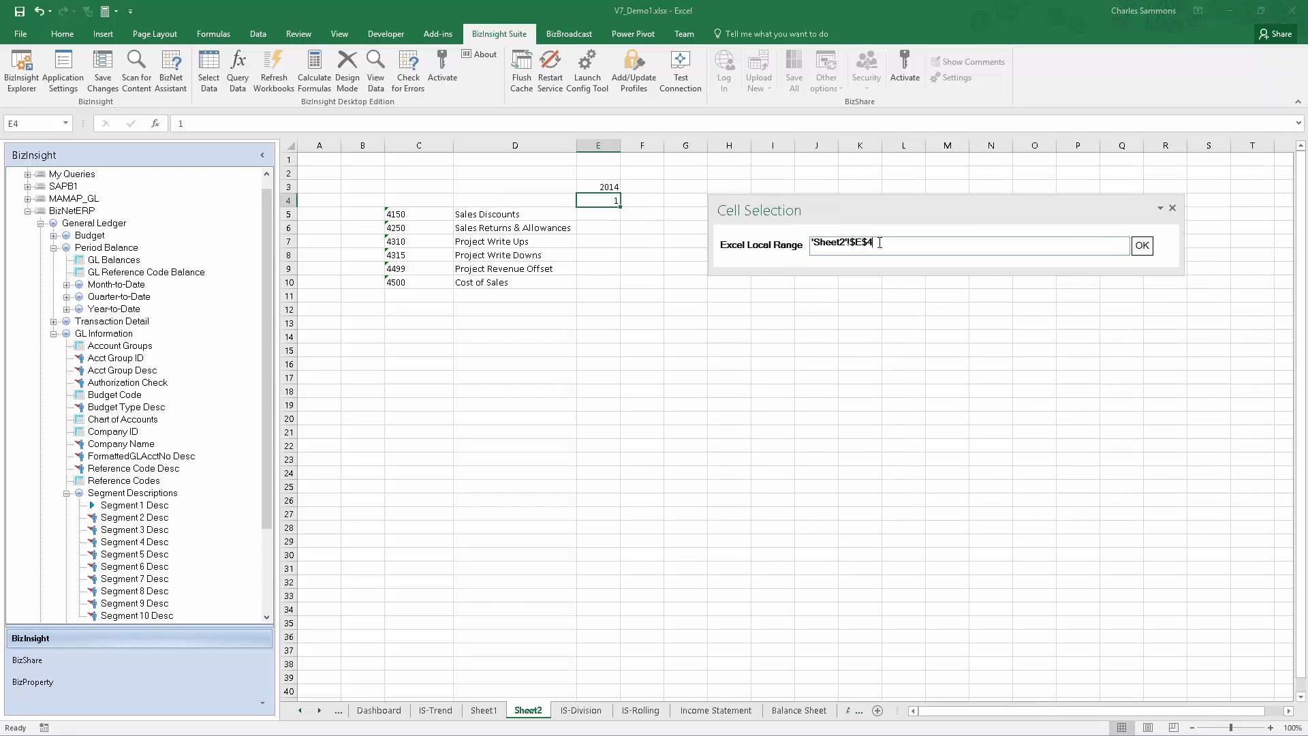
key("F4")
left_click(1141, 239)
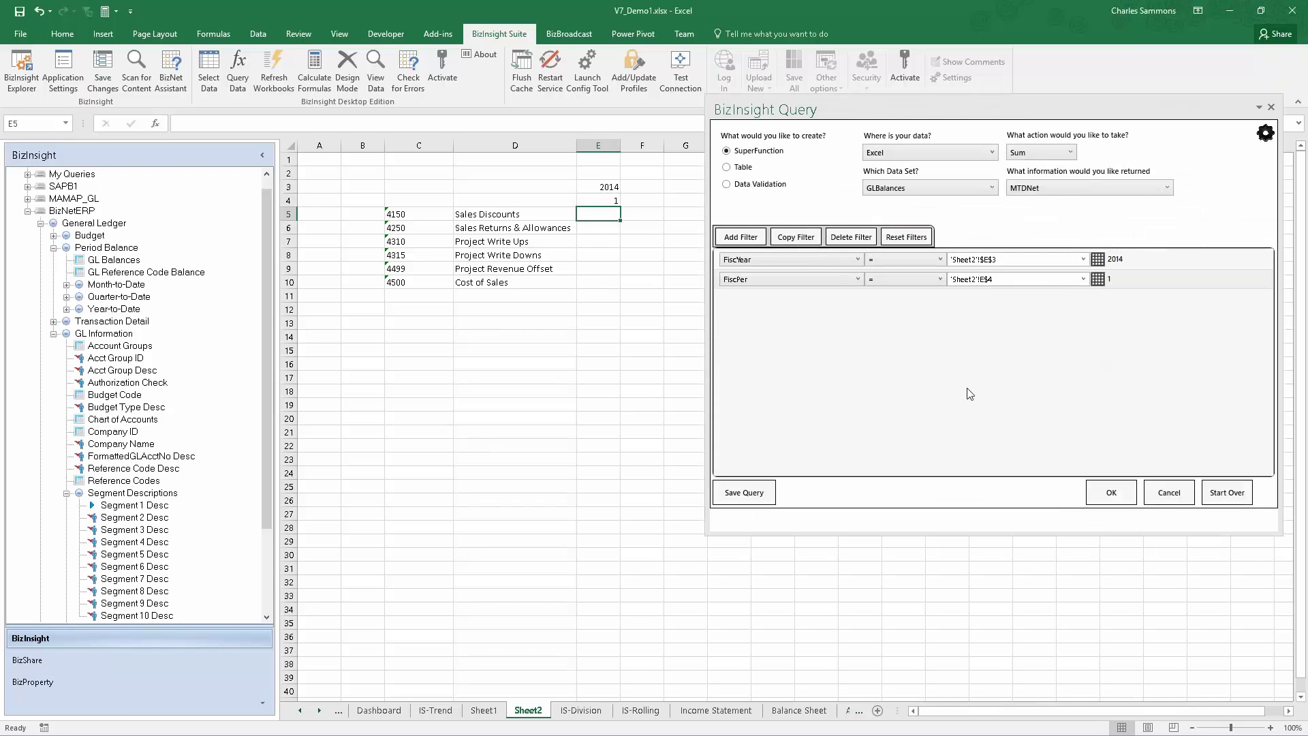
Step: Add a third filter where Segment1 is greater than or equal to 4000
left_click(740, 237)
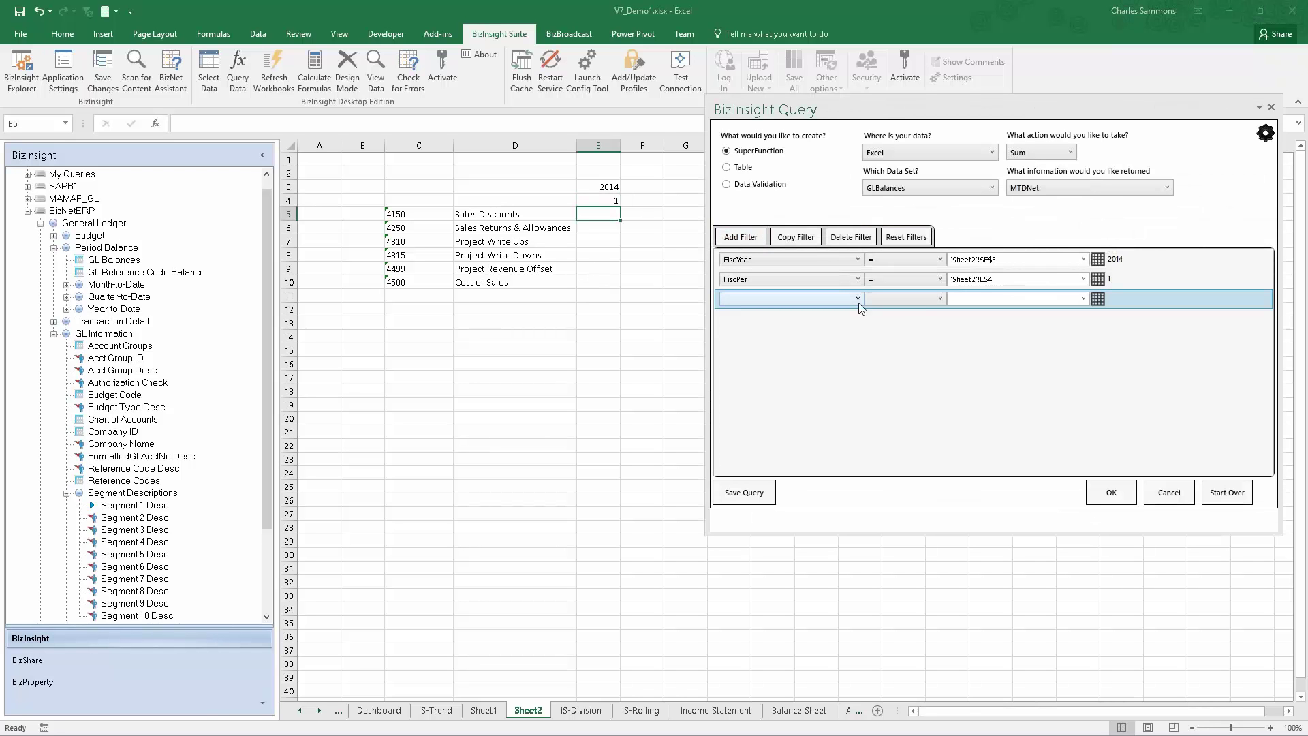
left_click(857, 300)
scroll(857, 361, "down", 2)
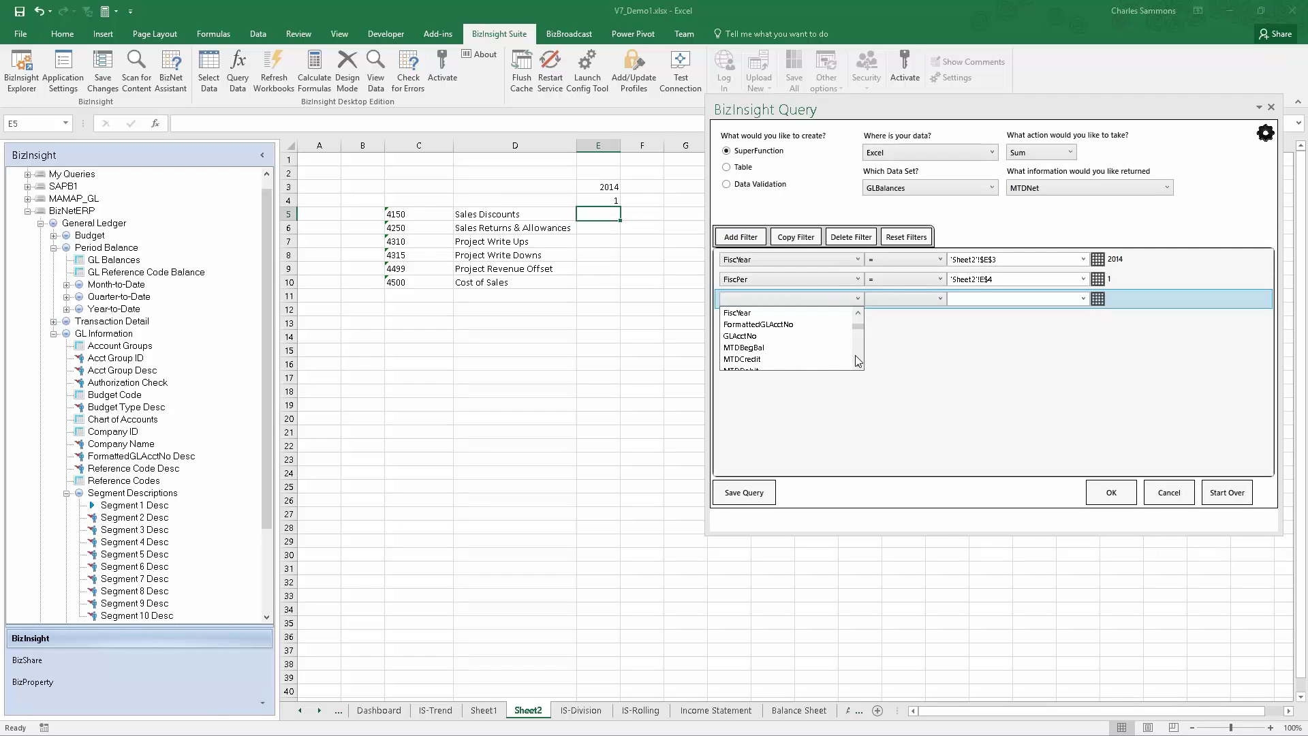
scroll(856, 360, "down", 3)
left_click(815, 361)
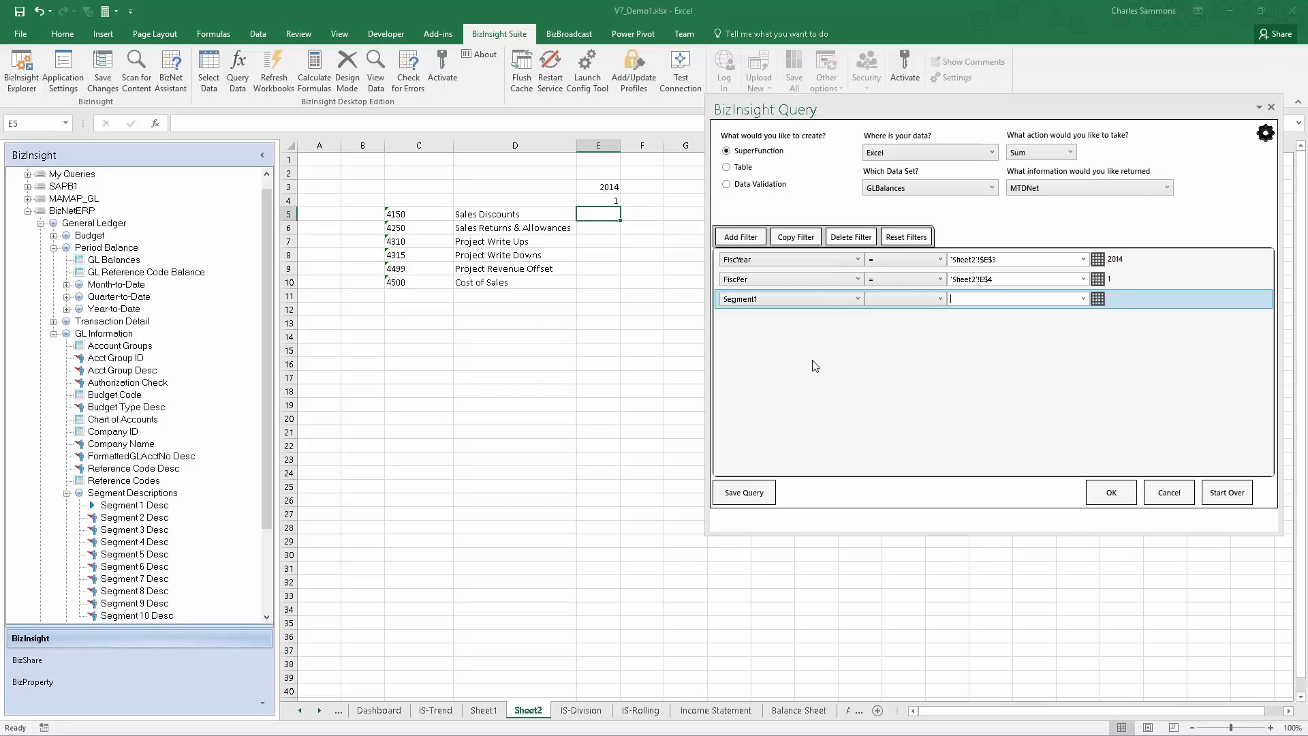
left_click(929, 300)
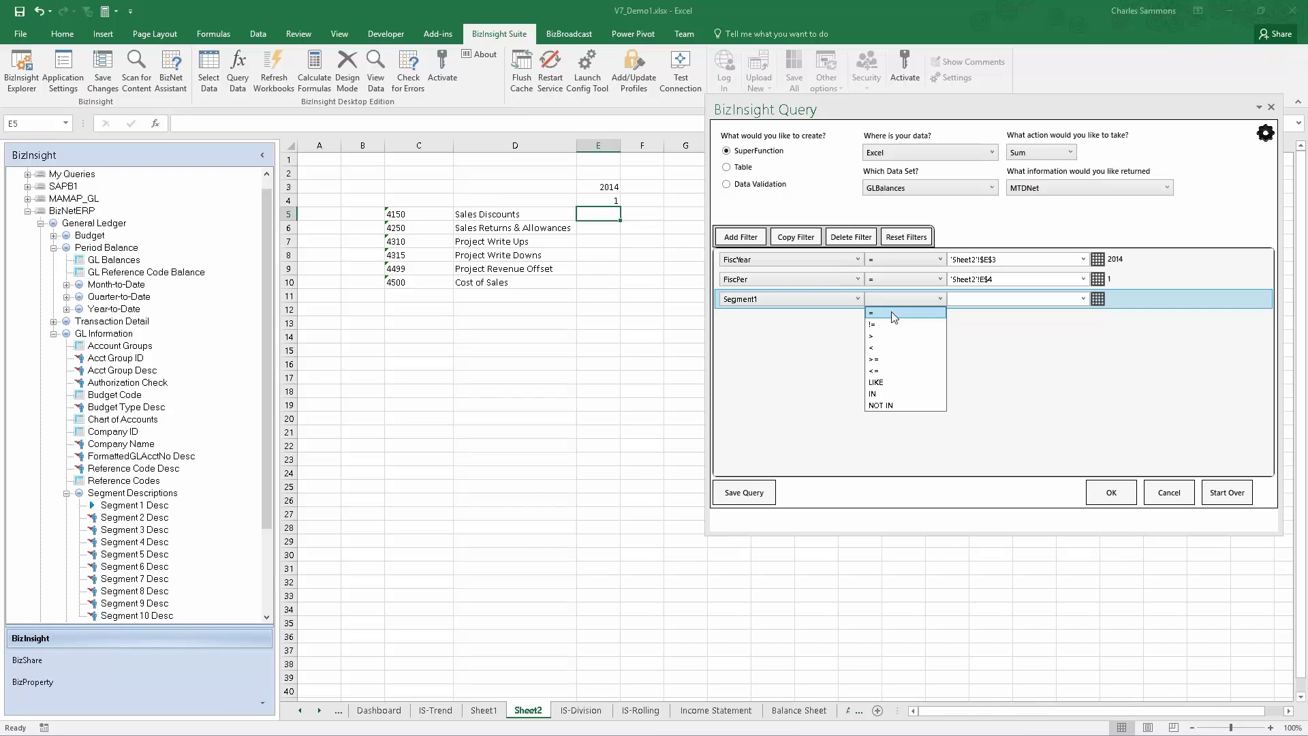
left_click(896, 357)
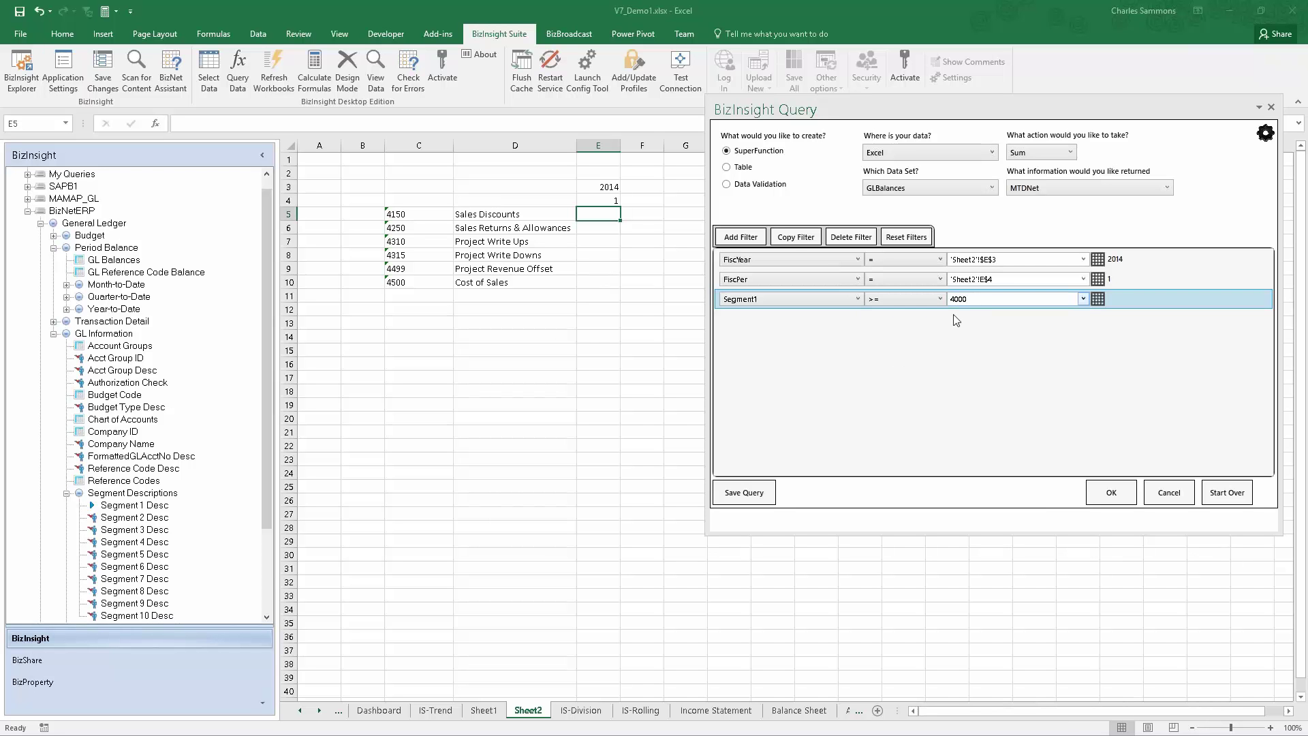
Step: Add a fourth filter where Segment1 is less than or equal to 4999
left_click(743, 237)
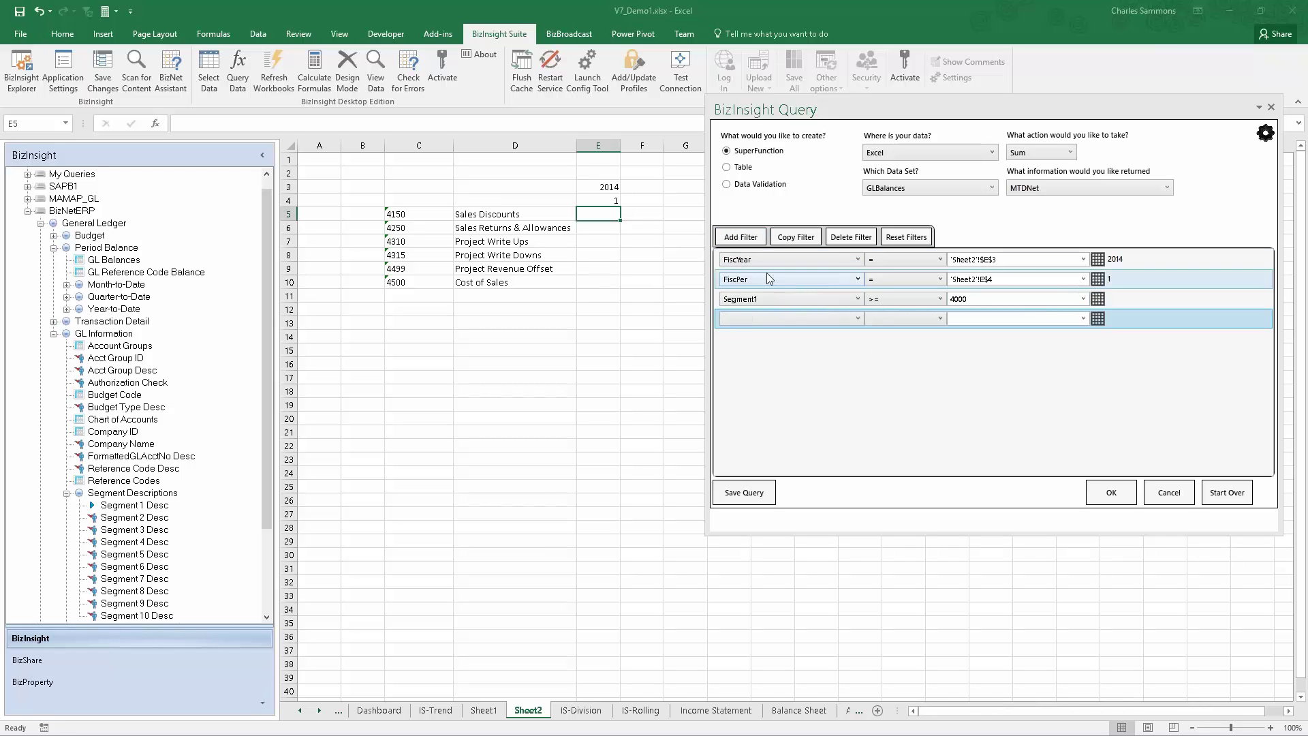
left_click(812, 313)
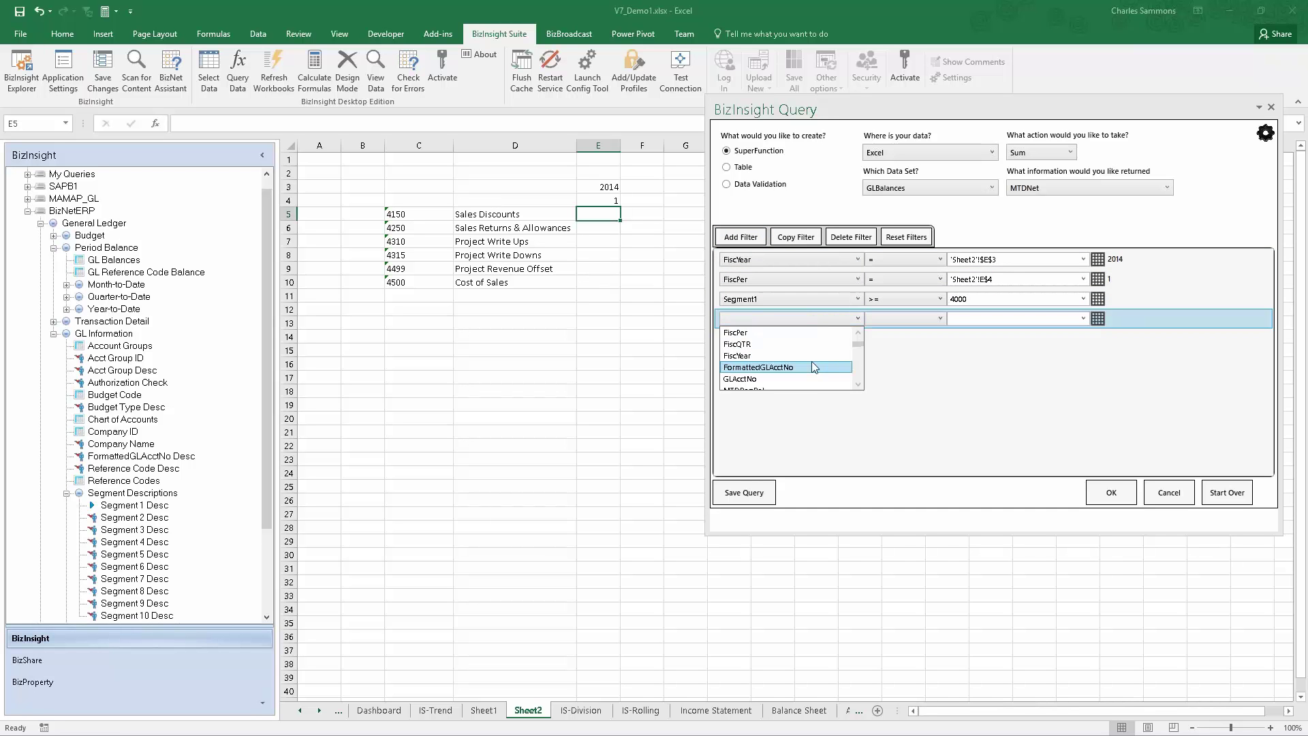
scroll(807, 367, "down", 3)
scroll(801, 358, "up", 1)
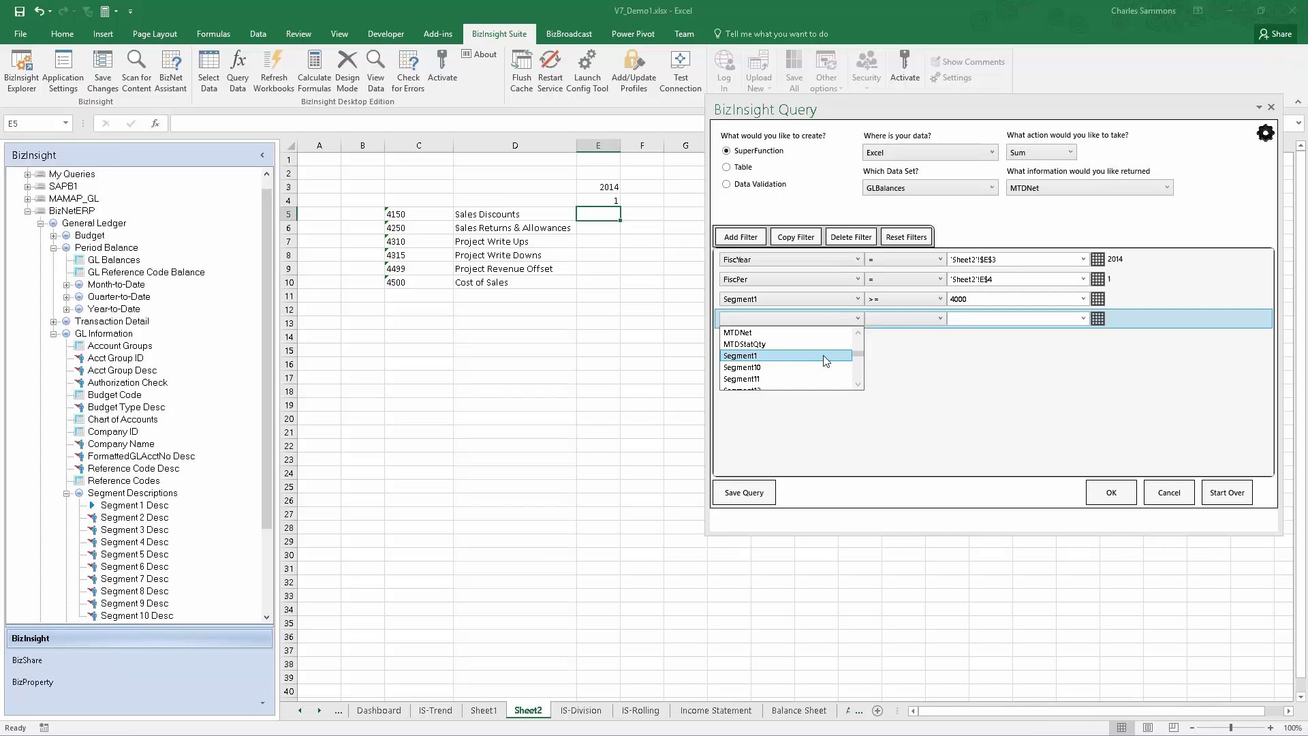
left_click(858, 375)
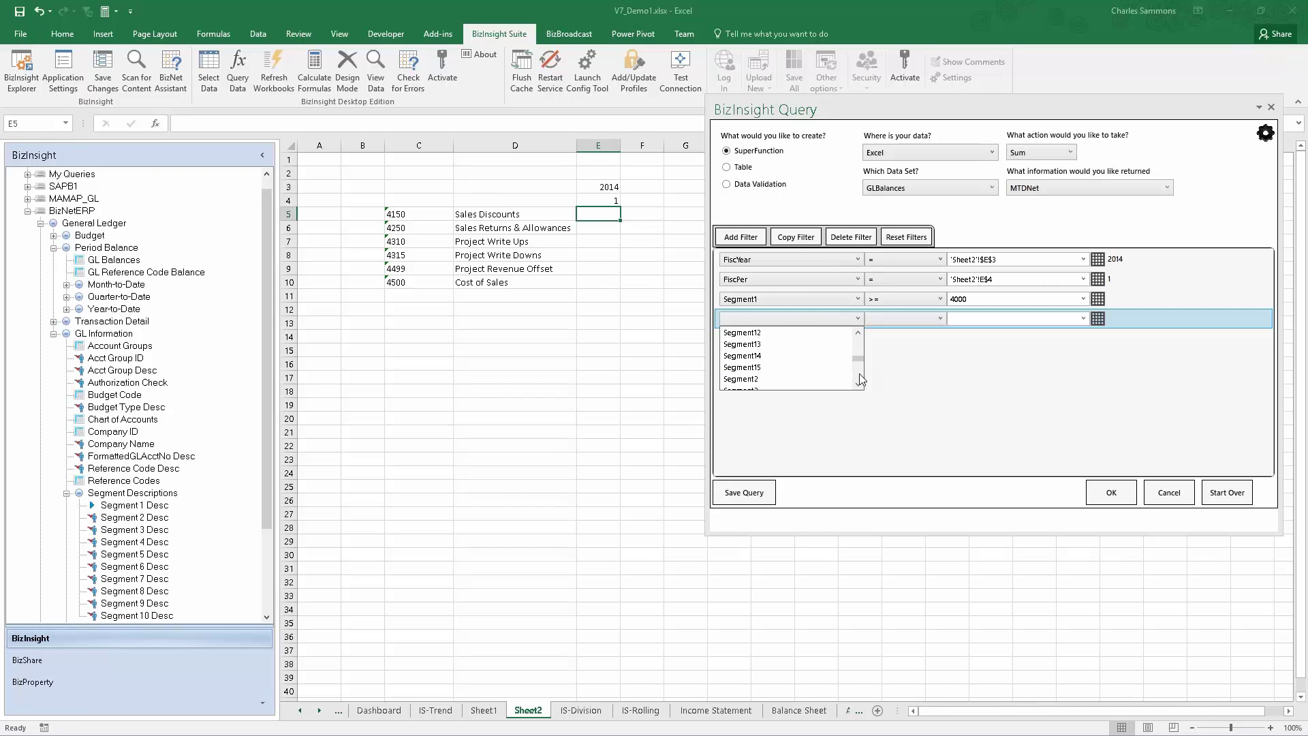
left_click(858, 333)
left_click(858, 333)
left_click(857, 333)
left_click(811, 333)
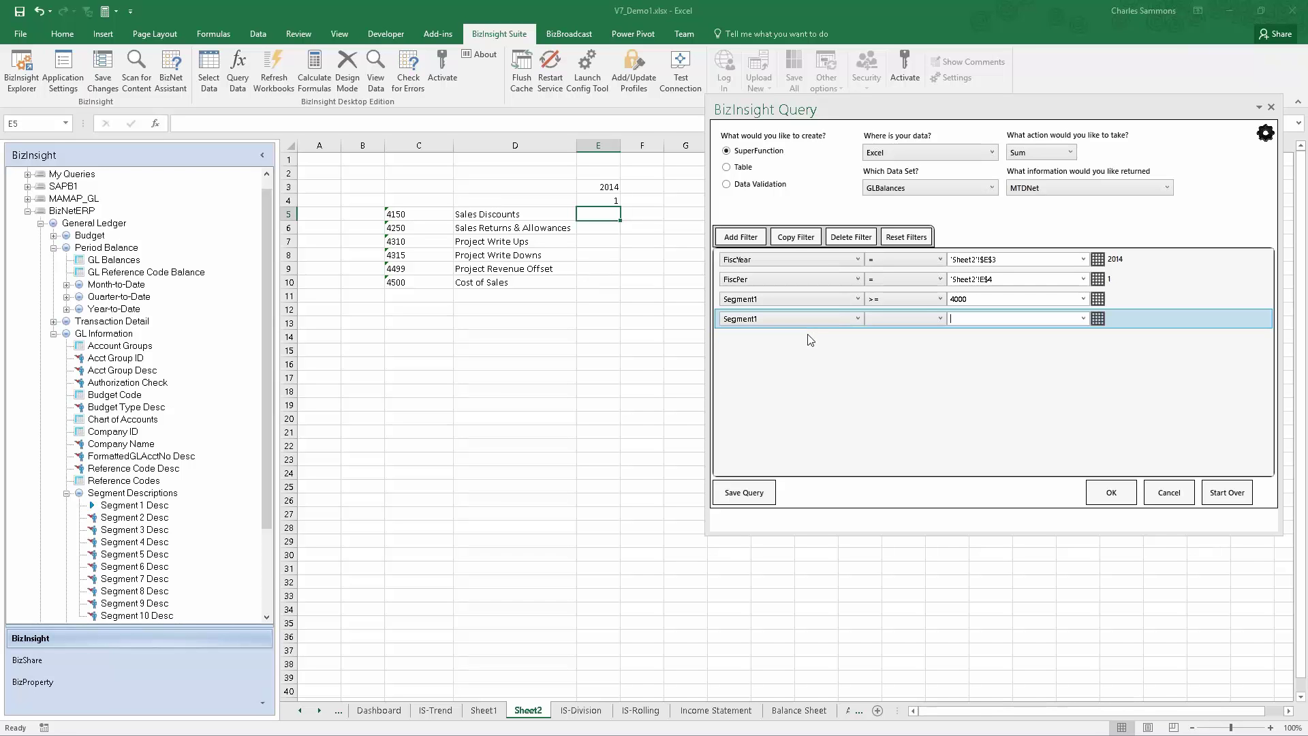
left_click(939, 318)
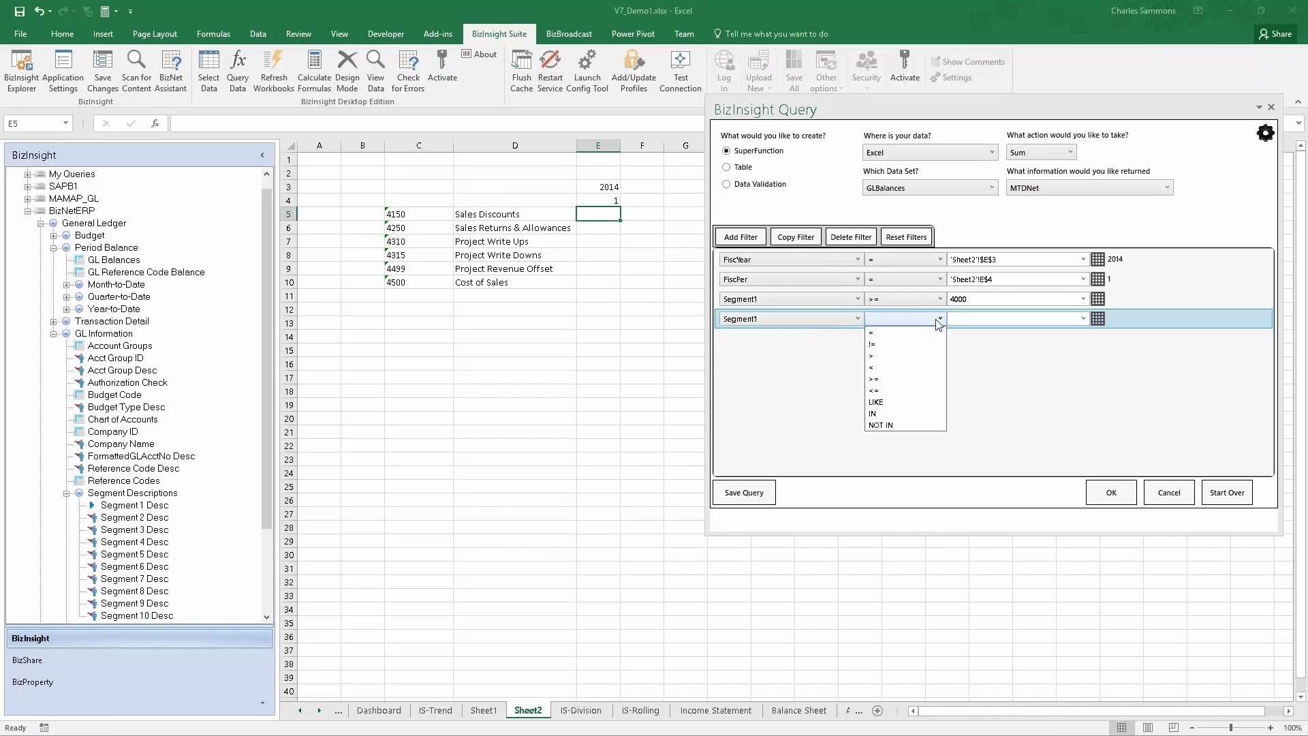
left_click(910, 391)
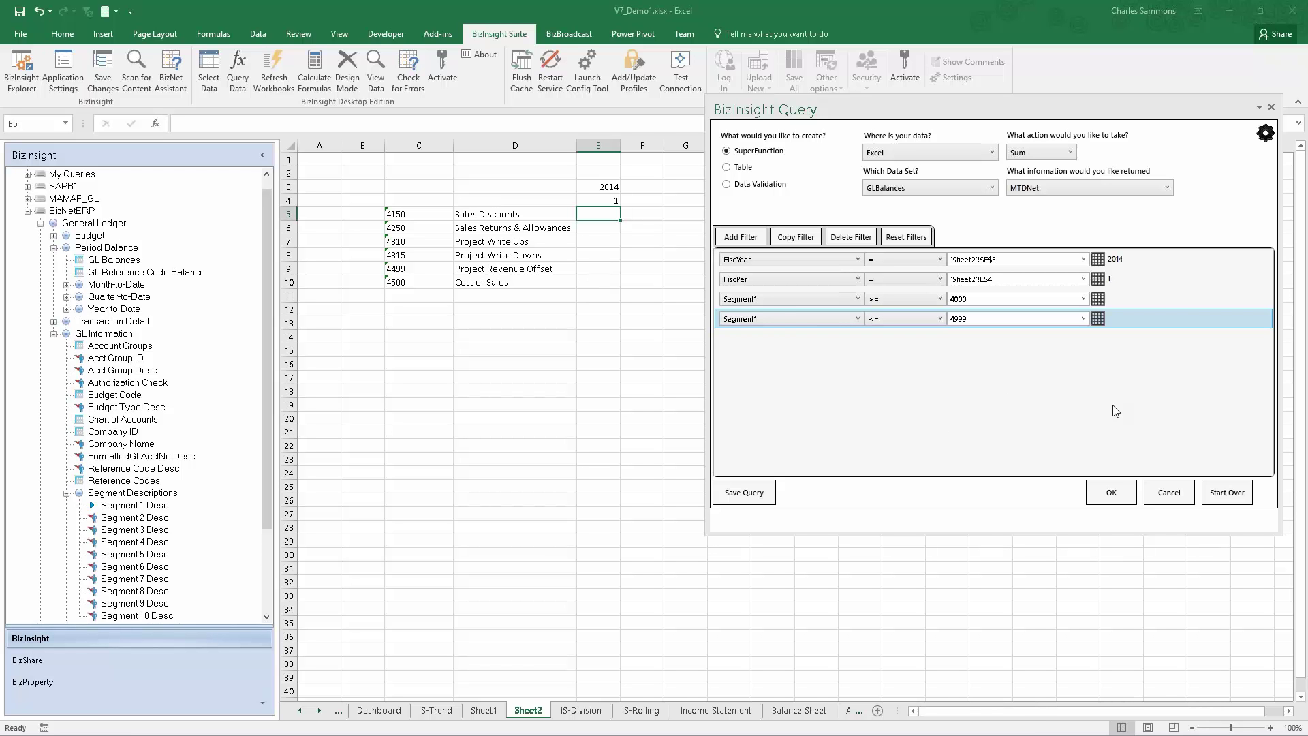
Step: Save the filtered query as a function named Revenue
left_click(751, 496)
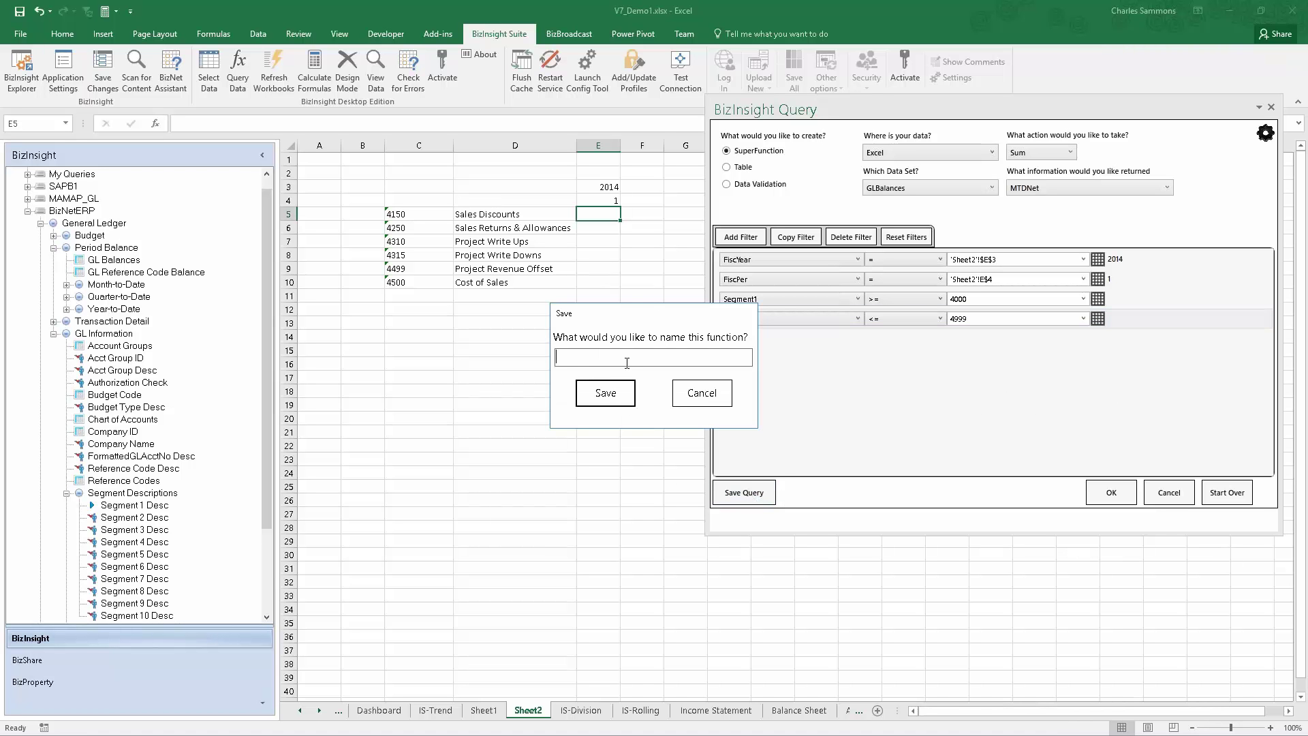
type("Revenue")
left_click(606, 393)
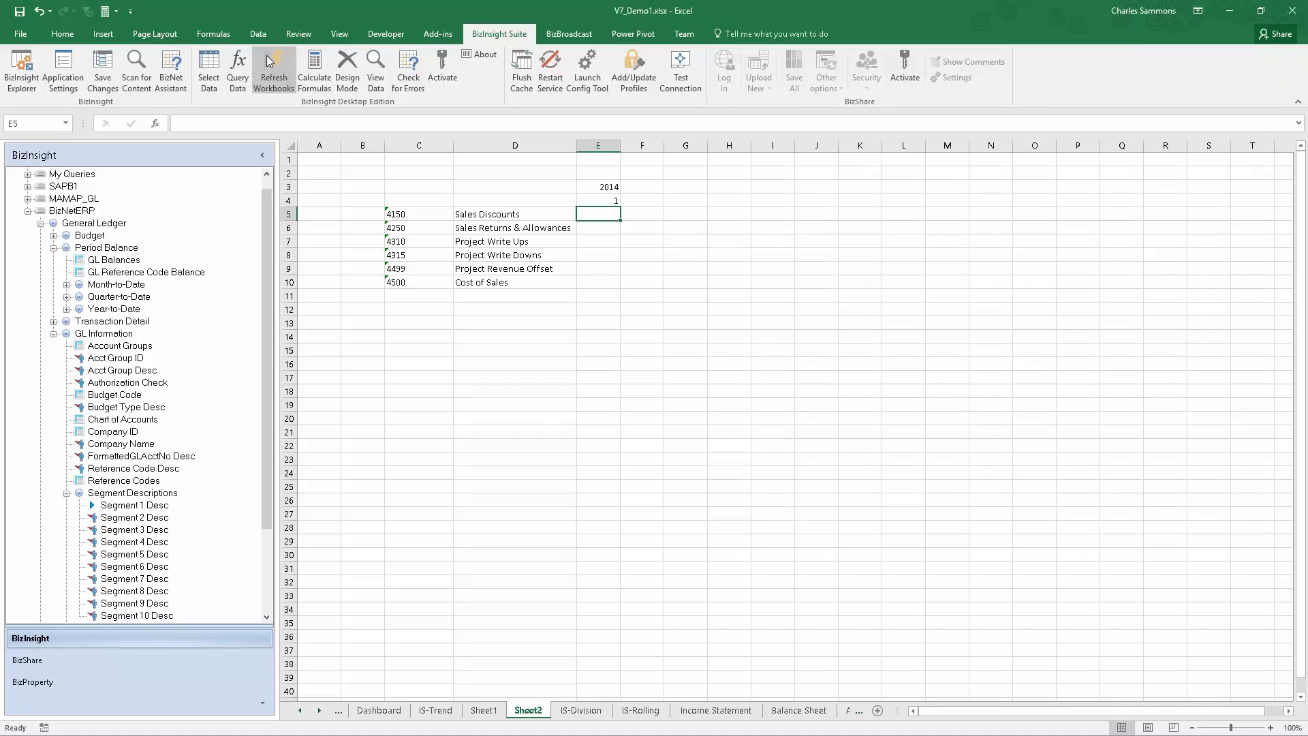
Step: Reopen the query for E5, delete the Segment1 <= 4999 filter and change the remaining Segment1 filter's operator to =
left_click(237, 74)
left_click(1148, 321)
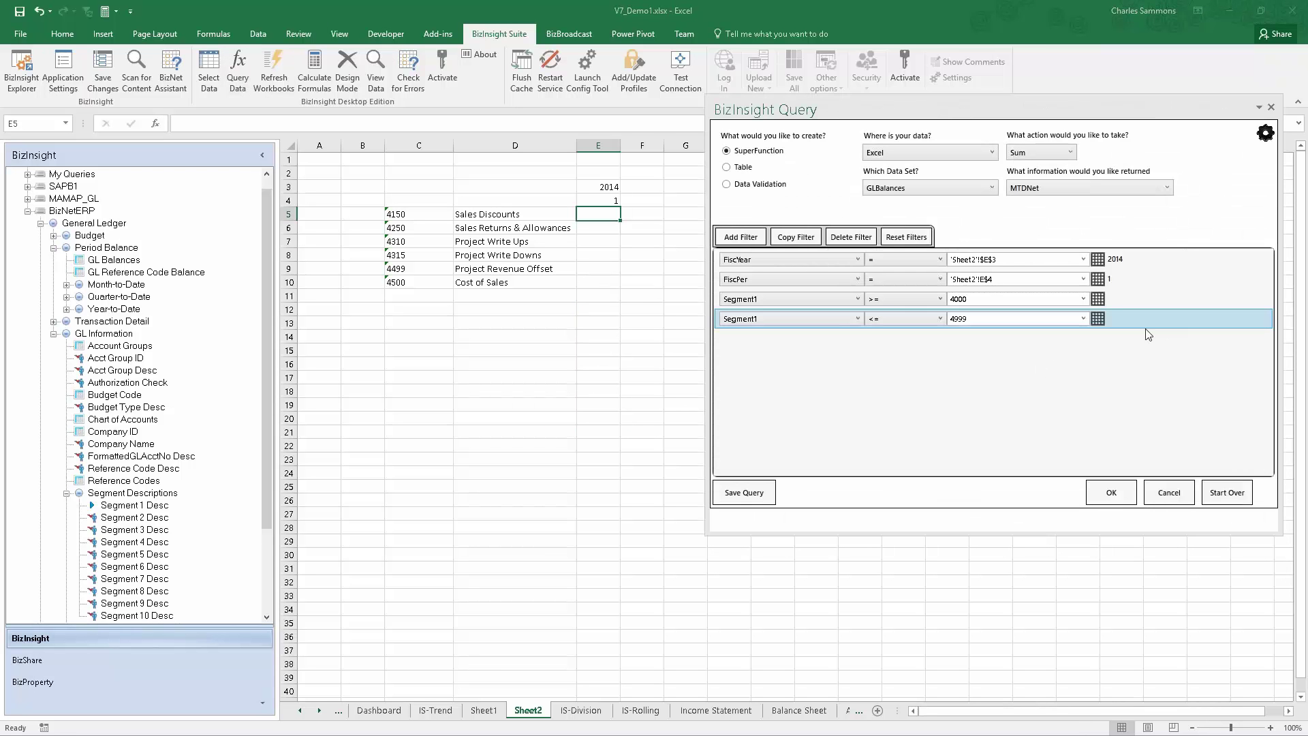
left_click(850, 236)
left_click(939, 299)
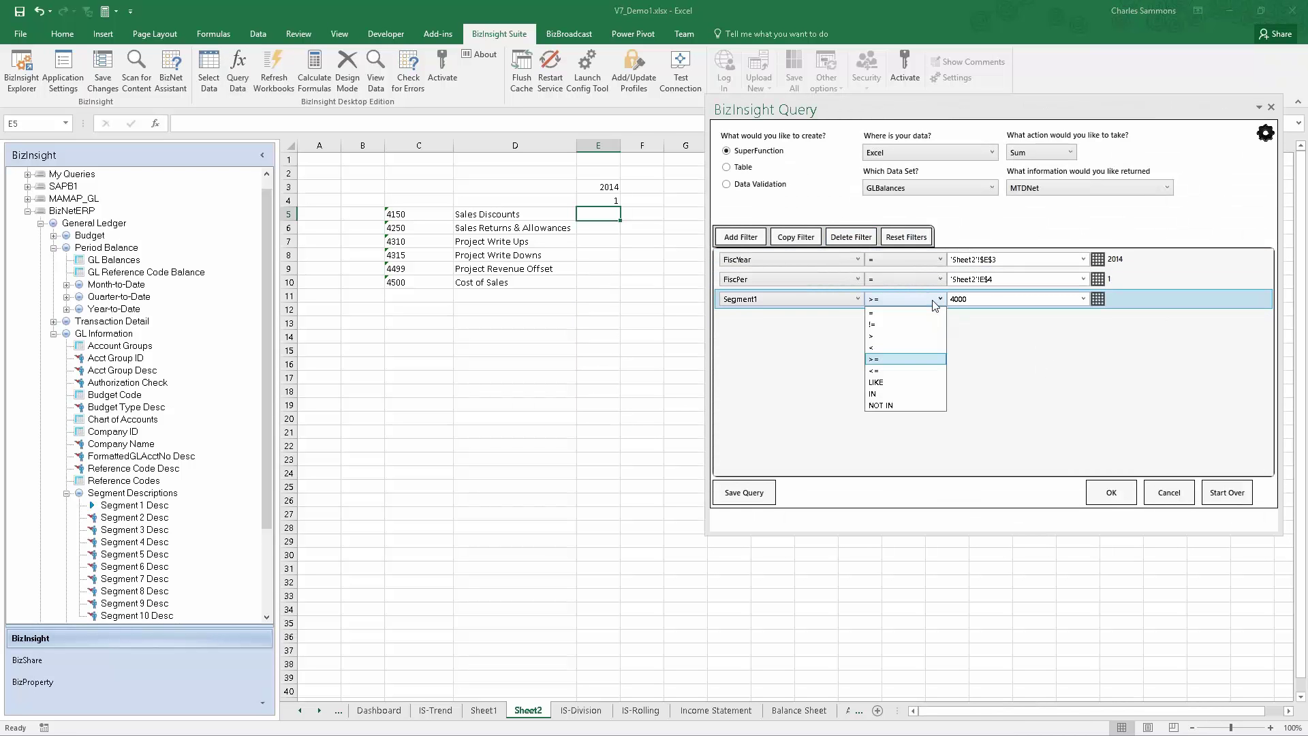
left_click(906, 309)
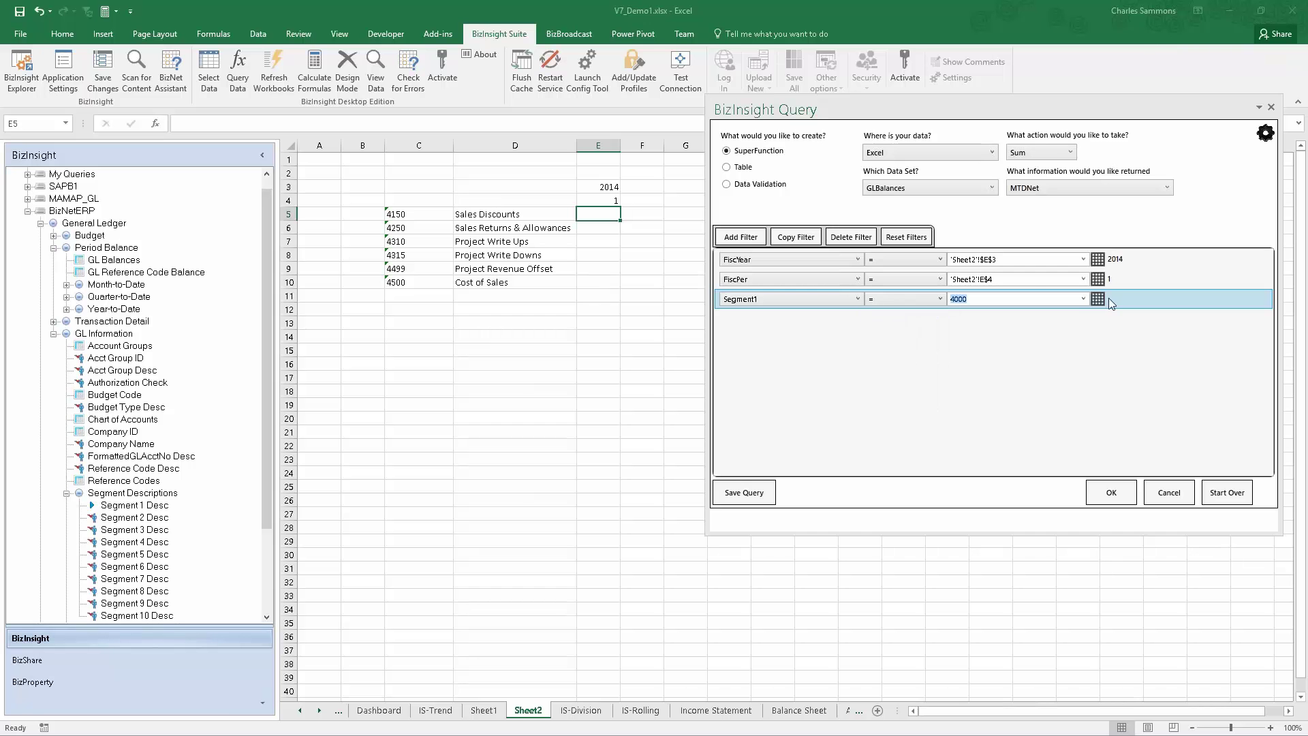
Step: Replace the Segment1 filter's value with a reference to the account number cell $C5, locking only the column
key("BackSpace")
left_click(1097, 301)
left_click(411, 214)
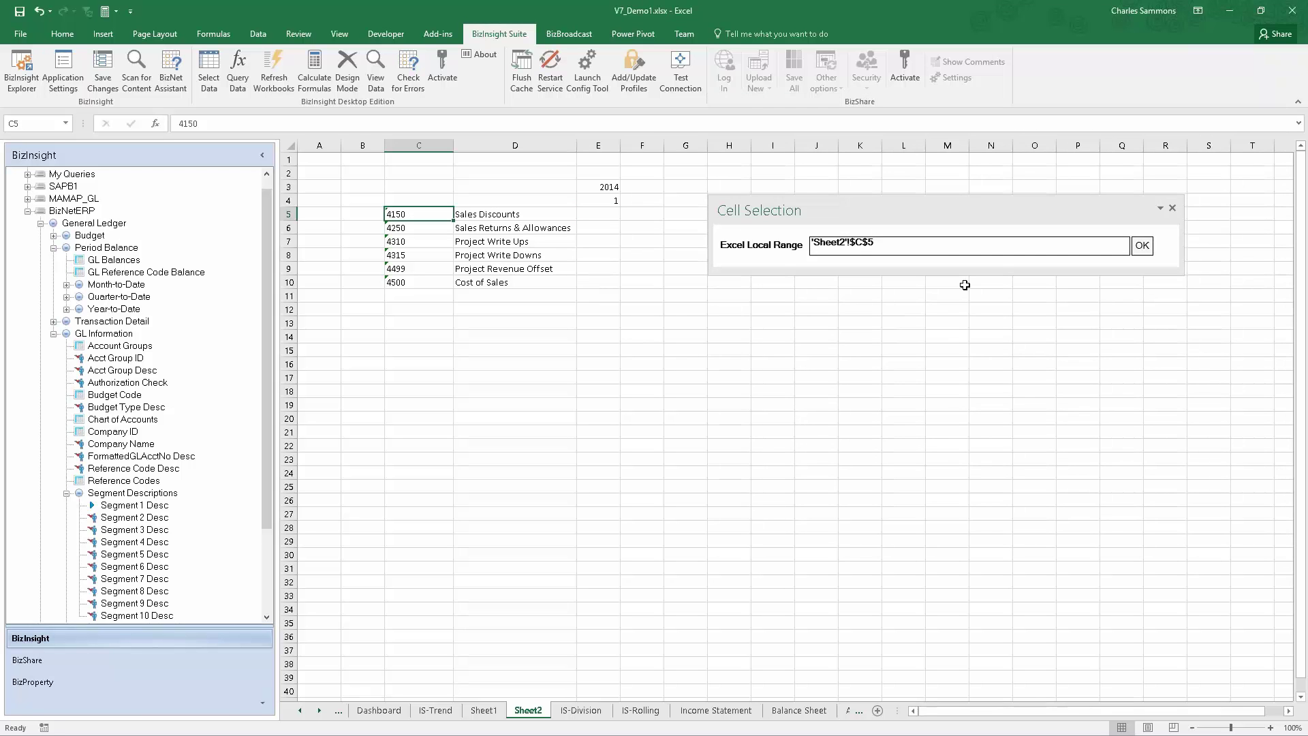
left_click(901, 239)
key("F4")
key("F4")
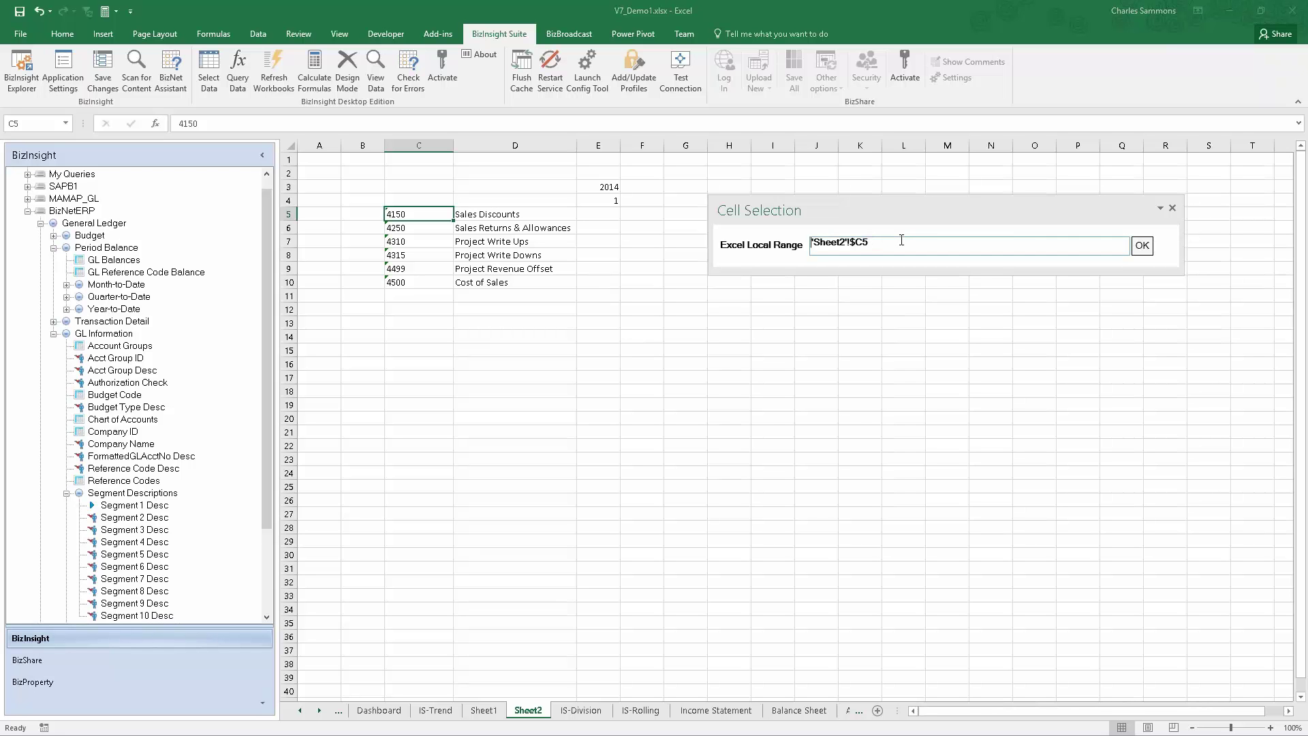
left_click(1149, 252)
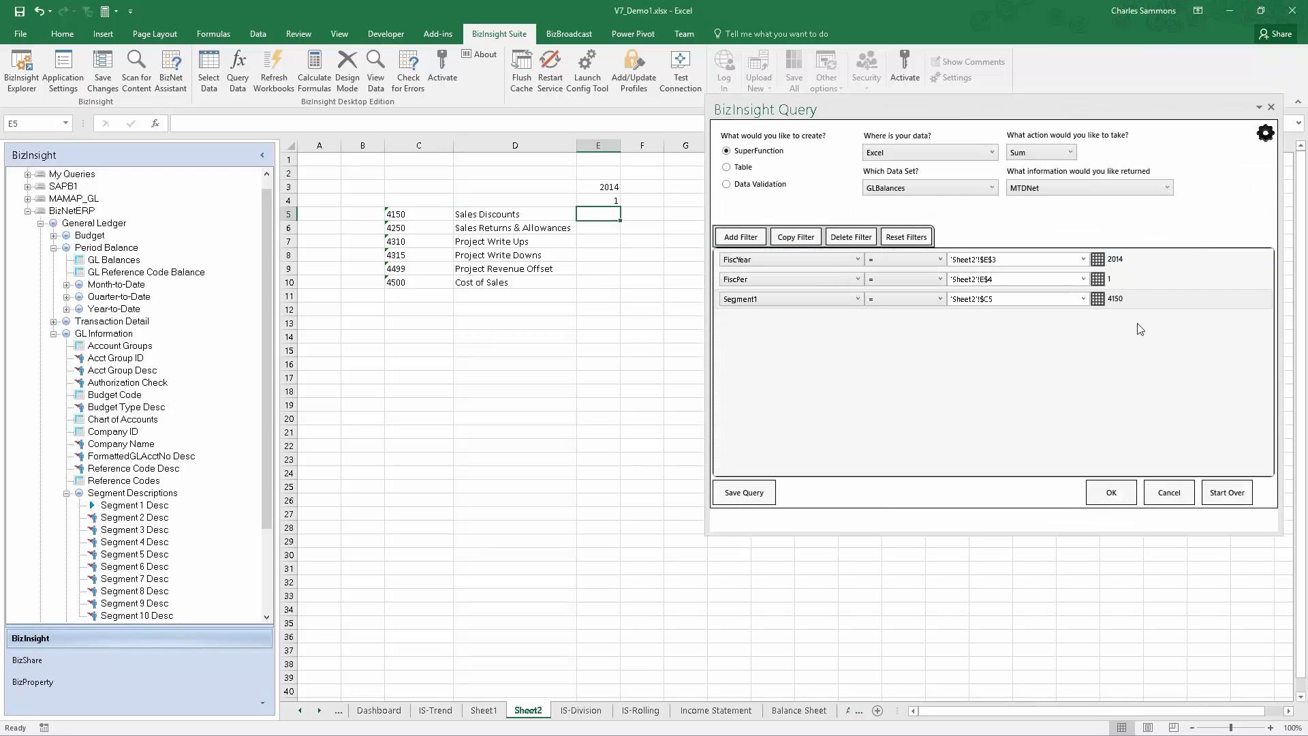
Step: Insert the SuperFunction into target cell E5 and append *-1 to its formula to reverse the sign
left_click(1115, 502)
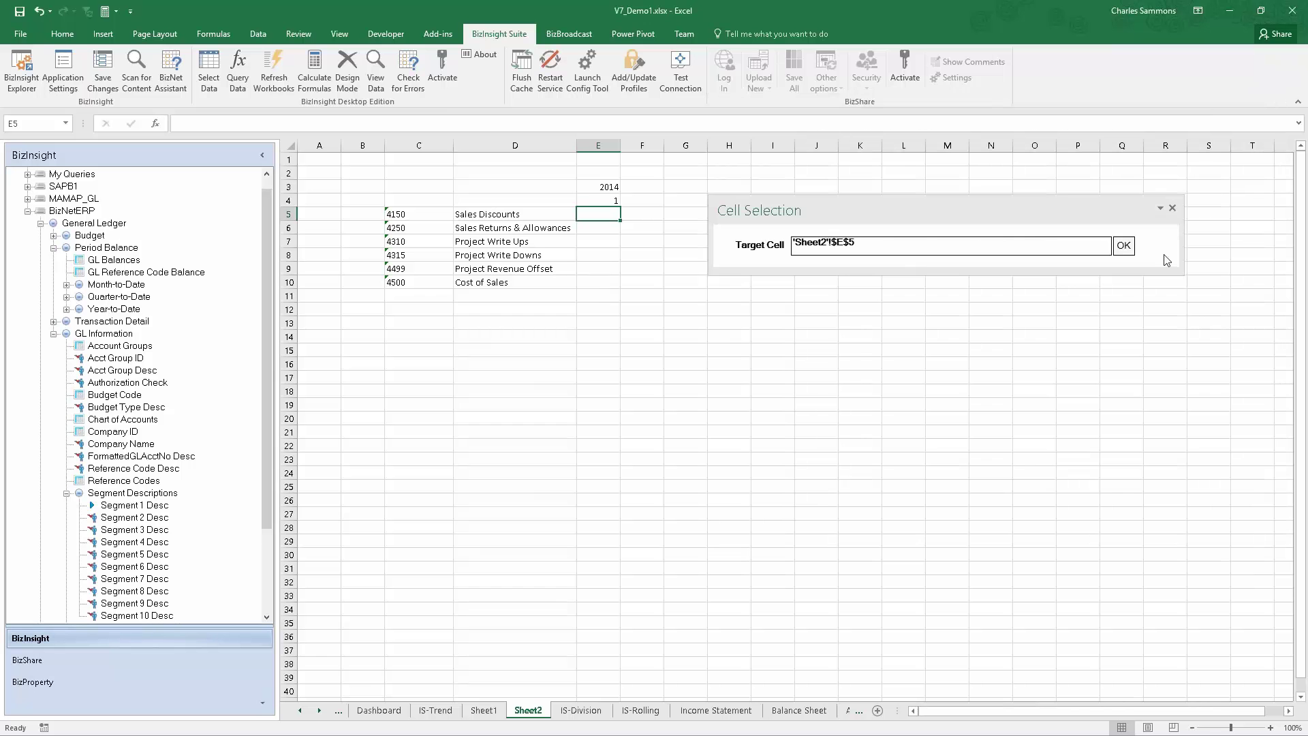
left_click(1123, 246)
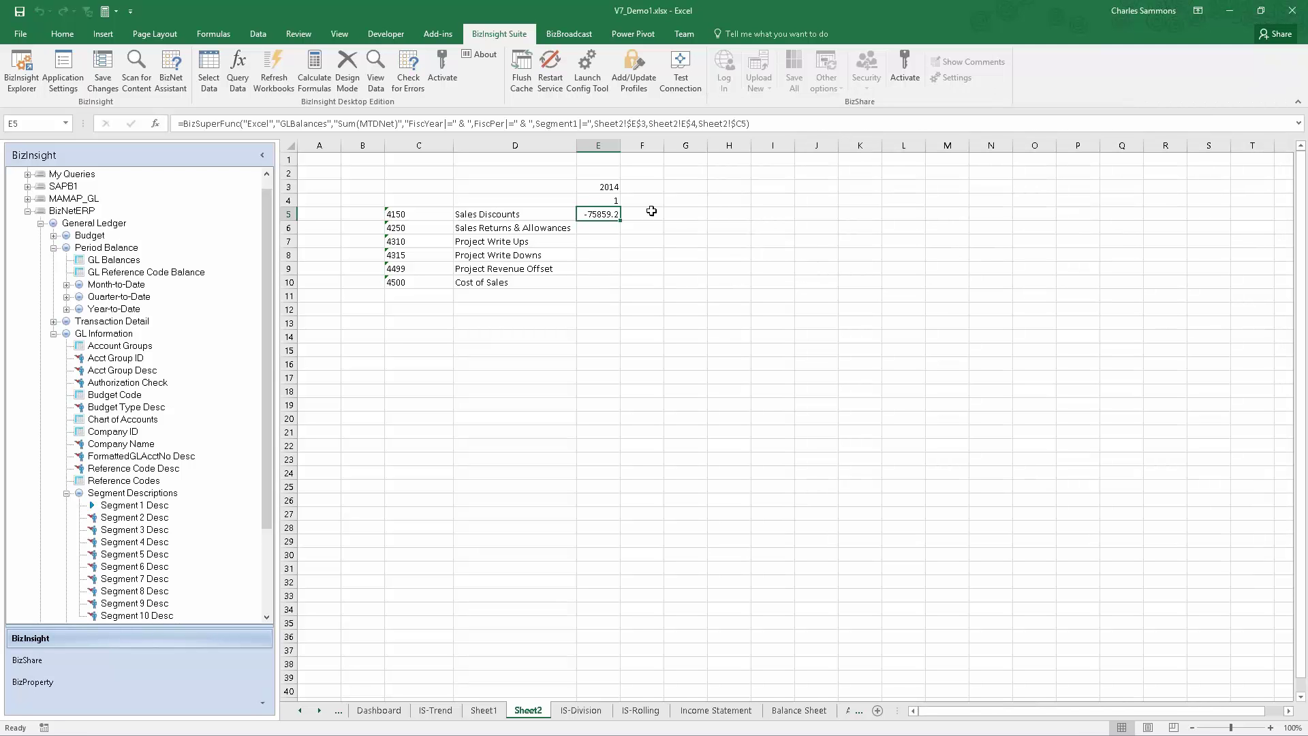
left_click(780, 121)
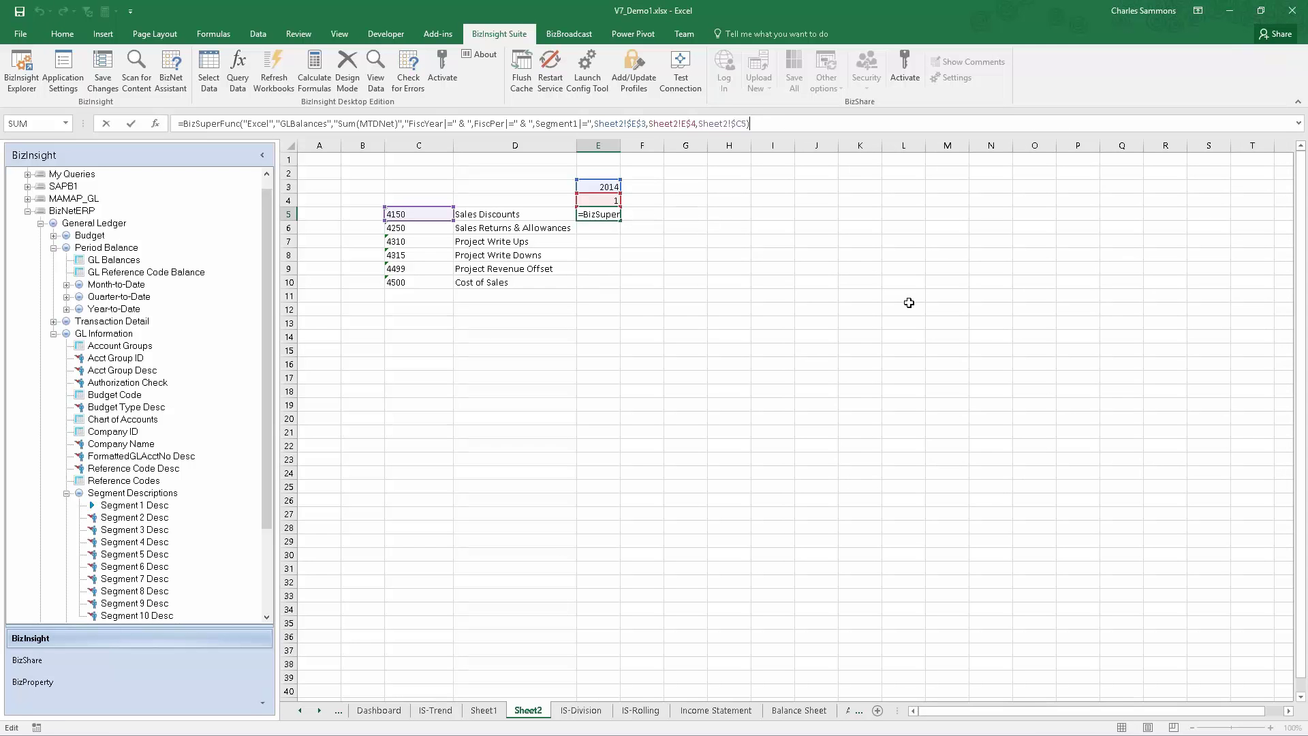
type("*-1")
key("Return")
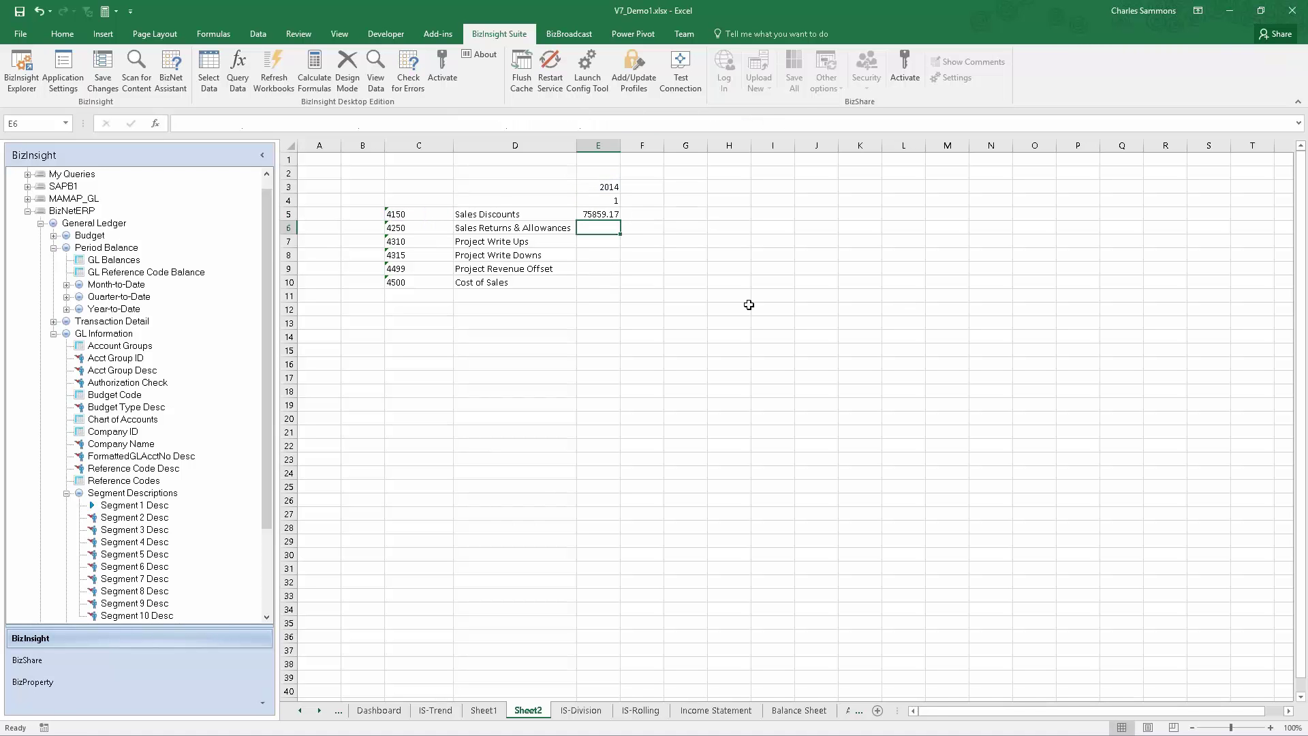
Step: Format cell E5 as Accounting with 0 decimal places and the $ symbol
left_click(600, 214)
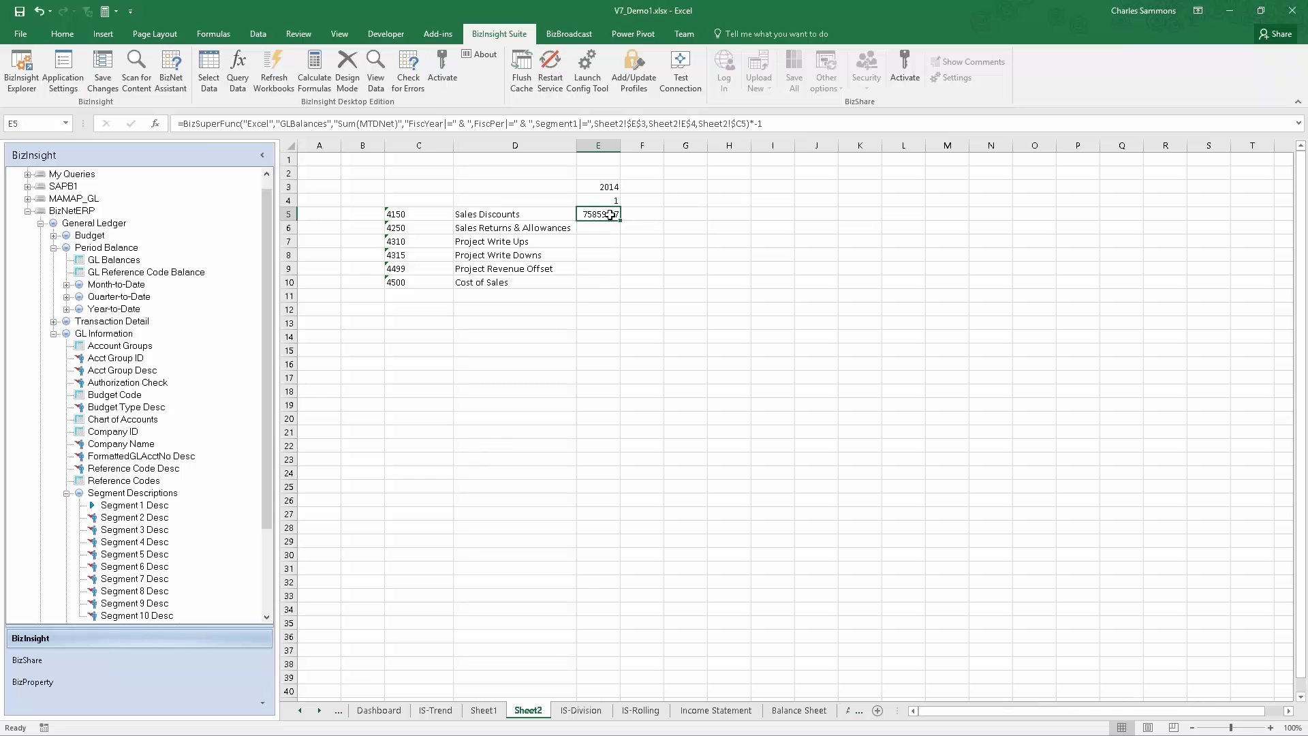
left_click(644, 230)
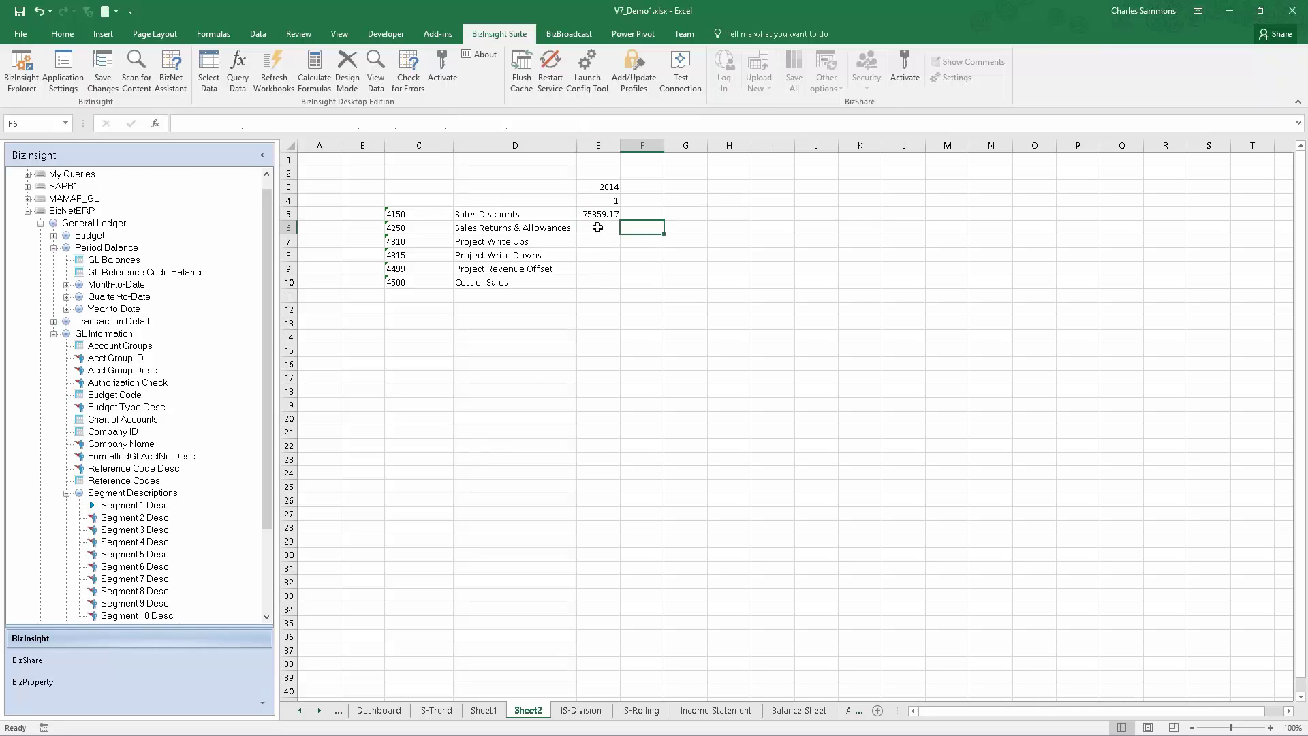
left_click(604, 215)
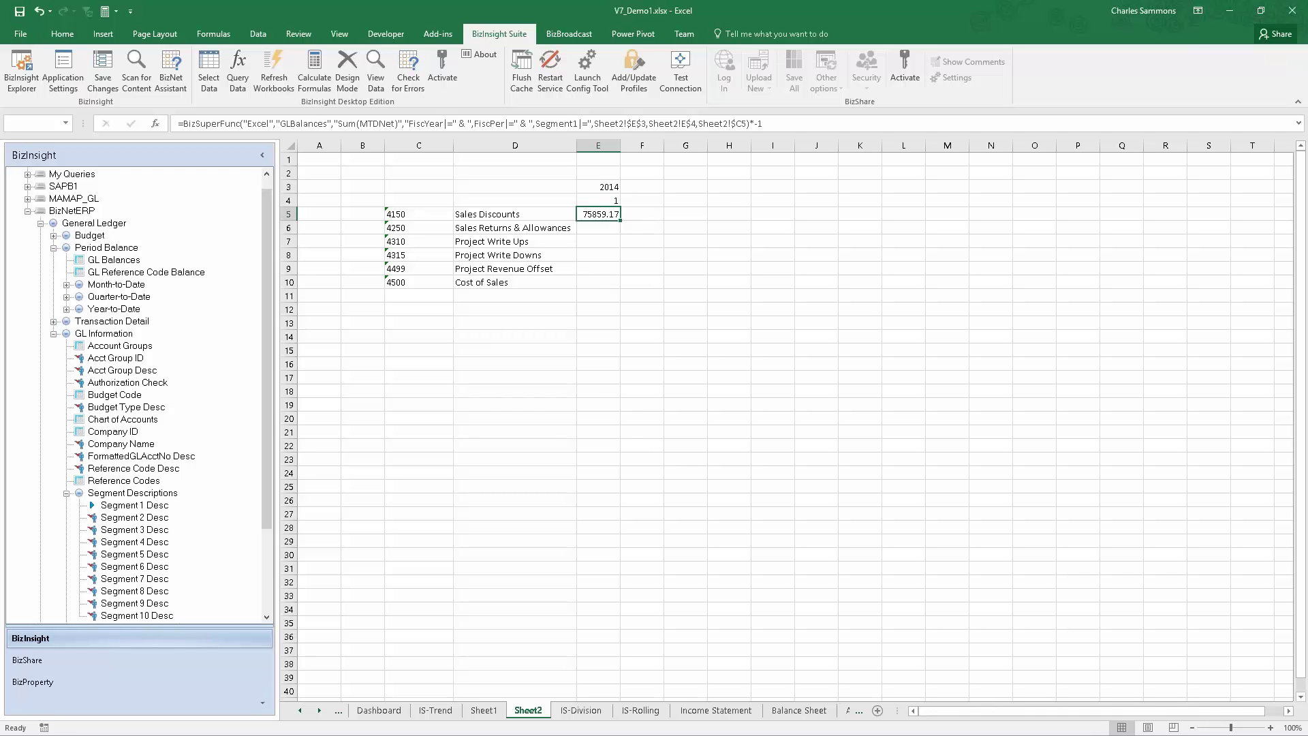
right_click(606, 214)
left_click(652, 447)
left_click(535, 358)
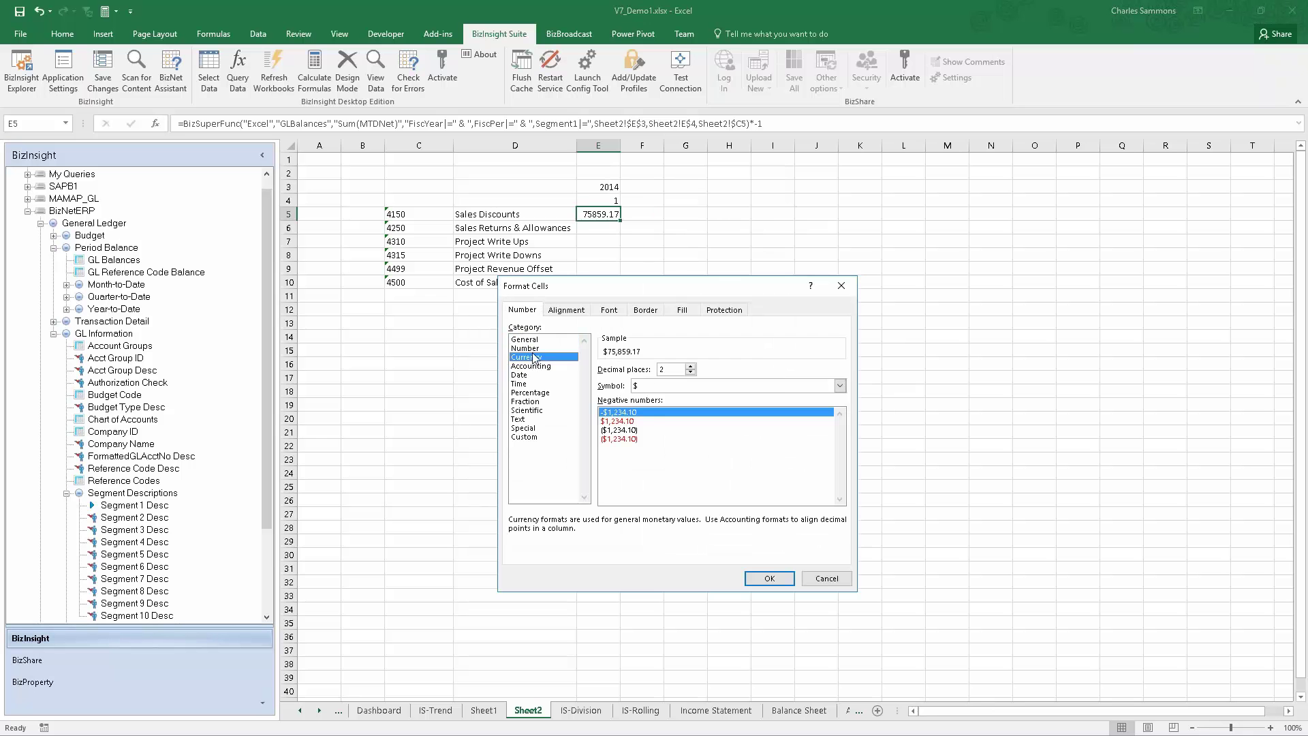
left_click(535, 375)
left_click(535, 365)
double_click(690, 372)
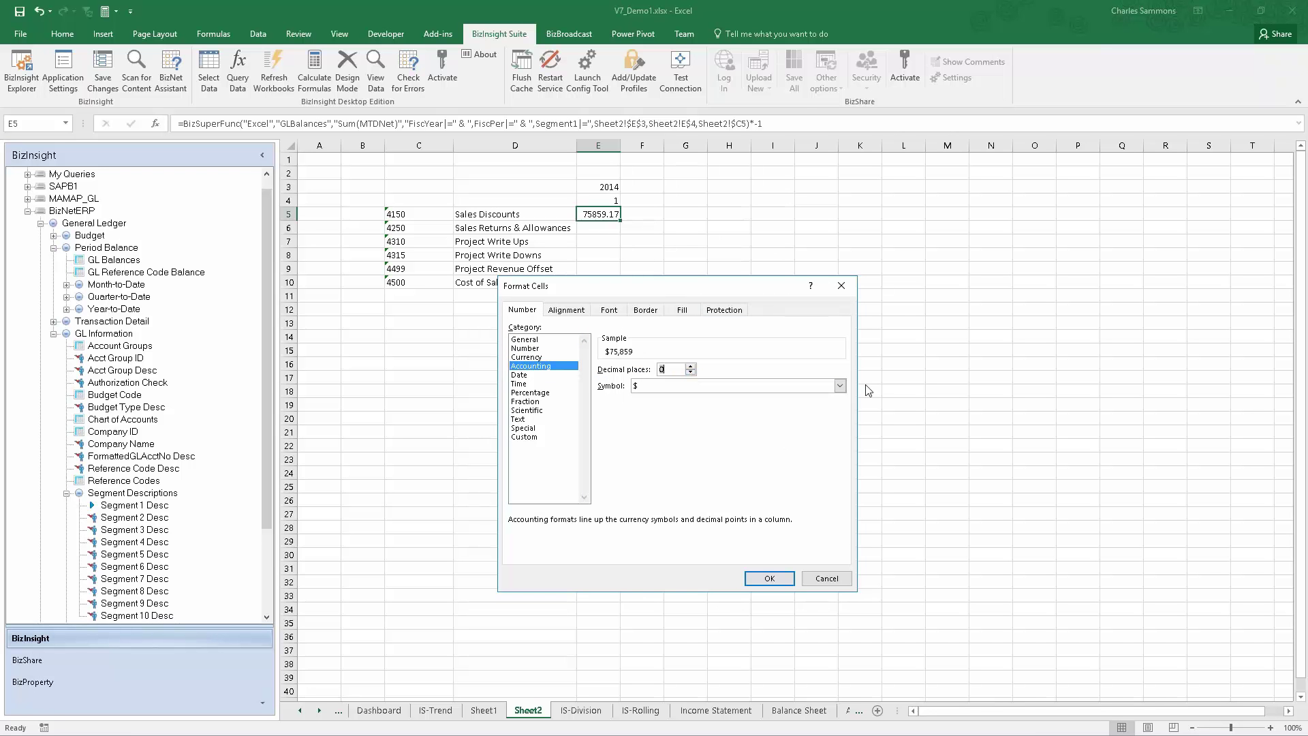
left_click(840, 386)
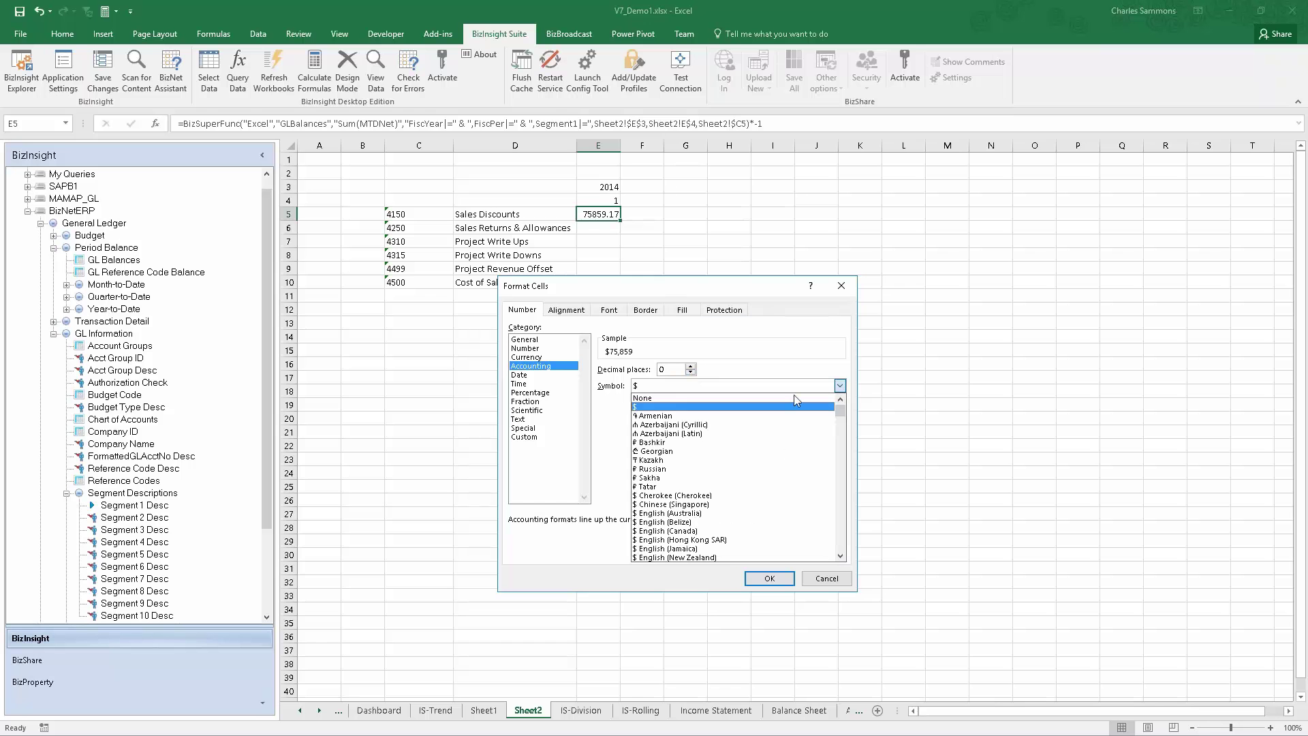
left_click(698, 400)
left_click(839, 385)
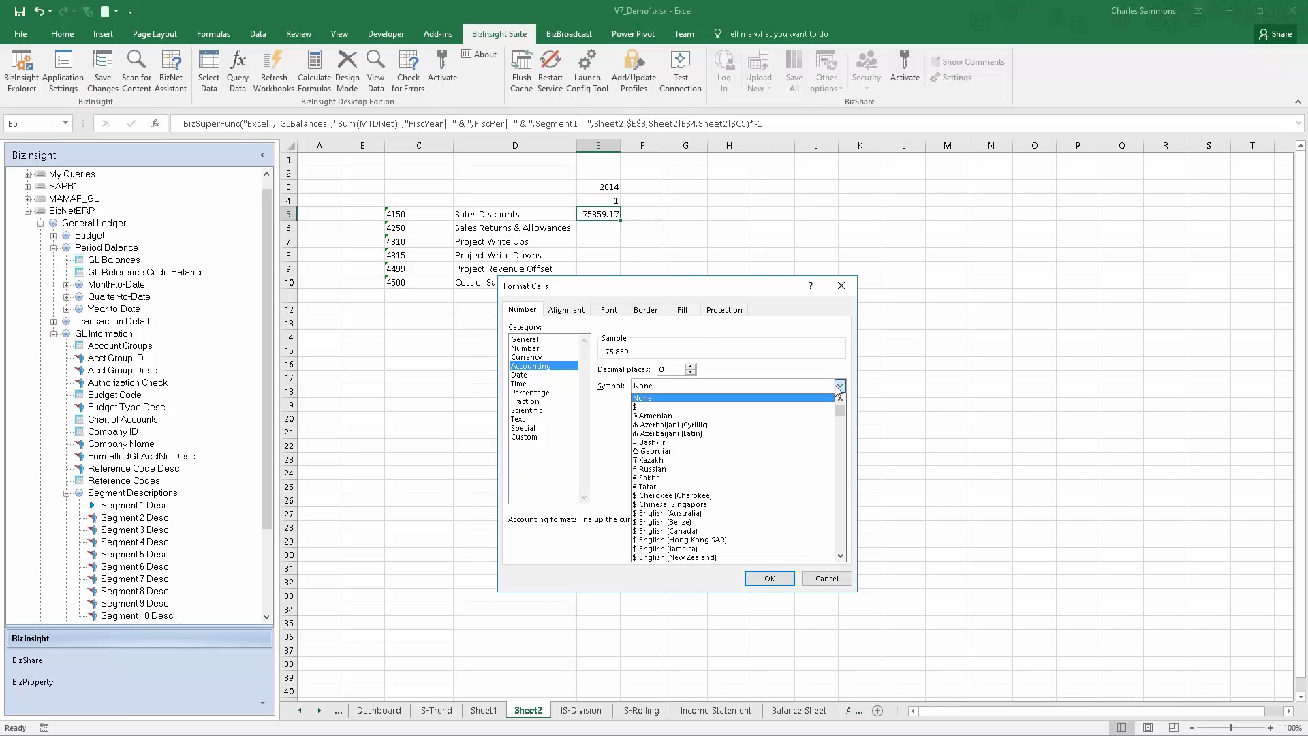
left_click(655, 407)
left_click(766, 578)
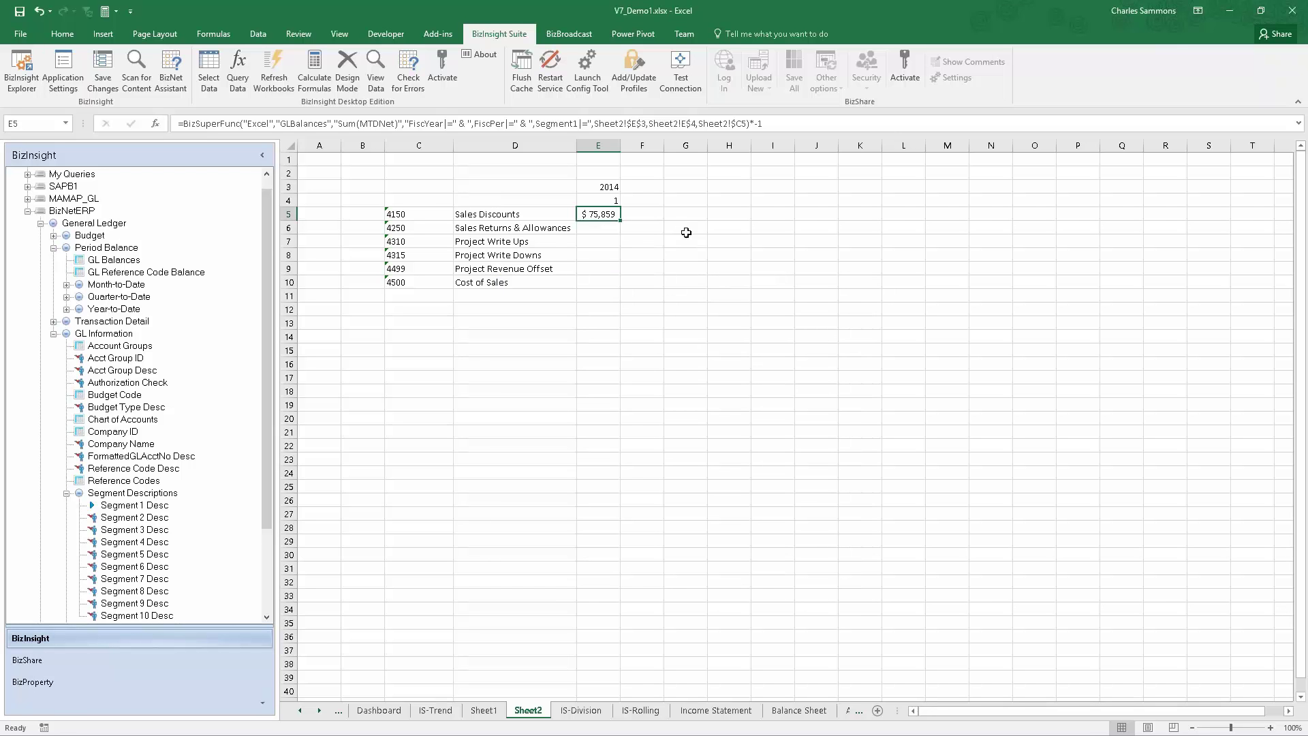
Step: Fill the E5 balance formula down through E10 and widen column E to fit the amounts
left_click(55, 34)
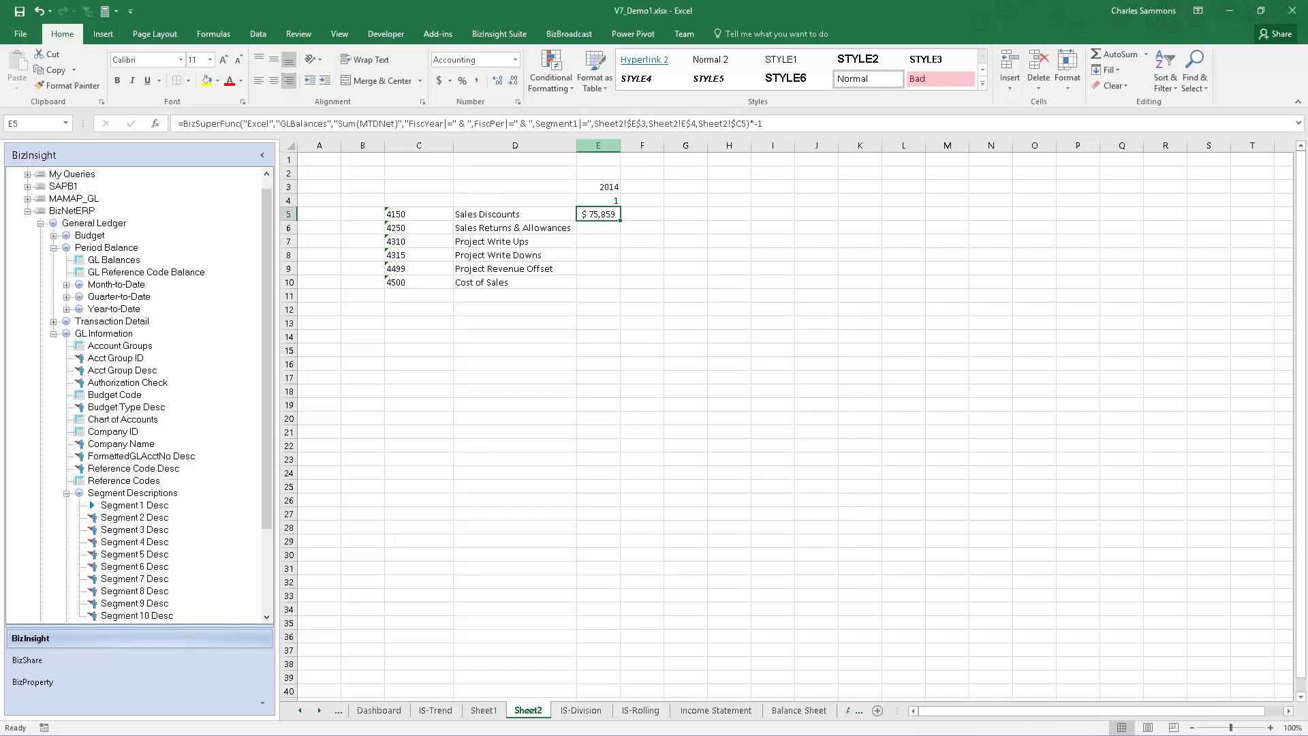
left_click(592, 140)
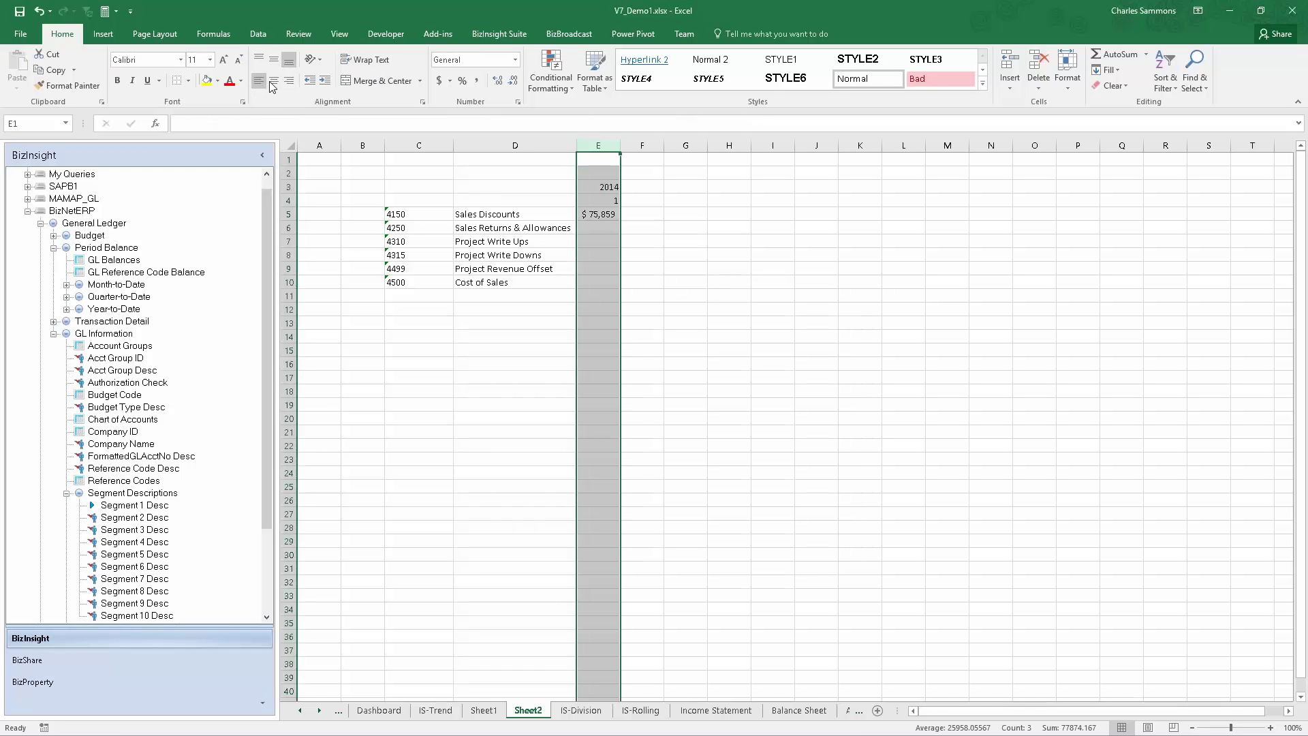
left_click(651, 242)
left_click(606, 214)
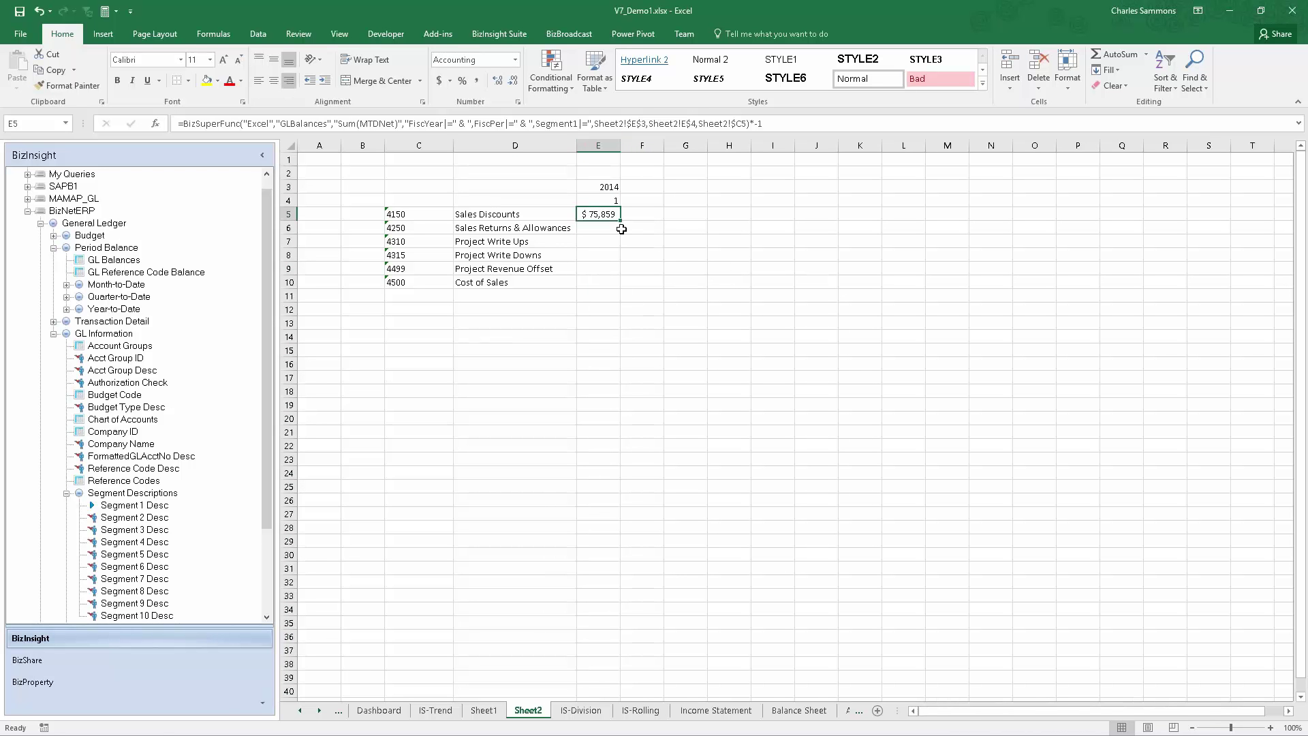
left_click_drag(620, 226, 617, 286)
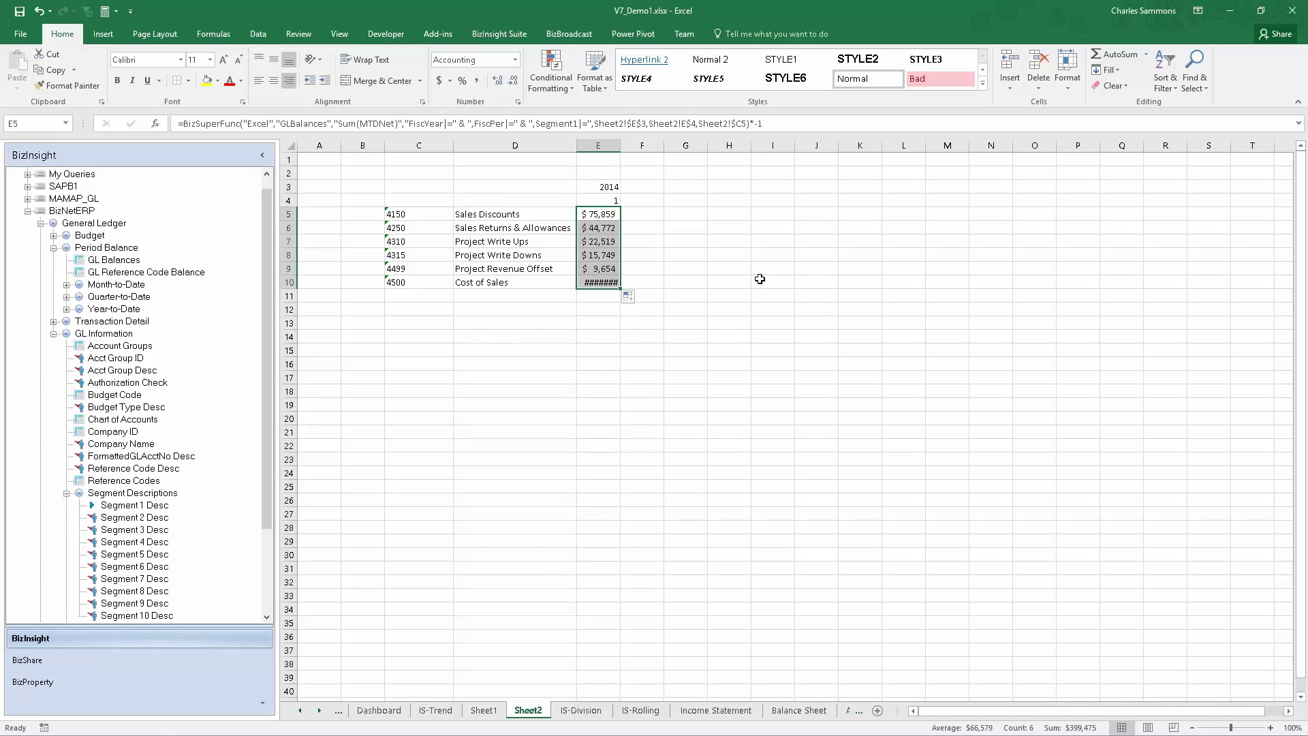
double_click(619, 145)
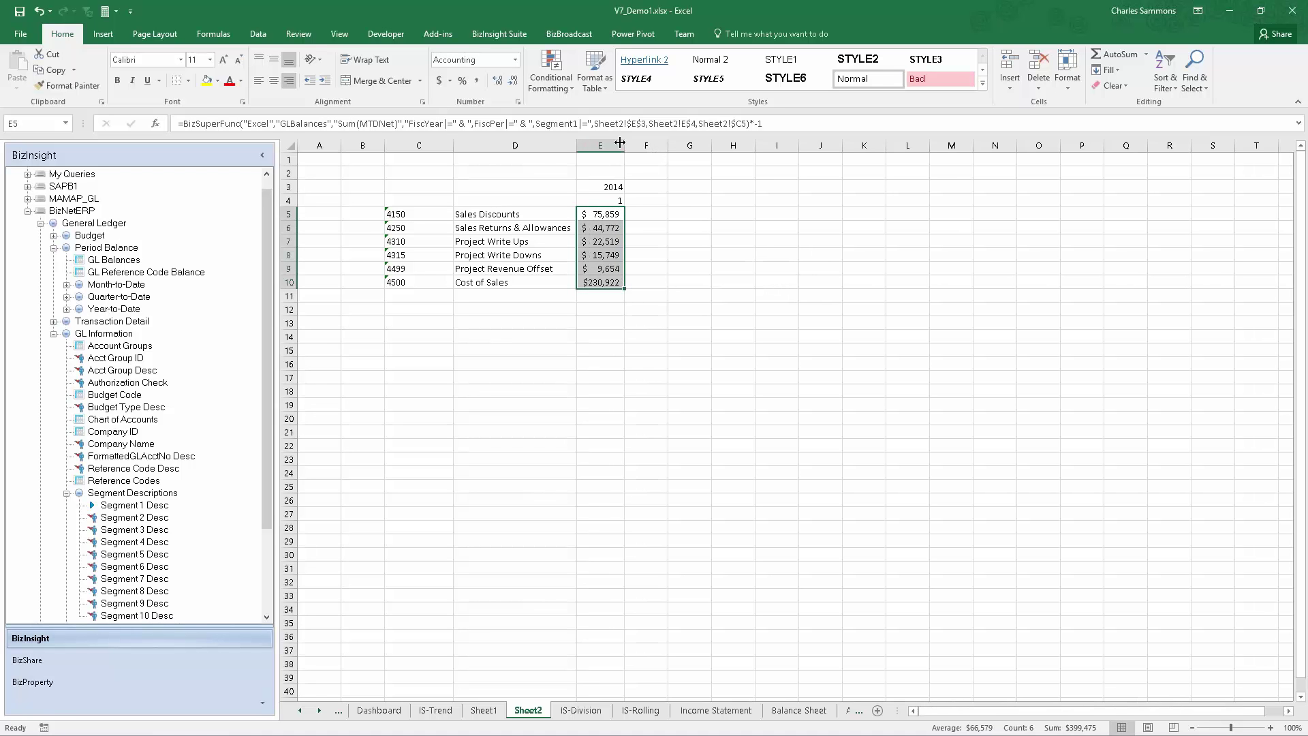
left_click_drag(621, 142, 636, 143)
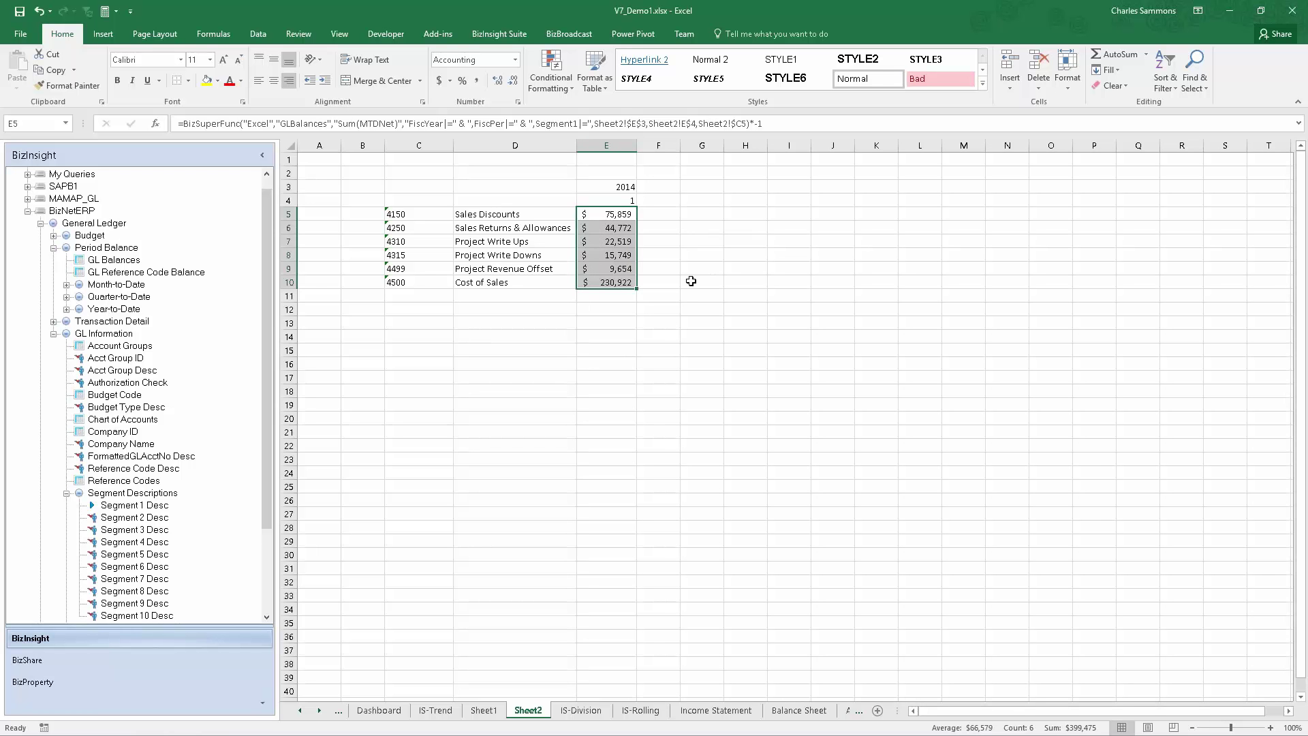
Step: Remove the currency symbol from the Accounting format of E6:E10 by setting the symbol to None
left_click_drag(622, 229, 622, 282)
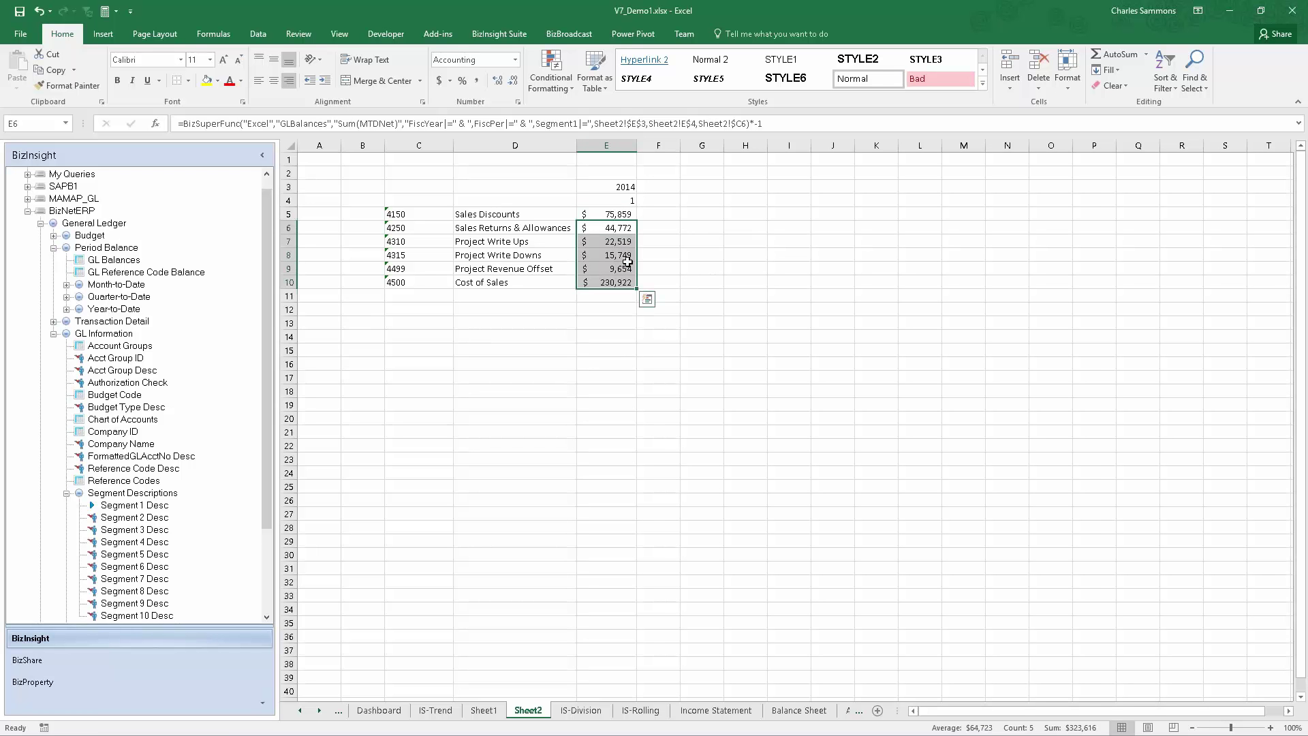
right_click(628, 262)
left_click(713, 494)
left_click(723, 438)
left_click(707, 451)
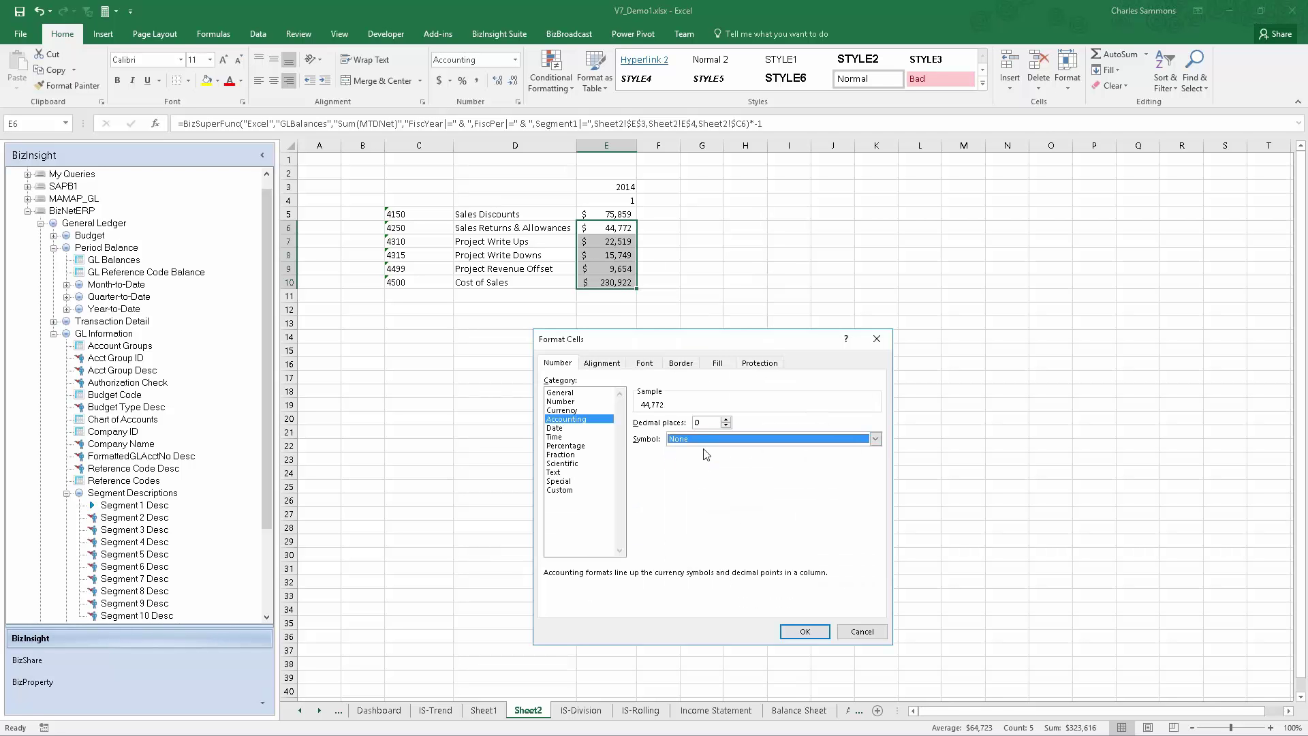
left_click(805, 631)
left_click(753, 268)
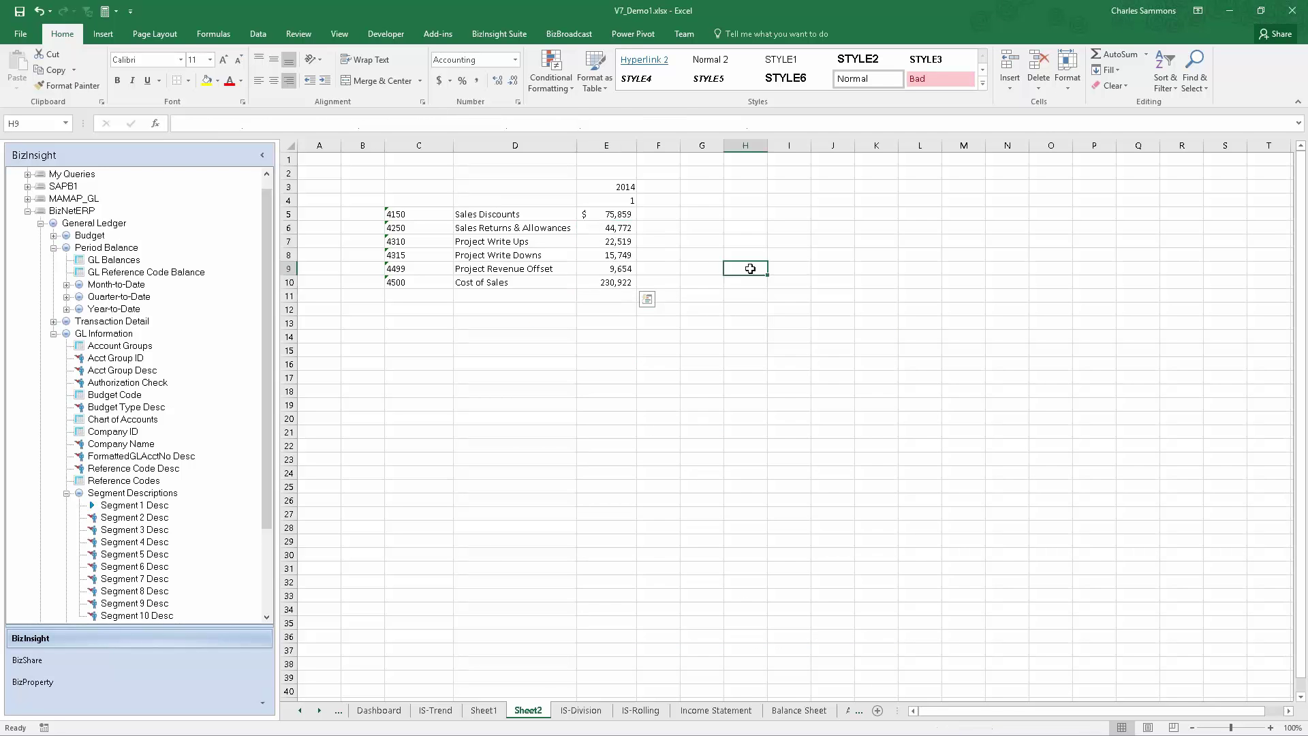
Step: Change the period in cell E4 to 2
left_click(615, 199)
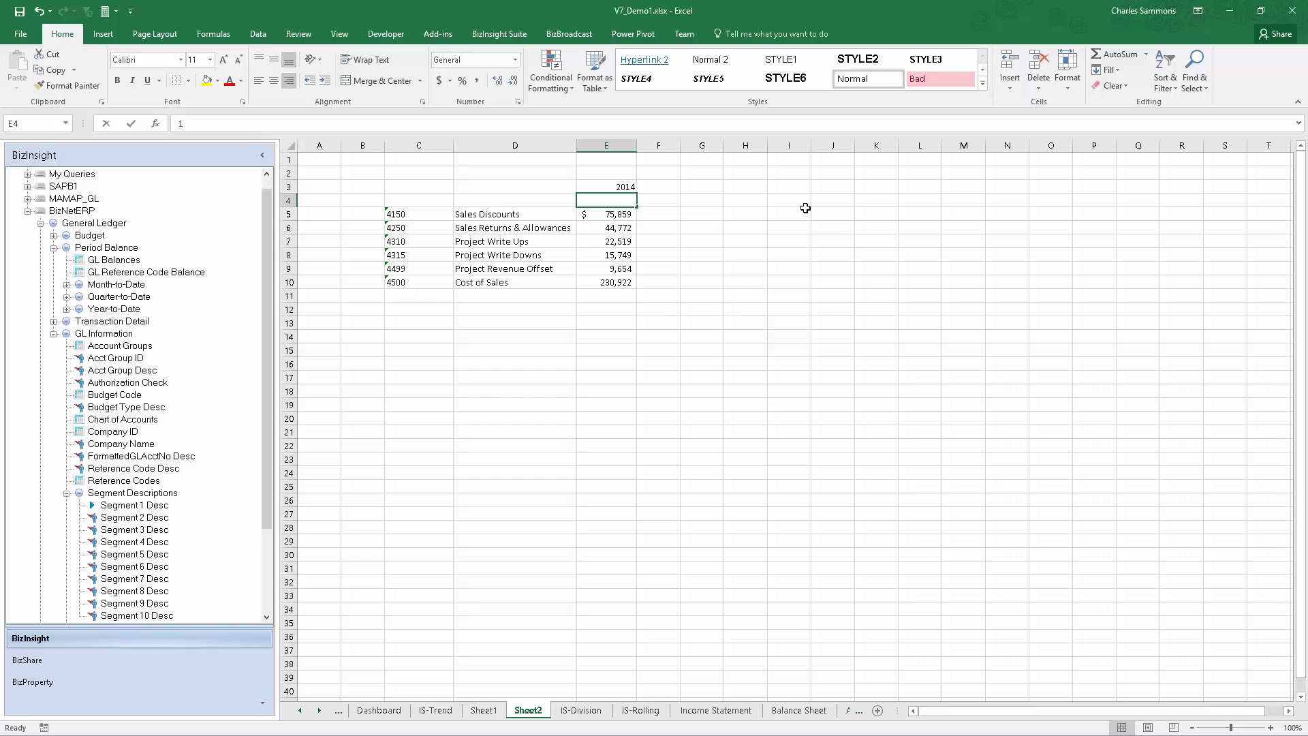
type("2")
key("Return")
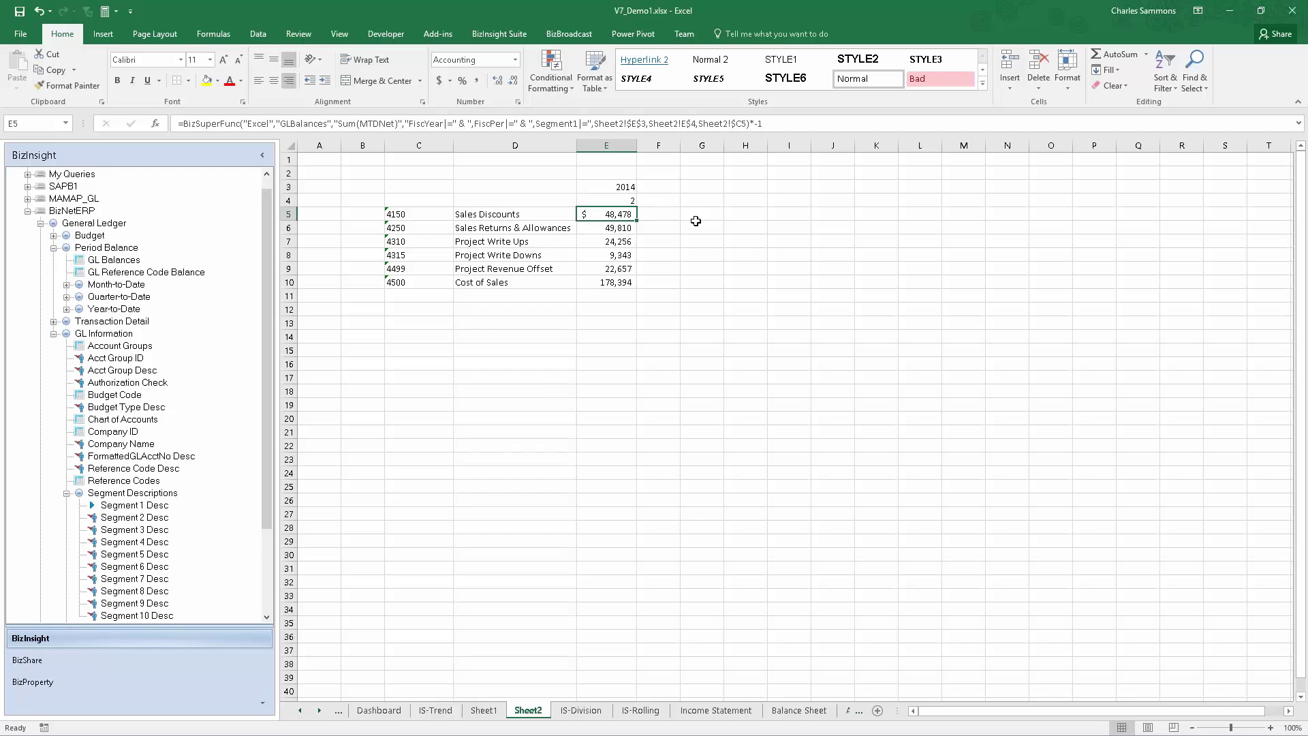
left_click(705, 256)
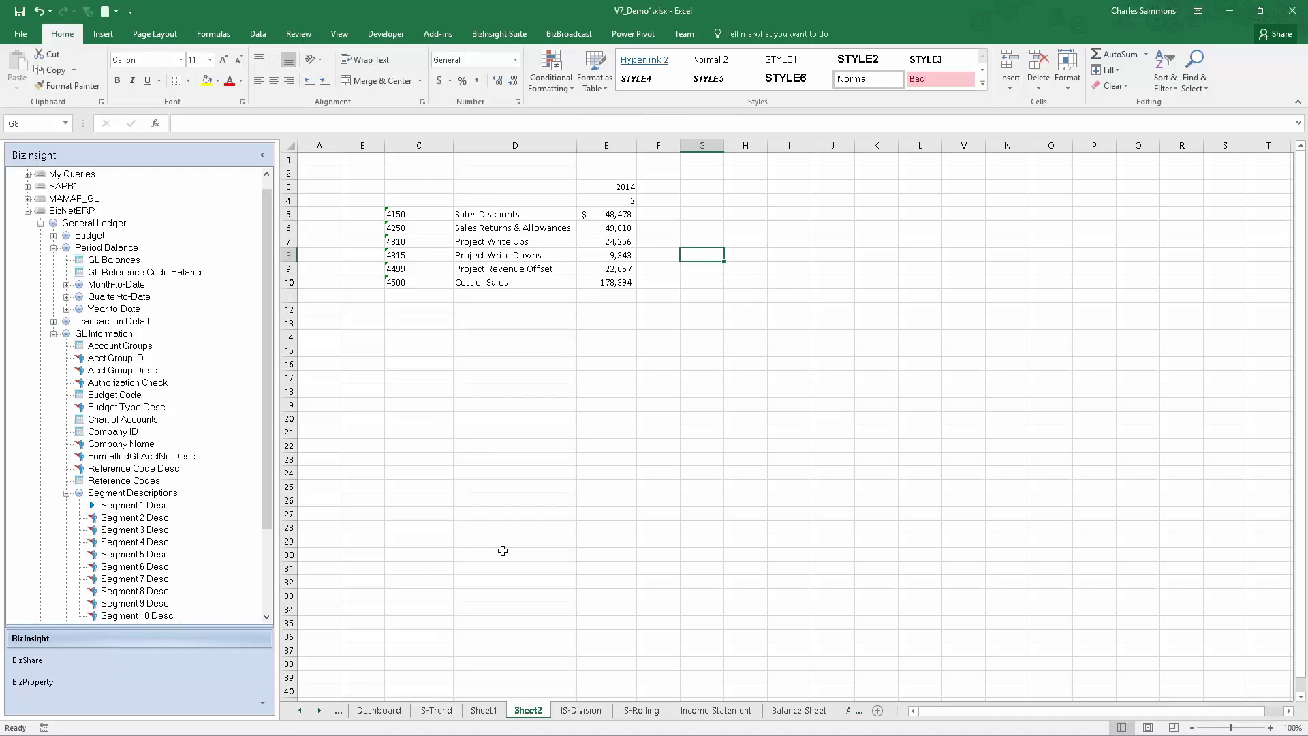
Step: Open the IS-Trend sheet, collapse the BizInsight pane and examine the one-month income statement from revenue to net income
left_click(436, 709)
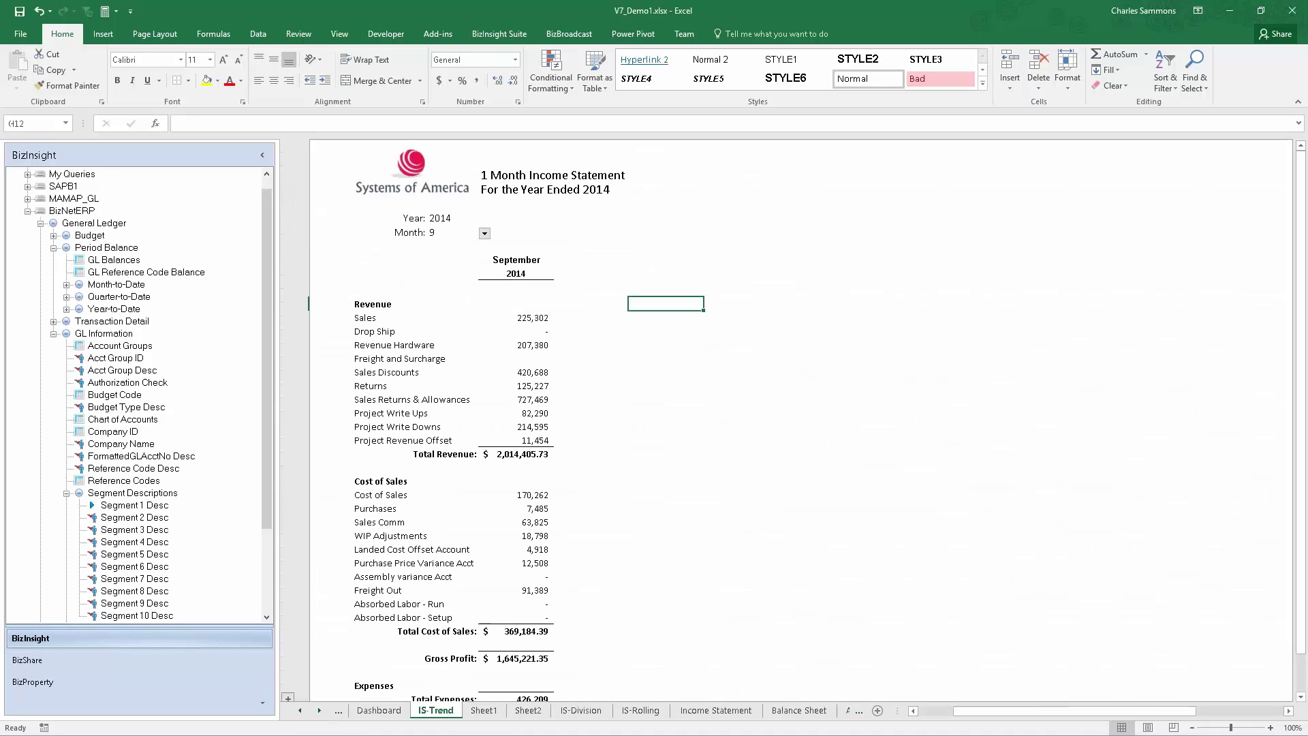
left_click(792, 399)
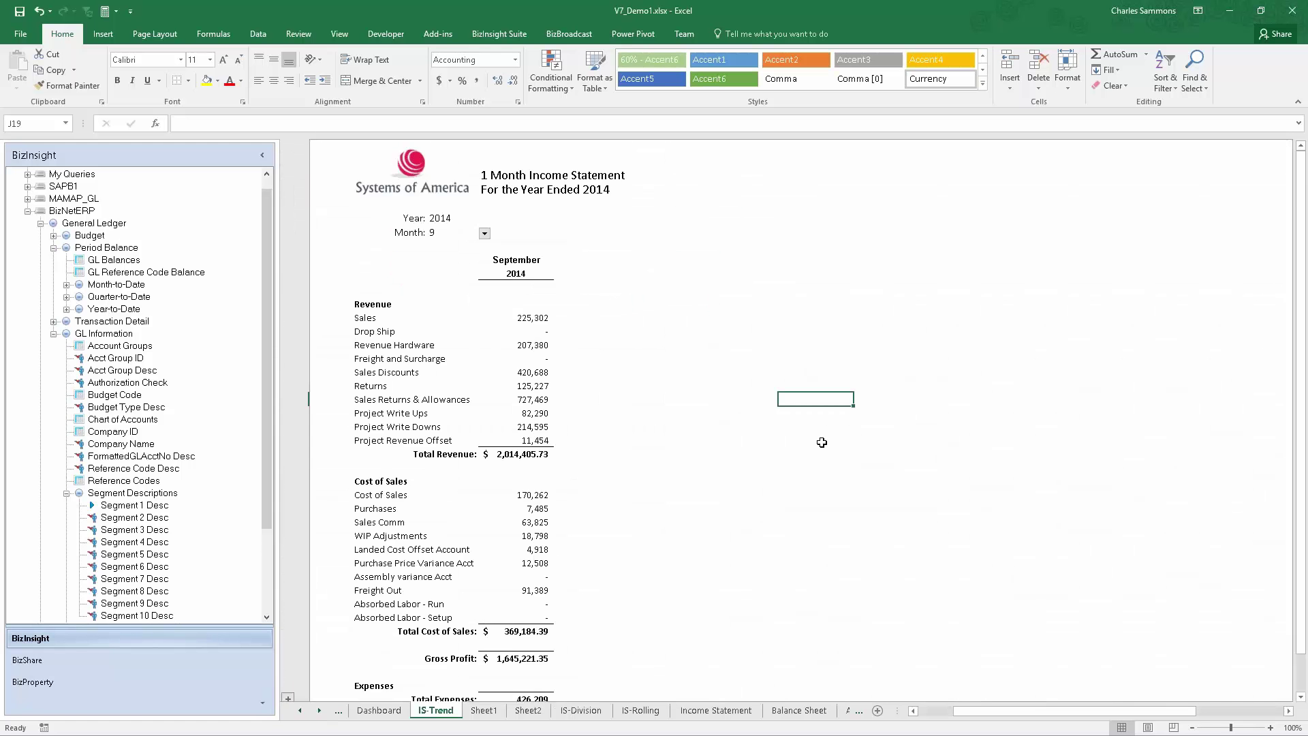
scroll(818, 446, "down", 4)
scroll(812, 449, "up", 4)
left_click(260, 157)
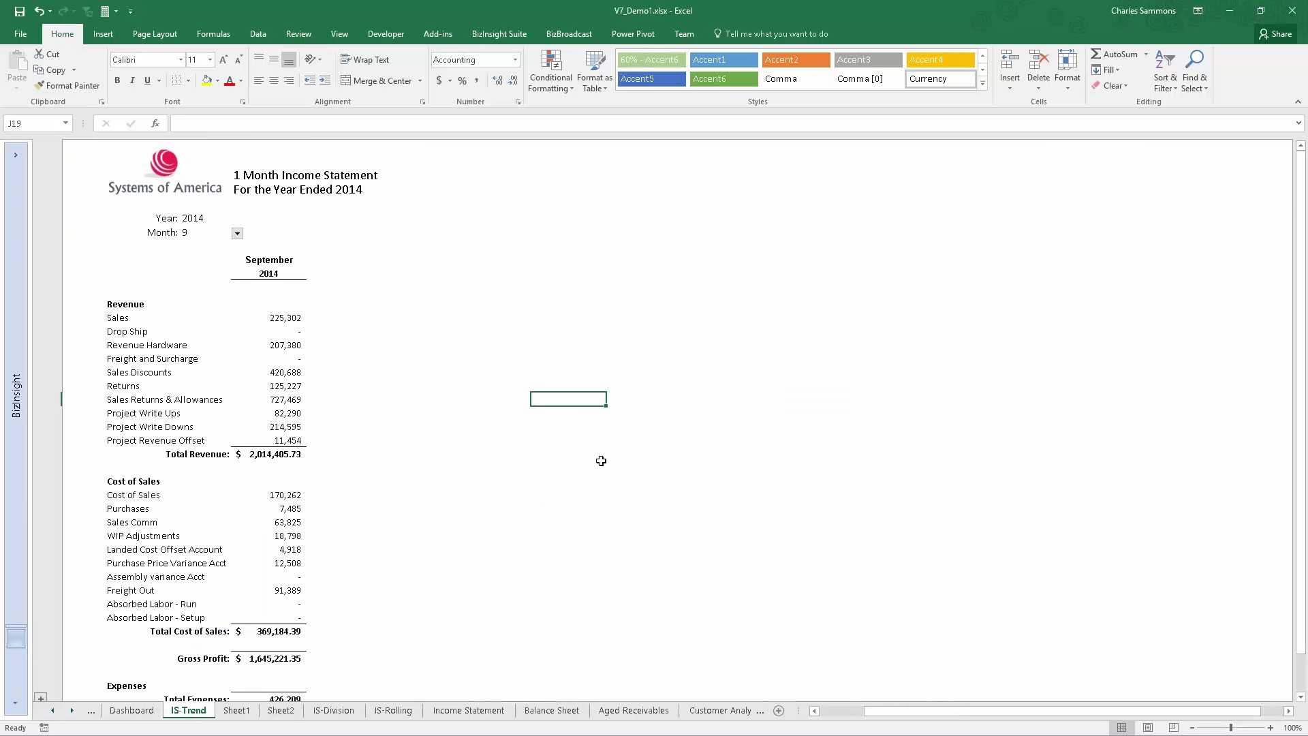
scroll(596, 462, "down", 2)
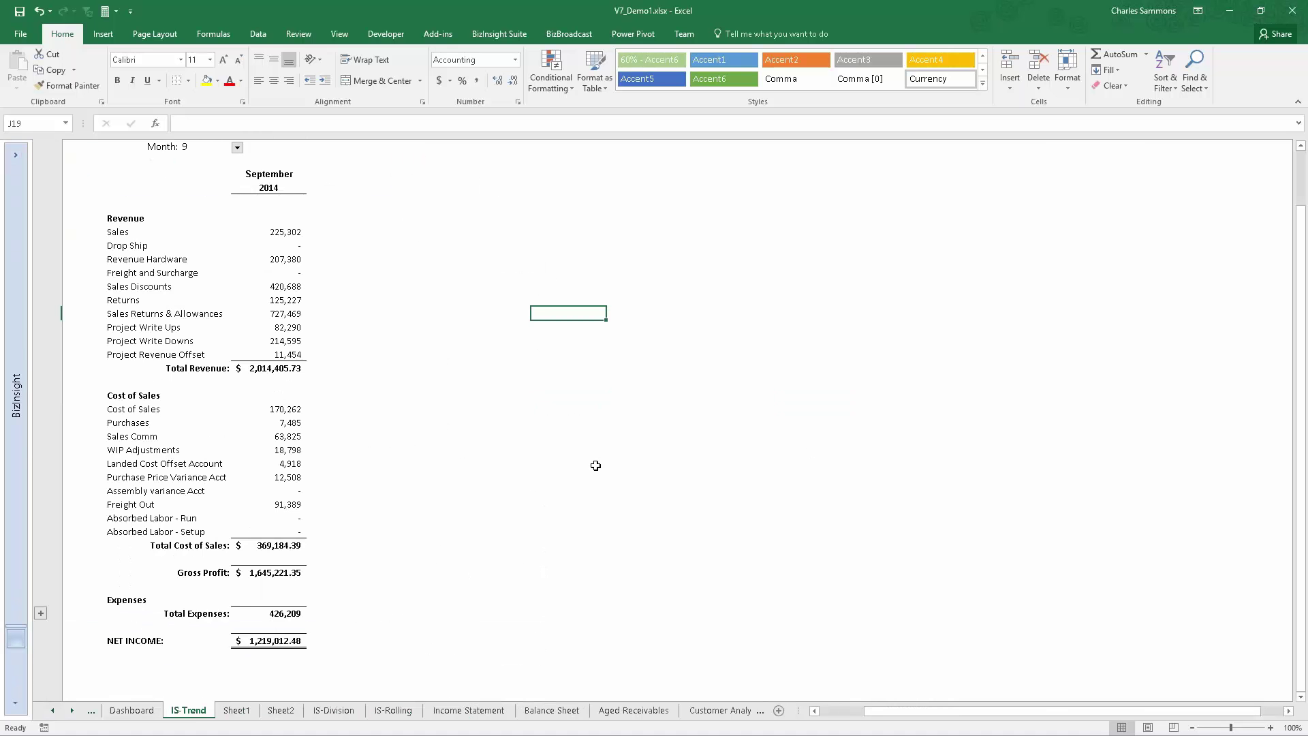
scroll(549, 469, "up", 2)
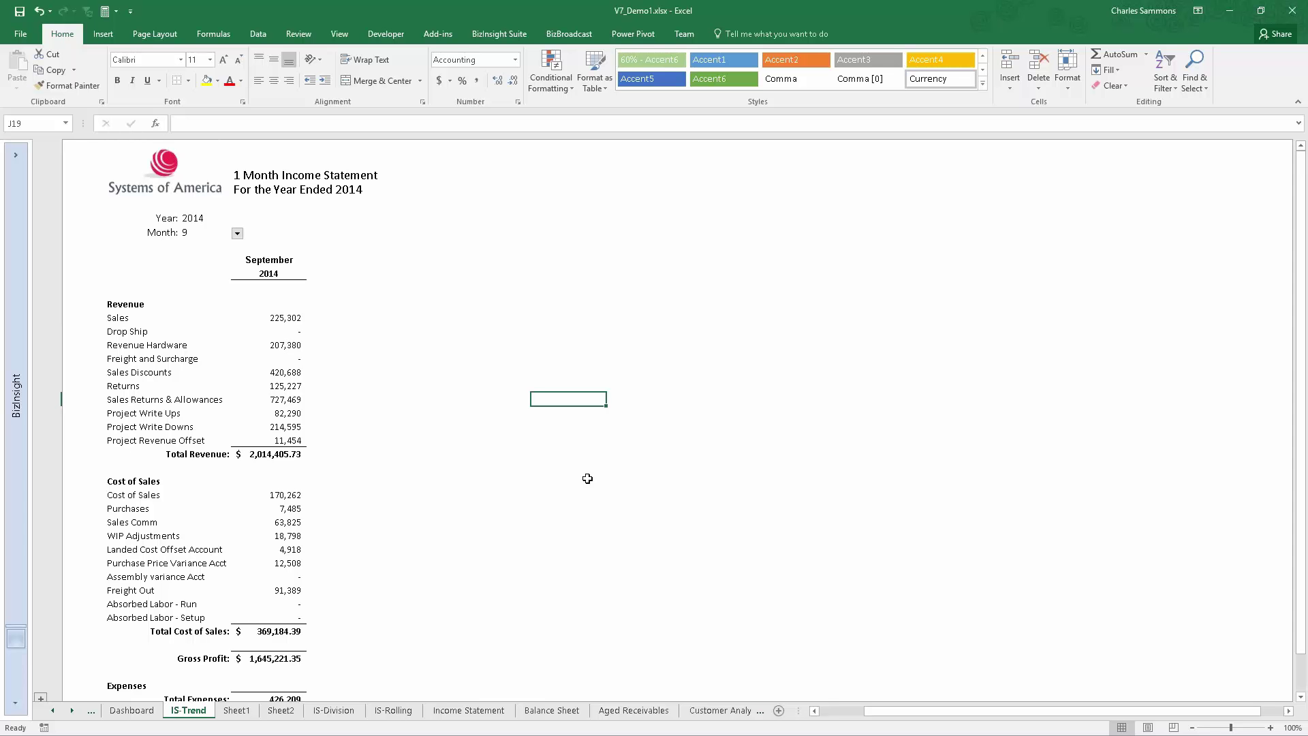
scroll(572, 449, "down", 3)
scroll(563, 440, "up", 2)
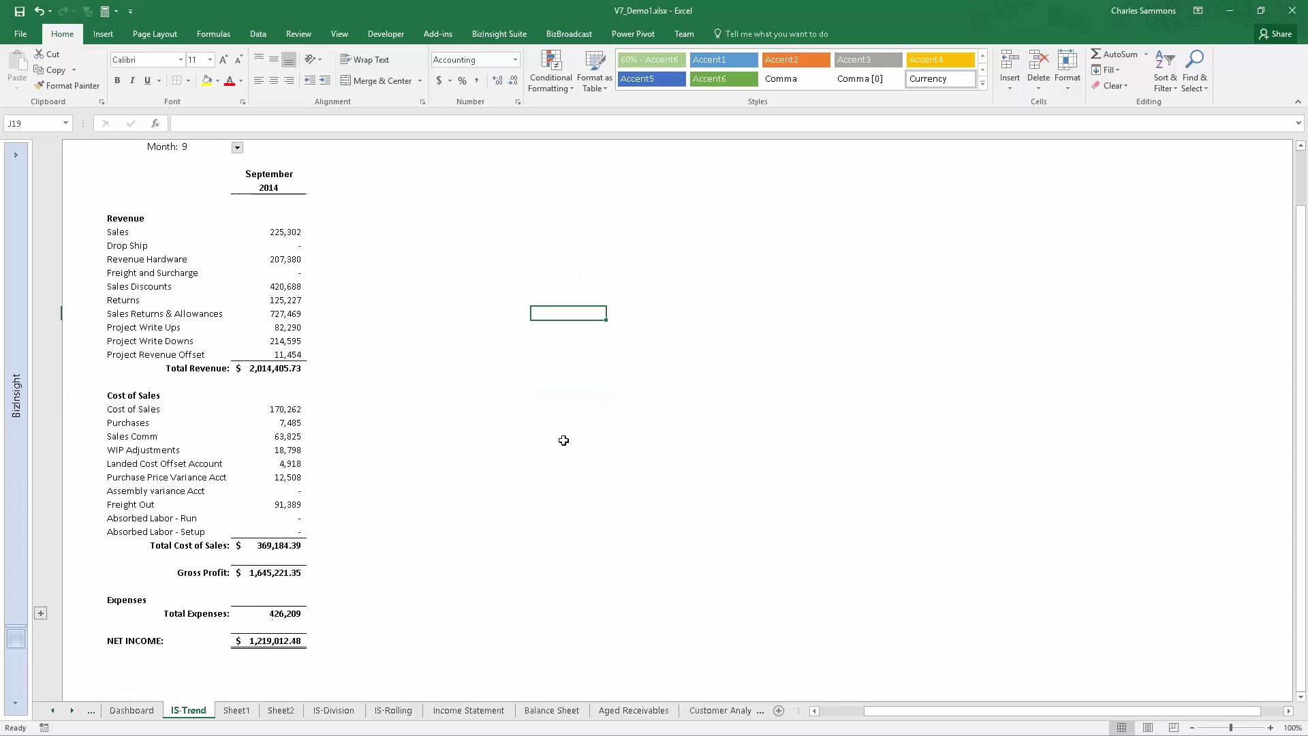
scroll(554, 446, "up", 1)
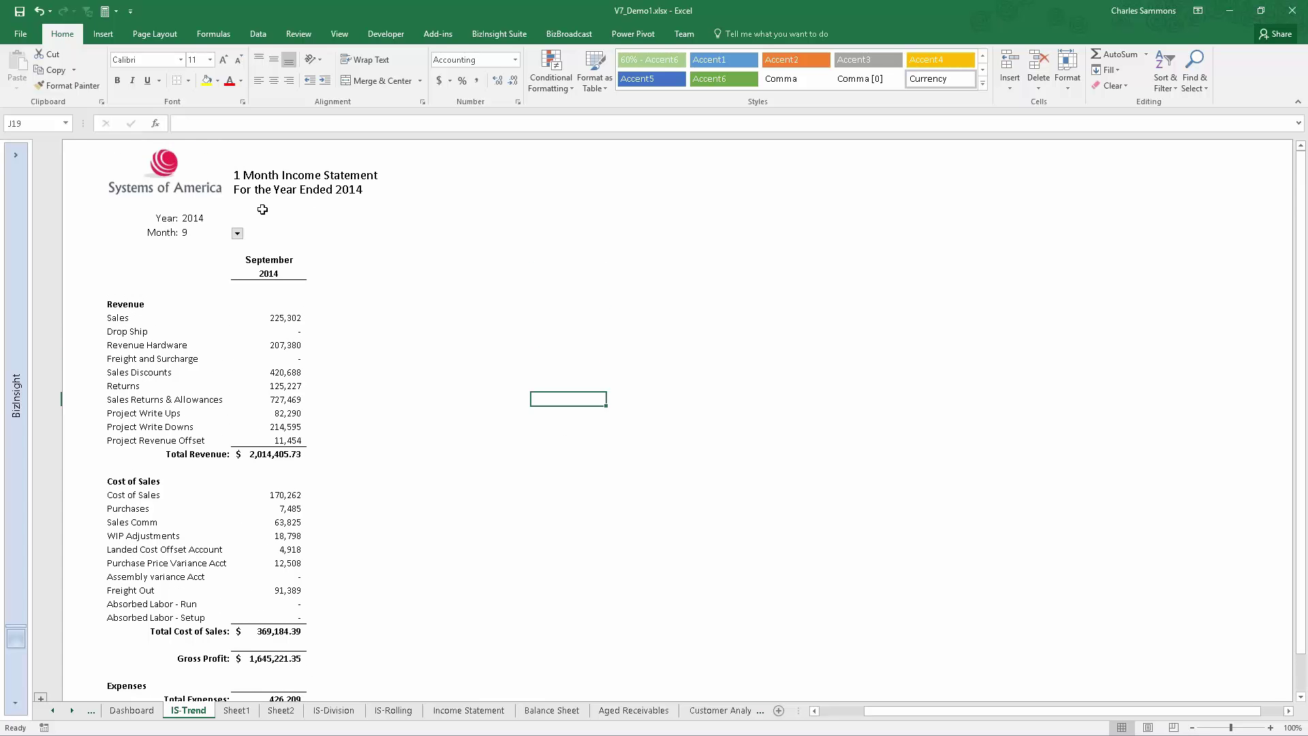
Step: Set the income statement's year to 2015 and its month to 12
left_click(207, 217)
left_click(237, 218)
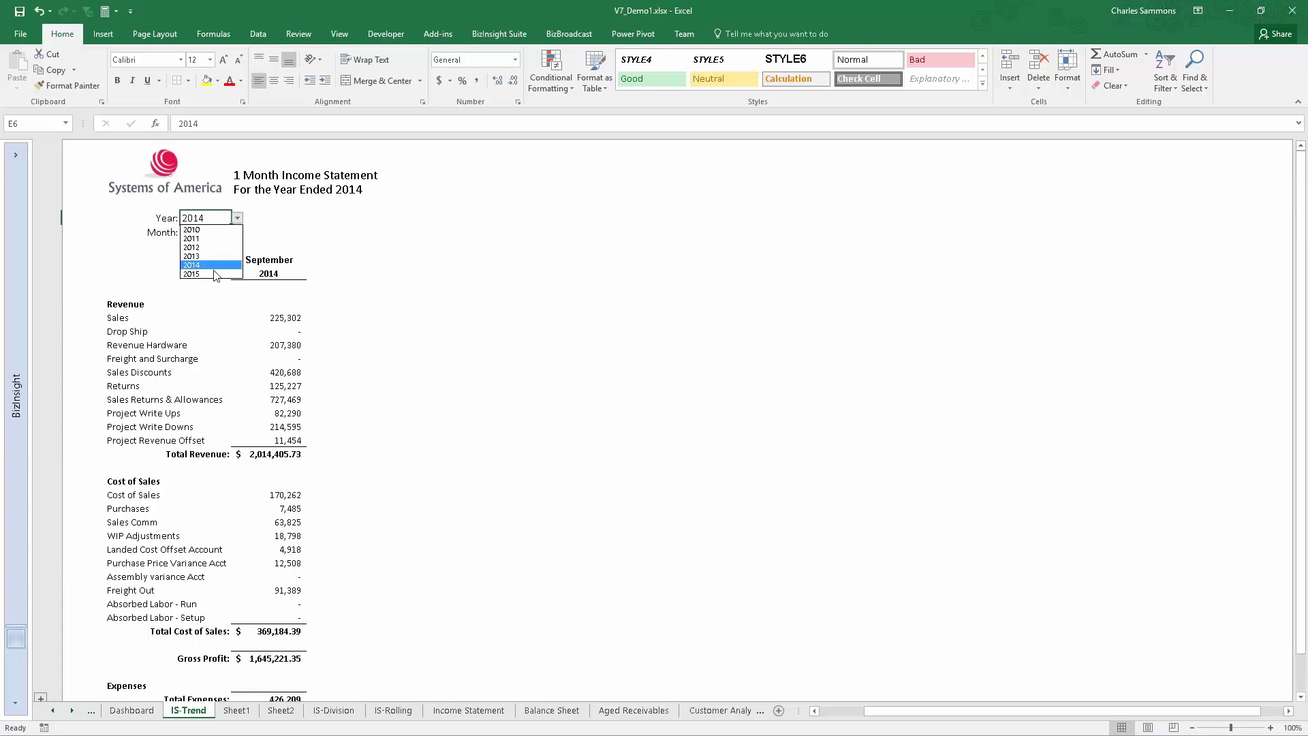
left_click(216, 277)
left_click(201, 232)
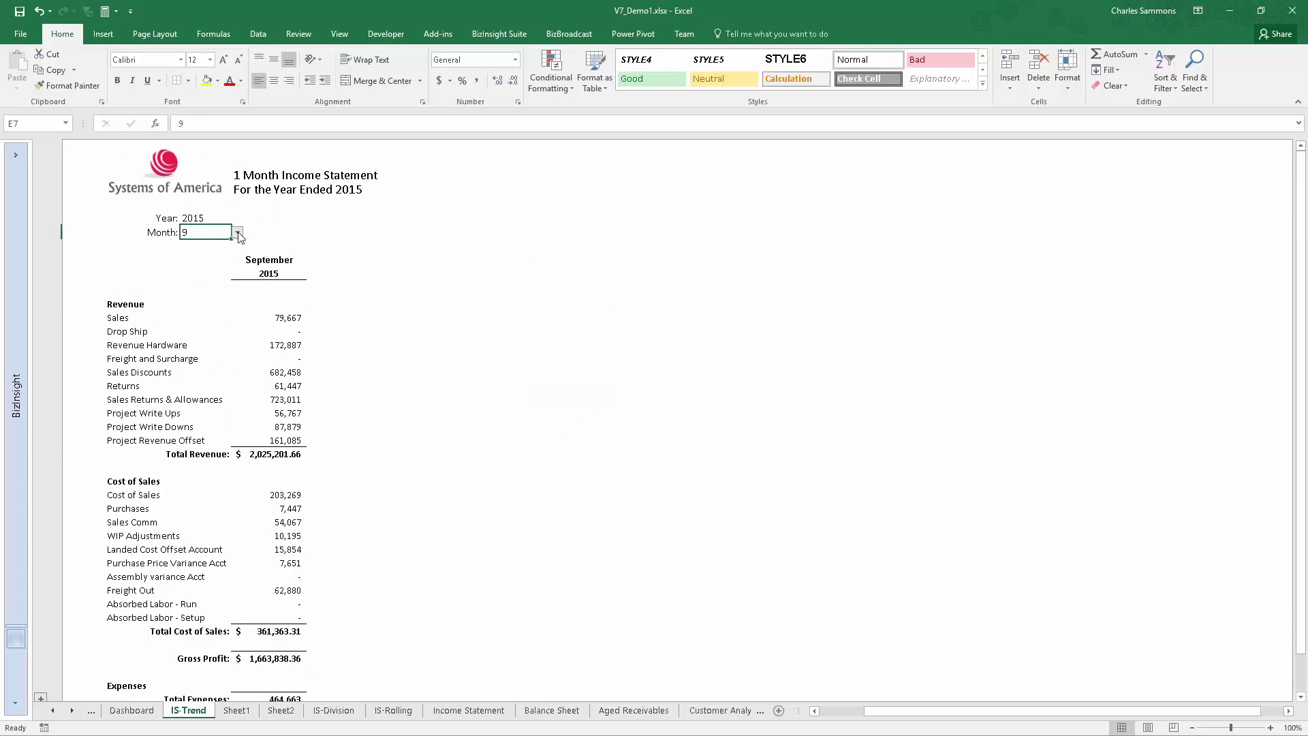
left_click(237, 233)
left_click(215, 306)
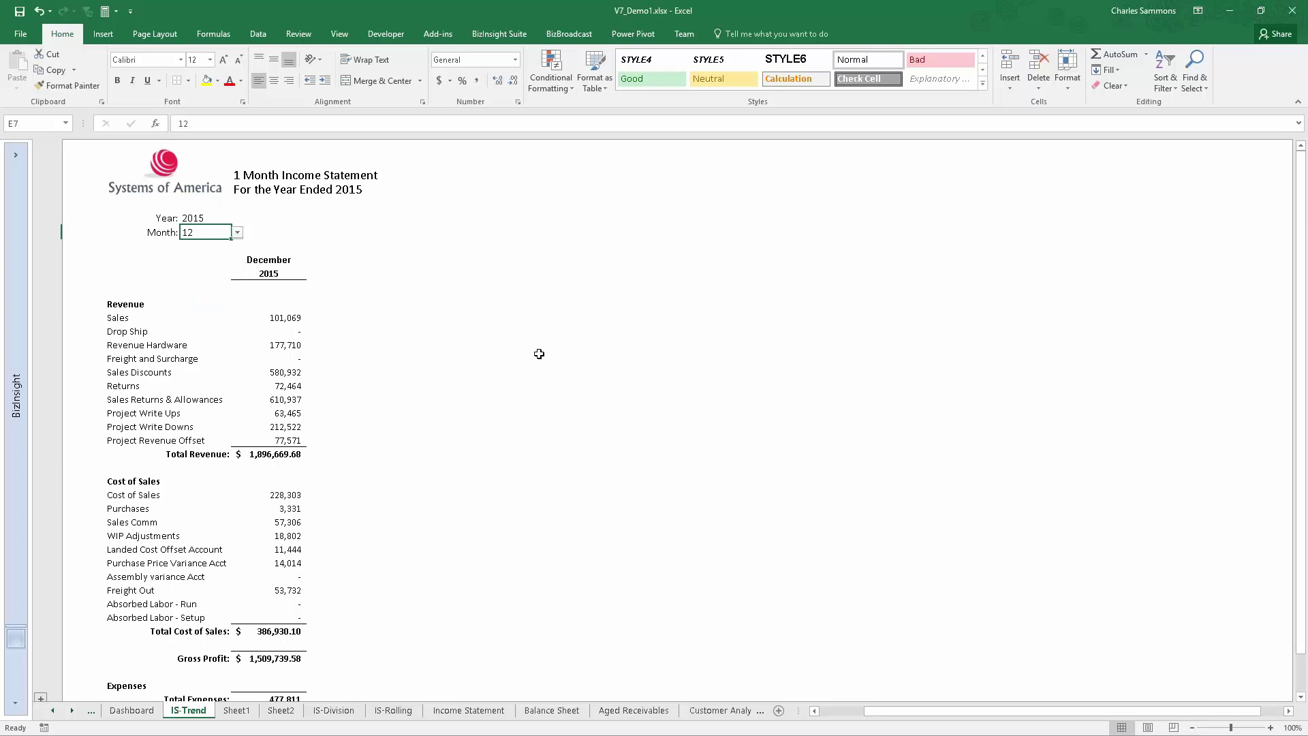
Step: Set the income statement's starting month to 10 and highlight the October to December columns for review
scroll(536, 354, "down", 1)
scroll(476, 371, "up", 1)
scroll(469, 370, "down", 1)
scroll(467, 368, "up", 1)
scroll(437, 427, "down", 1)
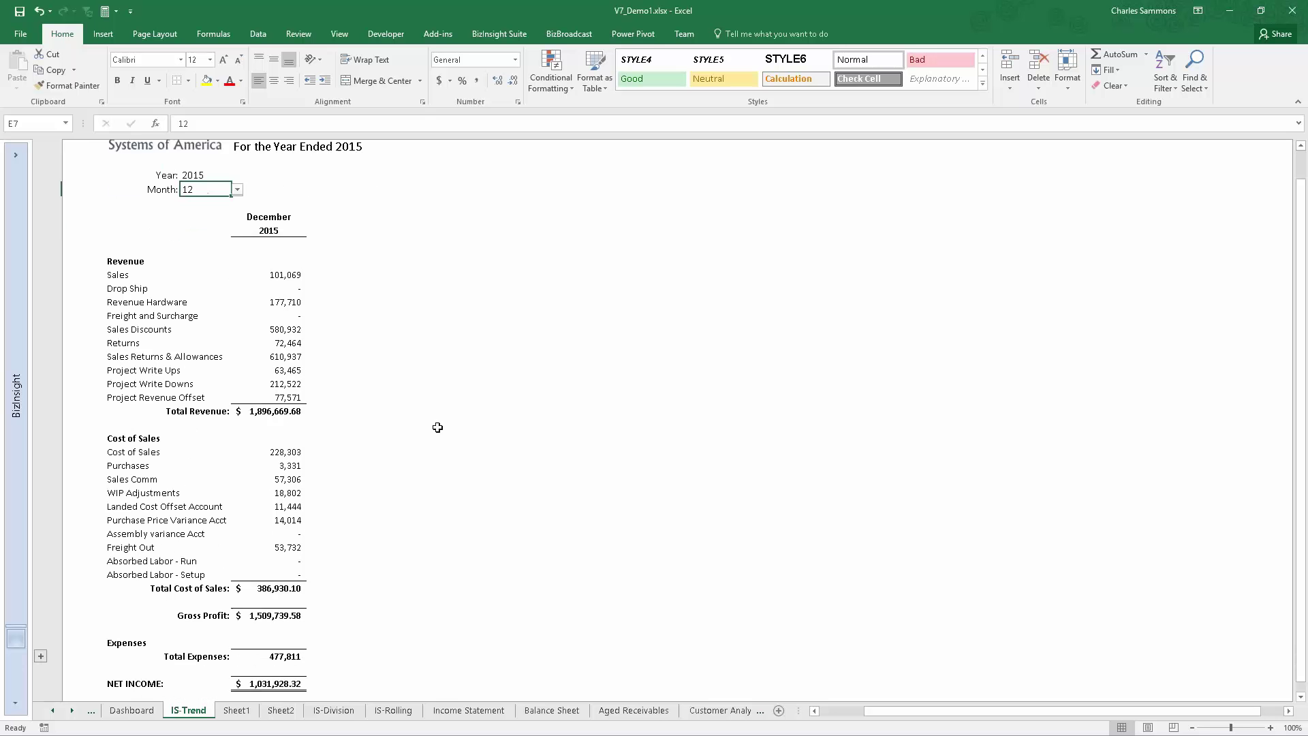
scroll(437, 428, "up", 1)
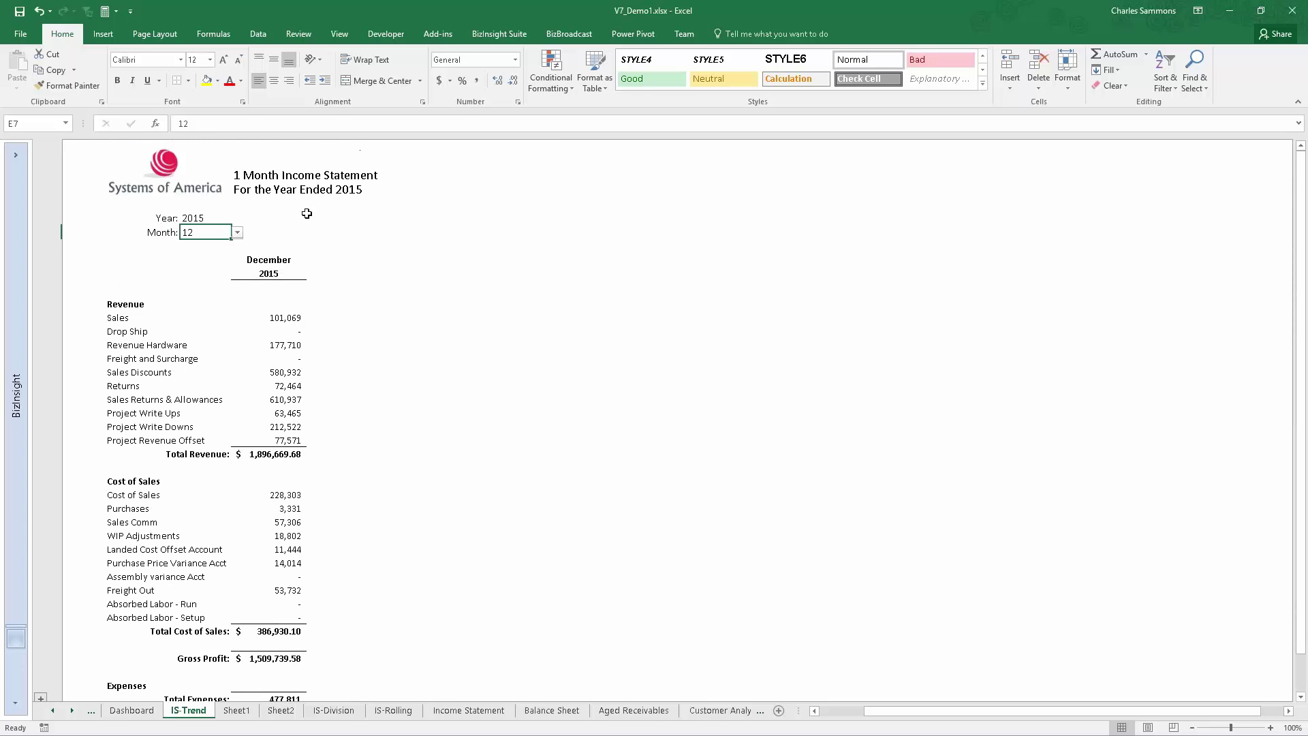
left_click(237, 232)
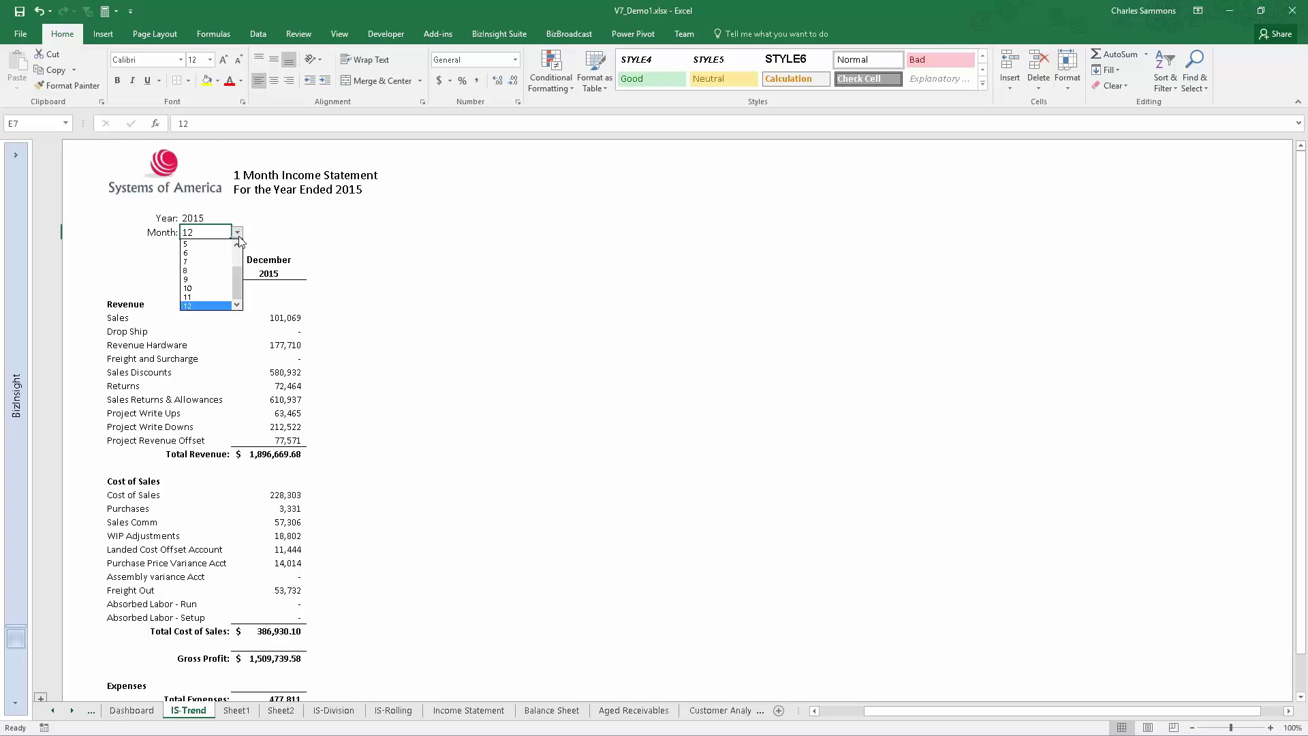
left_click(203, 293)
left_click_drag(286, 258, 453, 679)
scroll(654, 525, "up", 2)
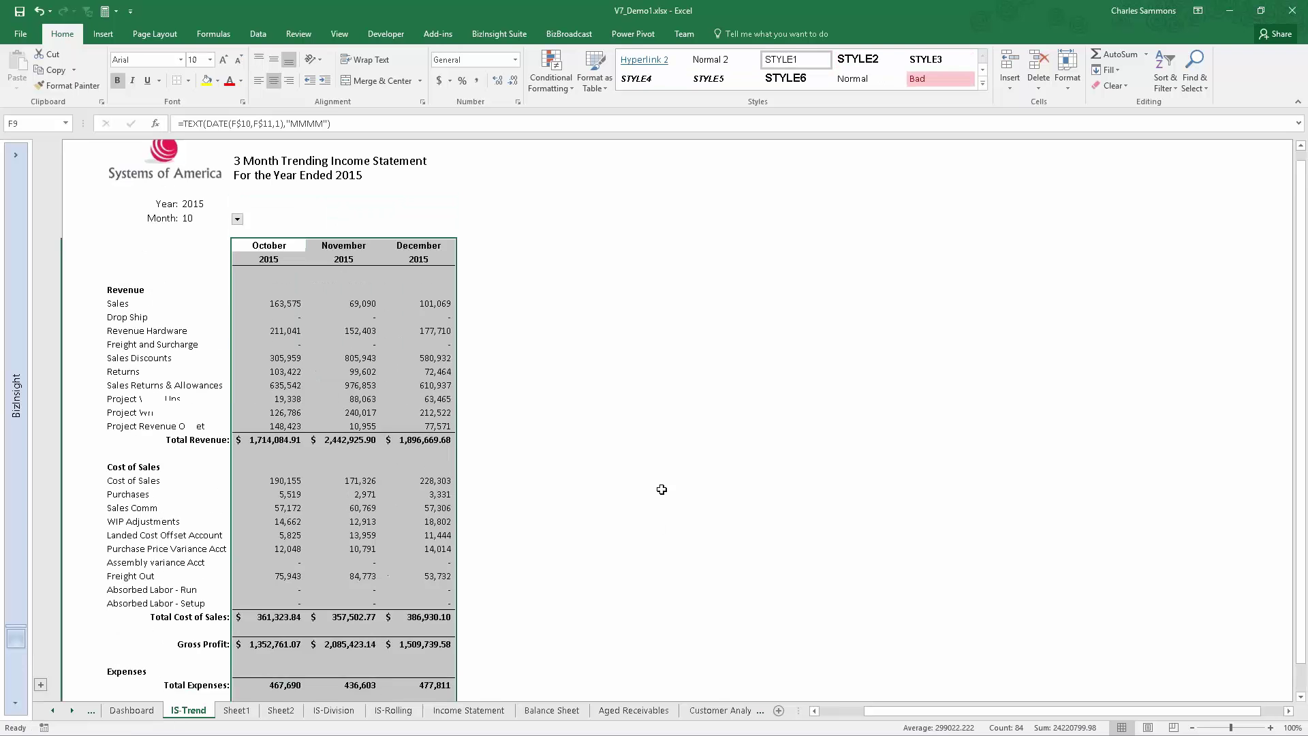
left_click(666, 398)
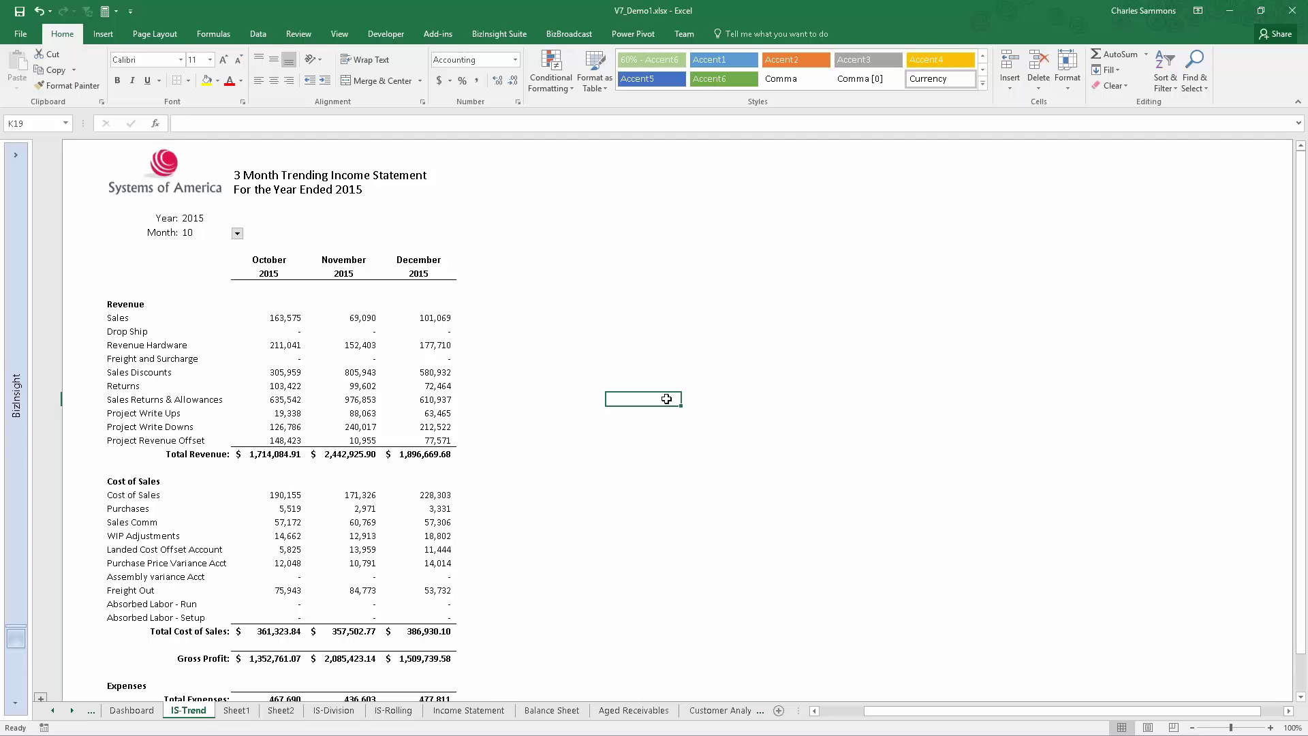
Step: Set the income statement's starting month to 1 and highlight the March to December columns for review
left_click(194, 233)
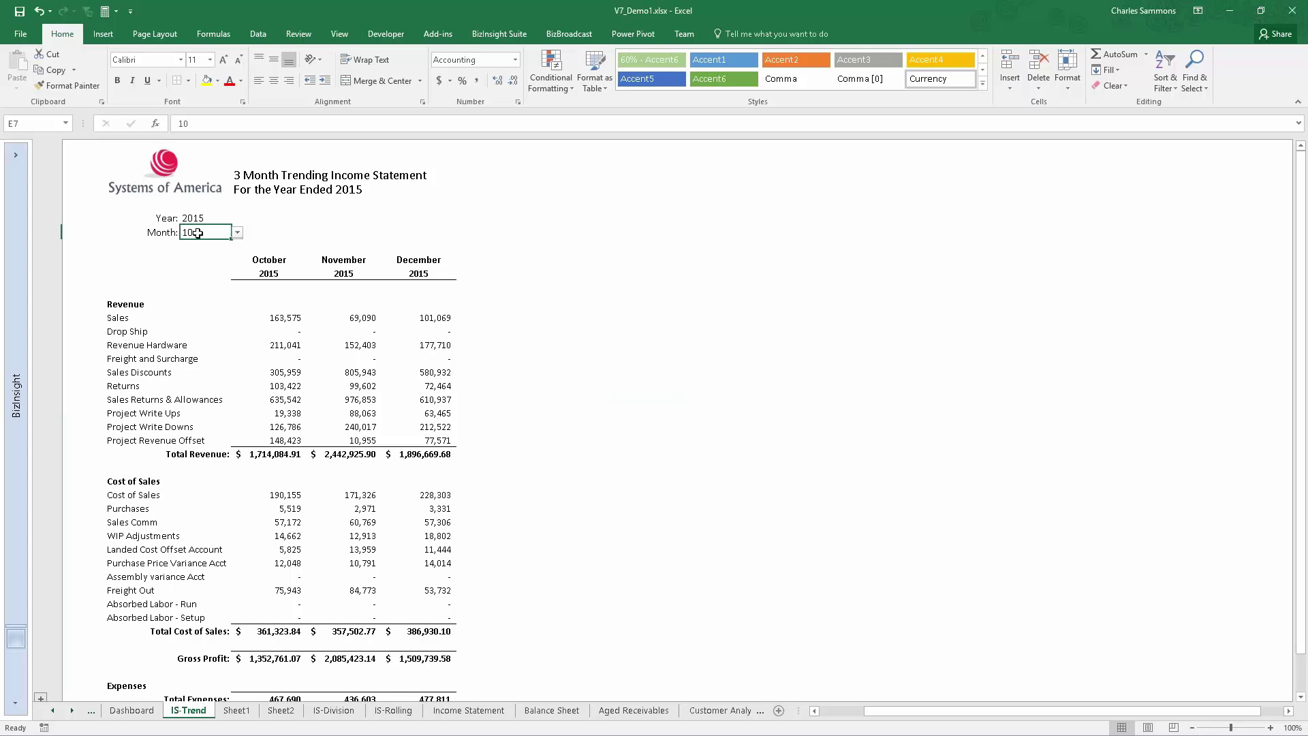
left_click(238, 233)
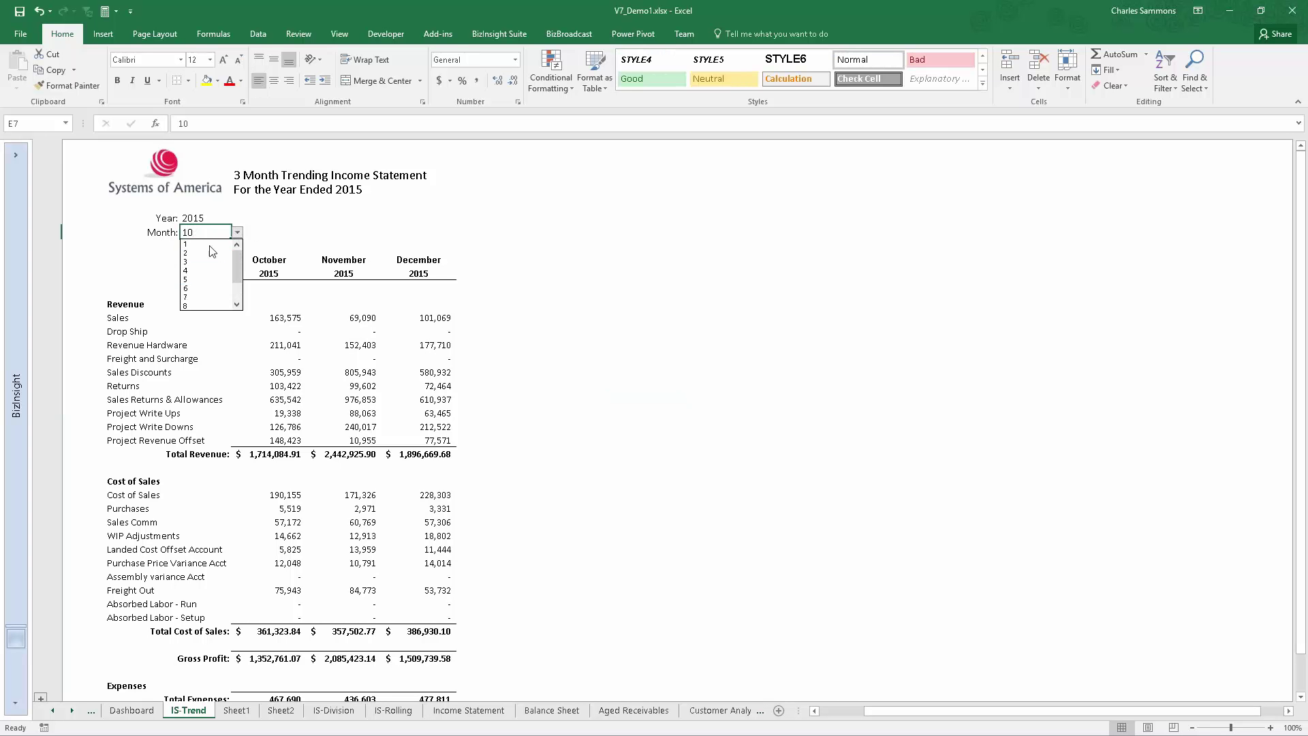
left_click(195, 246)
left_click_drag(428, 265, 1133, 675)
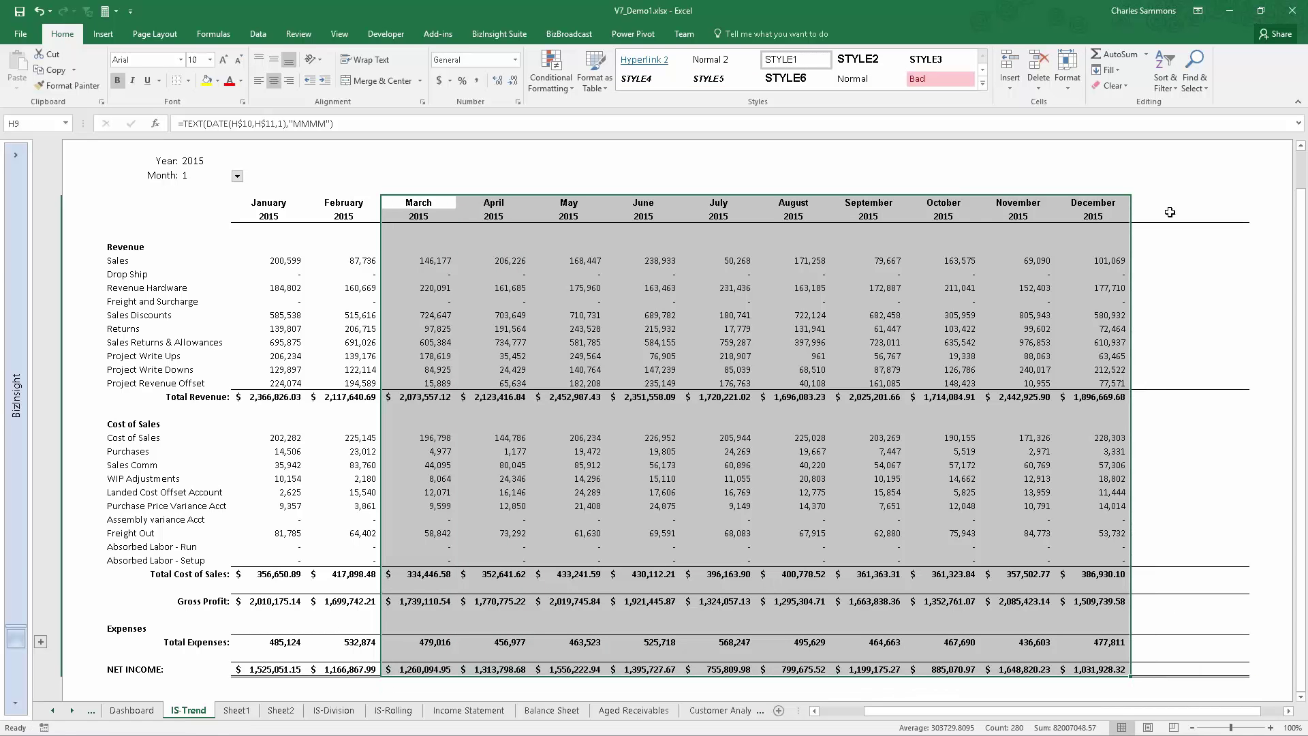
Step: Remove the leftover borders from the blank area beyond the December column of the income statement
left_click_drag(1170, 212, 1230, 642)
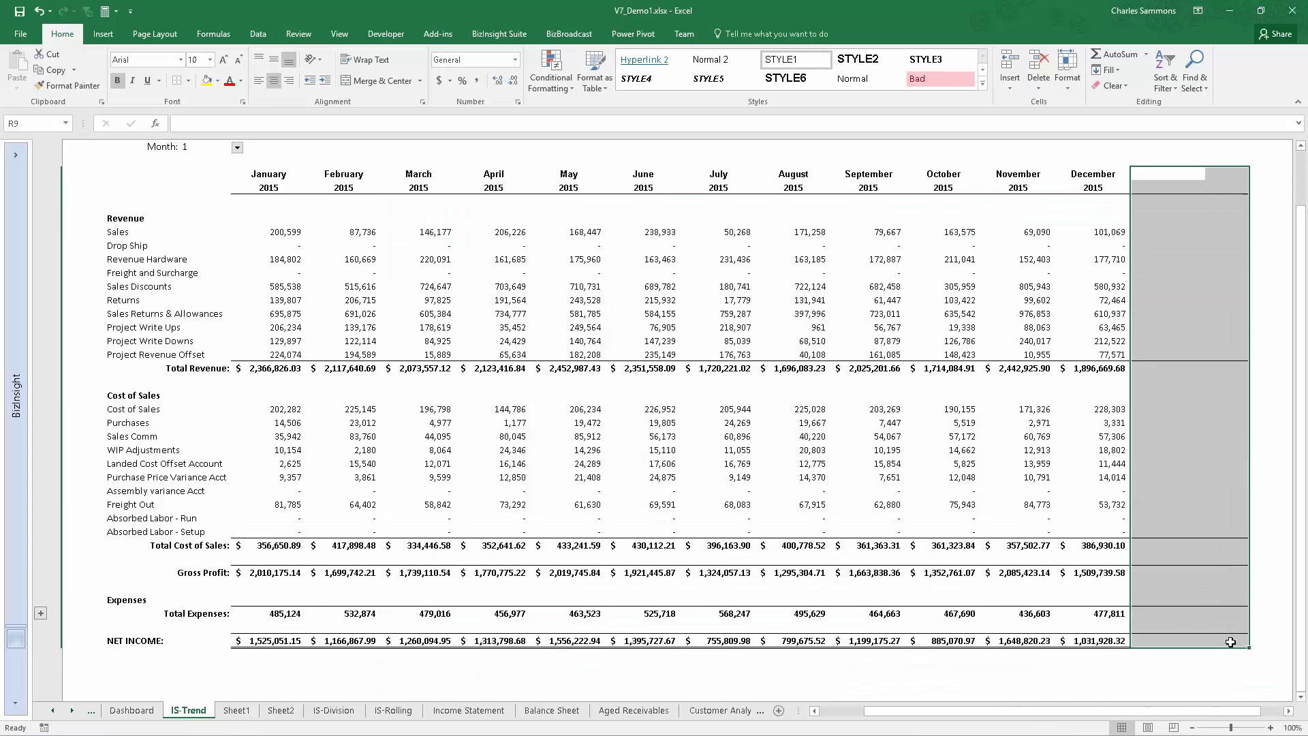
left_click(176, 81)
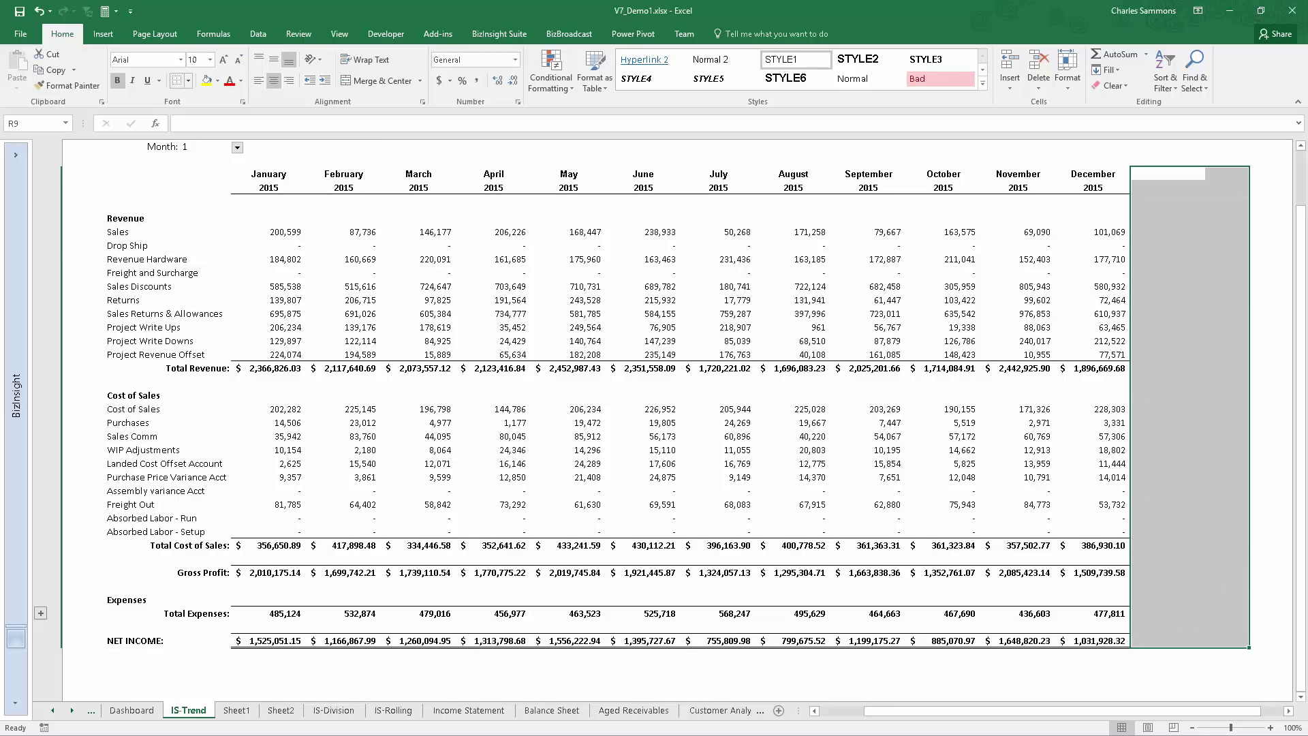
scroll(645, 333, "up", 2)
left_click(1192, 427)
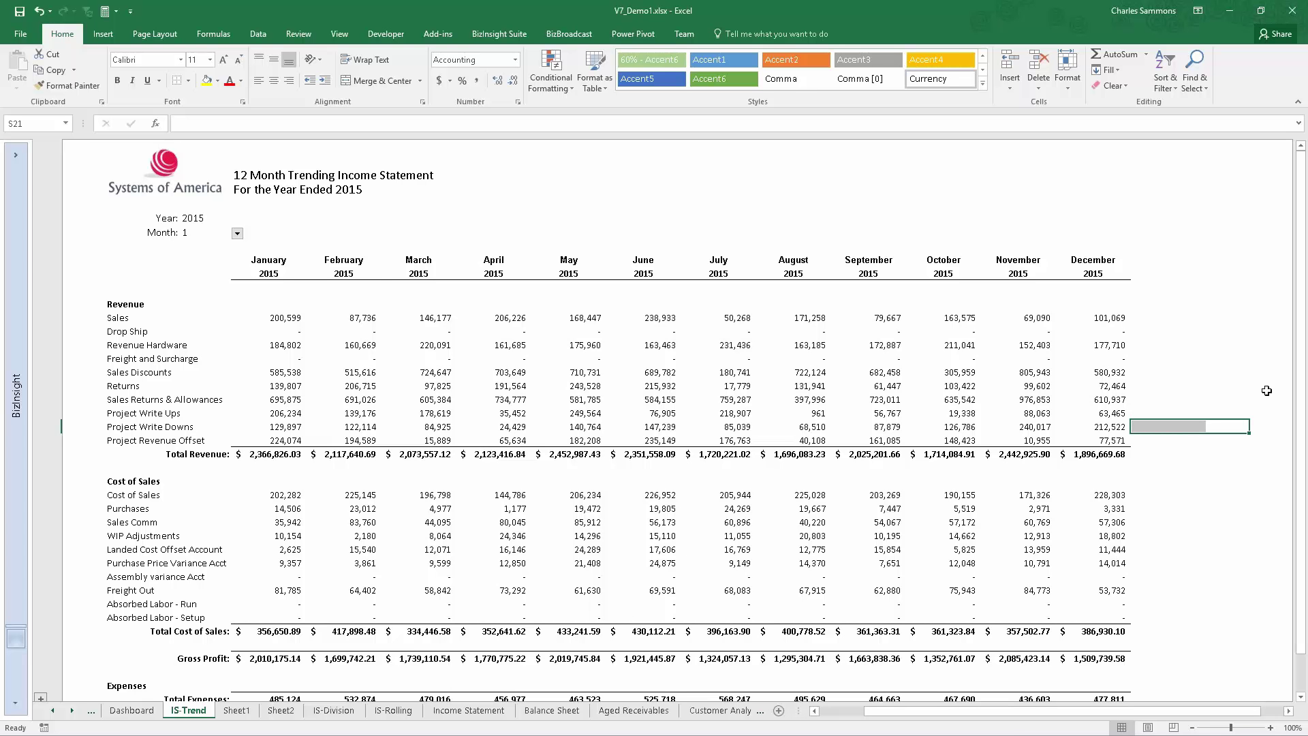
Step: Set the income statement's year to 2014 and its starting month to 9
left_click(199, 219)
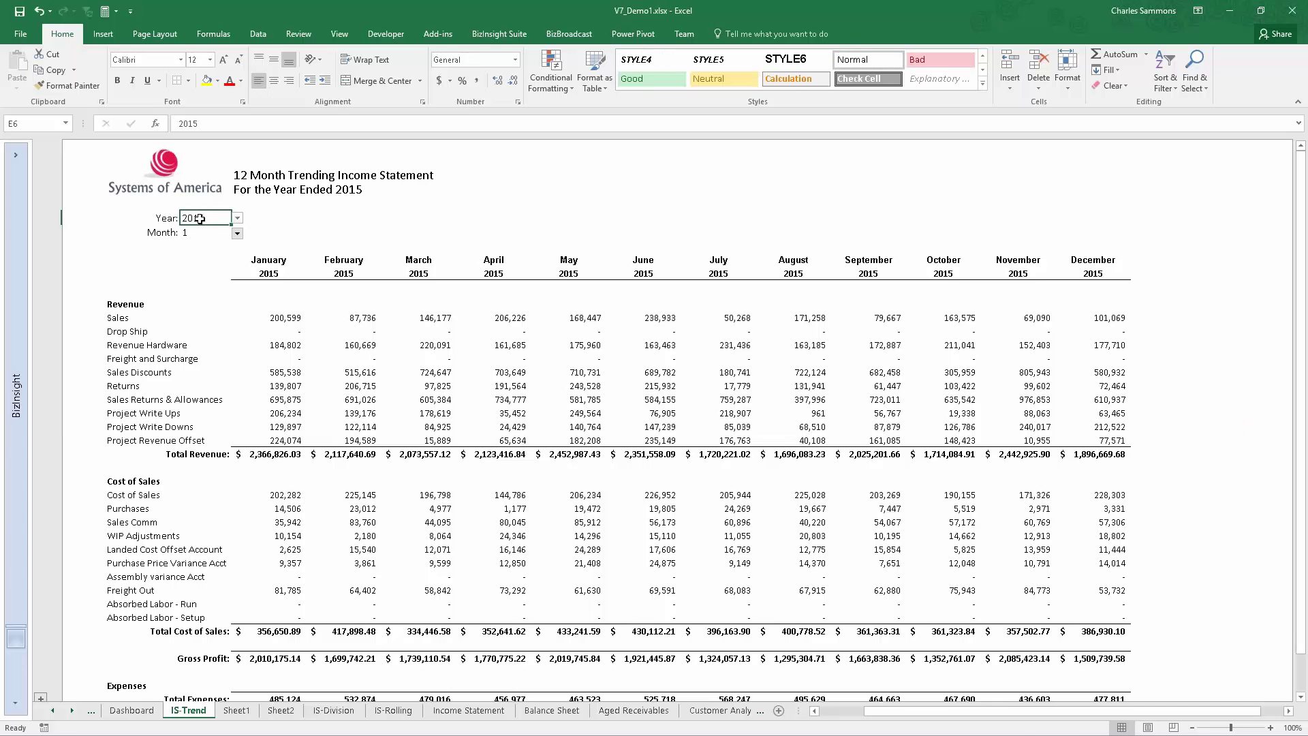
left_click(238, 218)
left_click(205, 230)
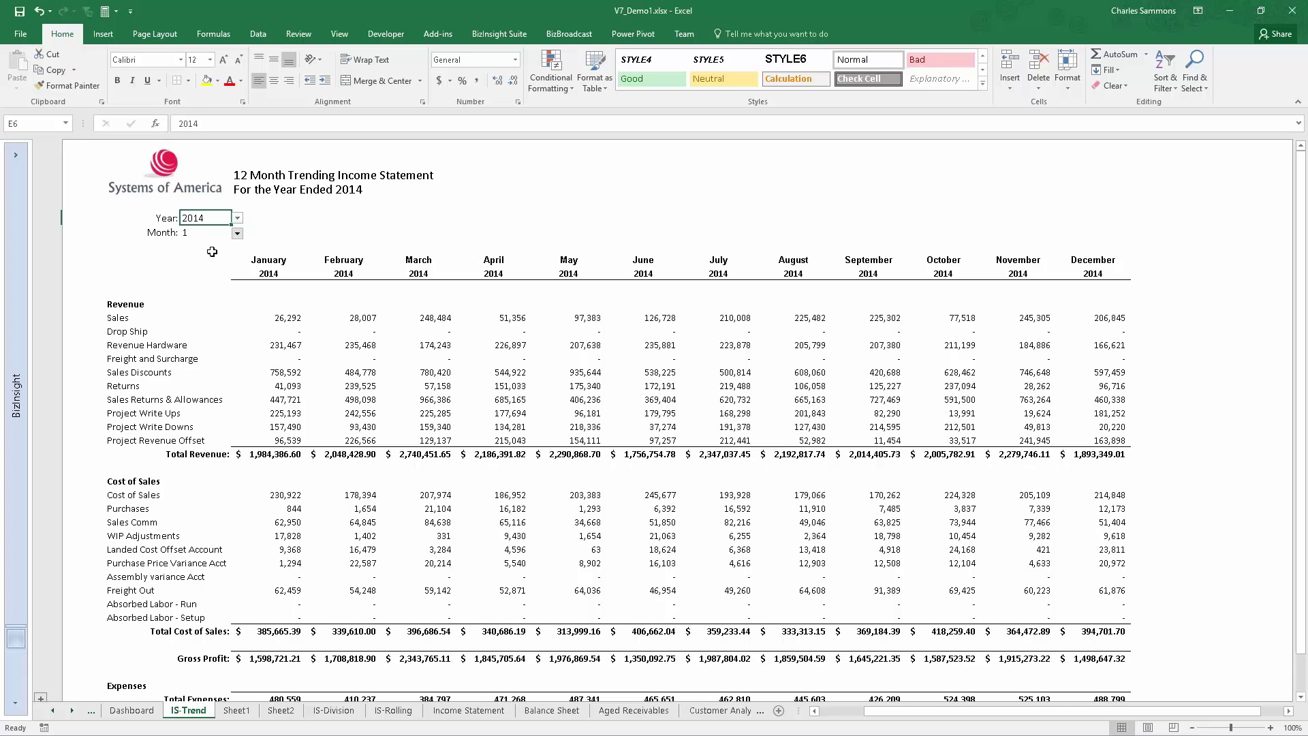
left_click(194, 232)
left_click(238, 234)
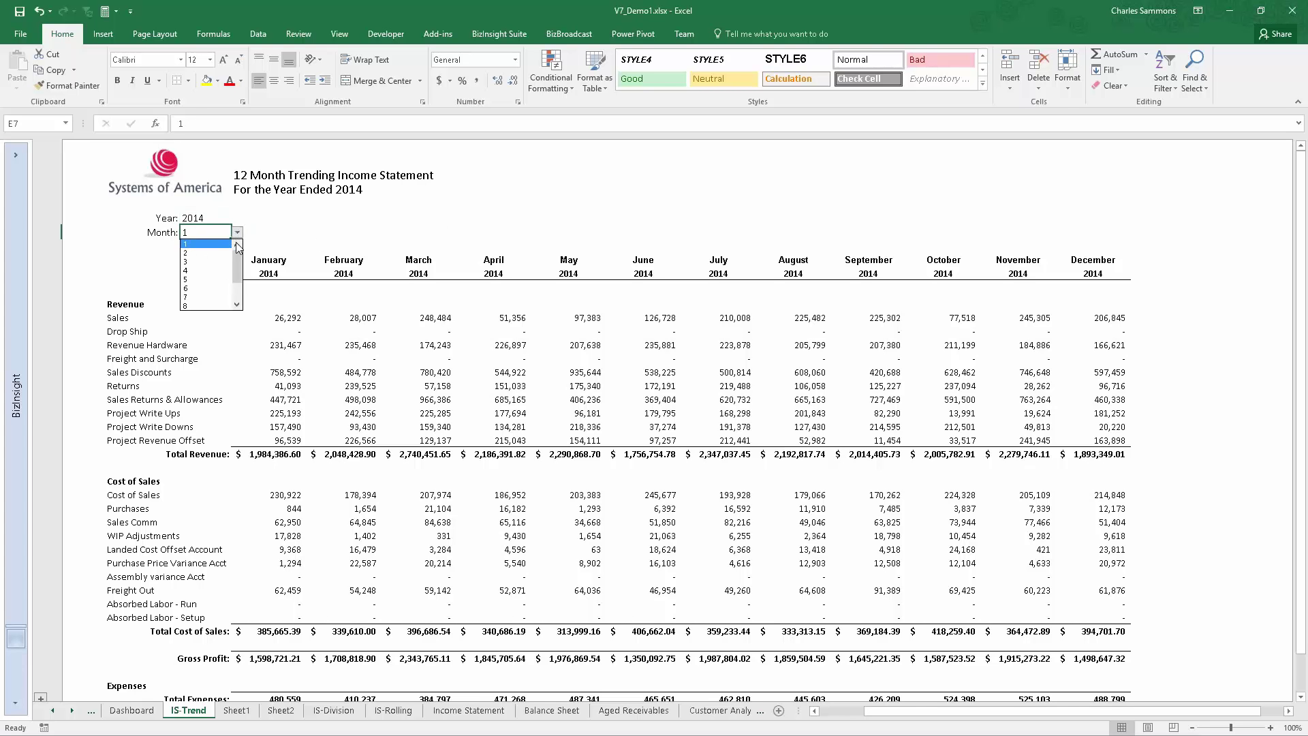
left_click(240, 298)
left_click(212, 277)
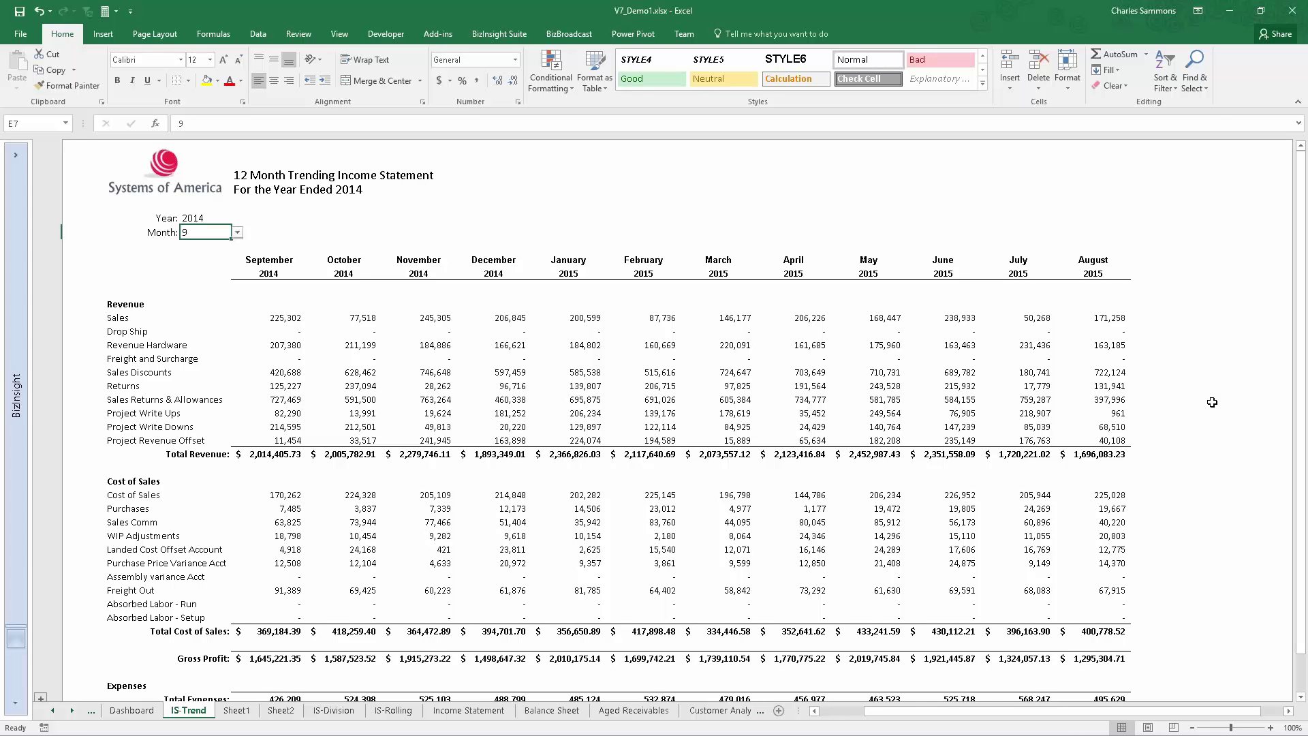
Step: Drill down on the January 2015 Revenue Hardware balance with a BizInsight Table drilldown
left_click(590, 347)
right_click(590, 346)
mouse_move(668, 664)
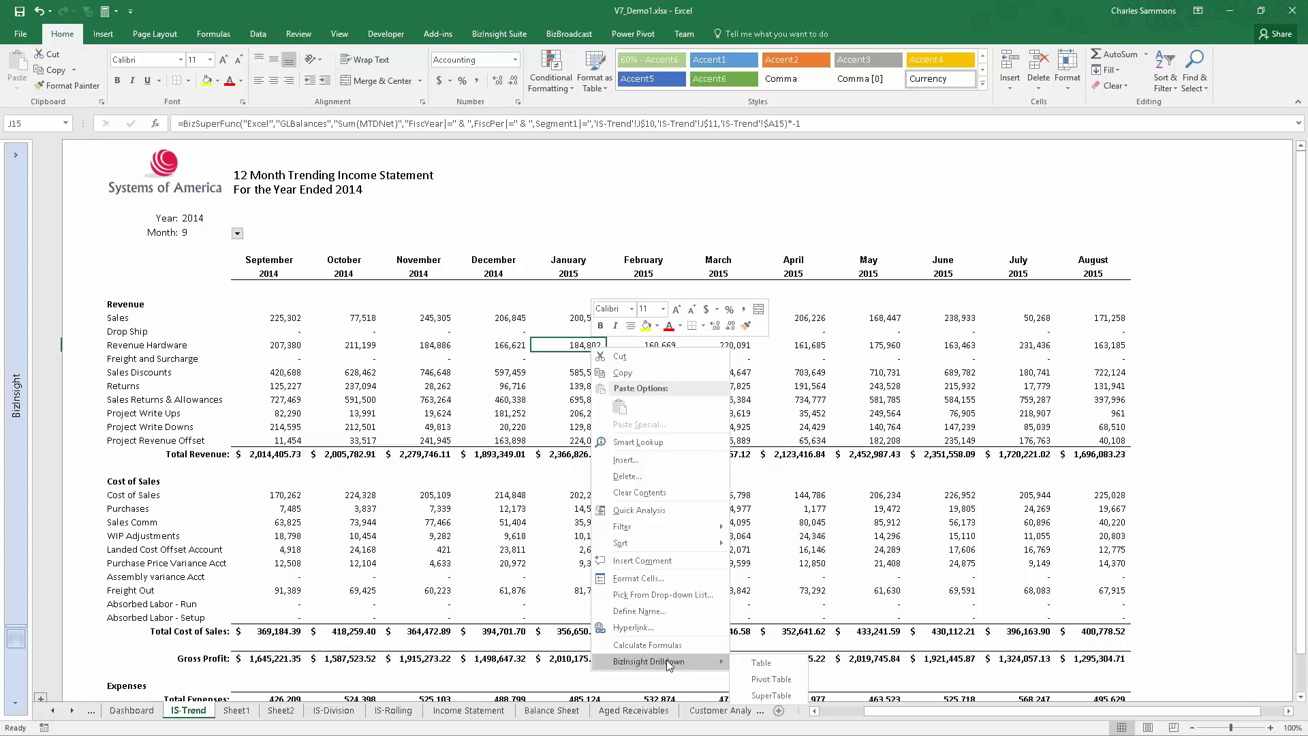
left_click(763, 666)
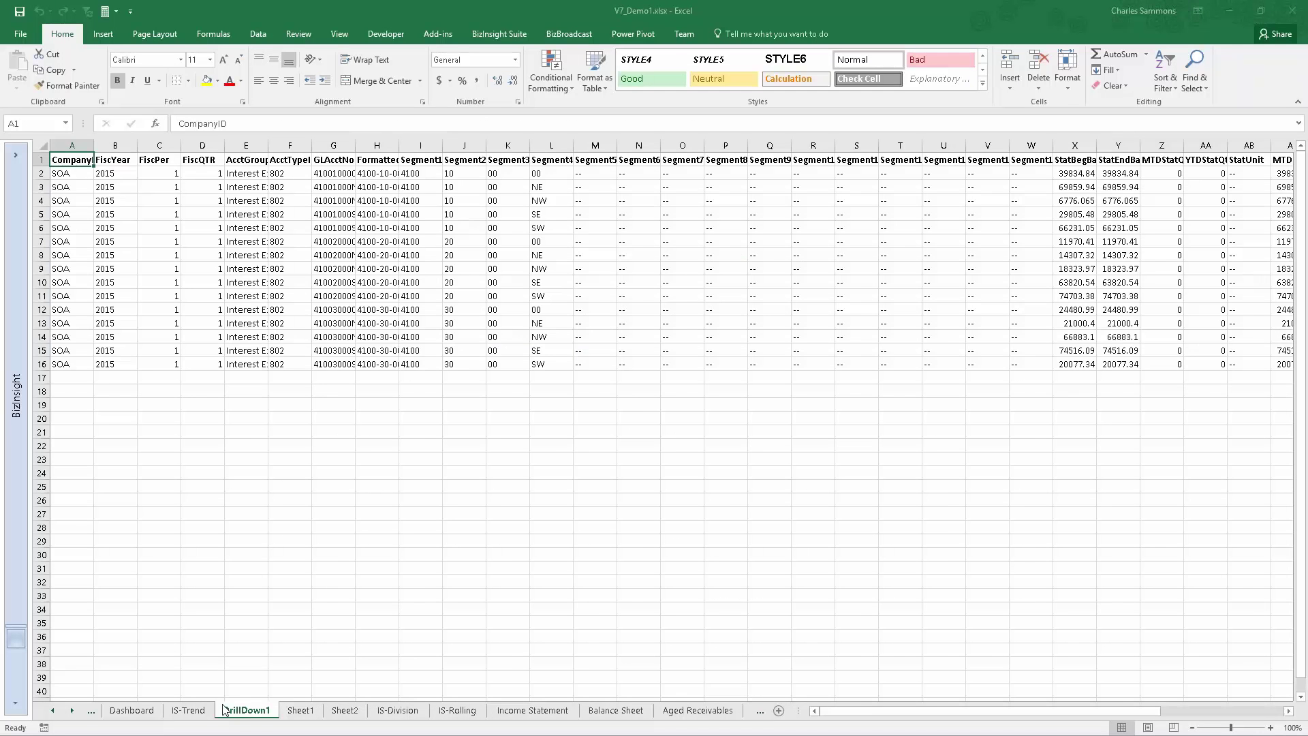
Step: Return to the IS-Trend sheet and run another Table drilldown on the January 2015 Revenue Hardware balance
left_click(188, 710)
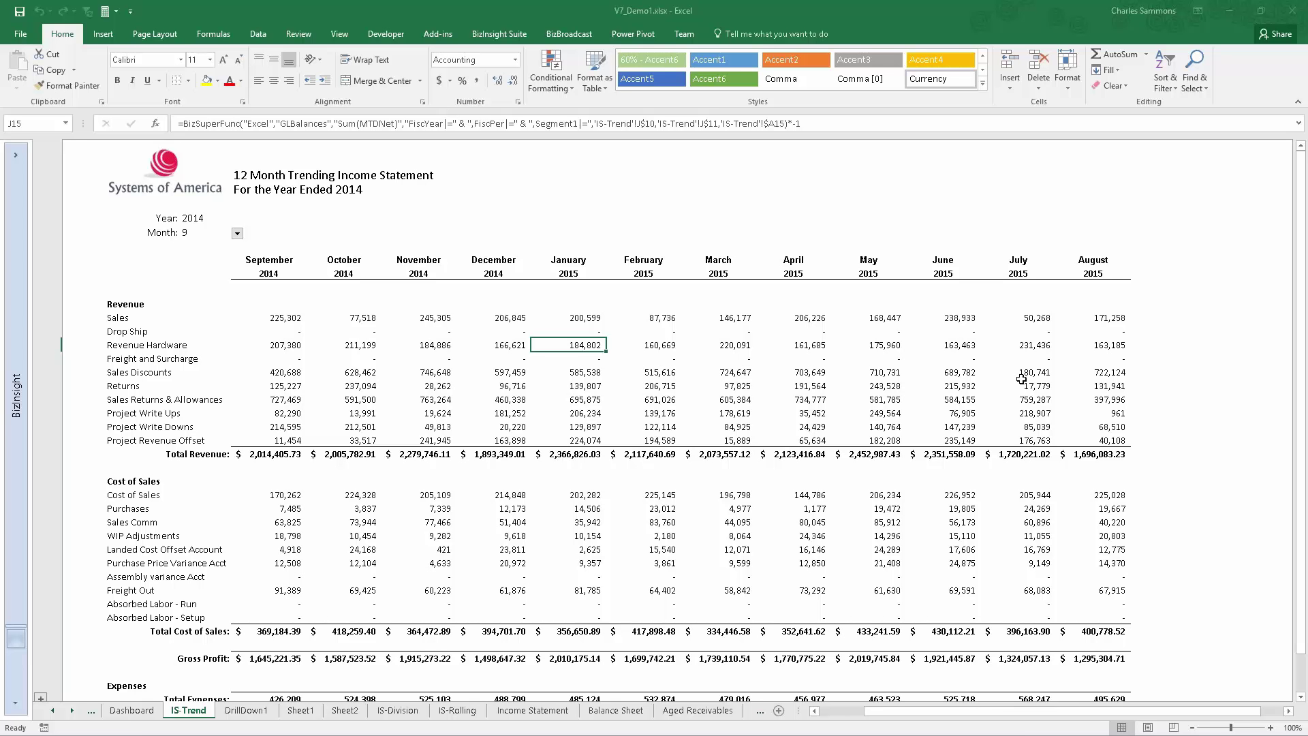
right_click(573, 345)
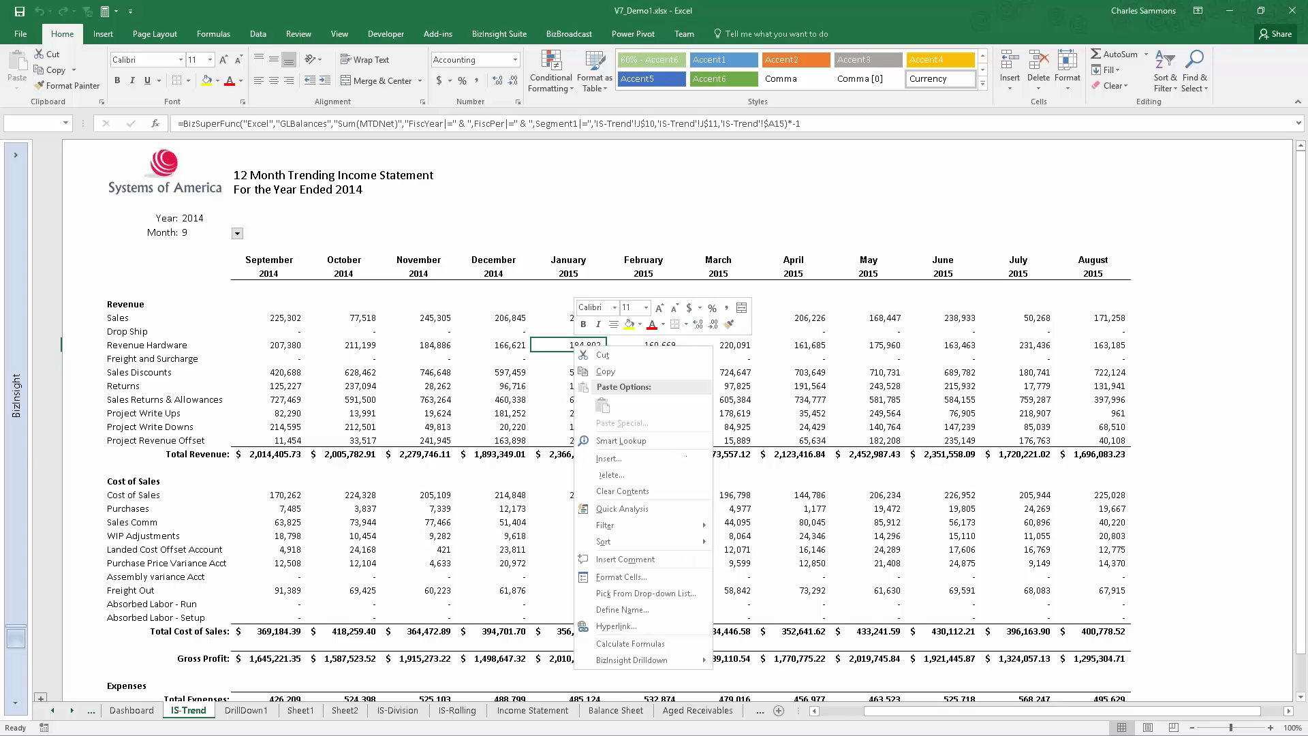
mouse_move(635, 662)
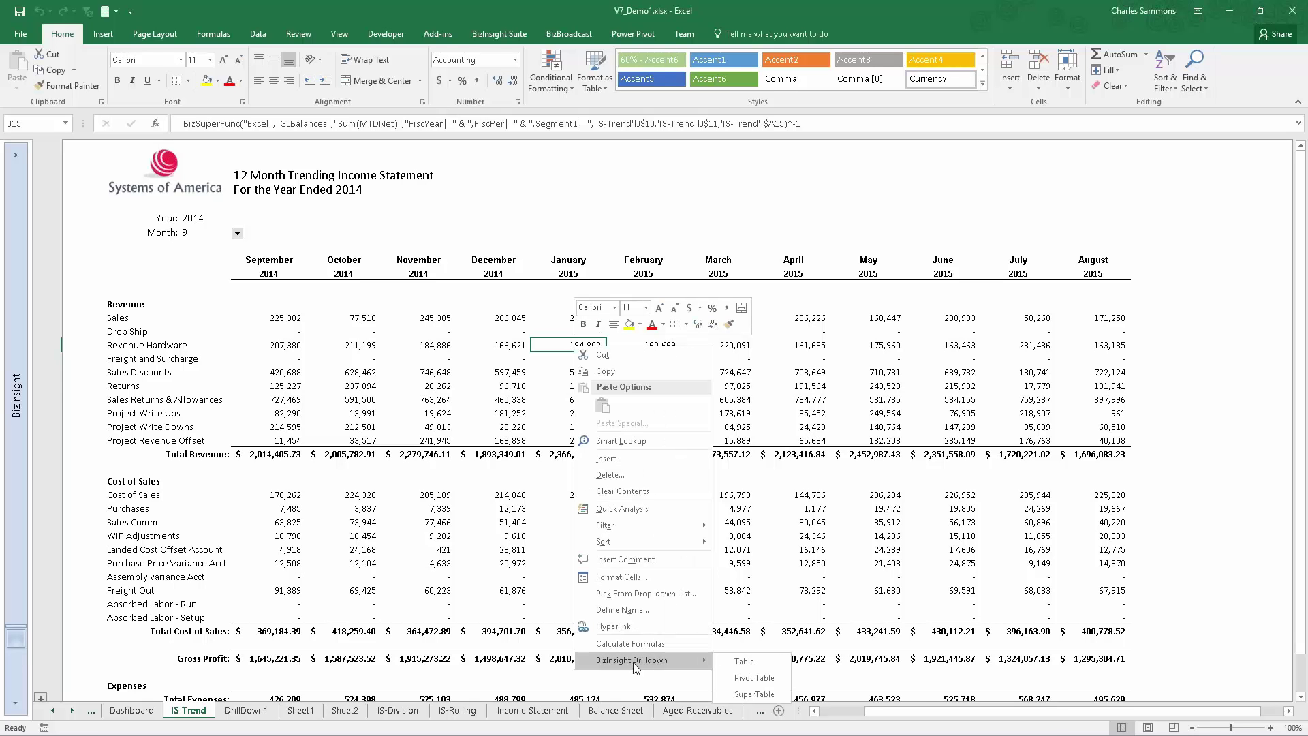
left_click(746, 668)
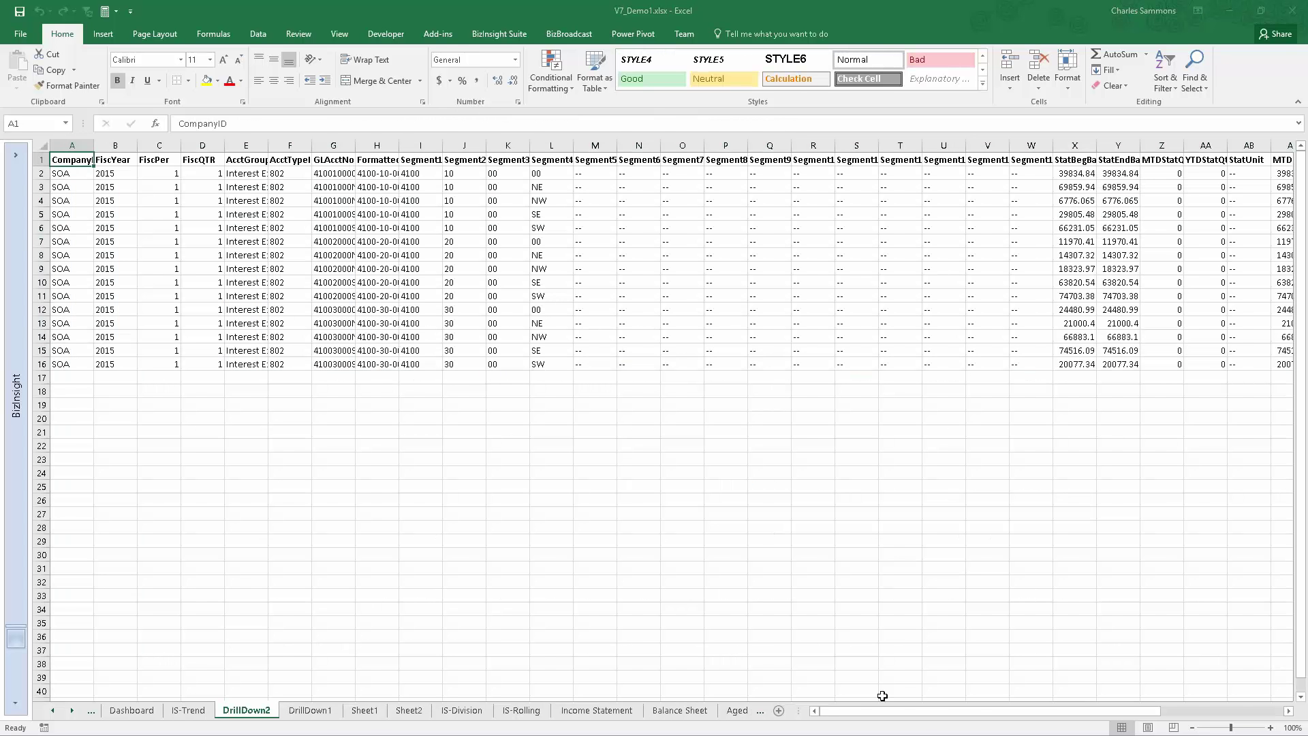
mouse_move(904, 712)
left_mouse_down()
mouse_move(1055, 713)
mouse_move(927, 711)
left_mouse_up()
Step: Delete the DrillDown2 sheet and go back to the IS-Trend sheet
right_click(239, 714)
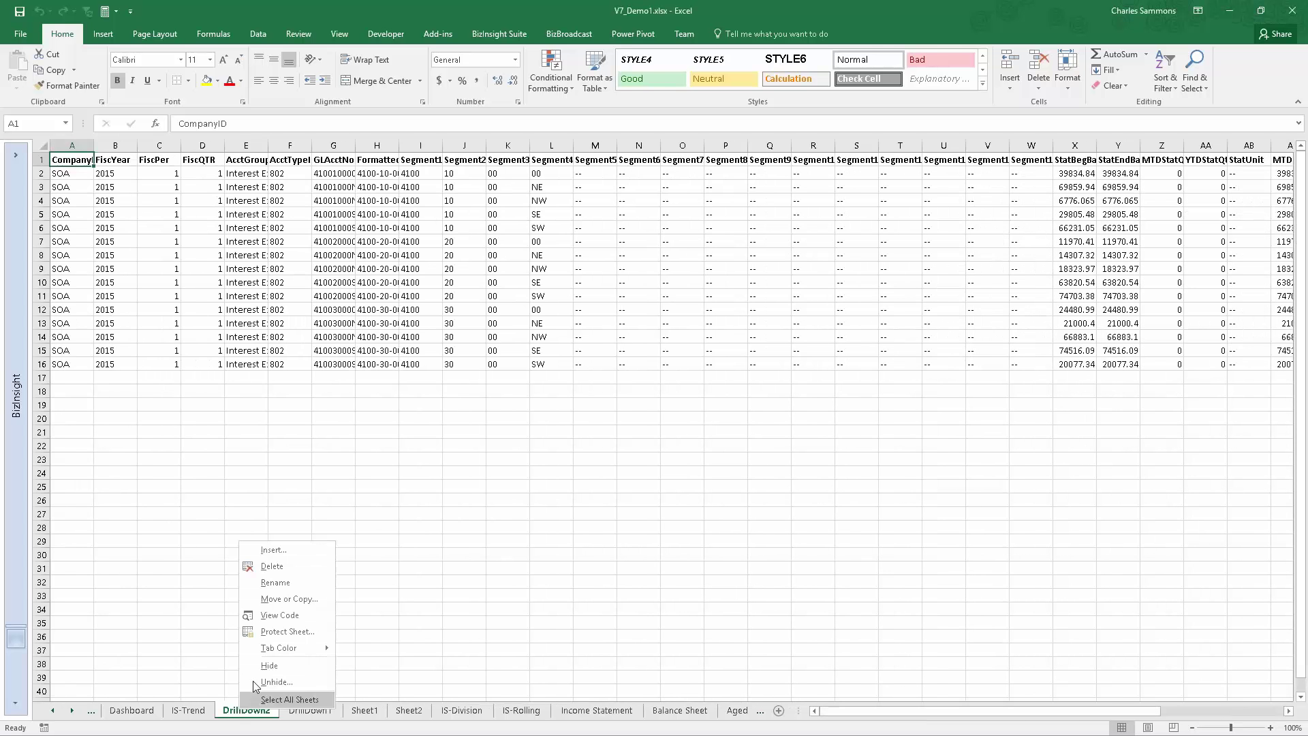
left_click(285, 566)
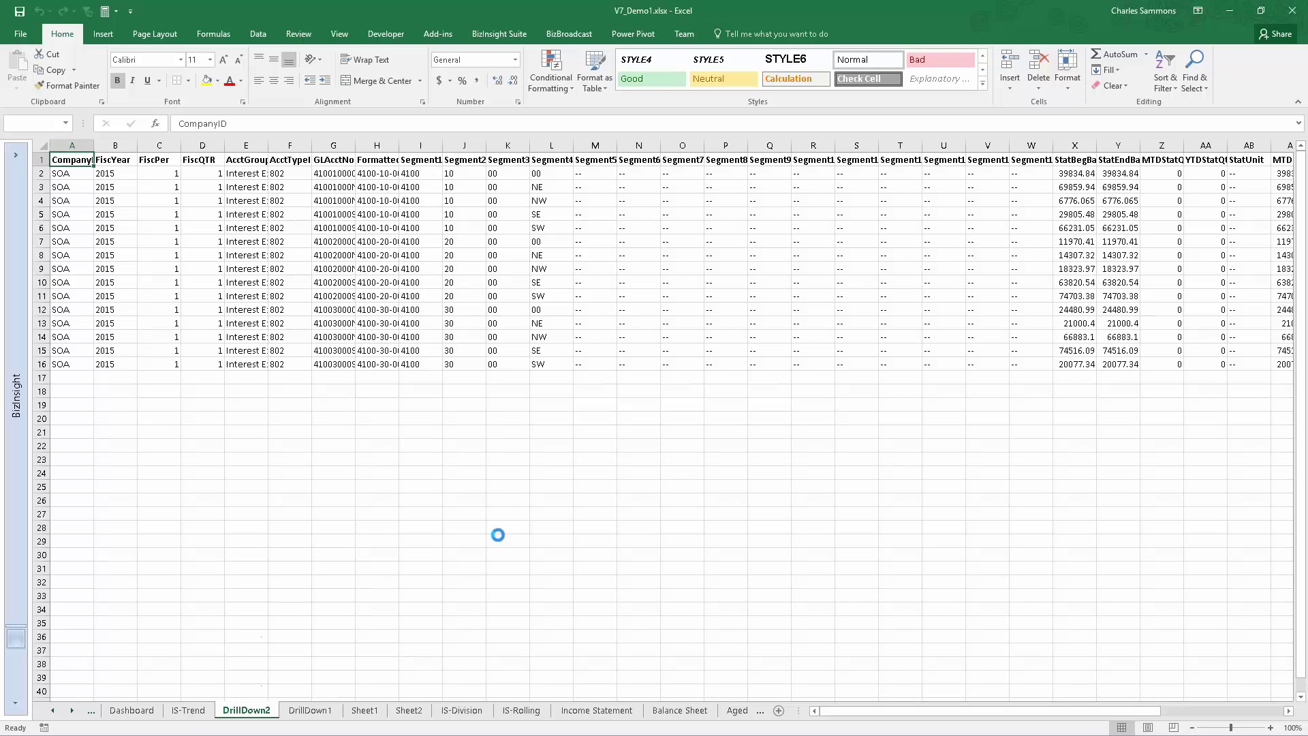
left_click(188, 710)
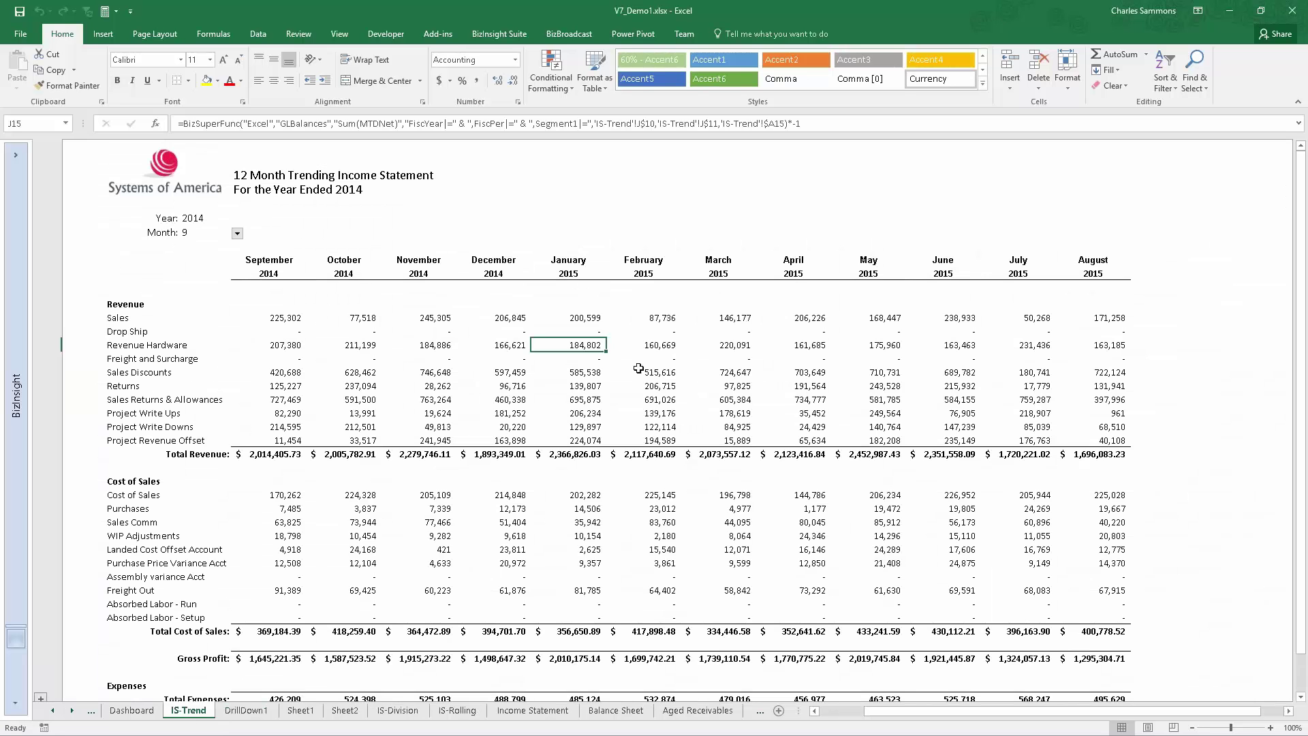
Step: Drill down on the January 2015 Revenue Hardware balance with a BizInsight Pivot Table drilldown
right_click(584, 344)
mouse_move(637, 661)
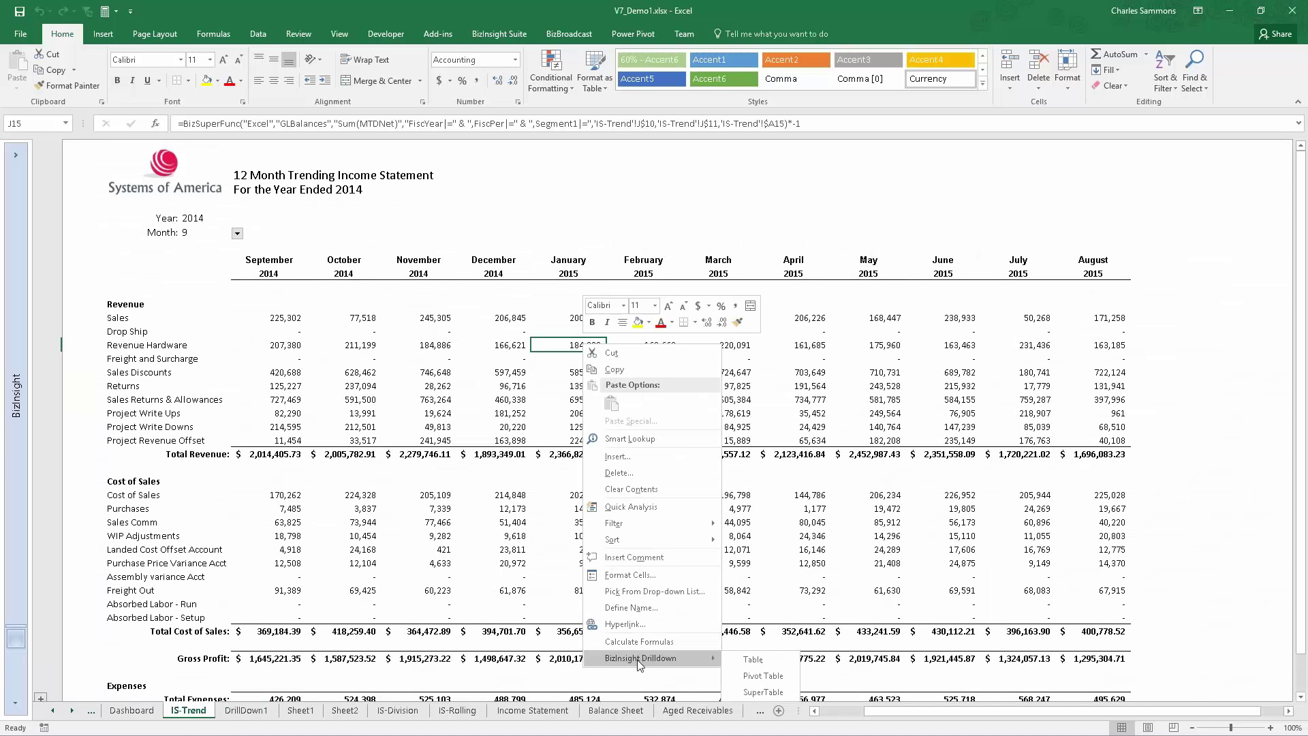
left_click(770, 677)
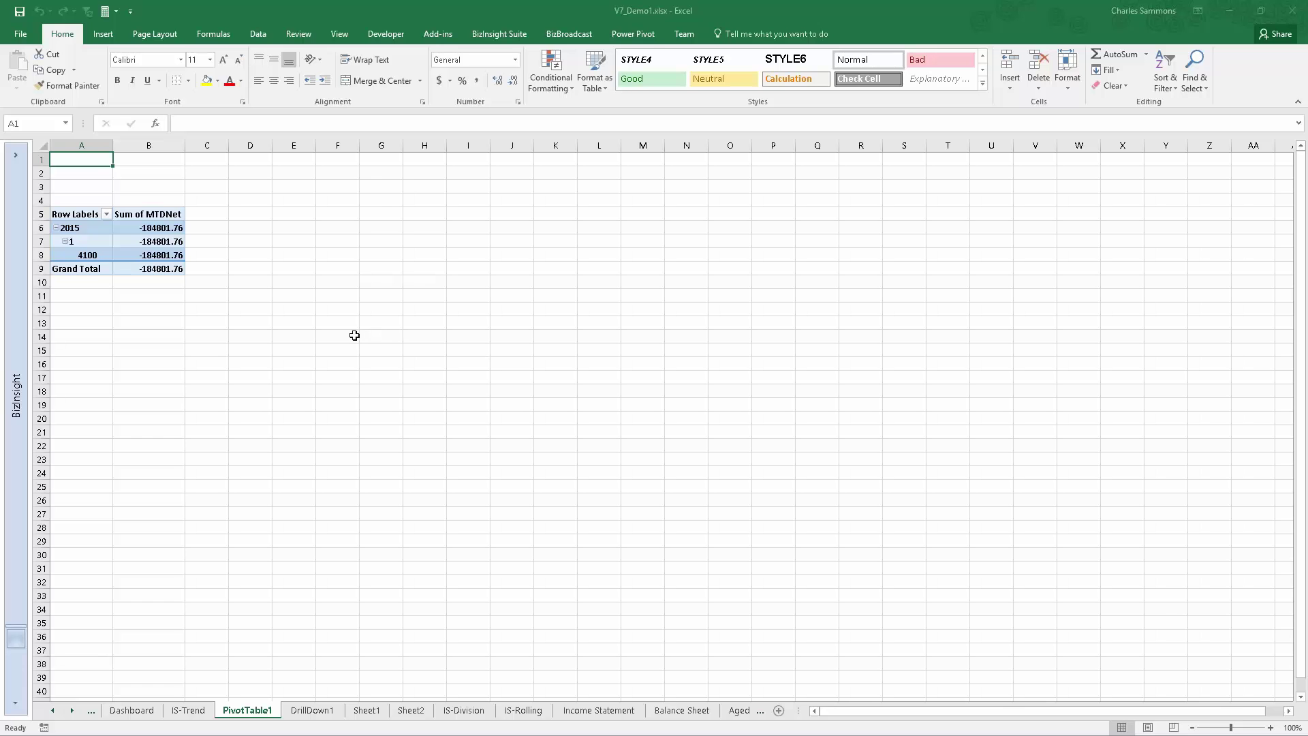
Step: Rearrange the pivot table with CompanyID and FiscYear as filters and GLAcctNo as rows, replacing FiscPer and Segment1
left_click(170, 215)
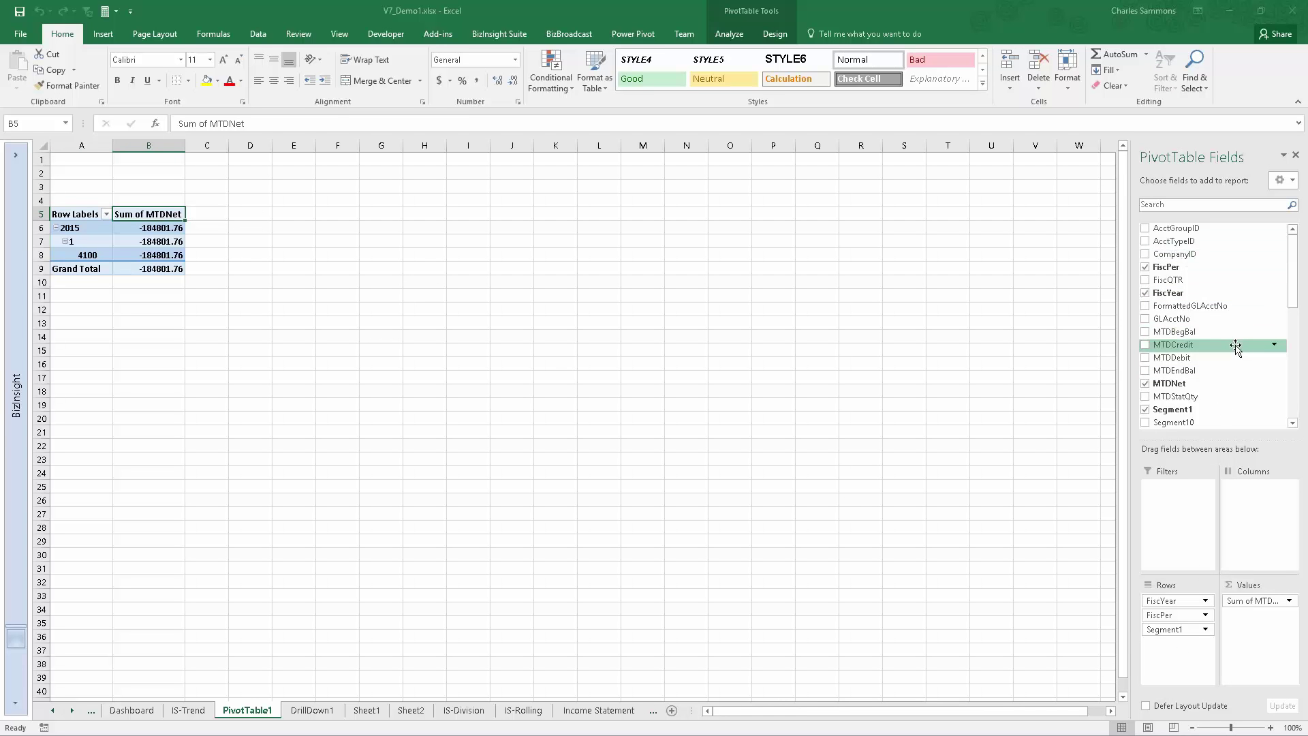
left_click_drag(1189, 254, 1167, 494)
left_click_drag(1175, 600, 1177, 508)
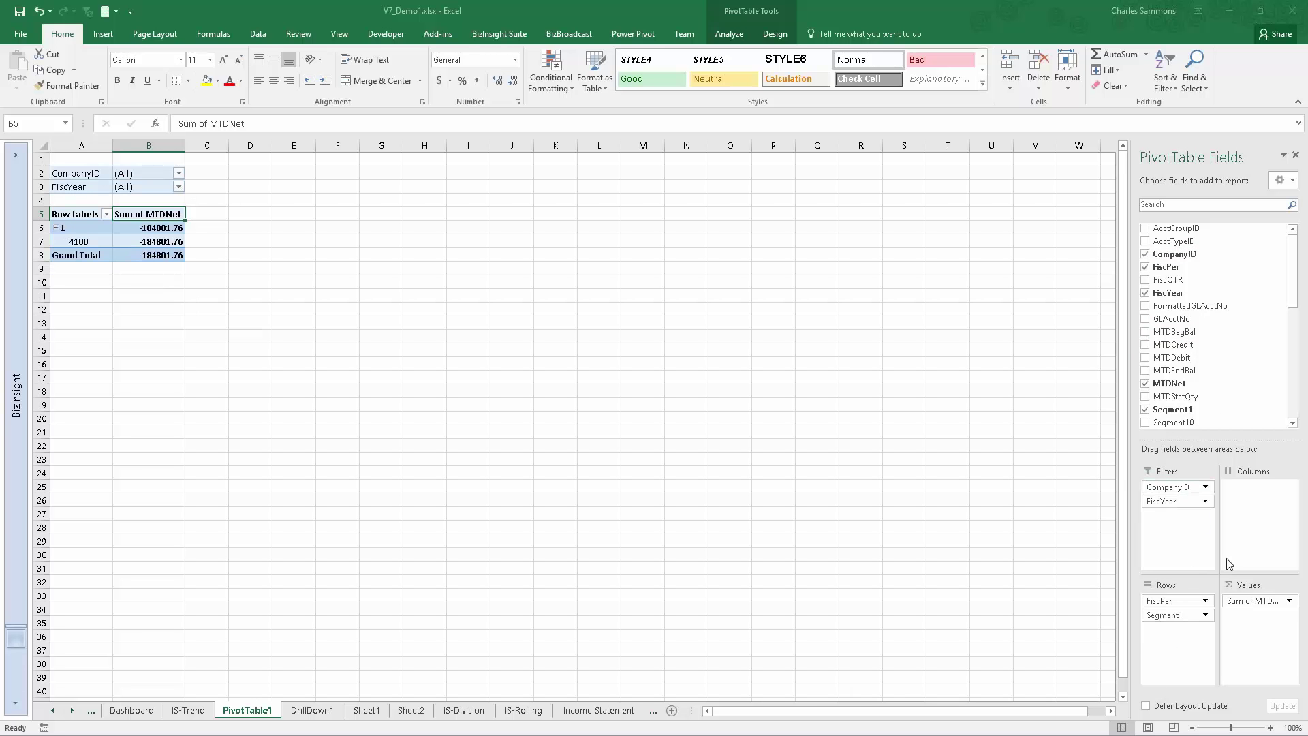
left_click_drag(1189, 611, 1219, 361)
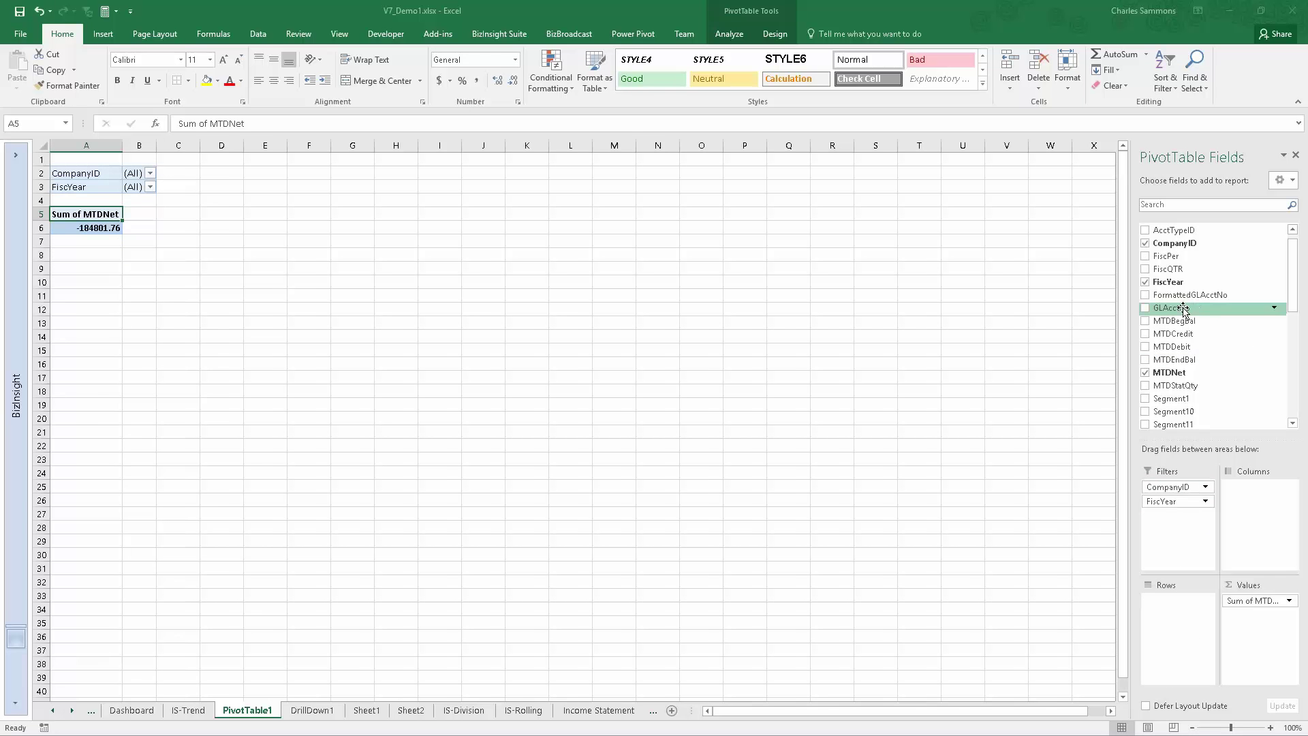
left_click_drag(1172, 307, 1175, 613)
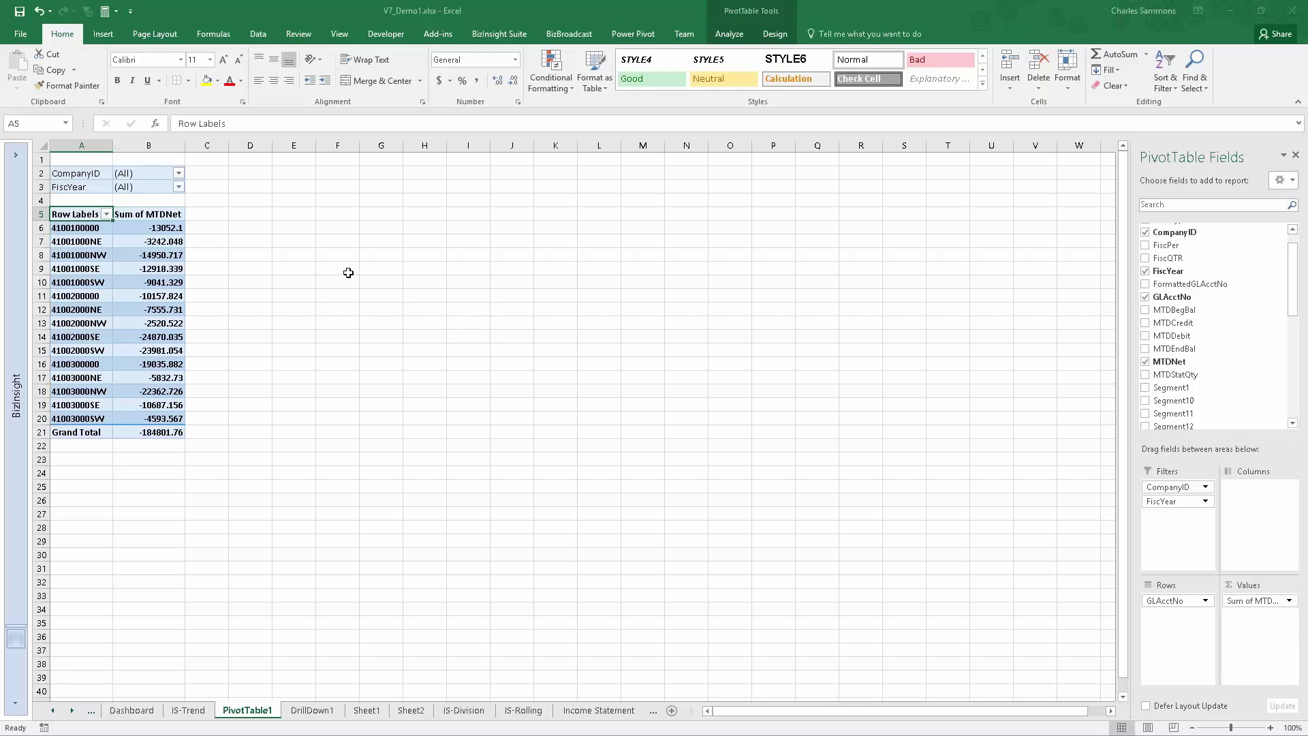
Step: Show the underlying records of the MTDNet amount in pivot cell B8 and examine the detail columns
left_click(155, 256)
double_click(156, 256)
left_click(735, 346)
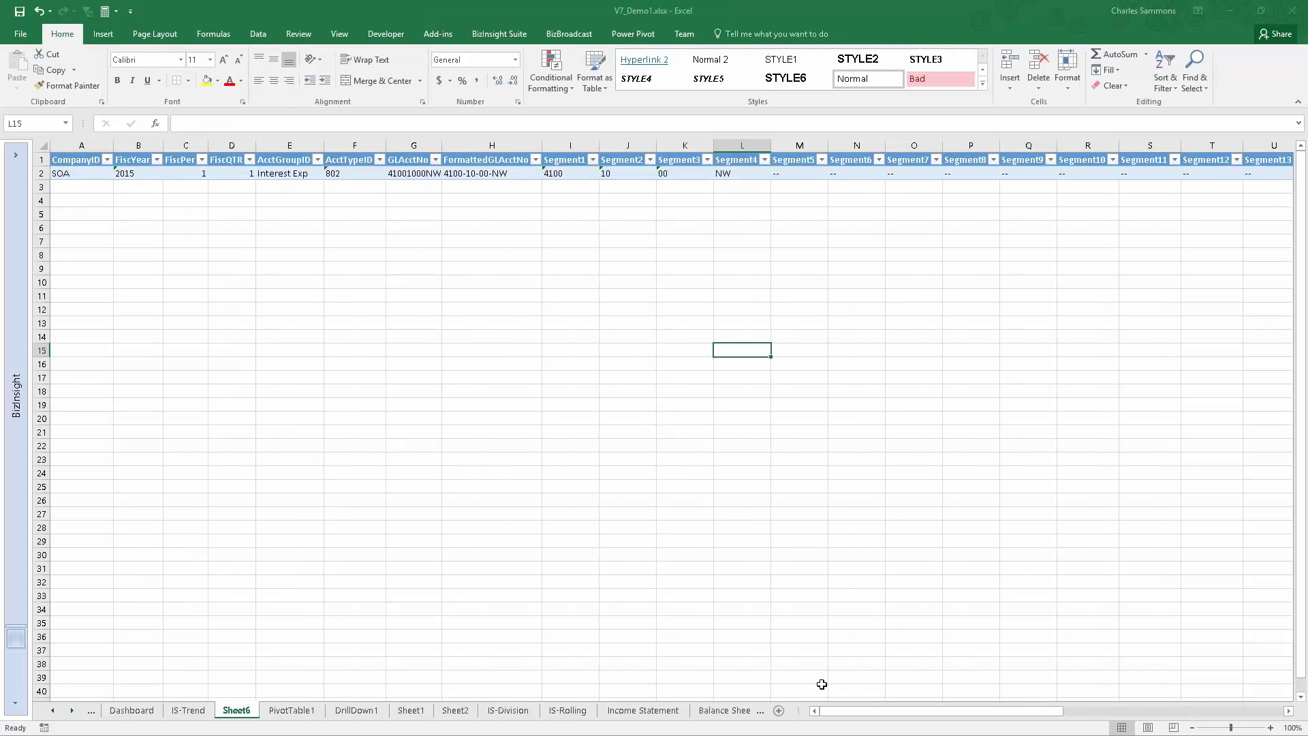
left_click_drag(845, 719, 681, 678)
Step: Delete the Sheet6, PivotTable1 and DrillDown1 sheets from the workbook, confirming each deletion
right_click(233, 717)
left_click(273, 567)
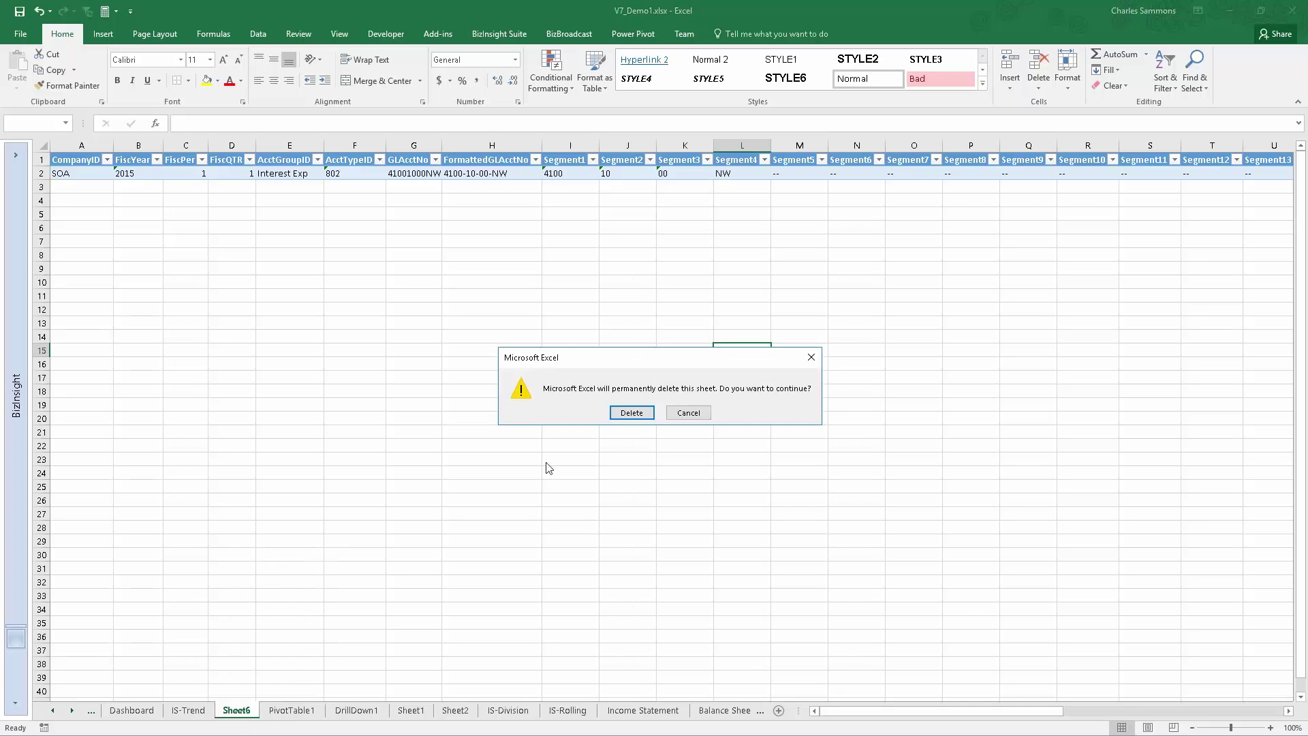
left_click(630, 413)
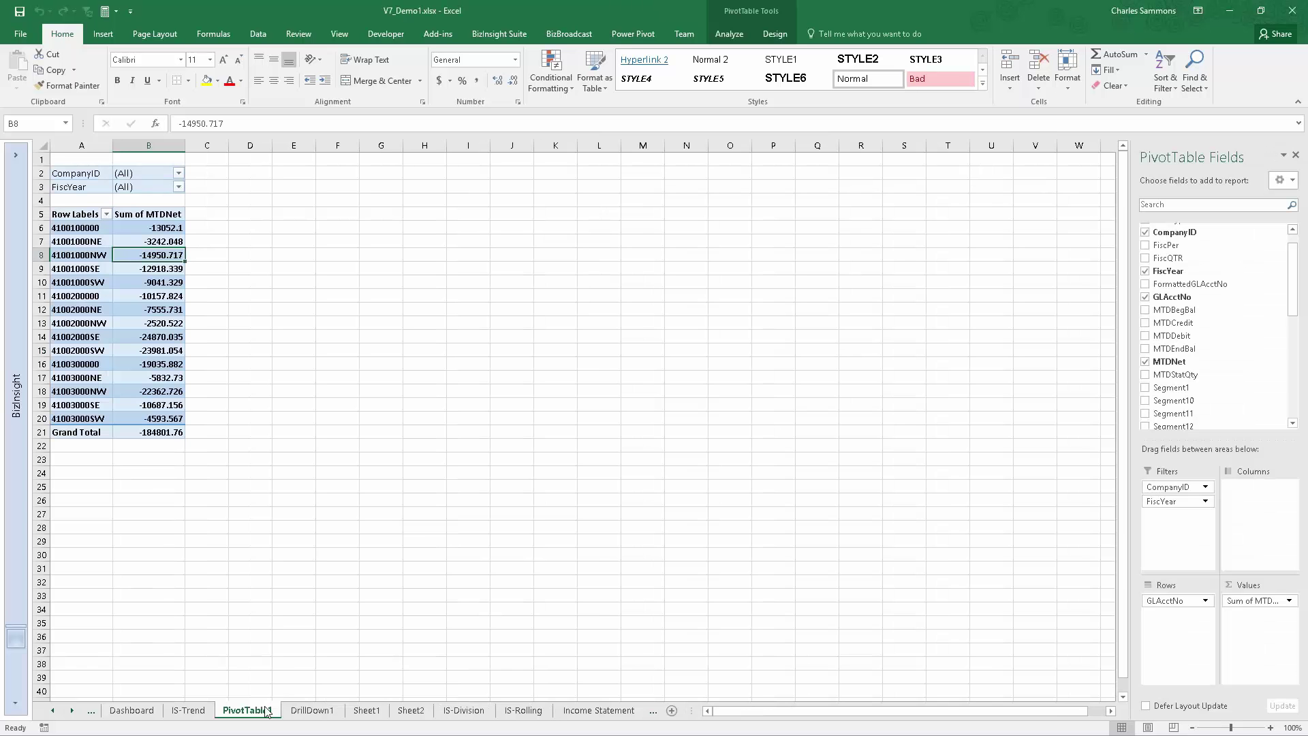
right_click(266, 712)
left_click(317, 563)
left_click(627, 413)
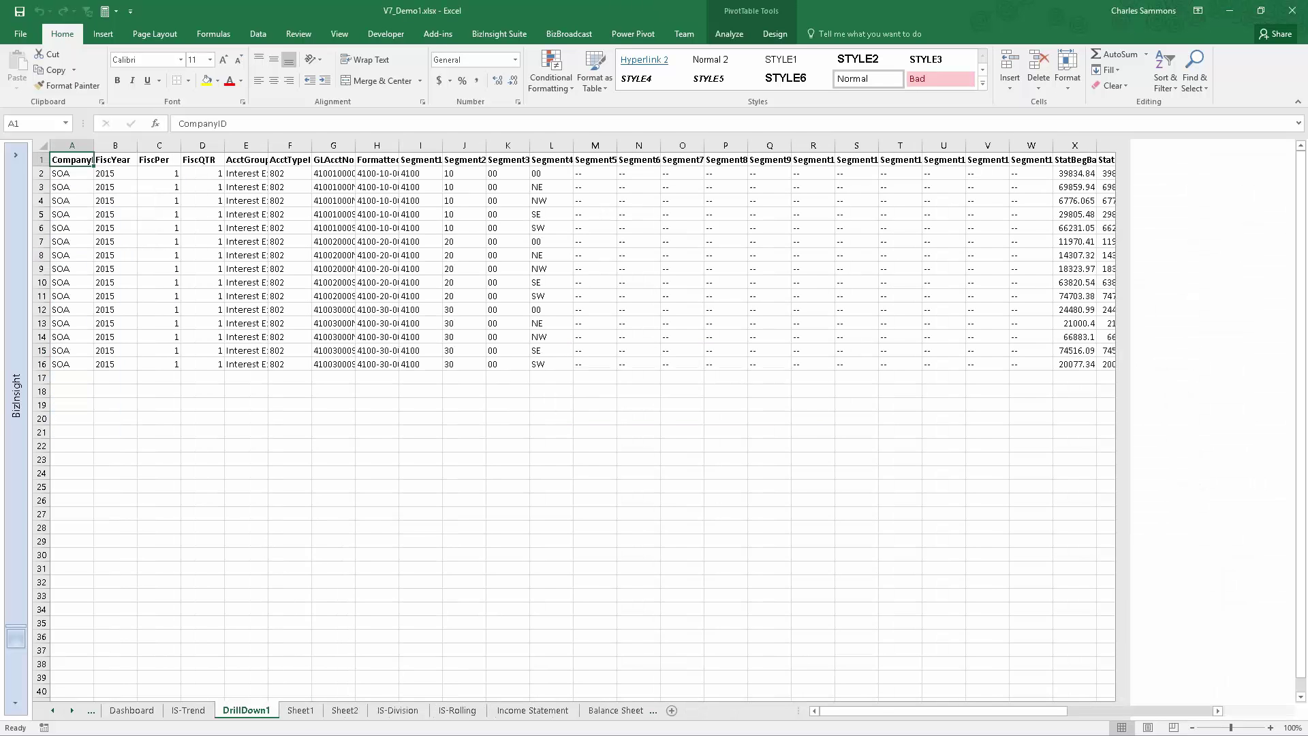
right_click(244, 712)
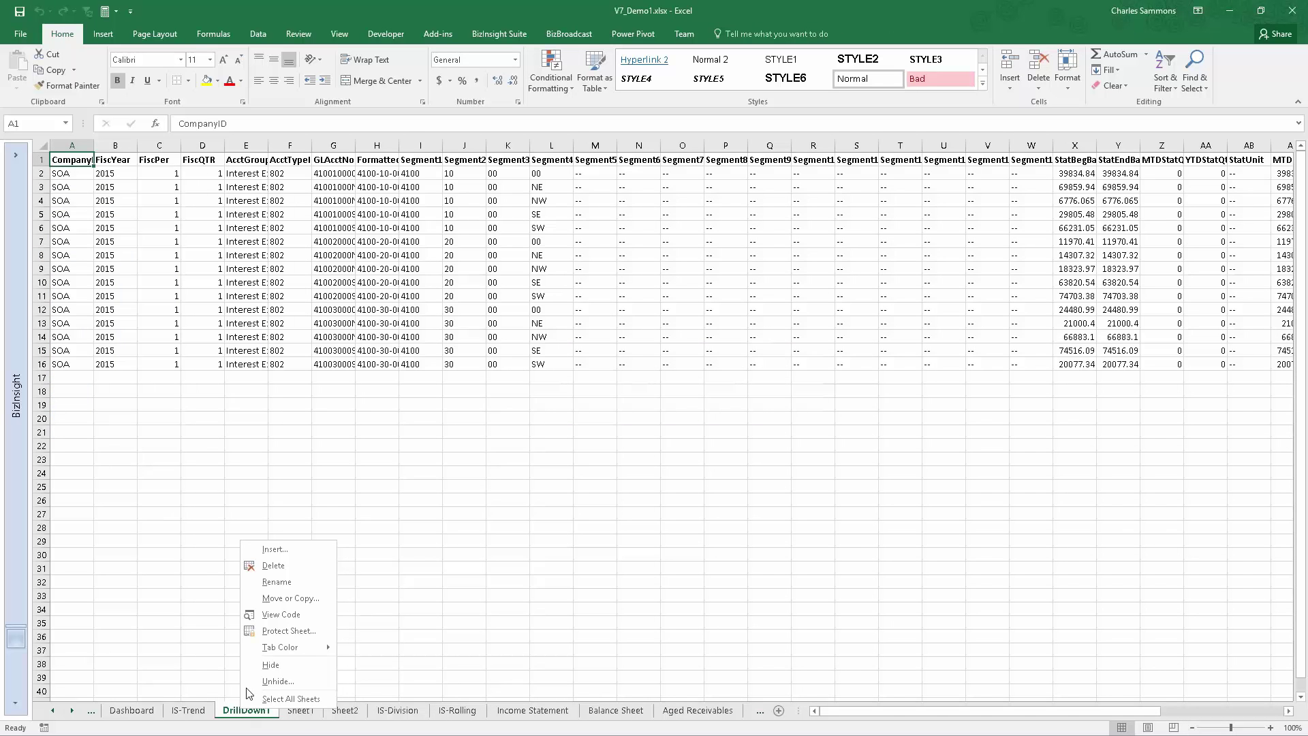
left_click(297, 567)
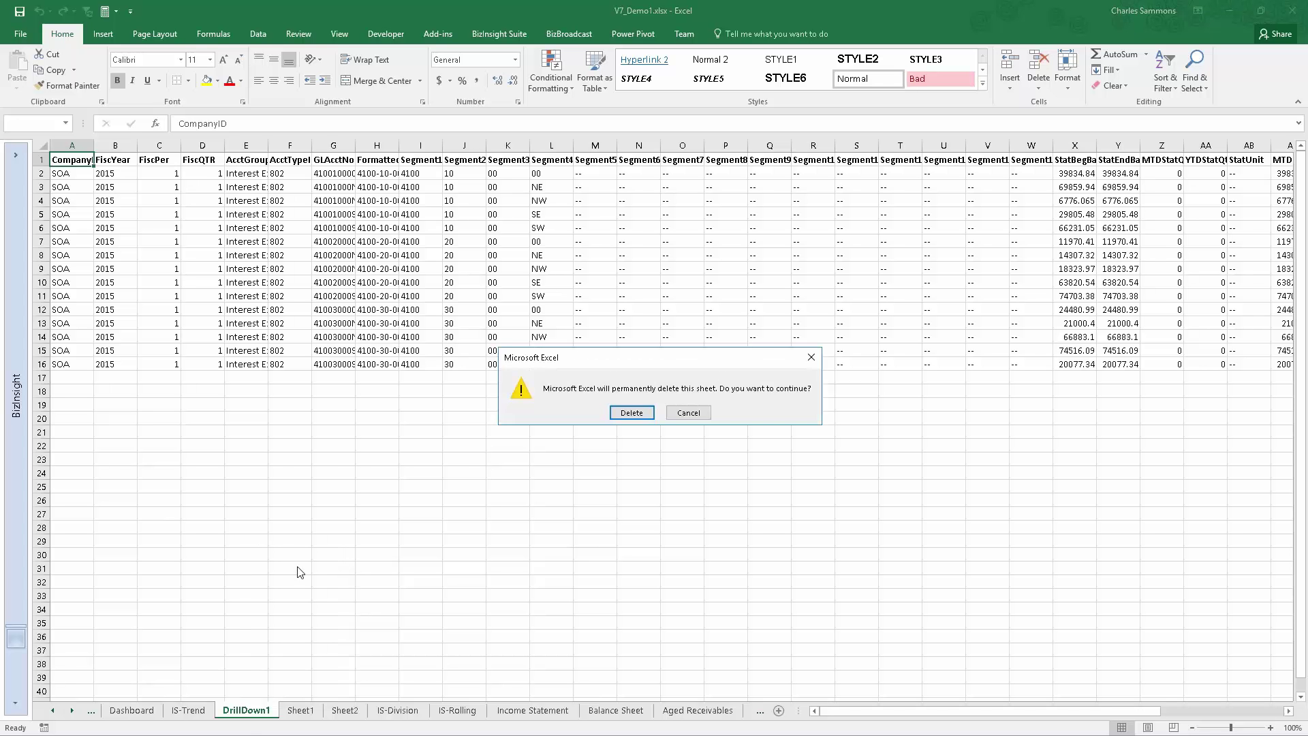
left_click(627, 413)
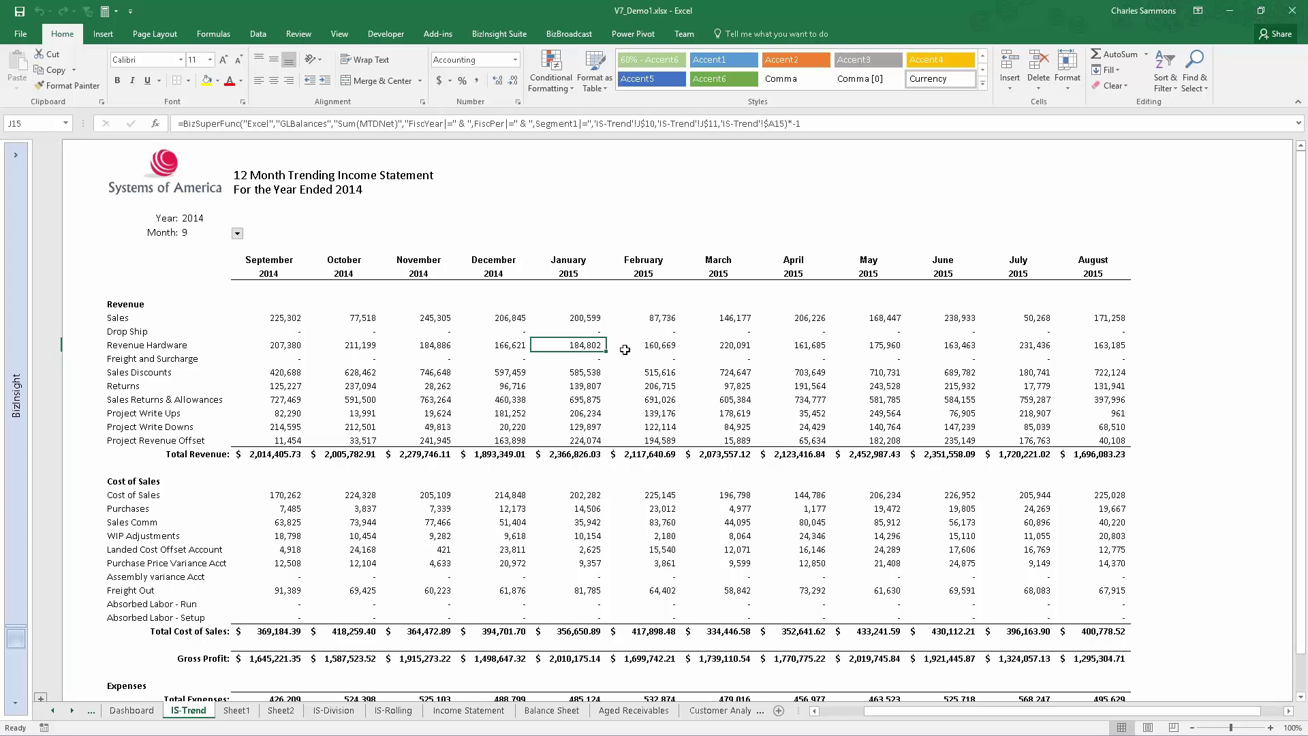
Step: Run a BizInsight drilldown on the January 2015 Revenue Hardware balance to list its underlying records
right_click(583, 345)
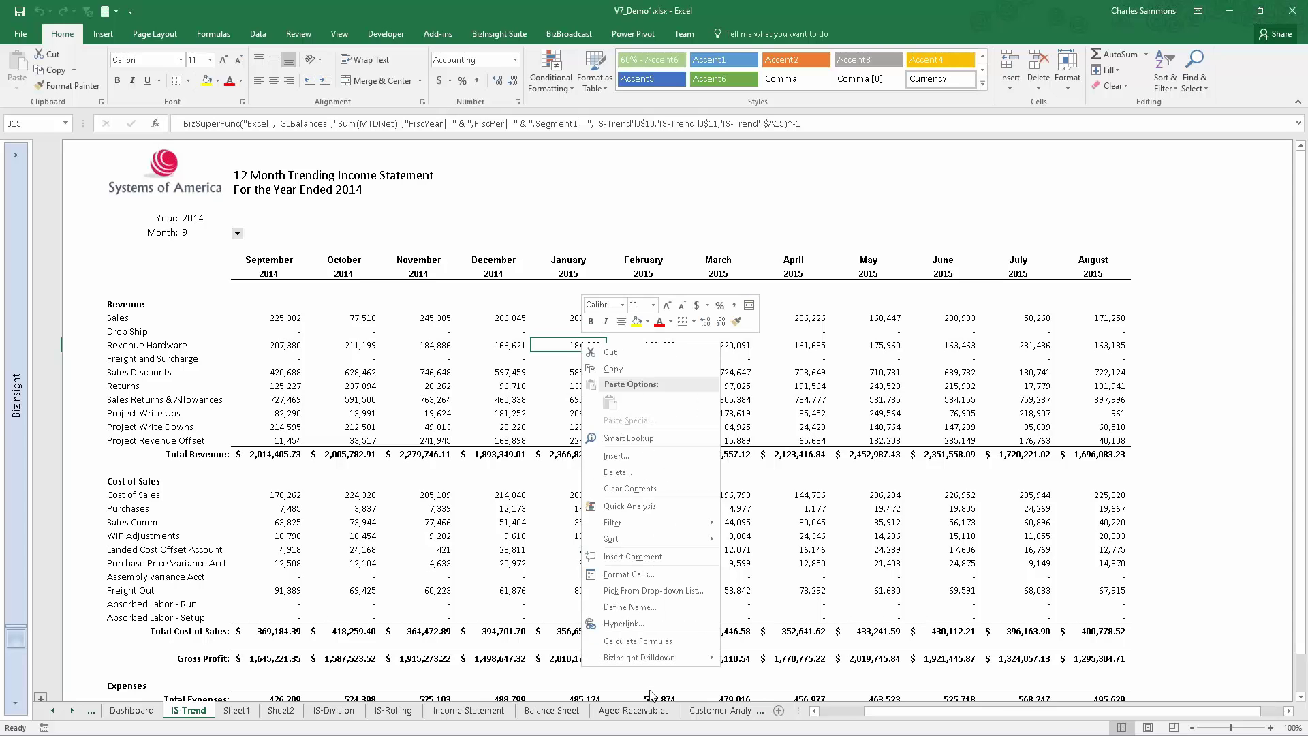
mouse_move(673, 659)
left_click(765, 657)
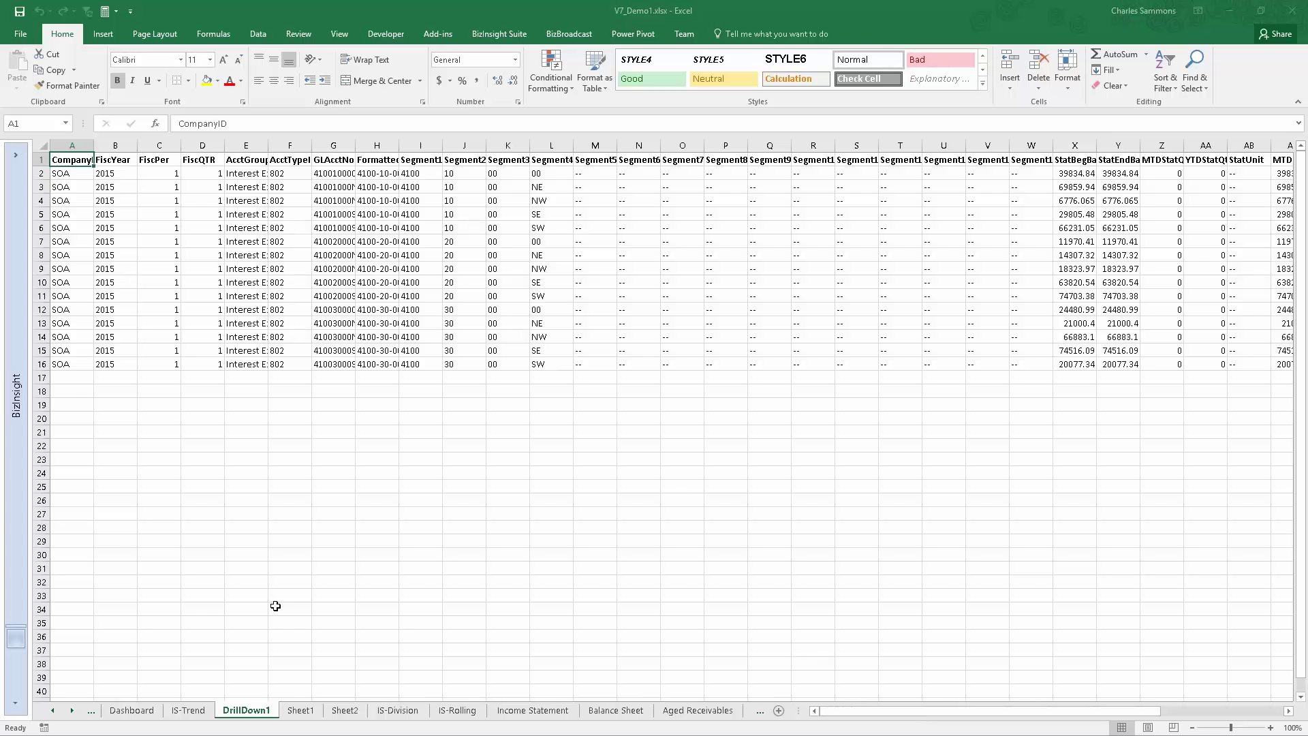
Step: Delete the DrillDown1 sheet, confirming the deletion, and return to the IS-Trend sheet
right_click(247, 711)
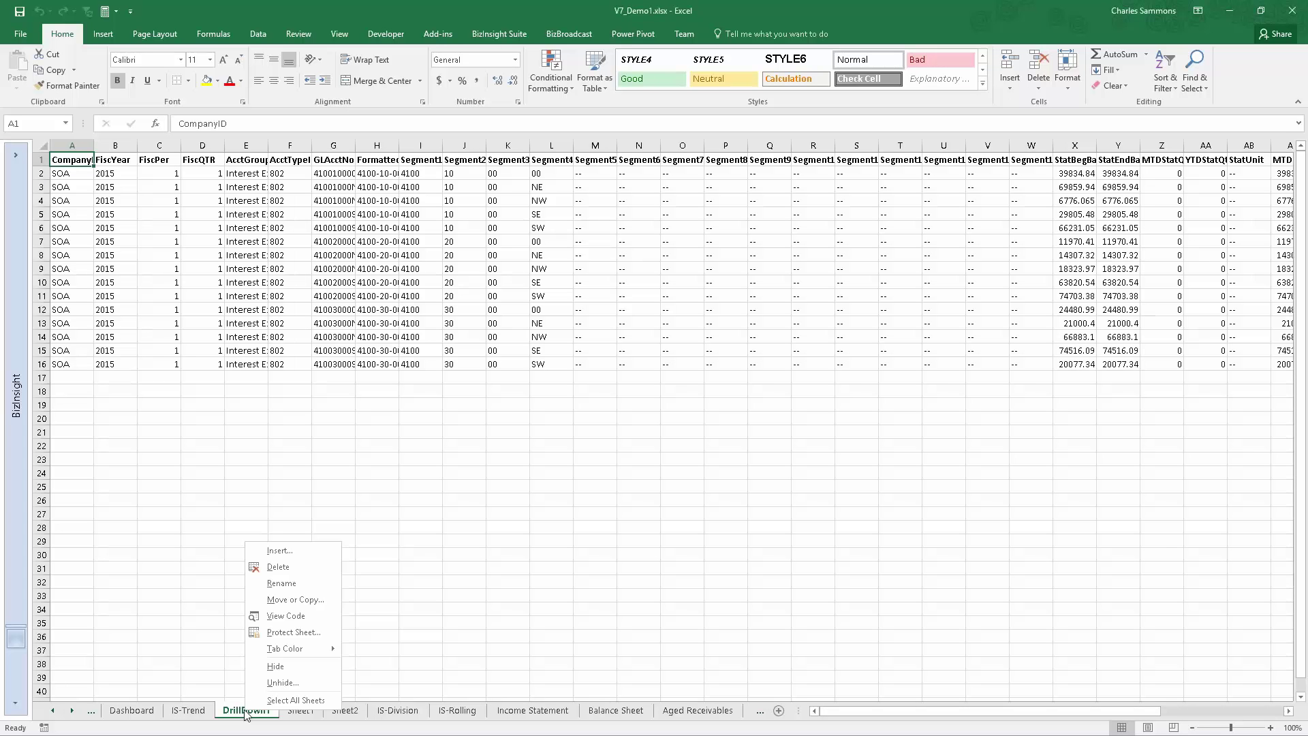
left_click(285, 567)
left_click(628, 414)
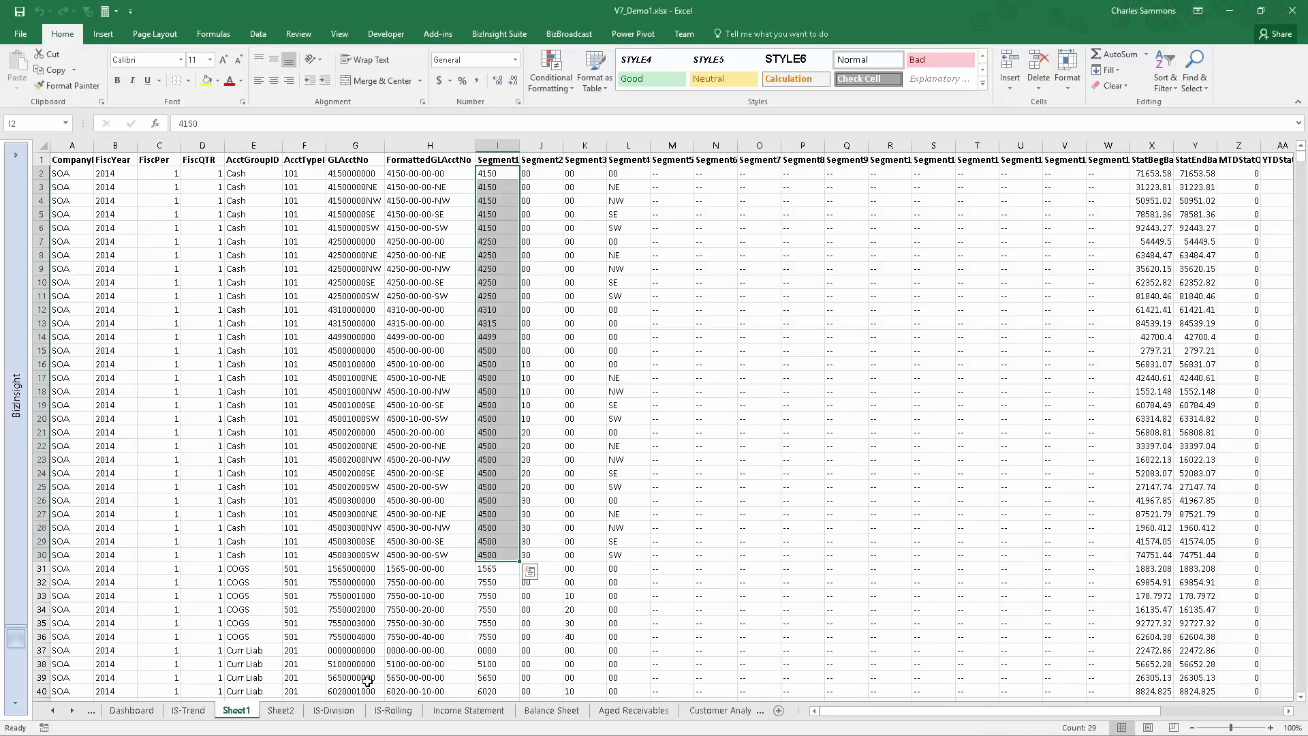
left_click(175, 709)
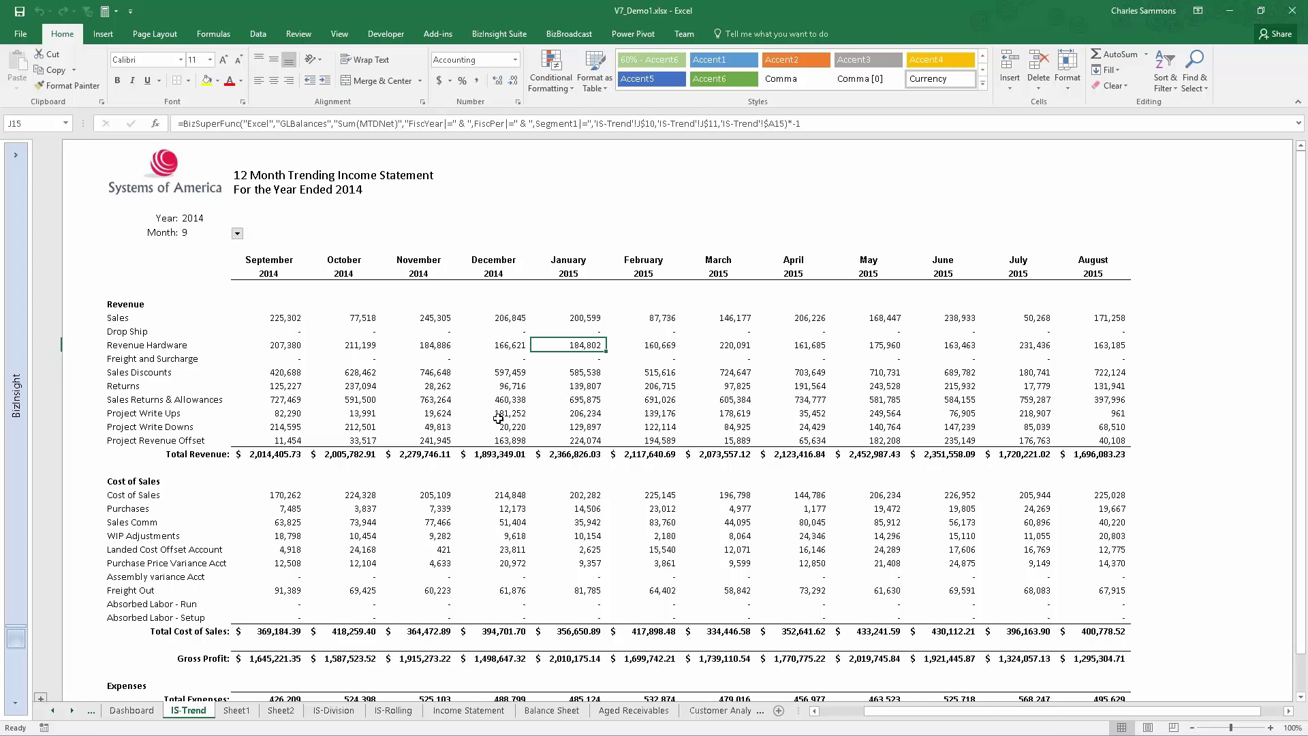
Step: Set the 12 Month Trending Income Statement's year to 2013 and its month to 6
left_click(196, 220)
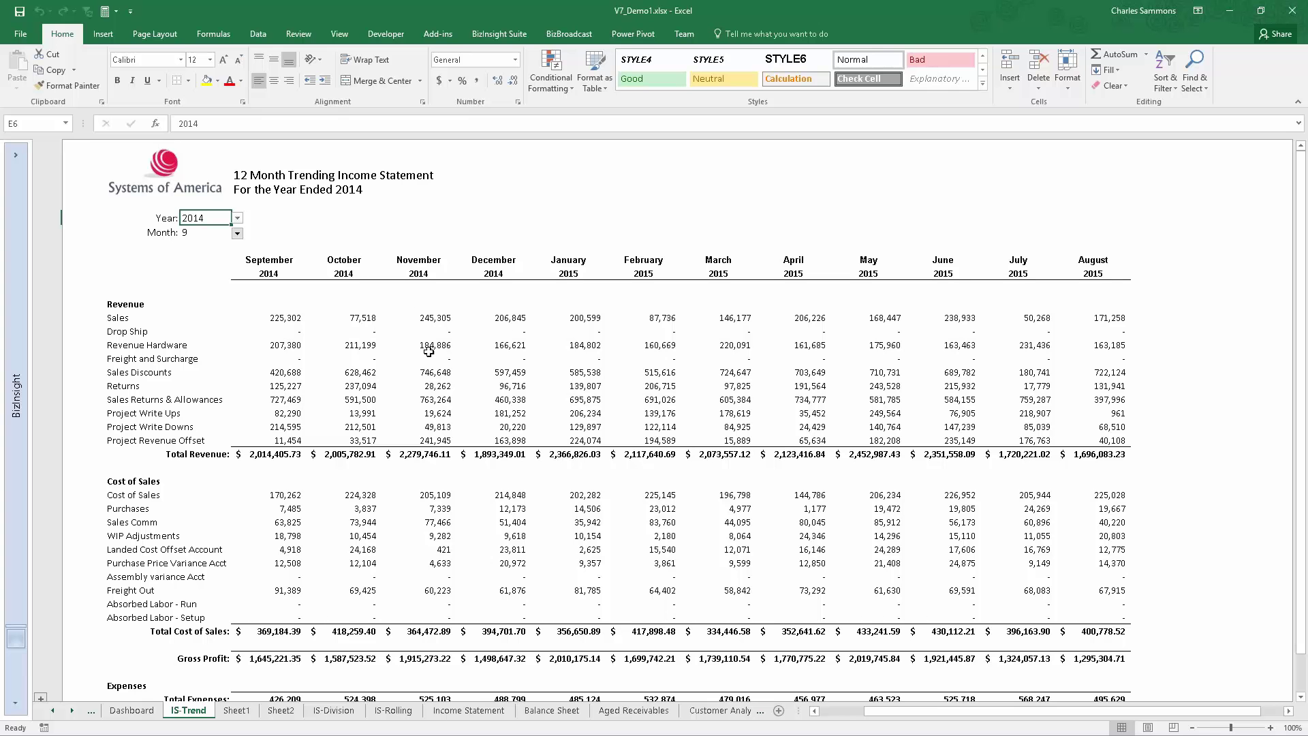
left_click(237, 219)
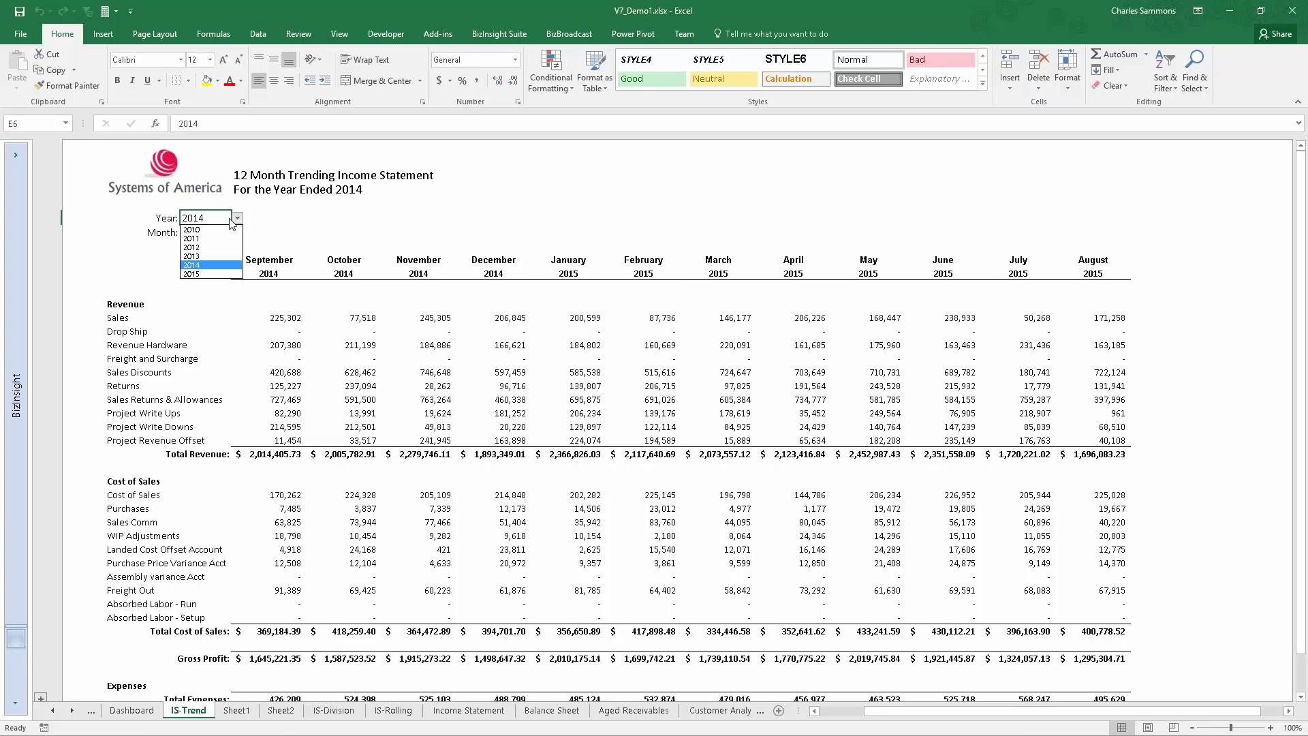
left_click(196, 265)
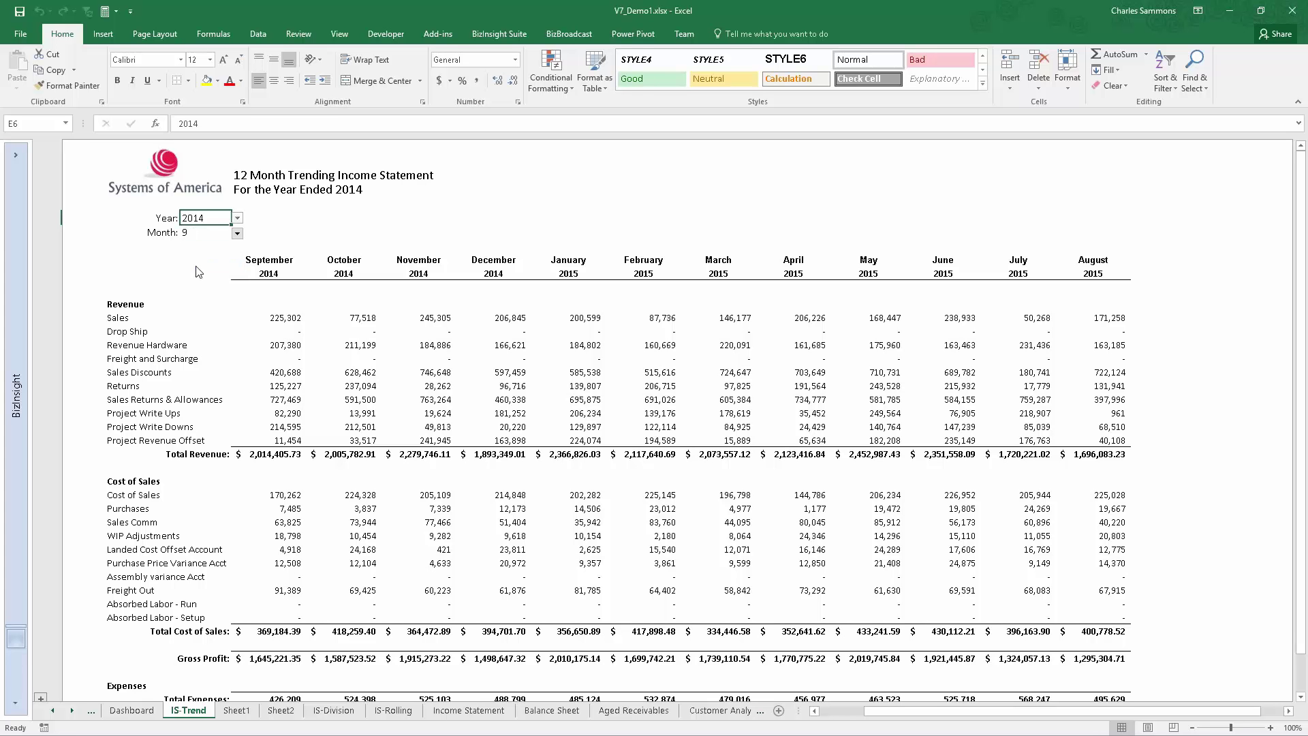
left_click(238, 218)
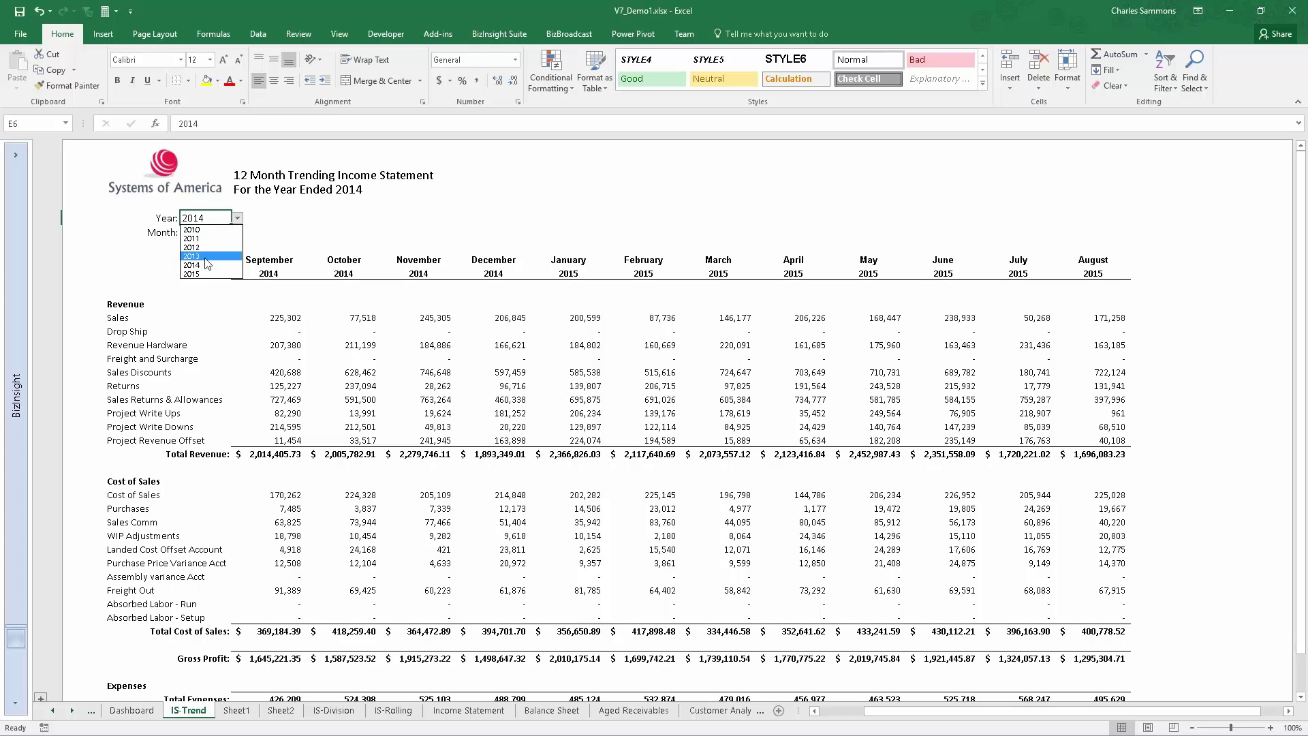
left_click(204, 242)
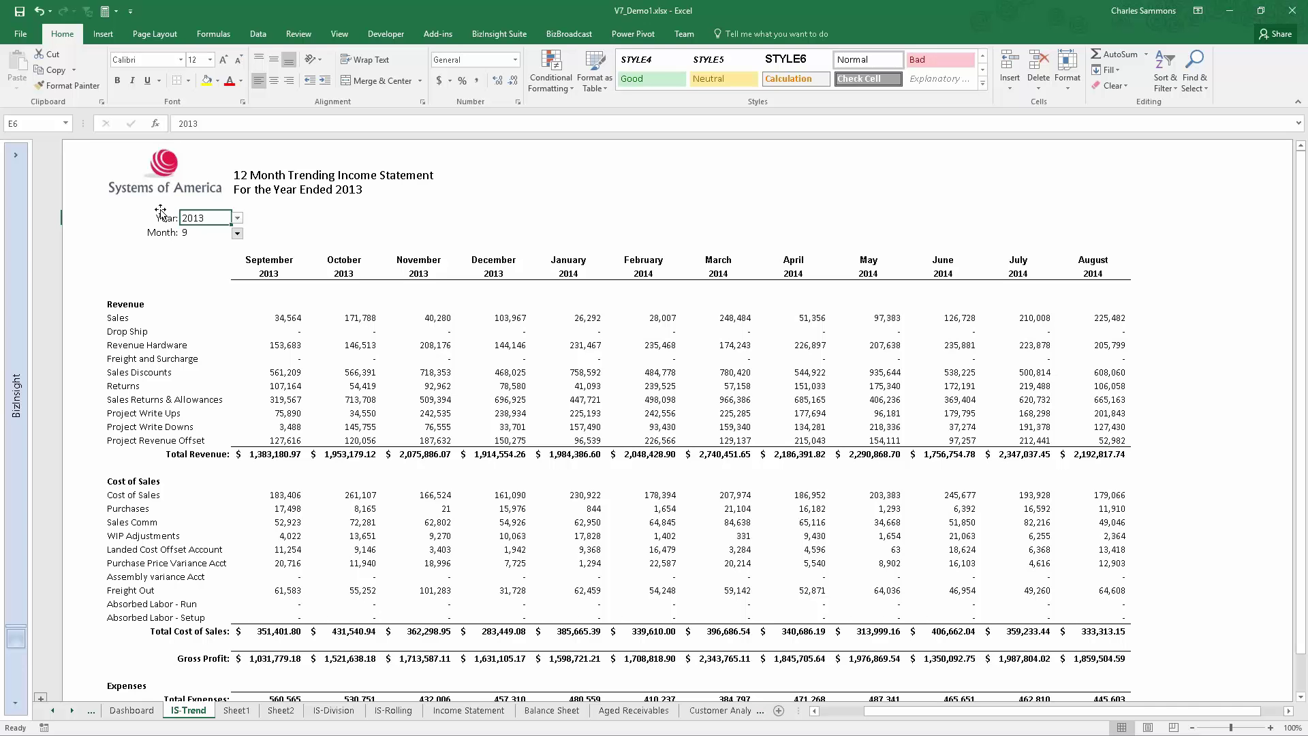
left_click(202, 232)
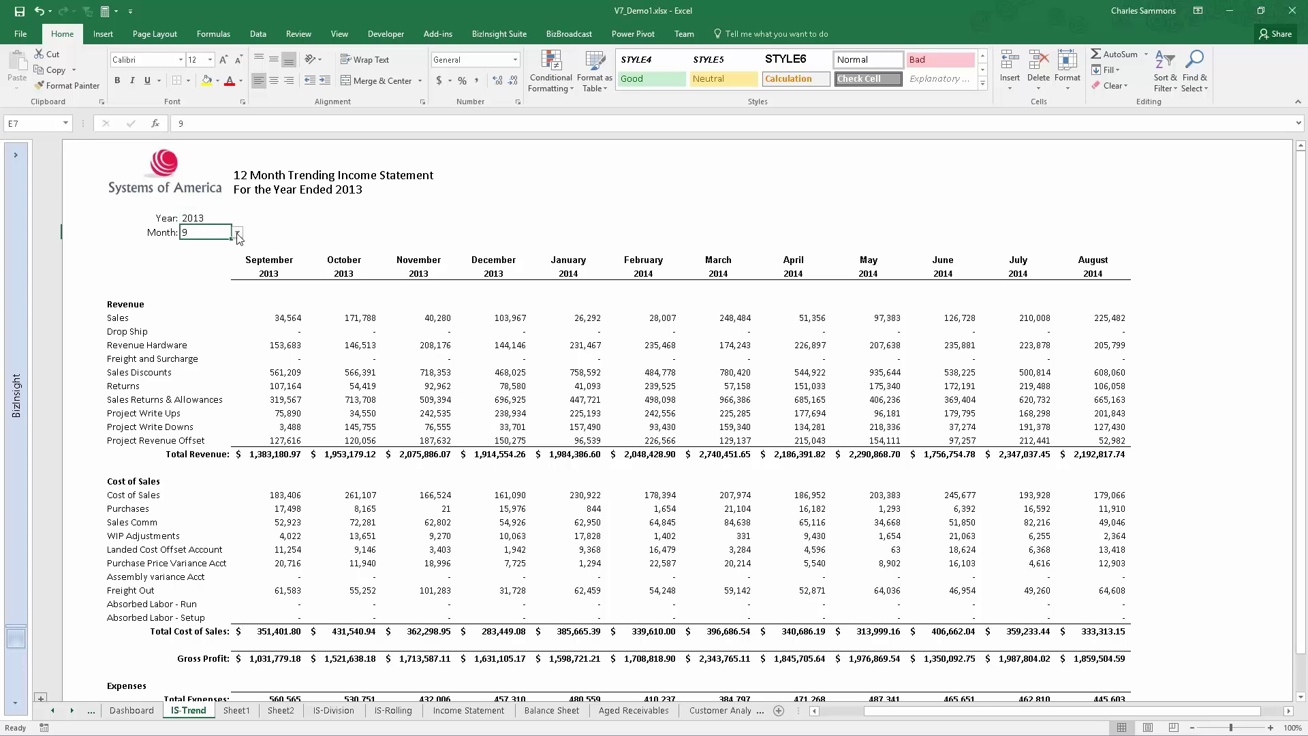
left_click(238, 233)
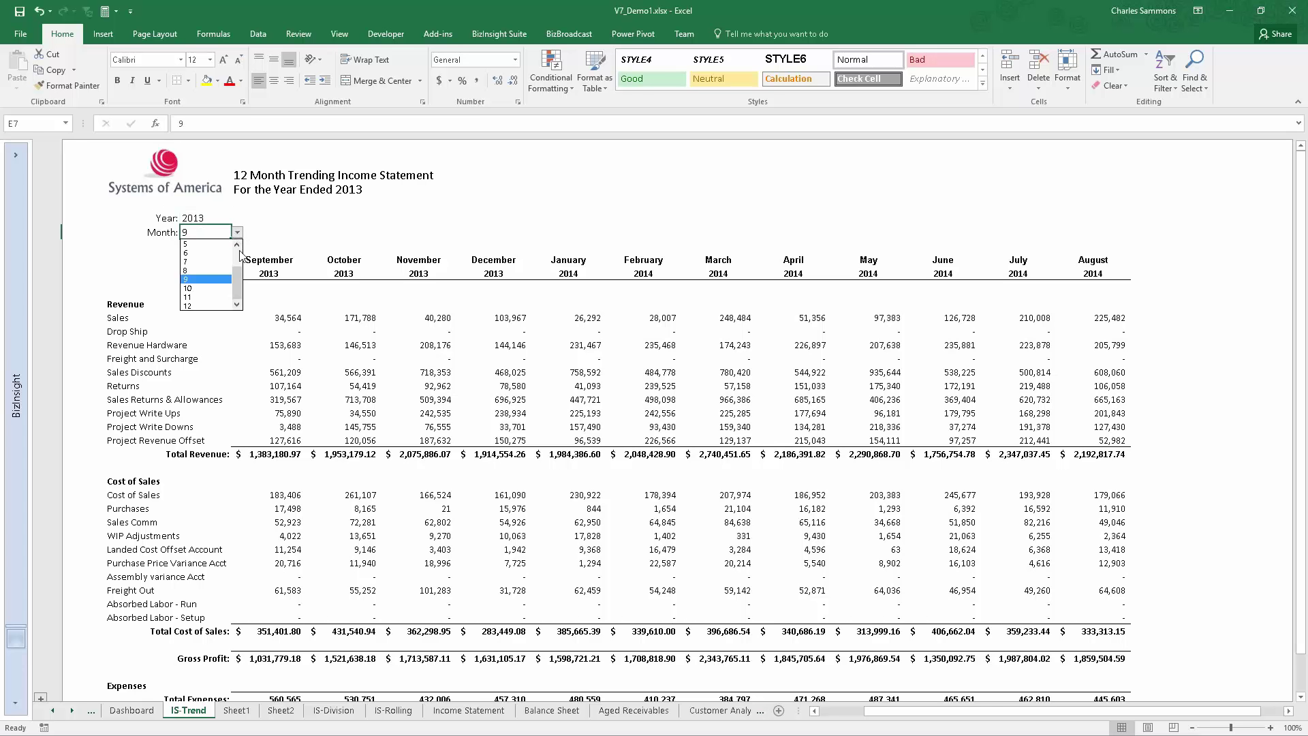
left_click(189, 253)
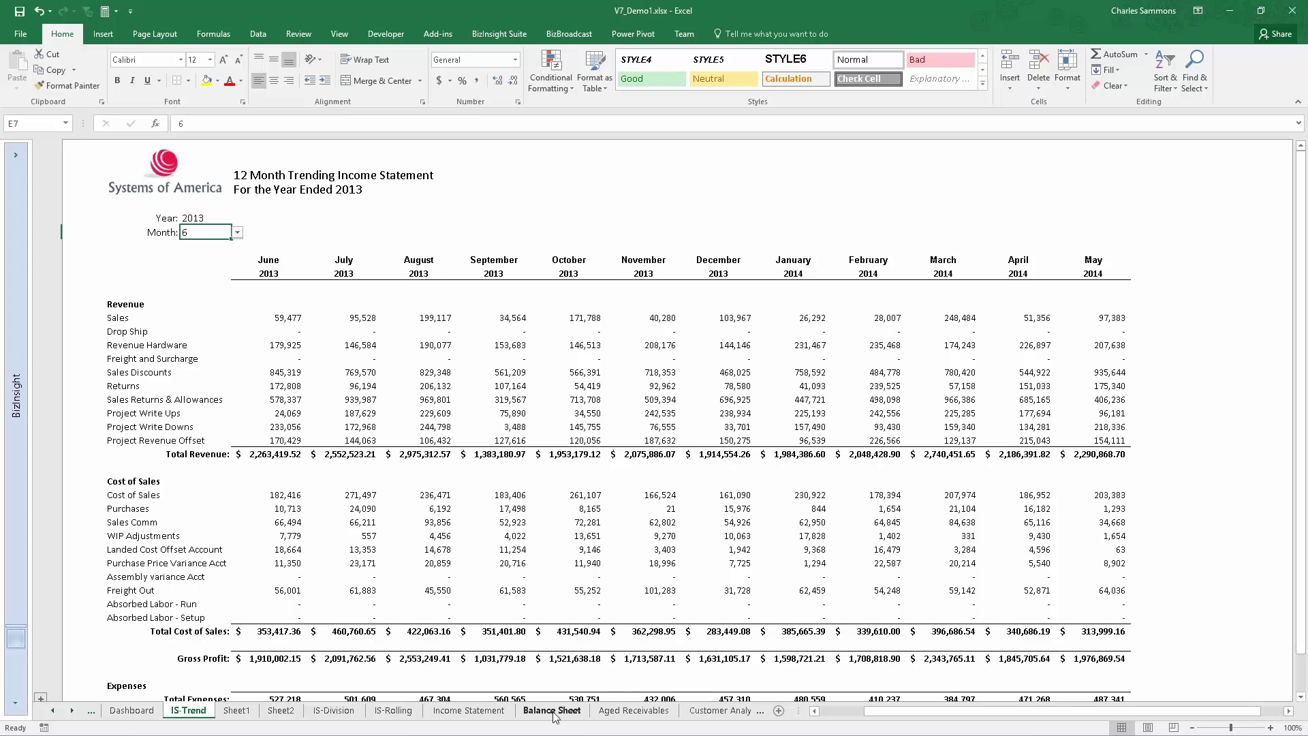
Step: Switch to the IS-Rolling sheet and set the report's year to 2015 and its month to 12
left_click(393, 710)
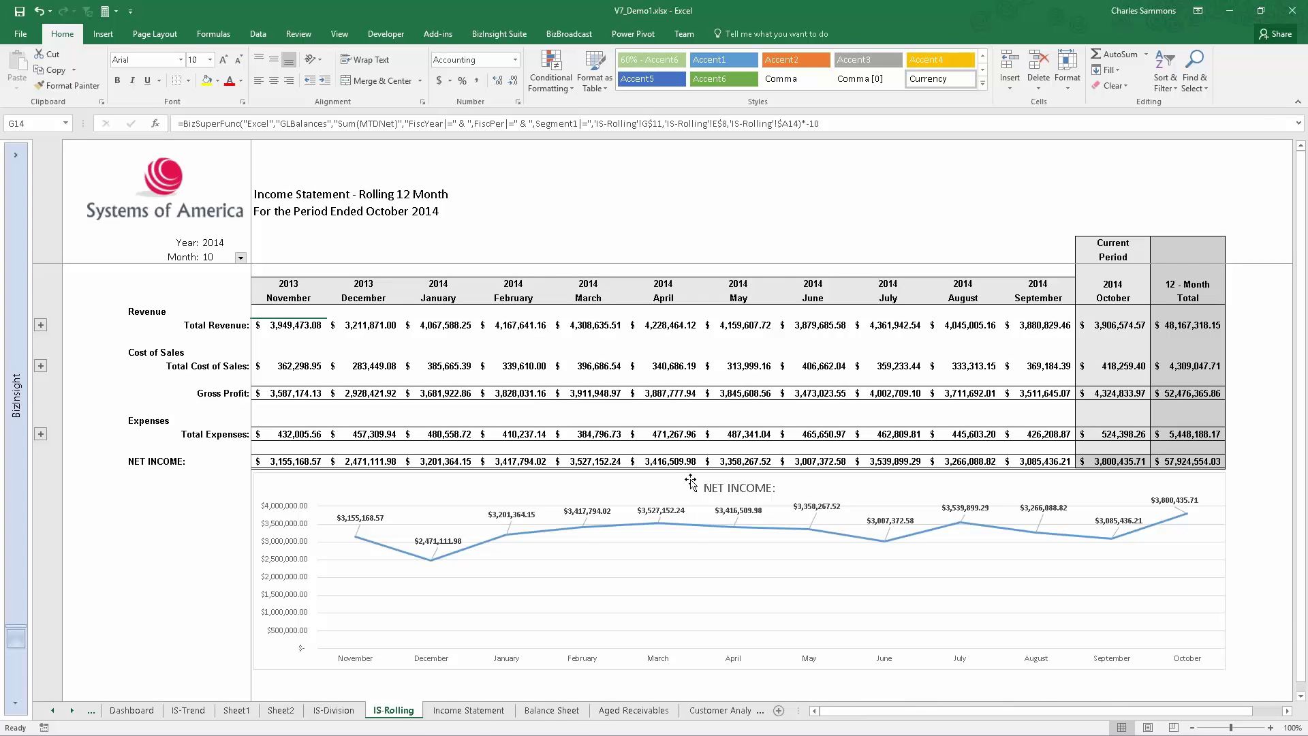
left_click(1258, 436)
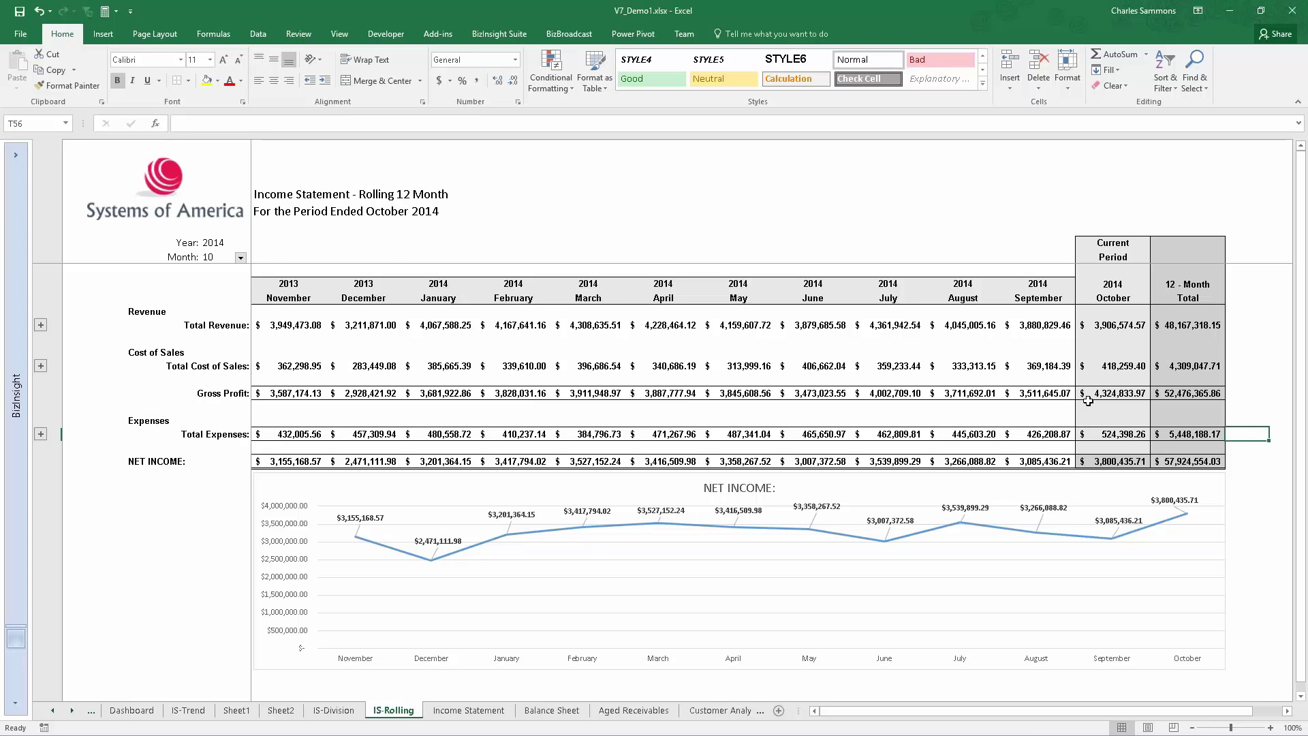
left_click(225, 233)
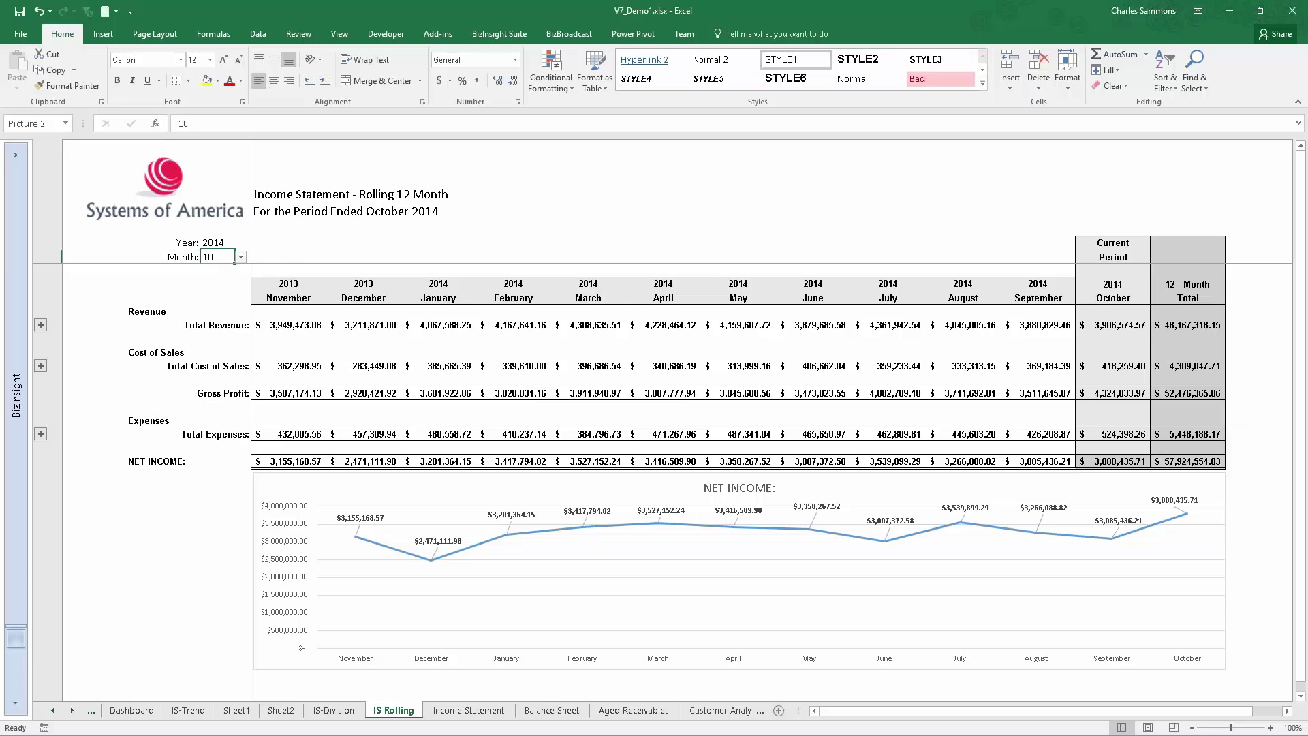
left_click(225, 244)
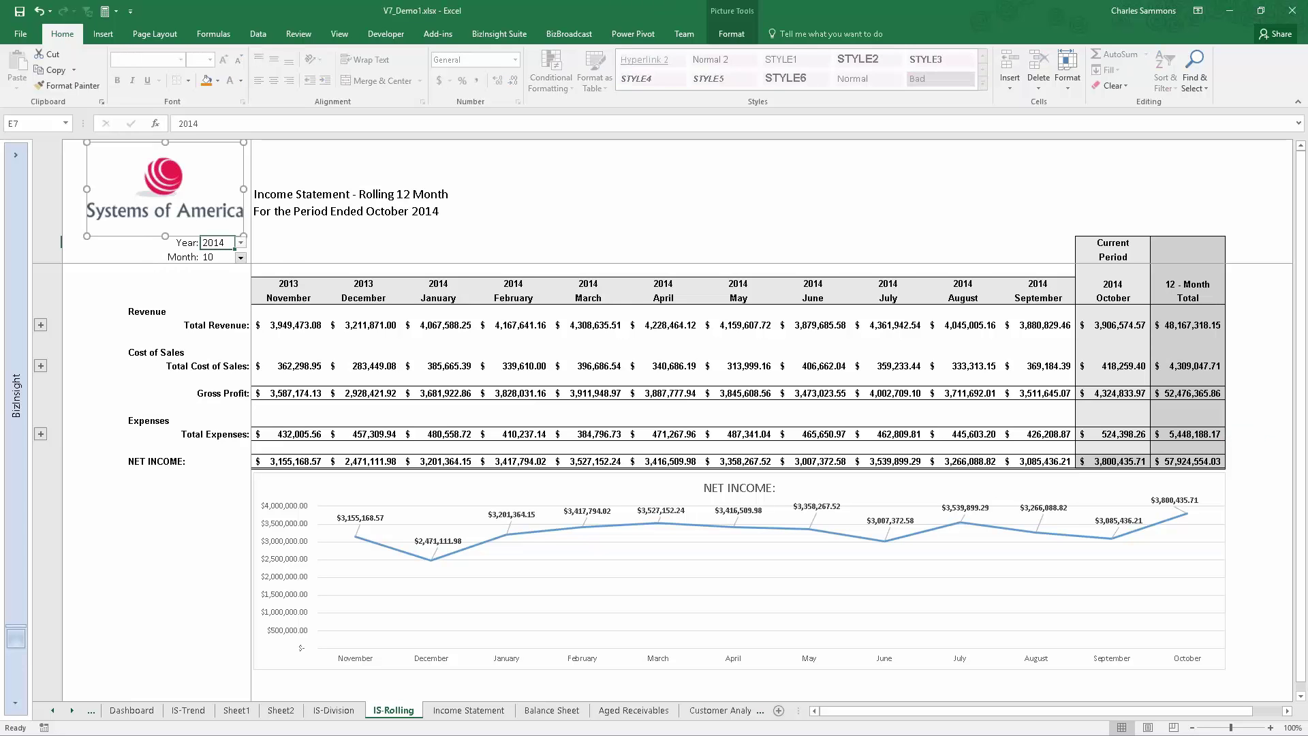
left_click(241, 243)
left_click(215, 299)
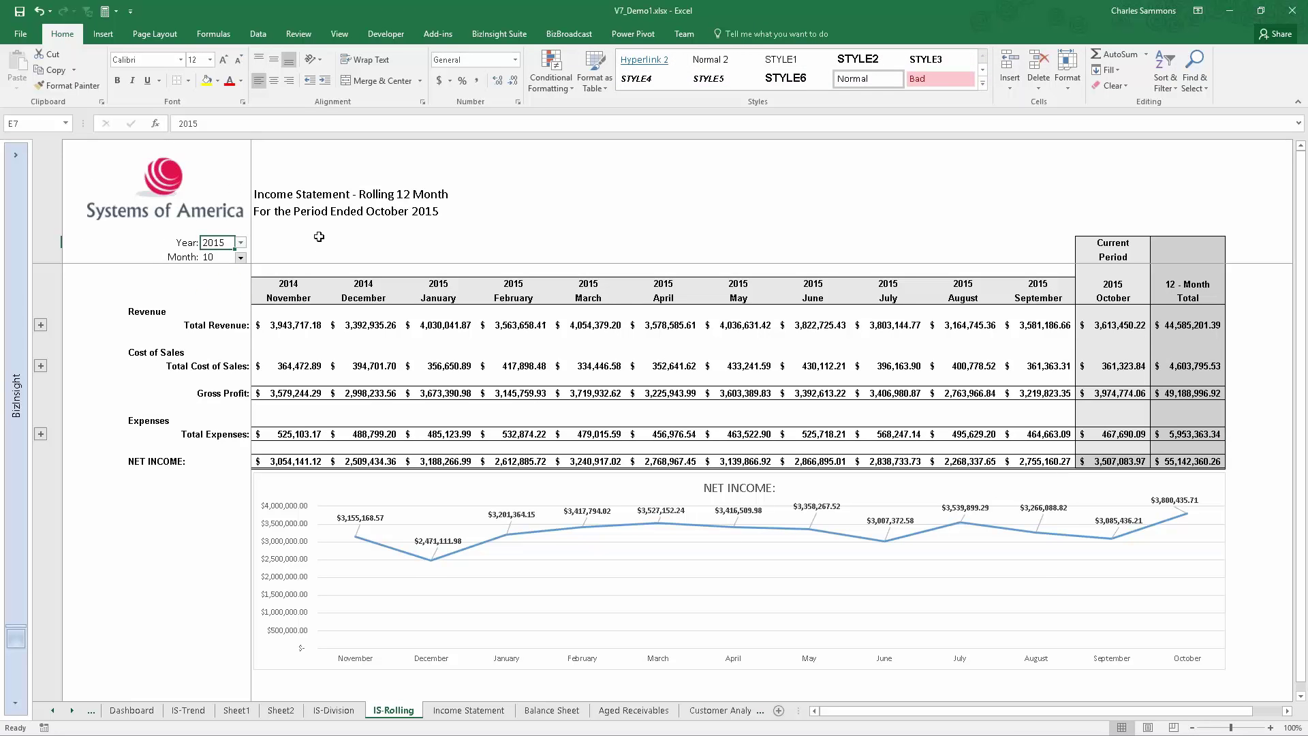
left_click(218, 257)
left_click(241, 257)
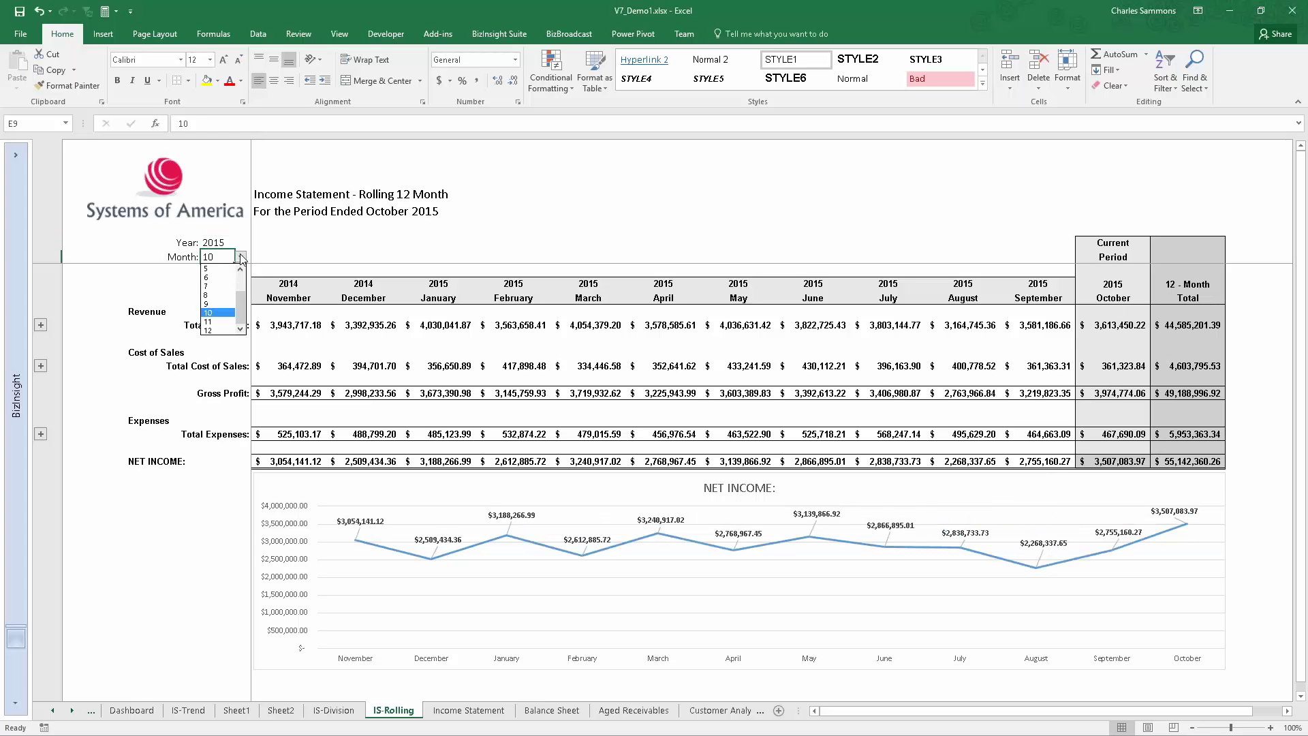
left_click(212, 331)
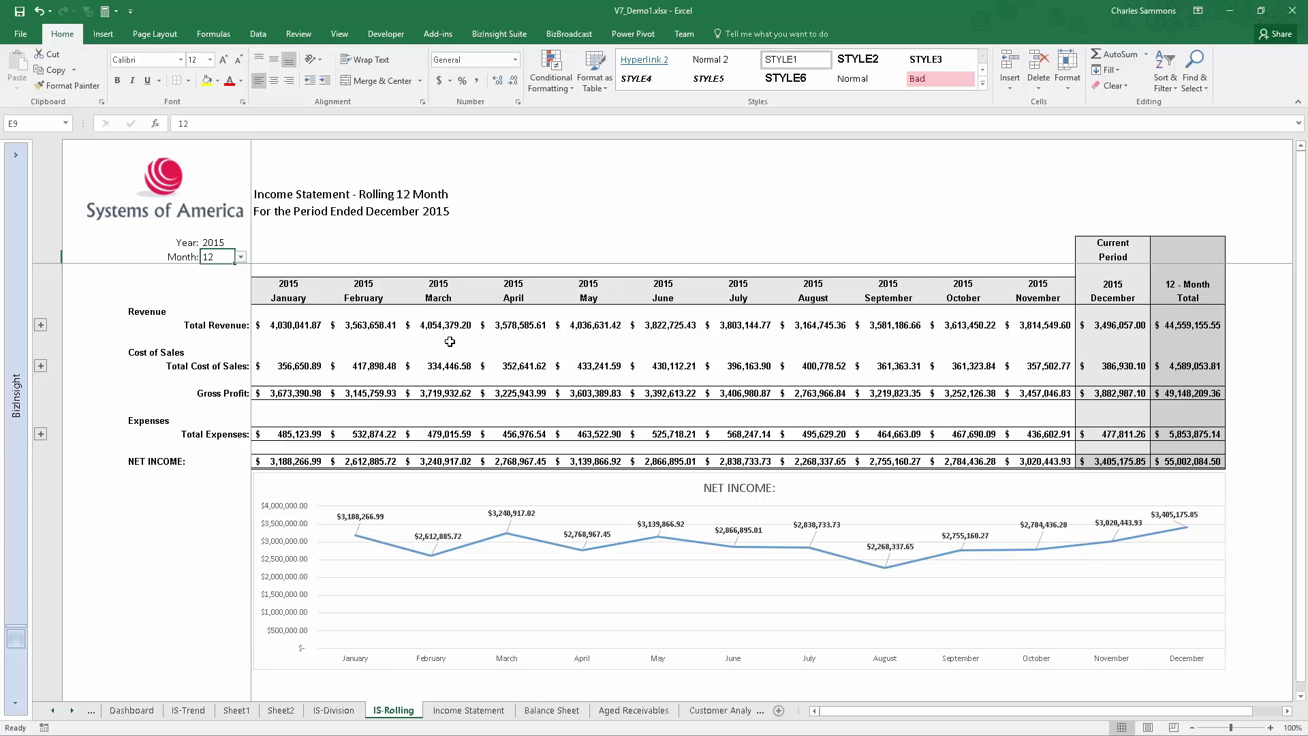
Step: Expand the Revenue detail rows and run a BizInsight drilldown on the February 2015 Revenue Hardware balance
left_click(41, 325)
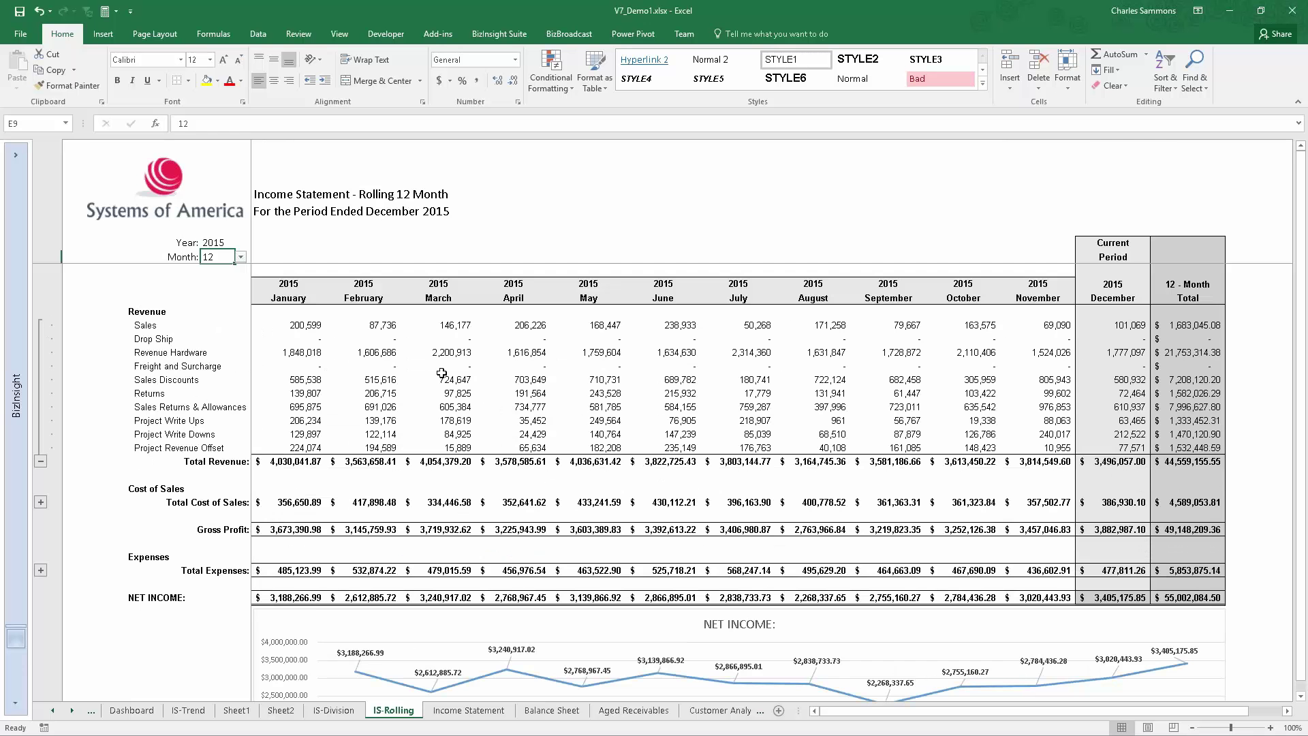
left_click(382, 382)
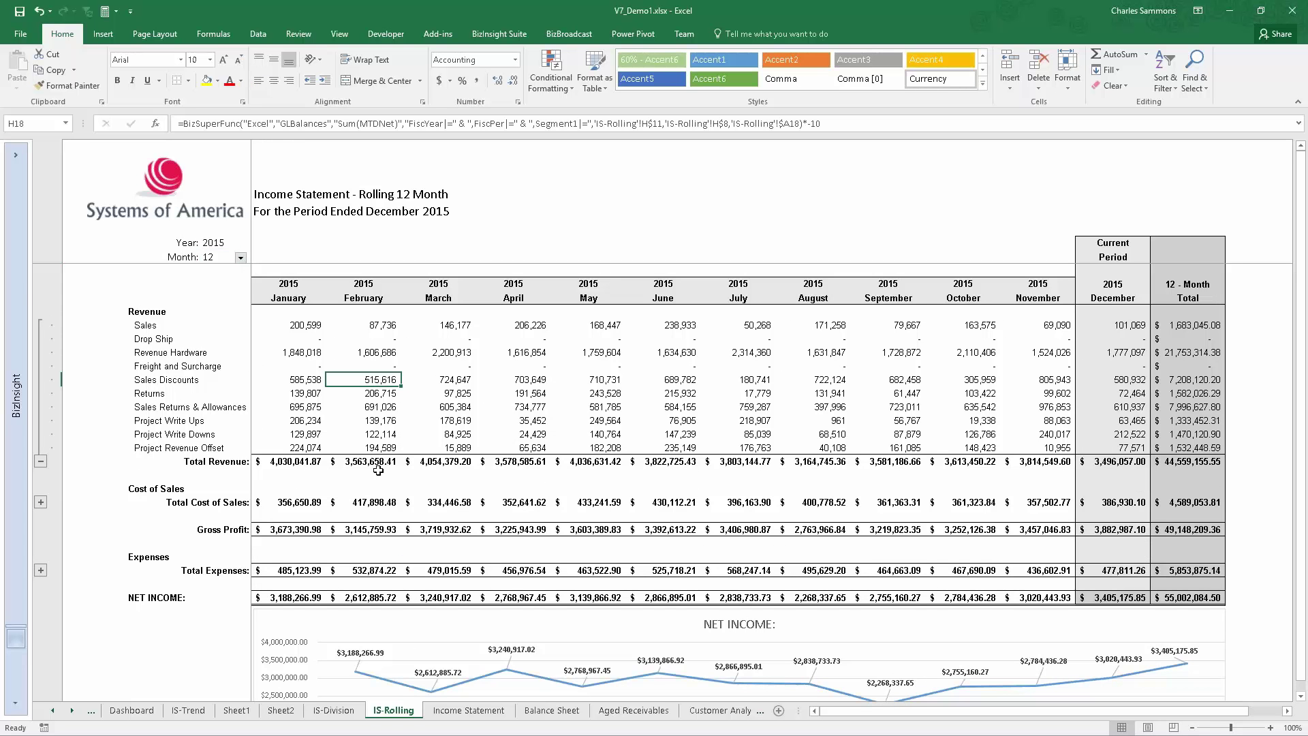
right_click(370, 380)
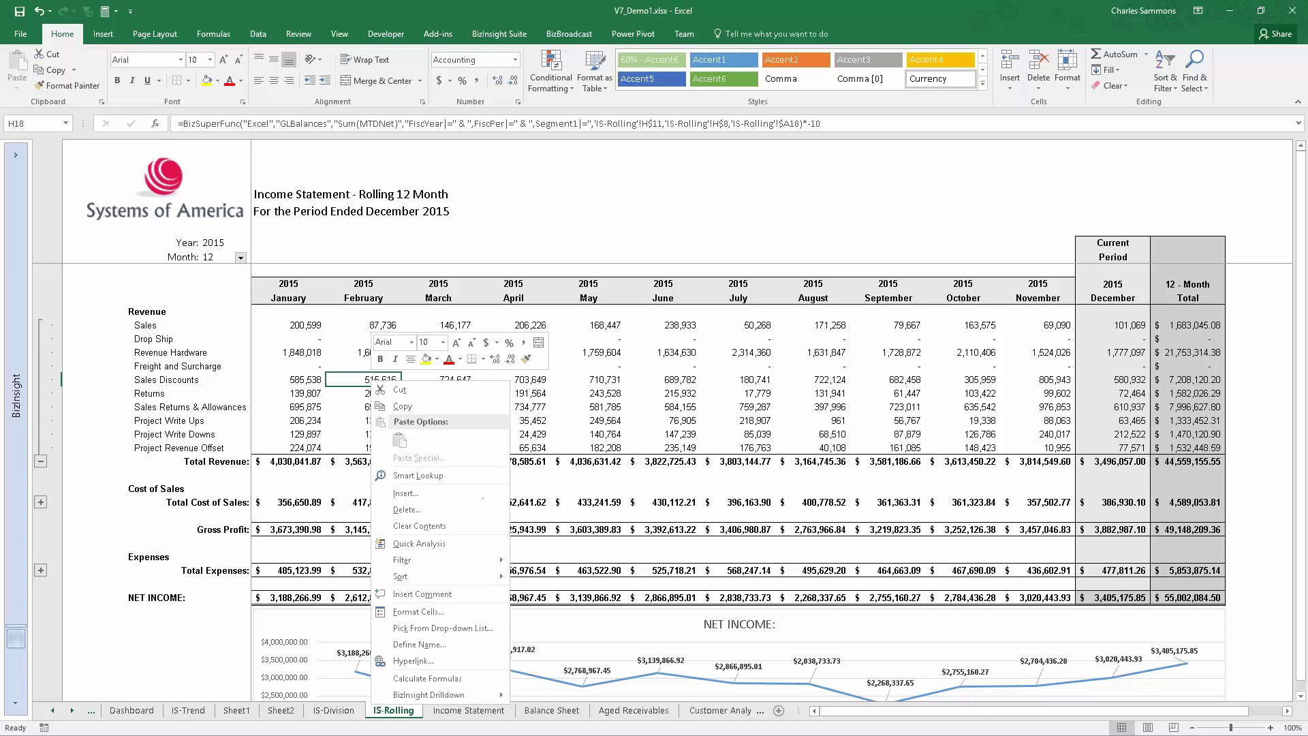
left_click(371, 358)
right_click(383, 357)
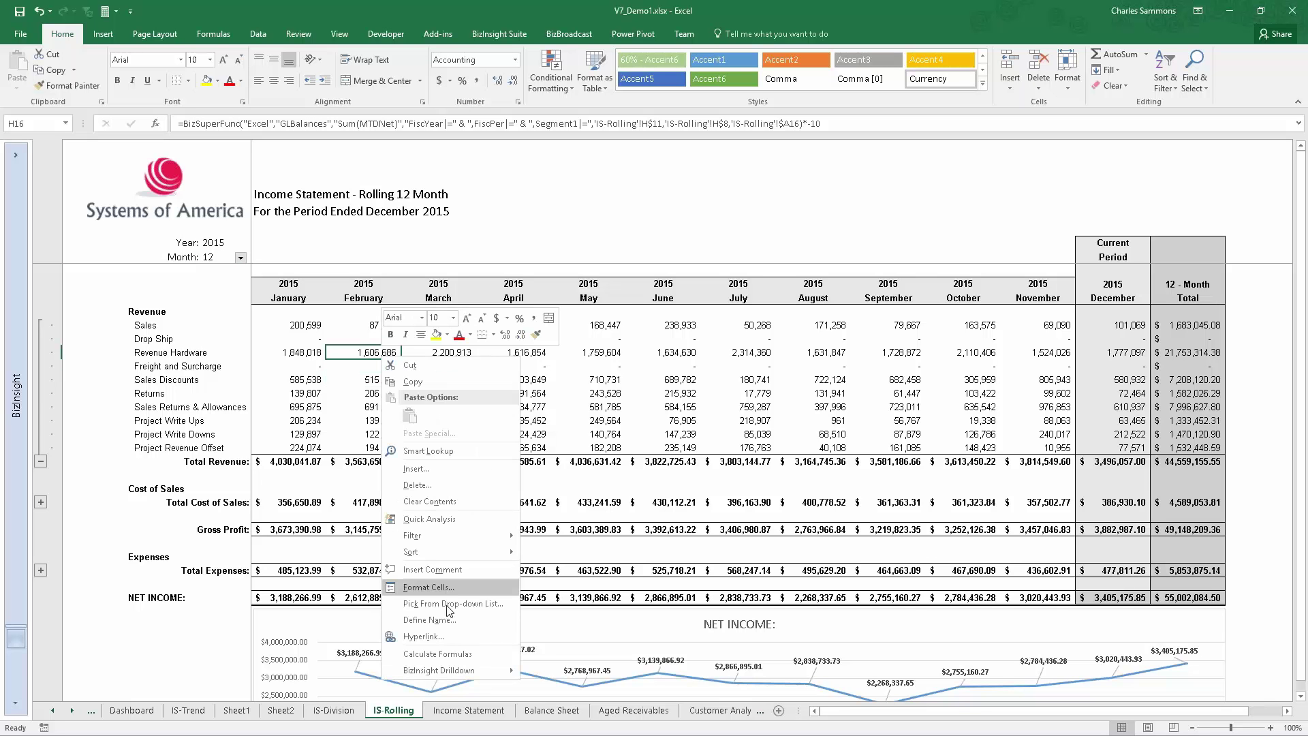
mouse_move(458, 669)
left_click(563, 671)
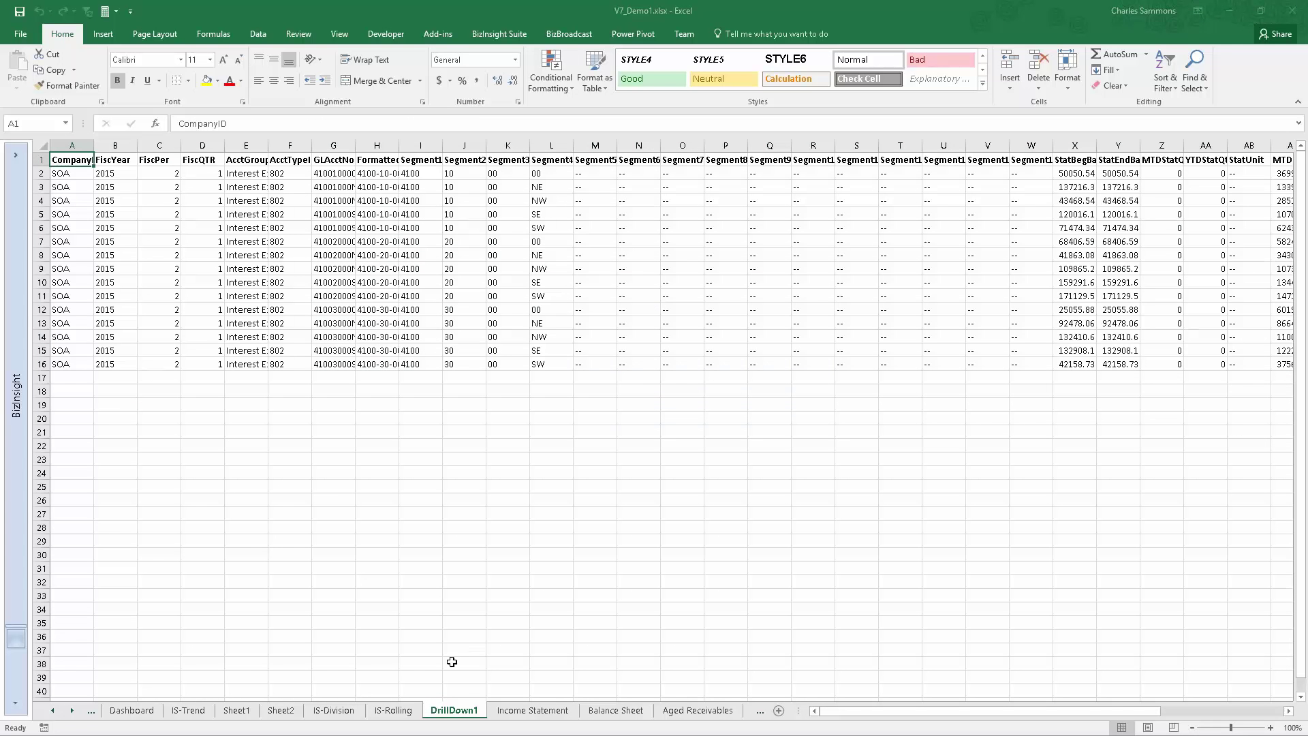
Step: Delete the DrillDown1 sheet, confirming the deletion, and collapse the Revenue detail rows on IS-Rolling
right_click(454, 715)
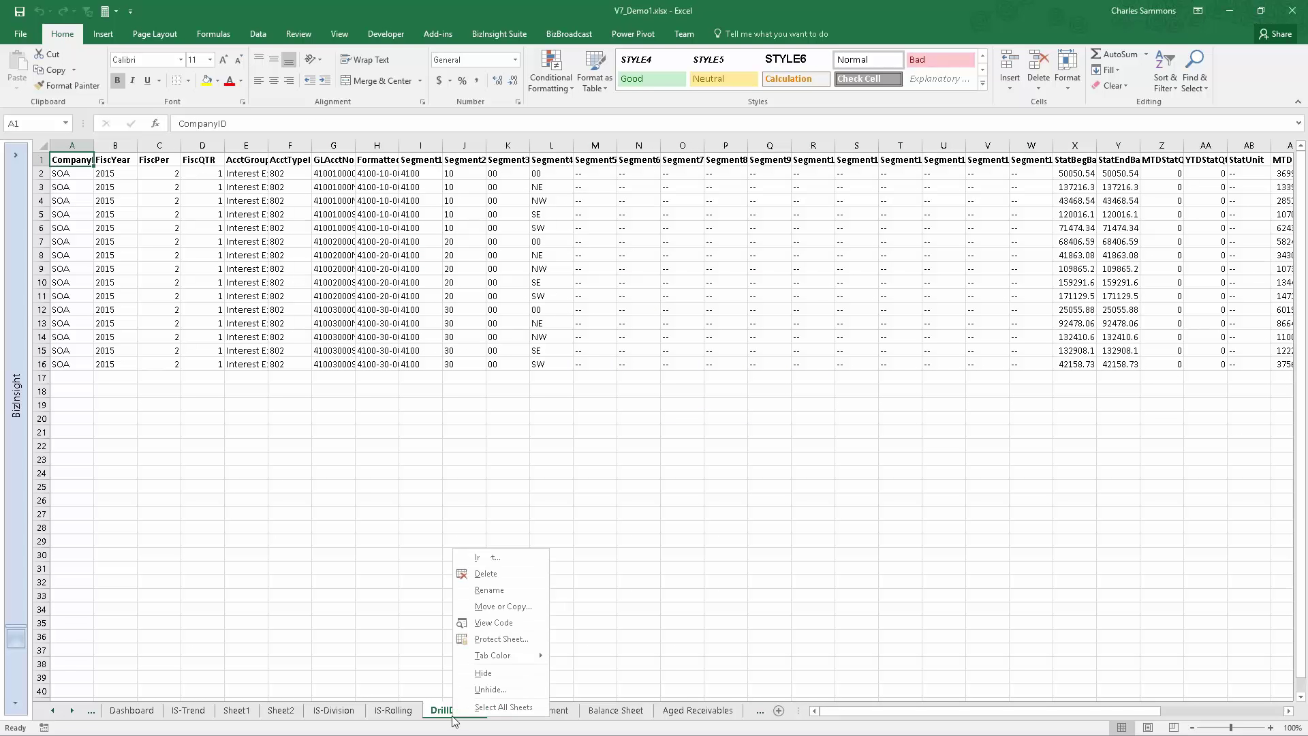
left_click(493, 573)
left_click(633, 415)
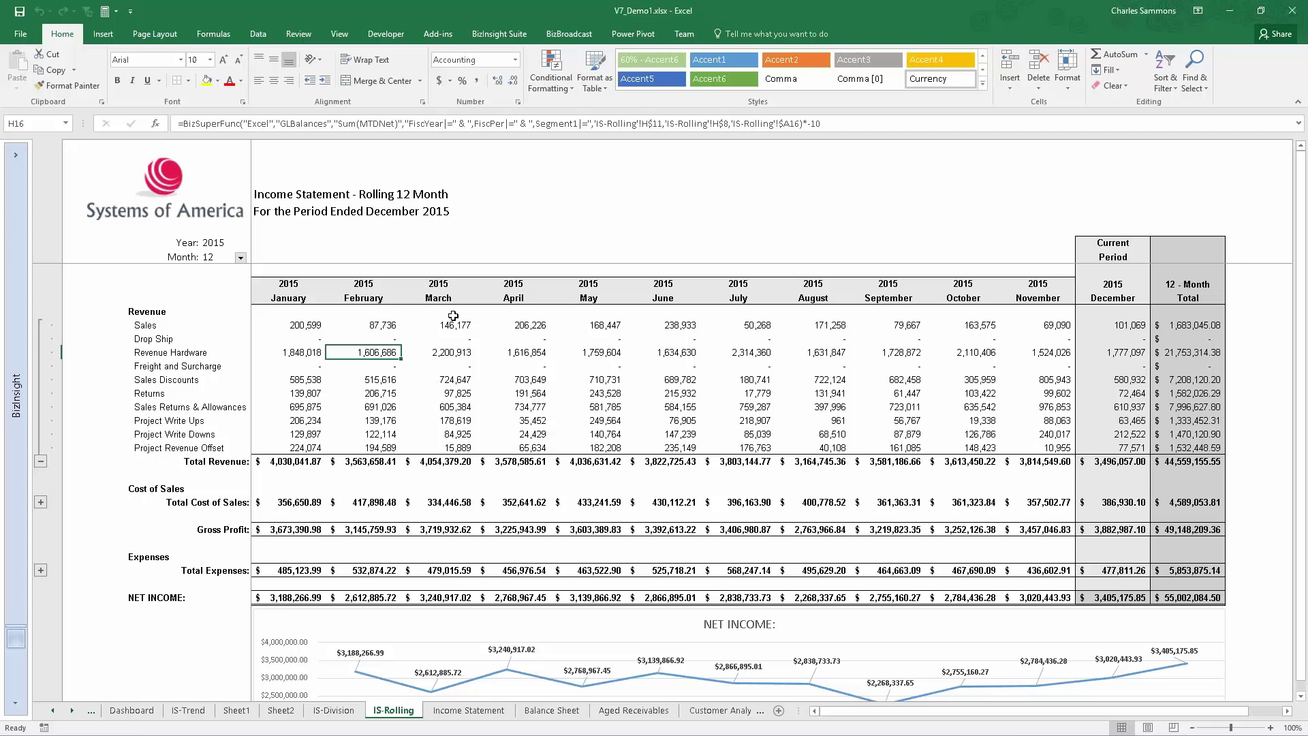
left_click(40, 461)
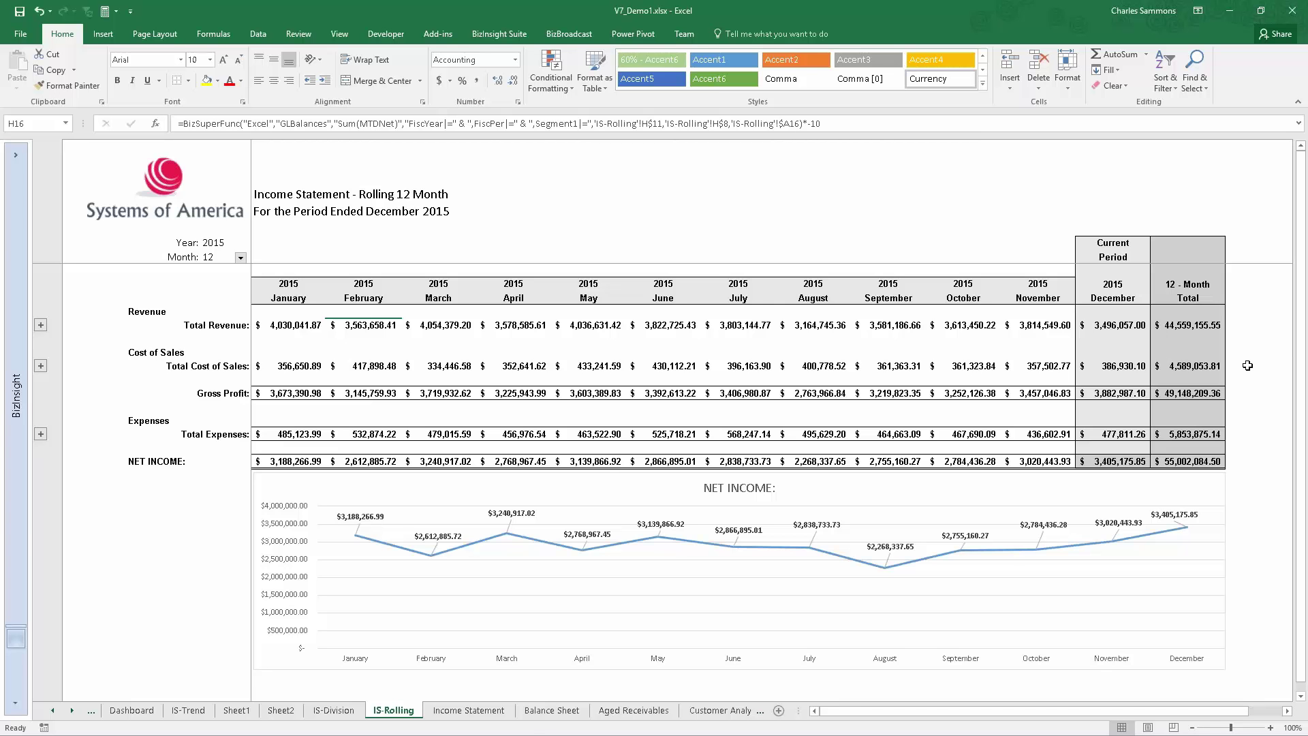
Step: Examine the report on the Balance Sheet tab and return to the IS-Rolling sheet
left_click(552, 710)
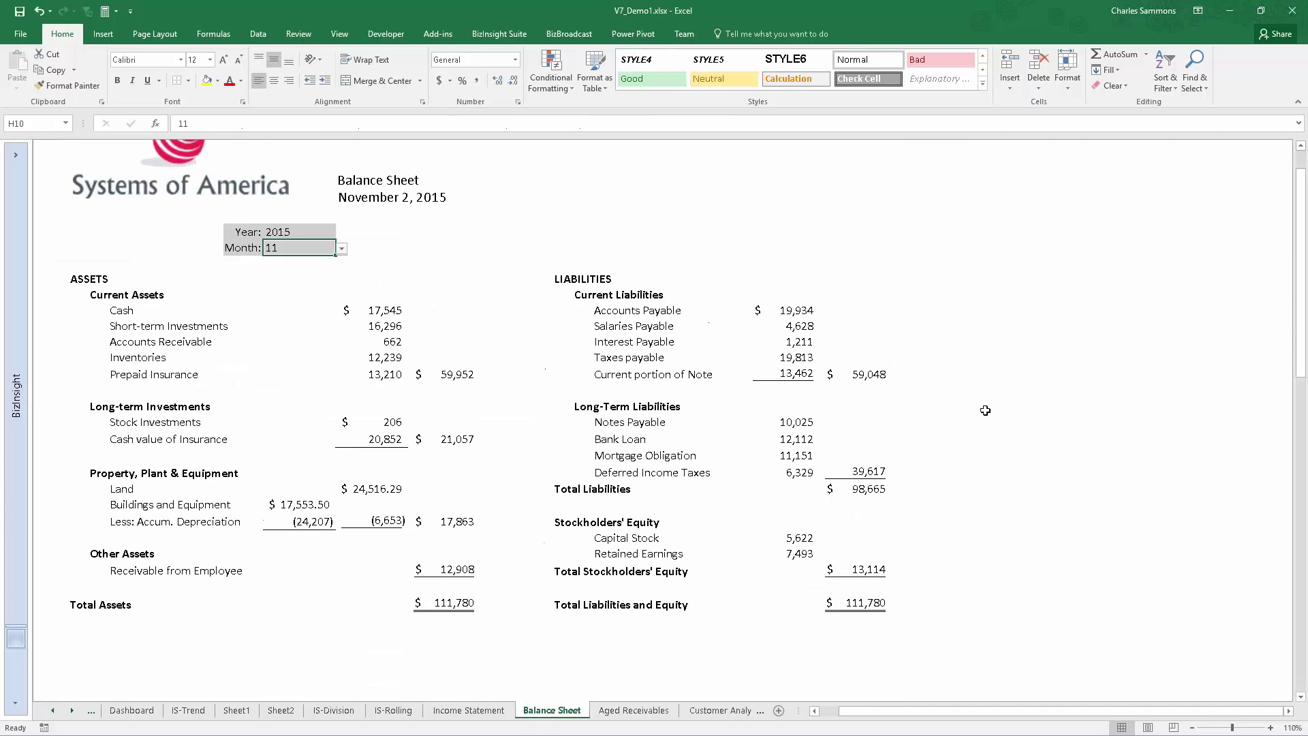
scroll(1077, 453, "up", 1)
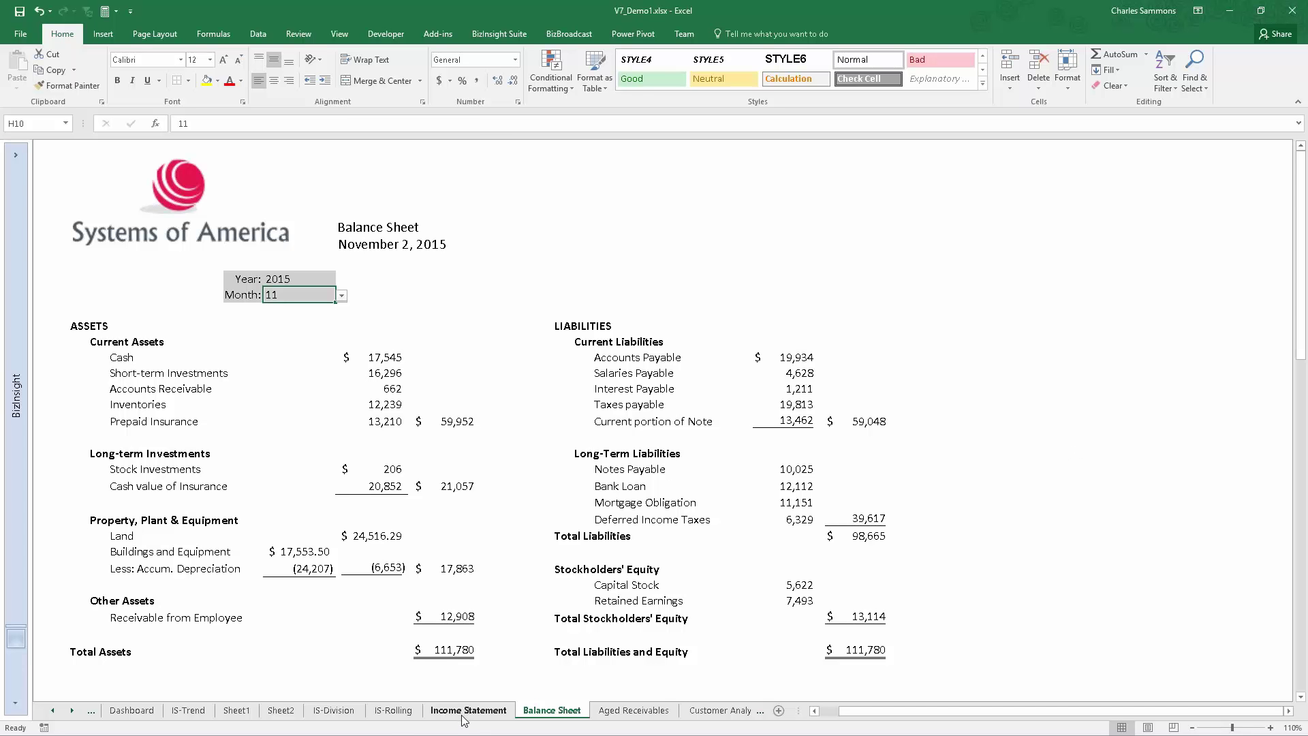
left_click(393, 710)
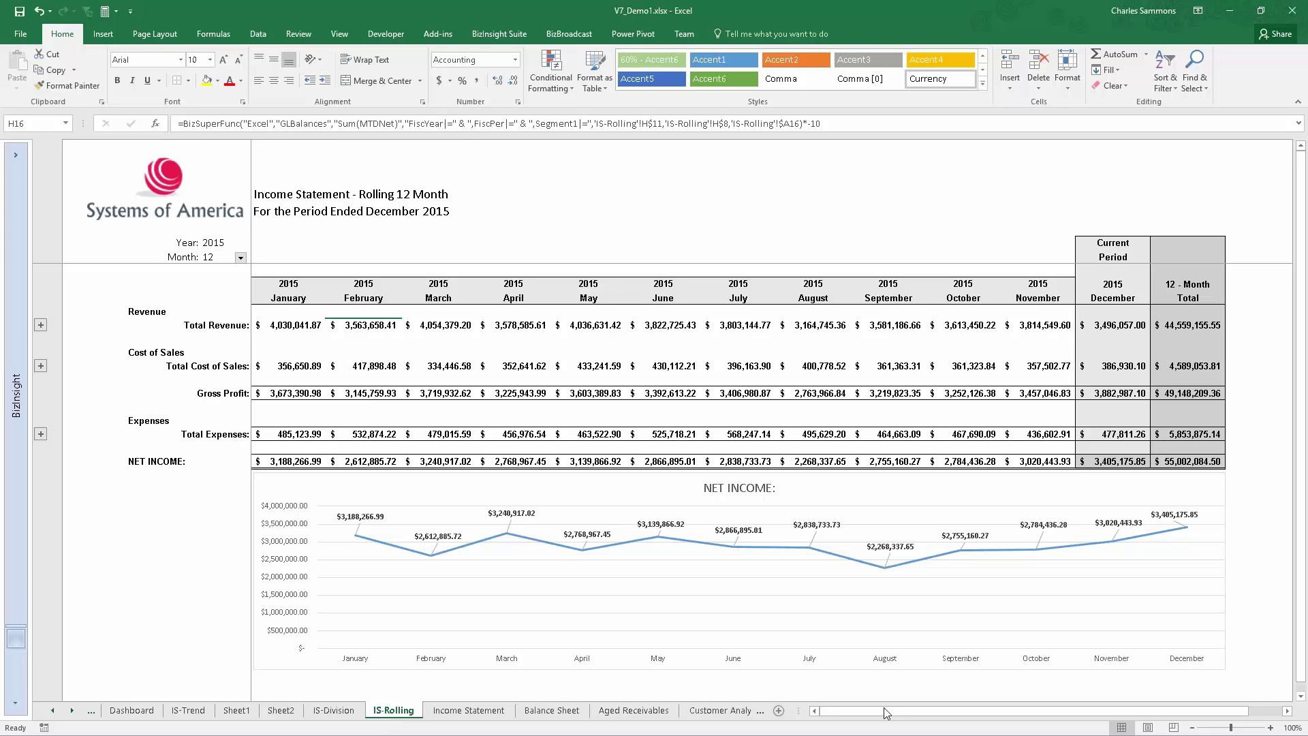
Step: Set the rolling 12-month income statement's month to 9
left_click(1246, 366)
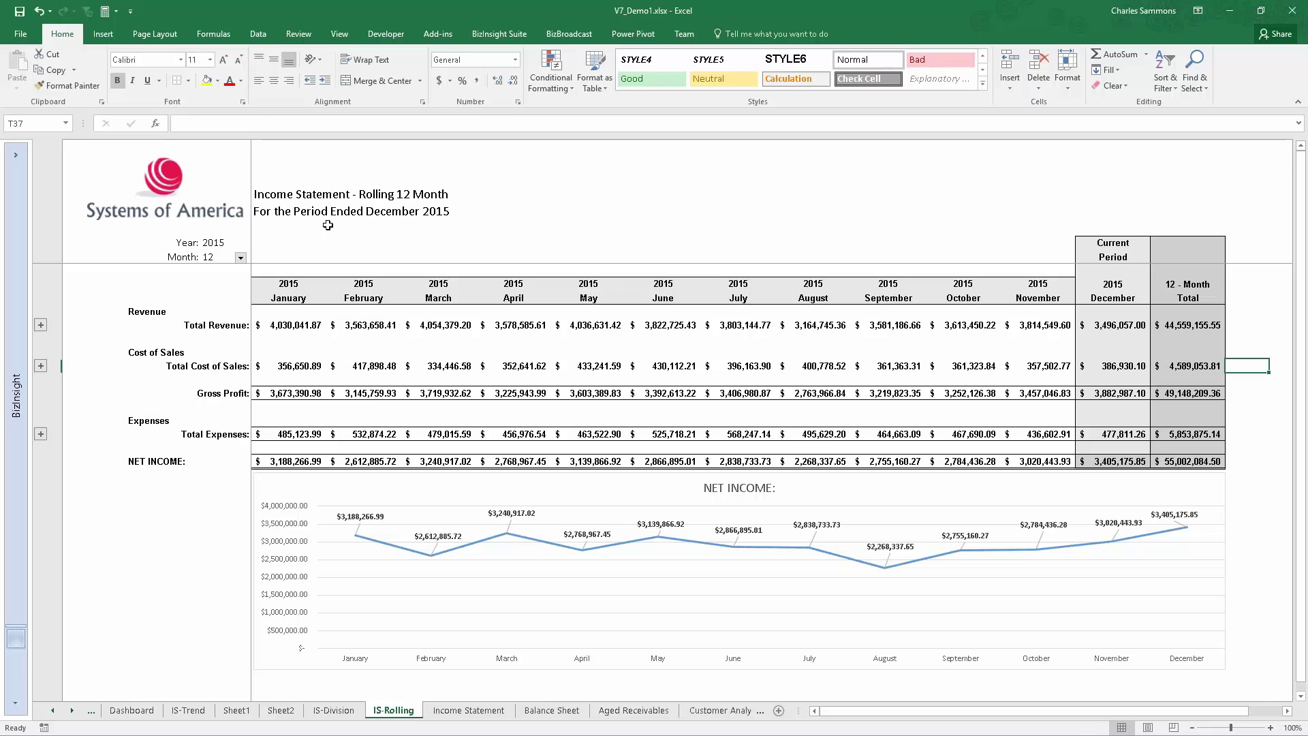
left_click(218, 256)
left_click(240, 256)
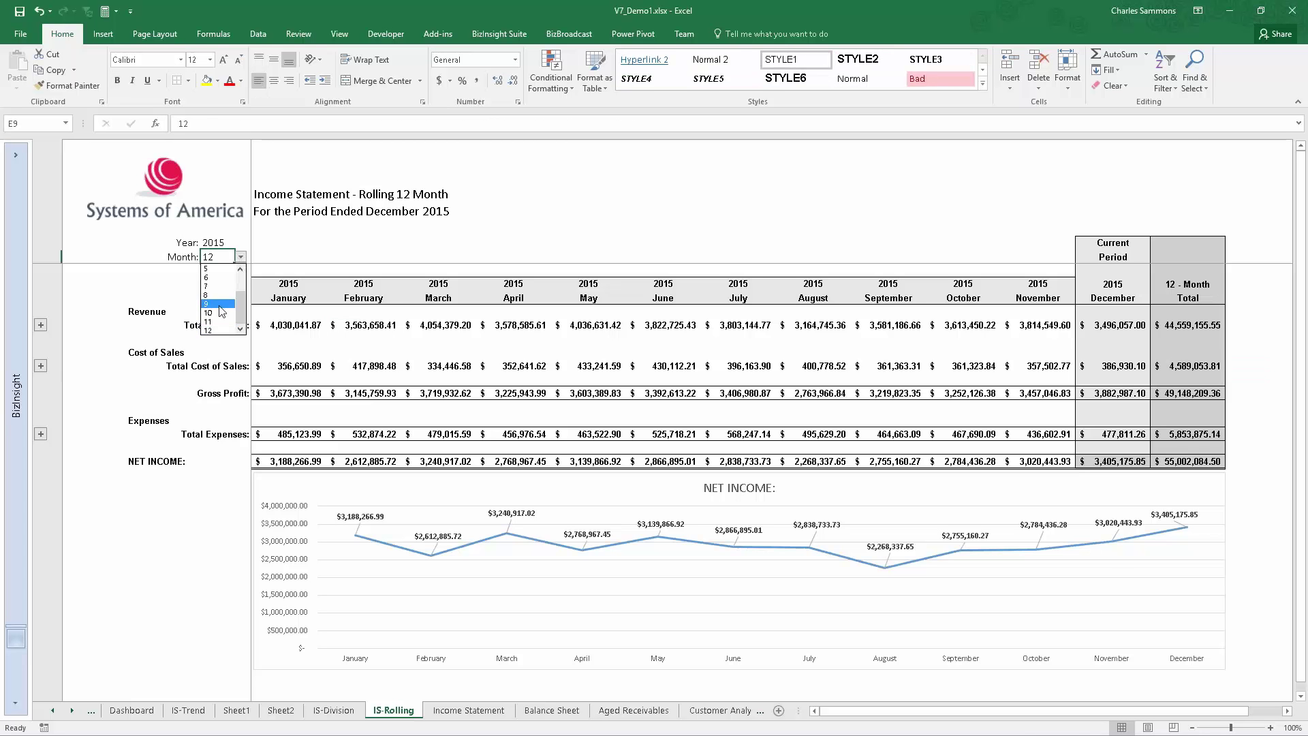
left_click(221, 312)
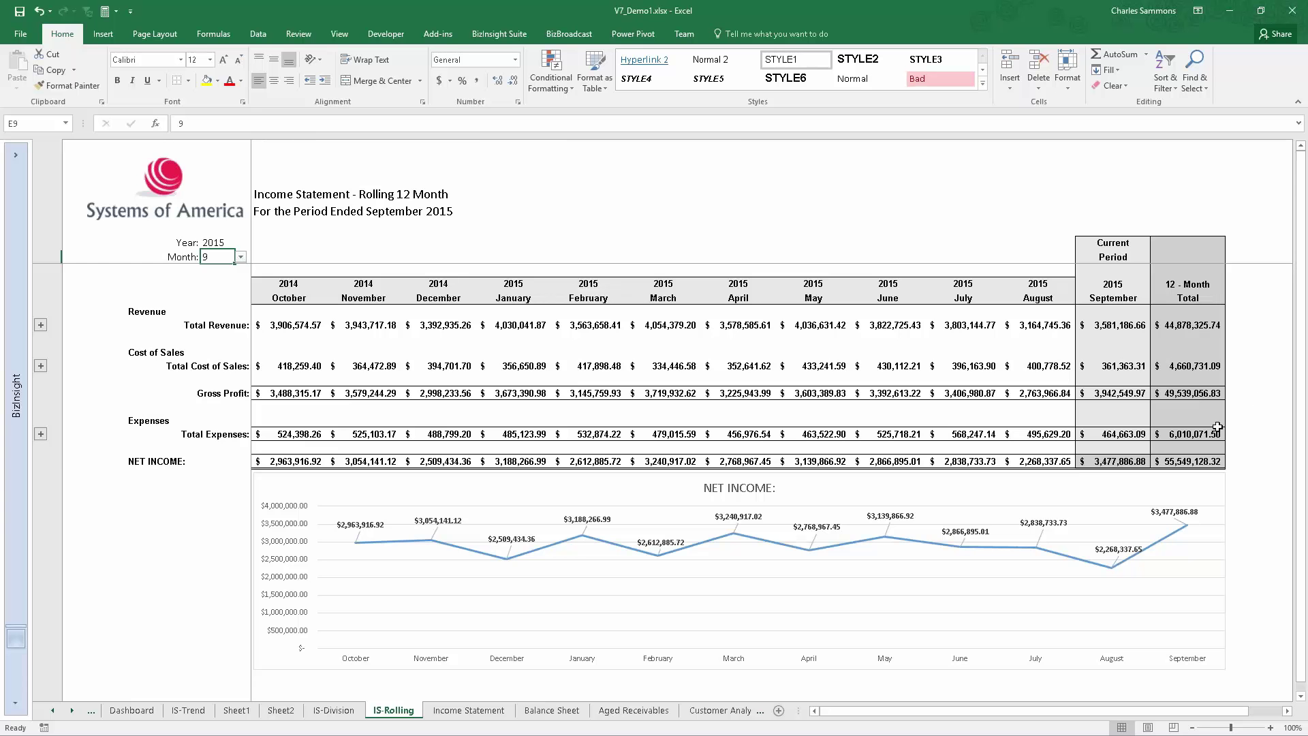
left_click(1240, 463)
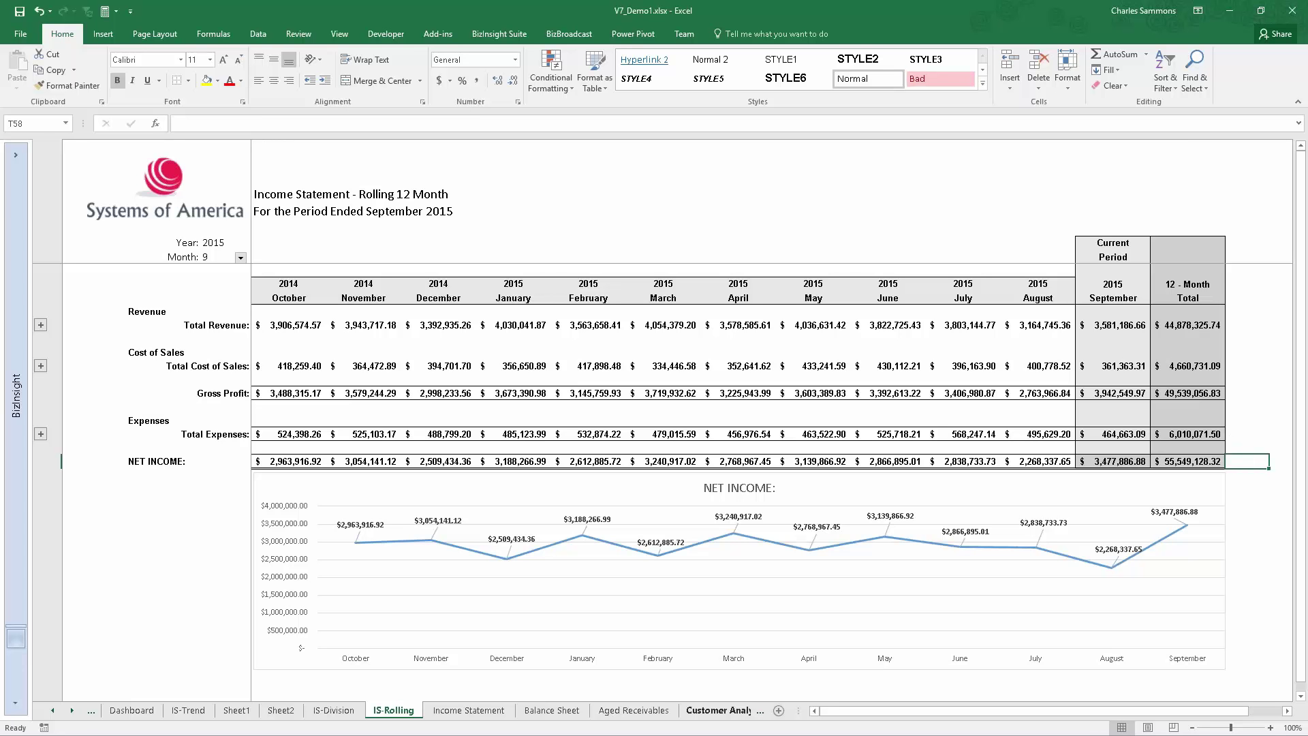
Step: Open the Sample 1 sheet and inspect the revenue values in the March and April columns
left_click(73, 711, "ctrl")
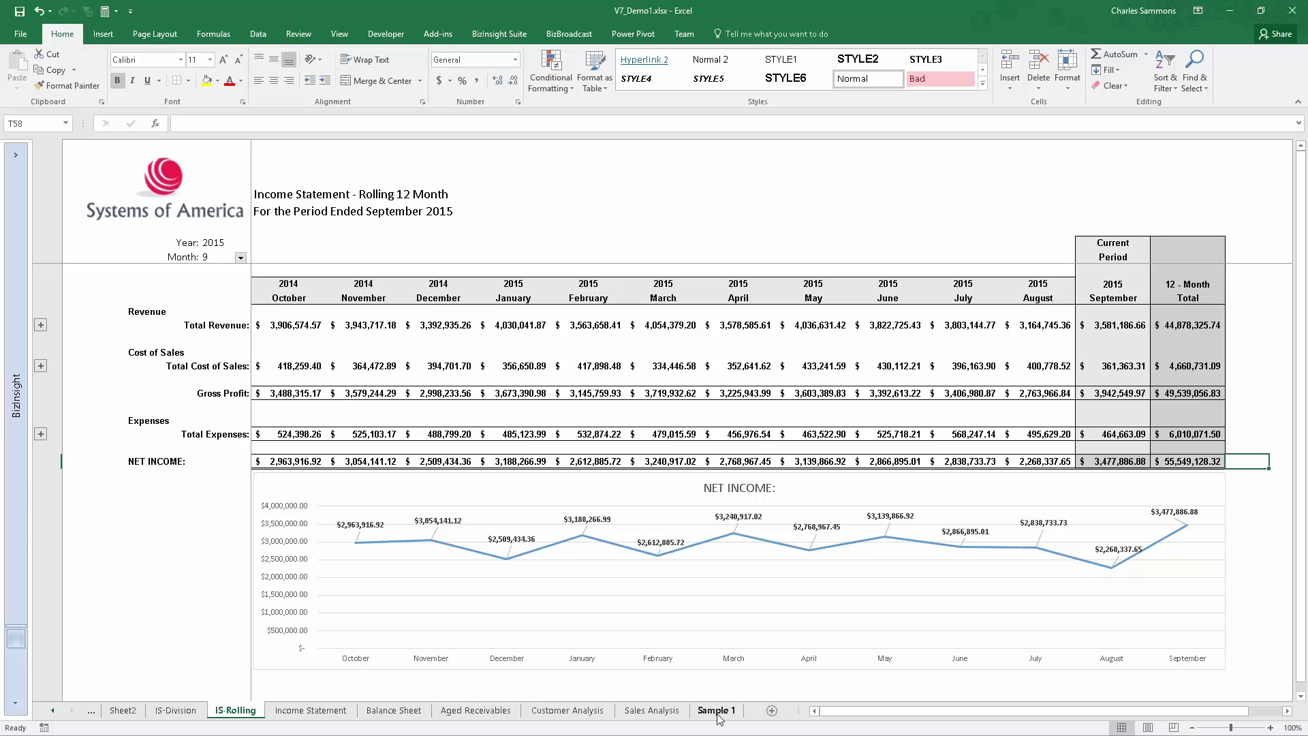
left_click(717, 715)
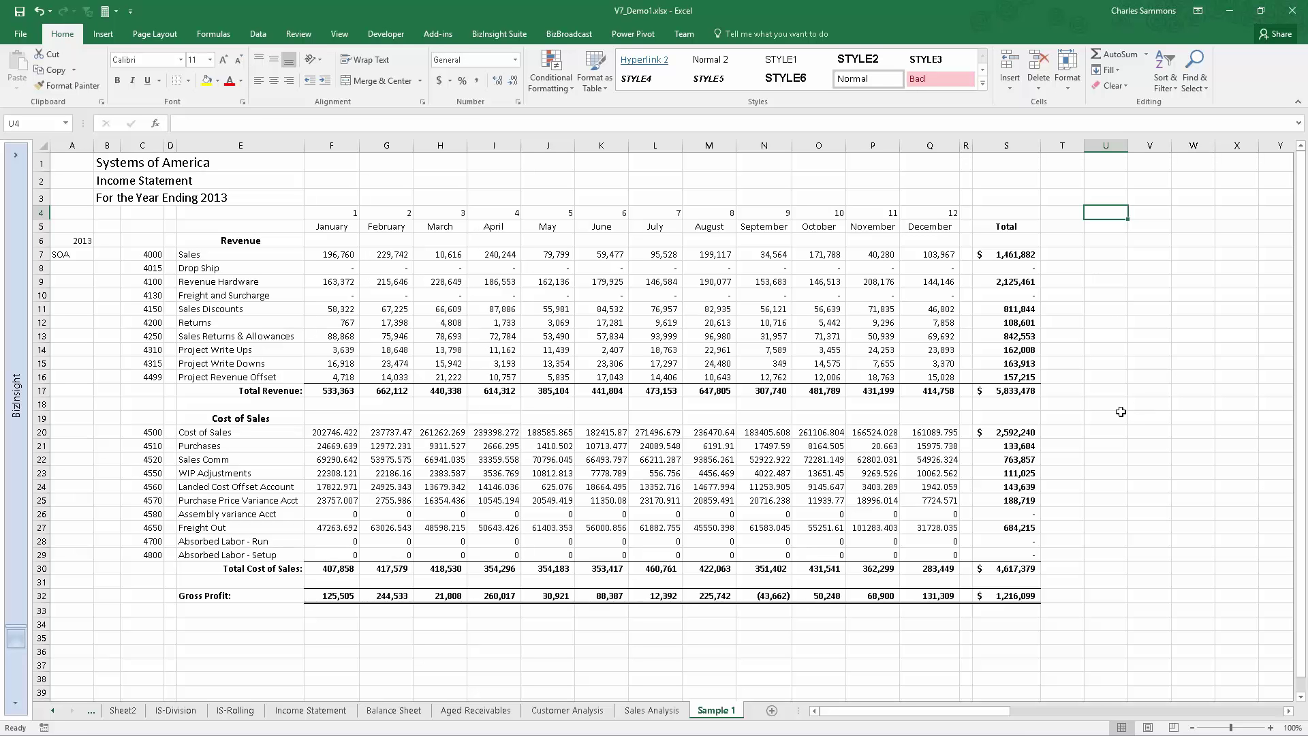
left_click(481, 292)
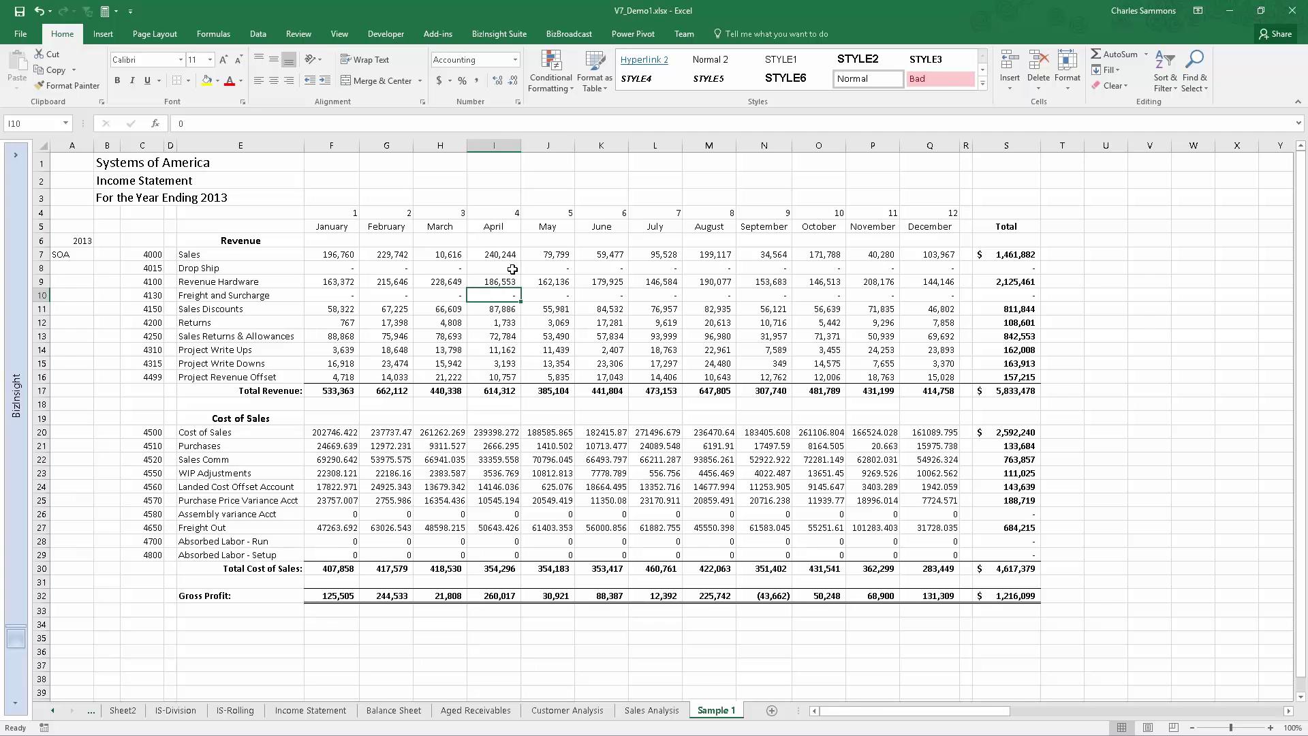
left_click(513, 270)
left_click(455, 280)
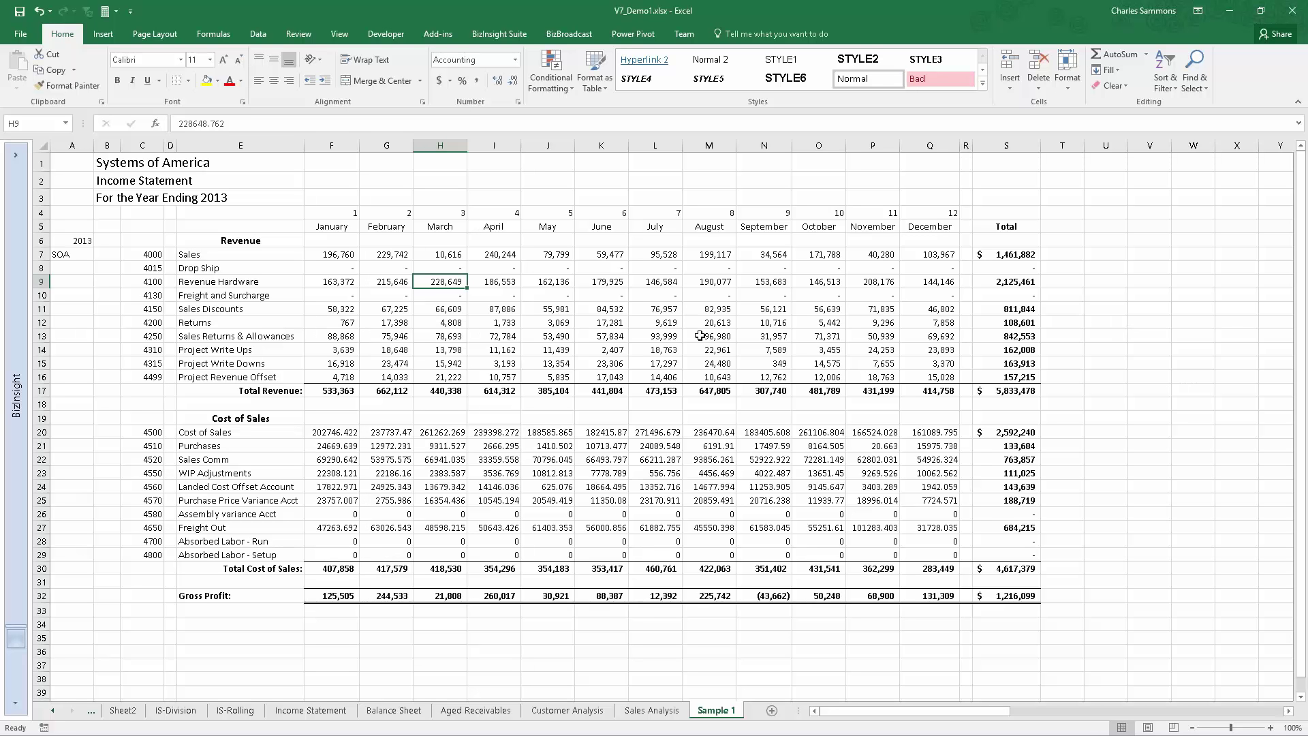
Step: Start a fresh BizInsight data query with the previous selections cleared, using the GLBalances data set
left_click(499, 34)
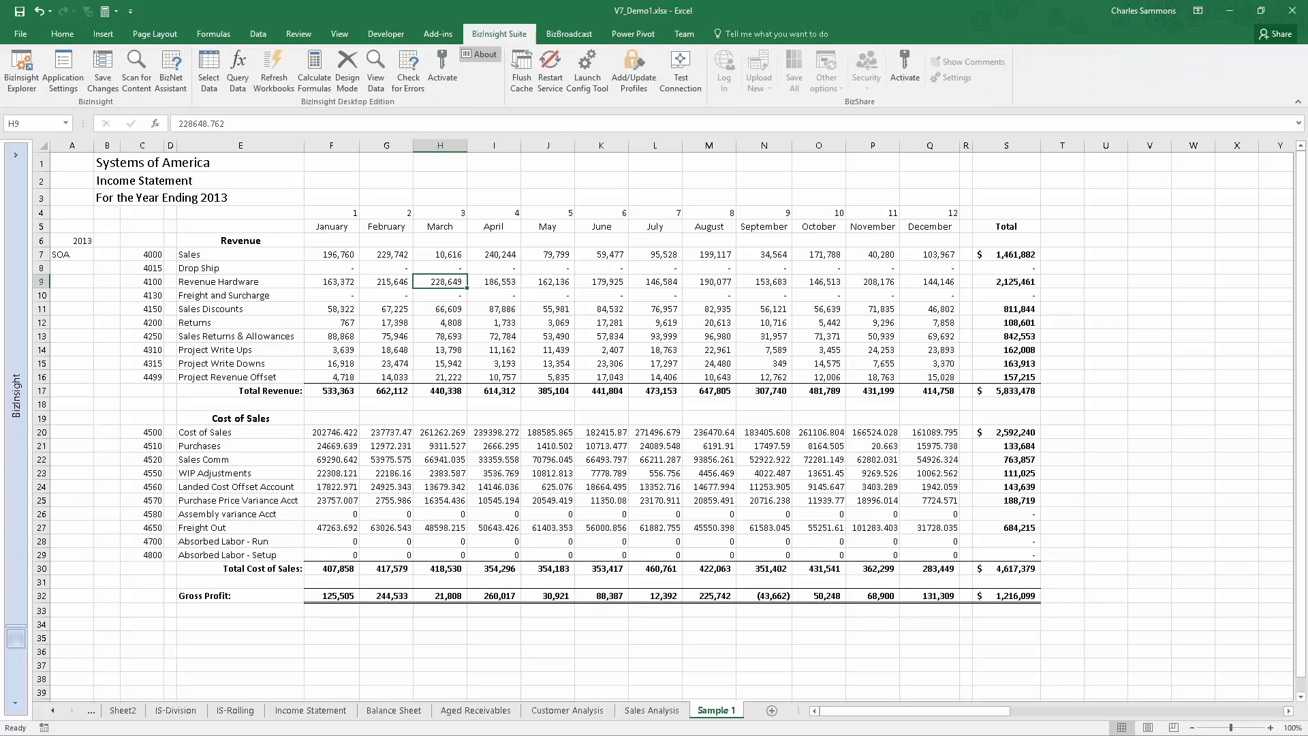
left_click(238, 72)
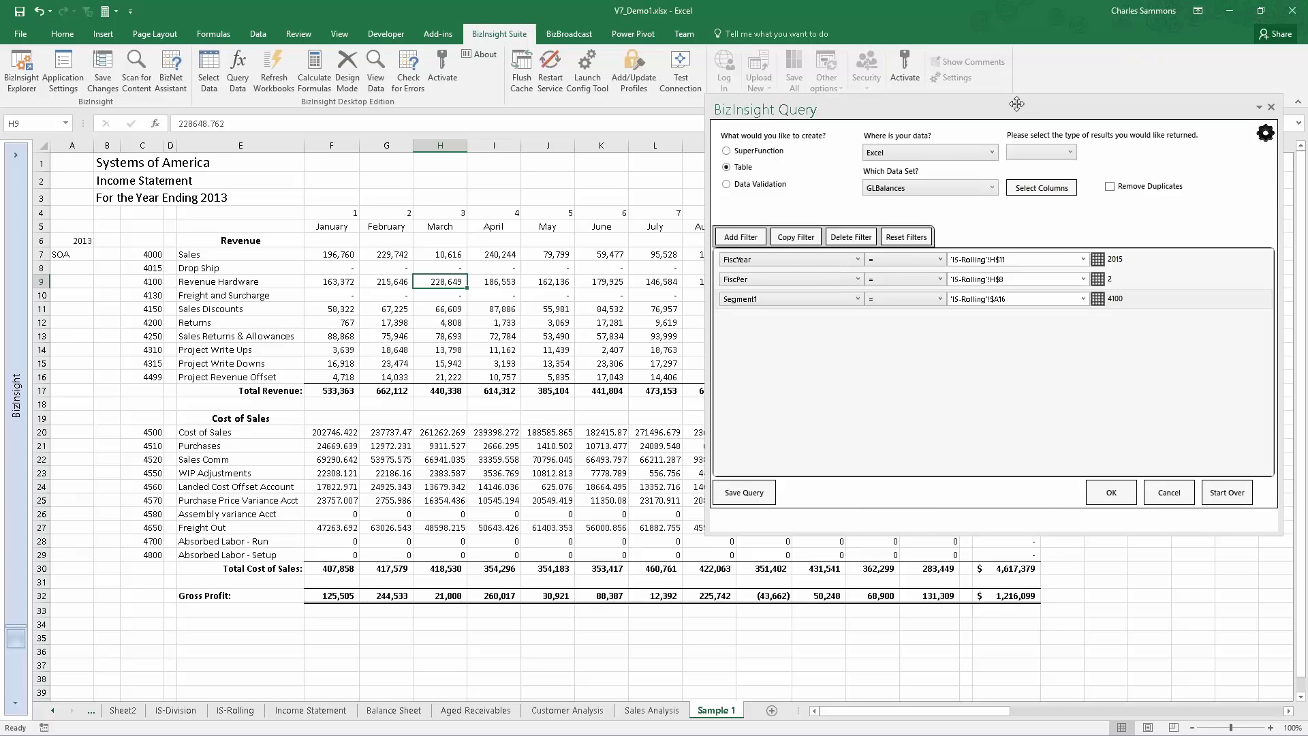
left_click_drag(1017, 114, 953, 113)
left_click(1163, 491)
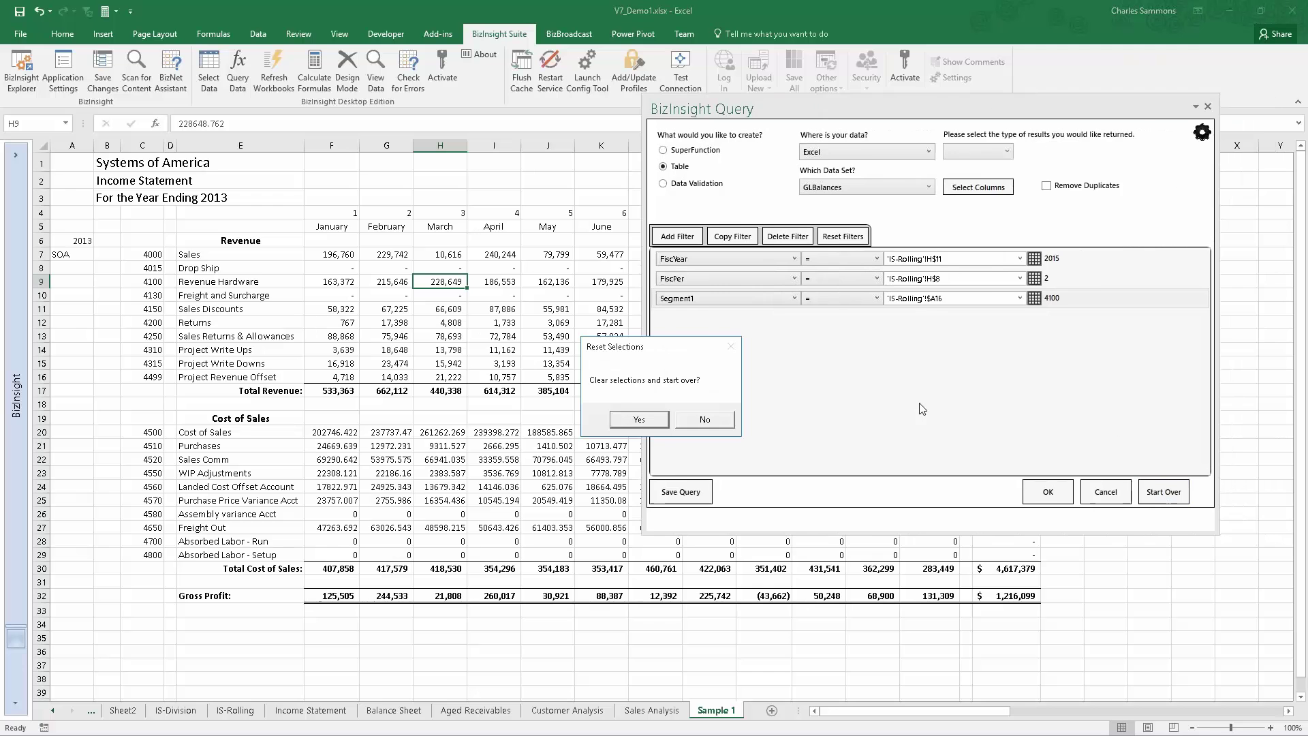
left_click(640, 421)
left_click_drag(1103, 140, 816, 123)
left_click(869, 213)
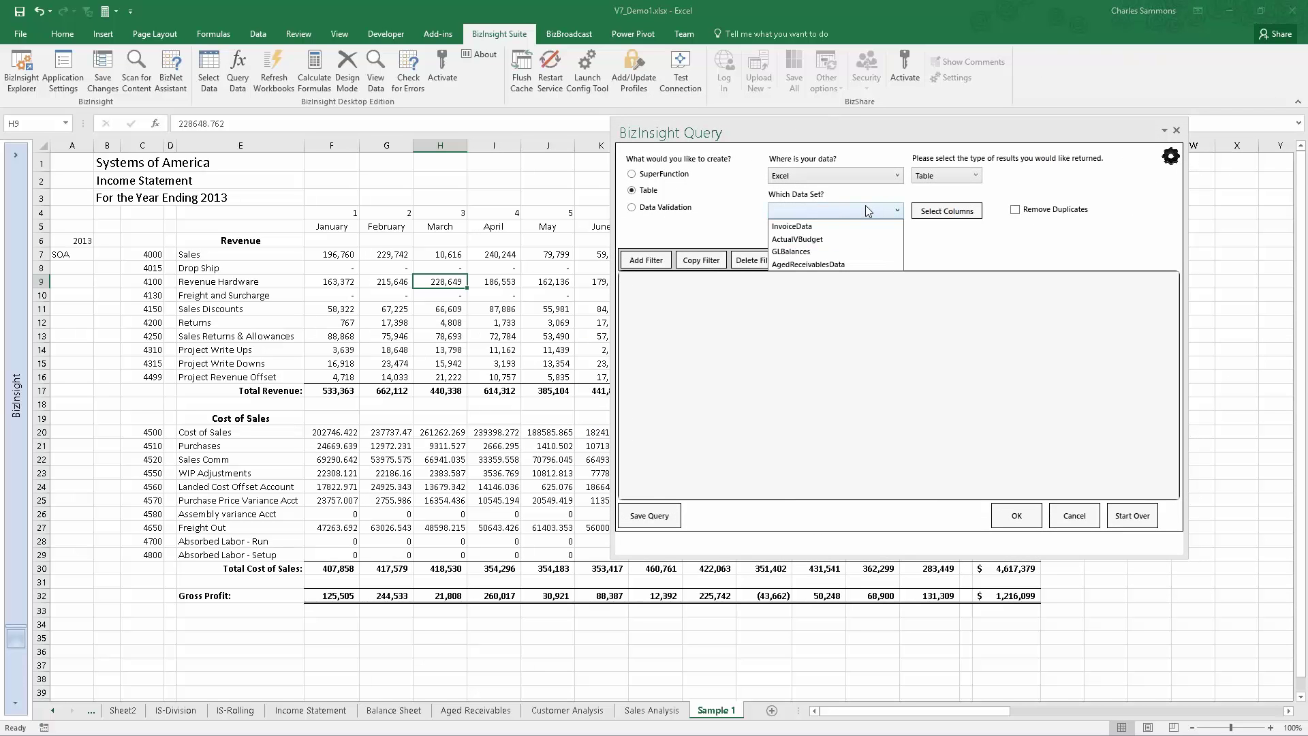
left_click(810, 258)
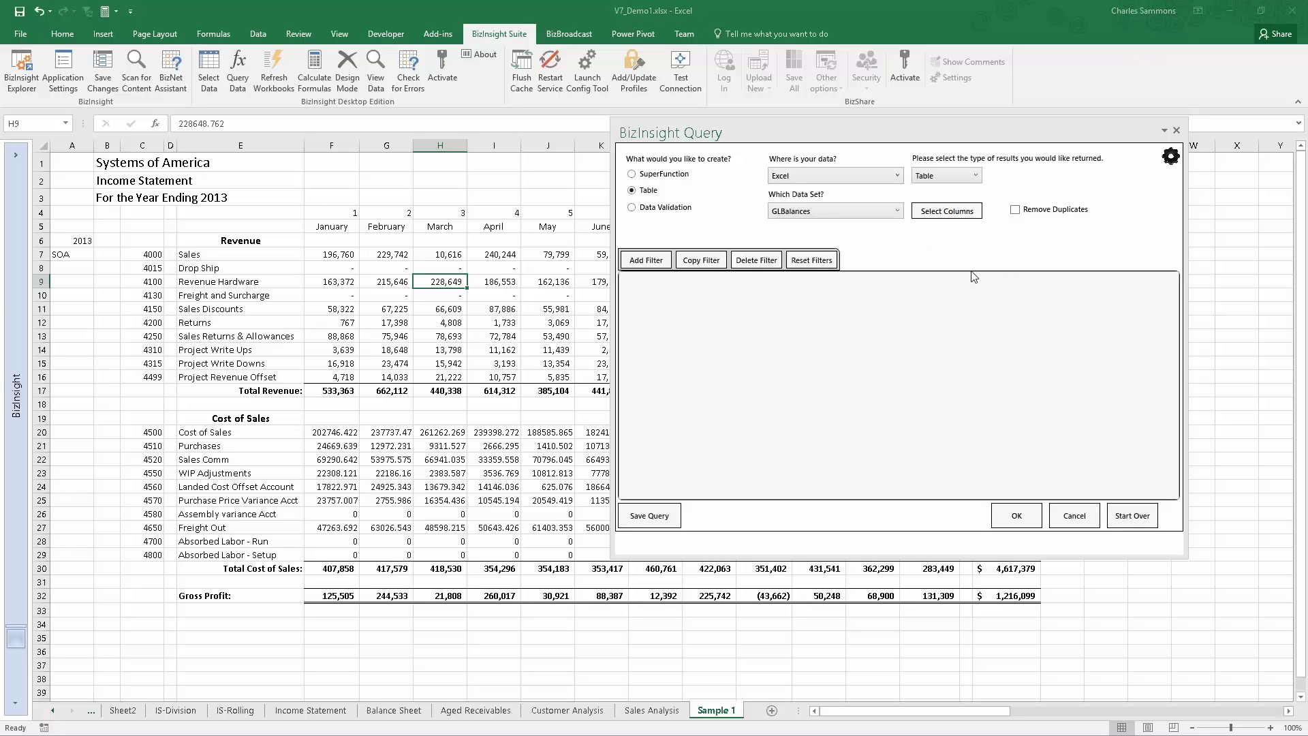
Step: Set the query to create a SuperFunction that returns the Sum of MTDNet
key("Up")
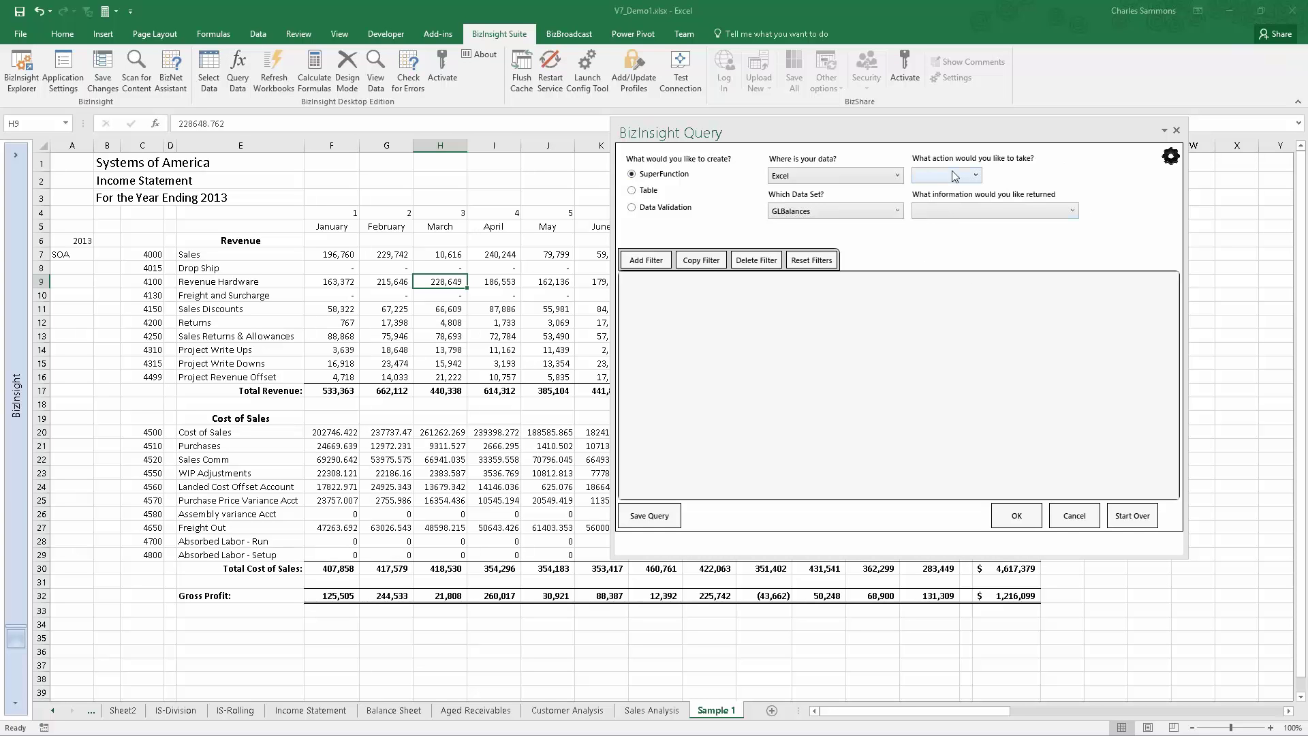
left_click(977, 174)
left_click(967, 185)
left_click(1029, 217)
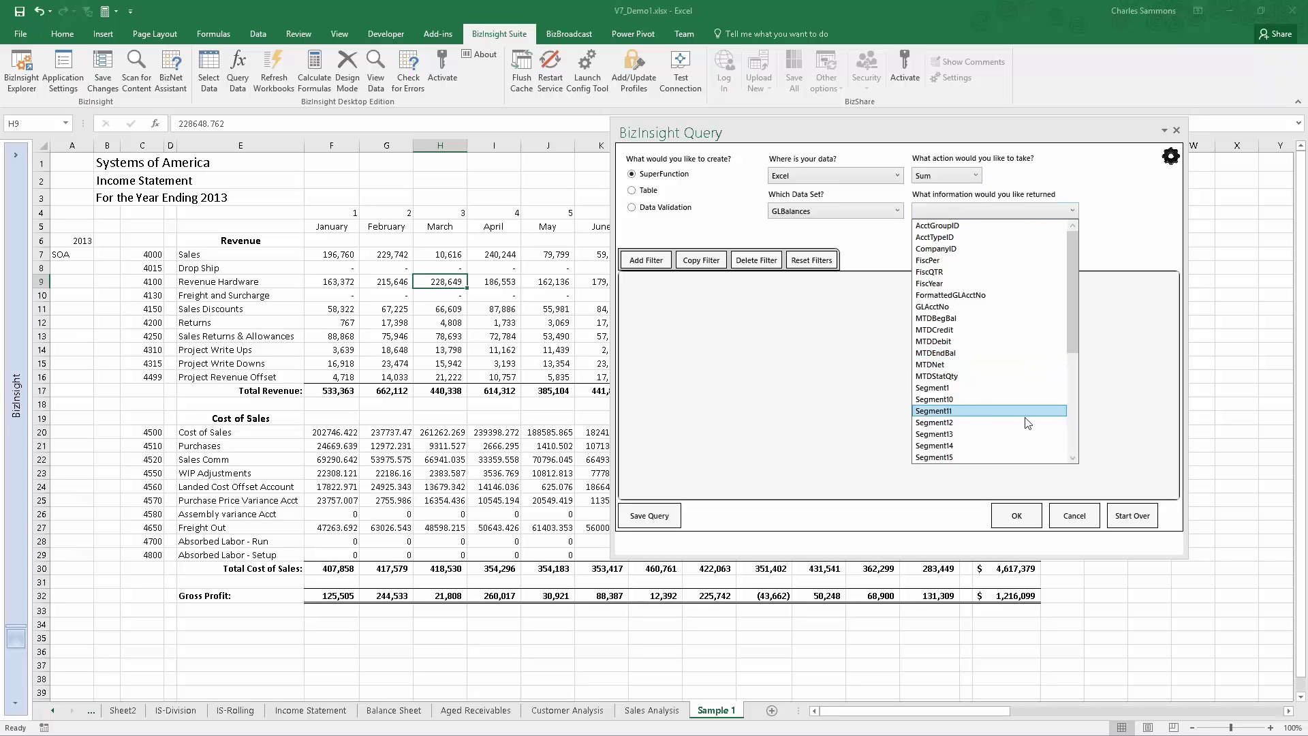
left_click(946, 365)
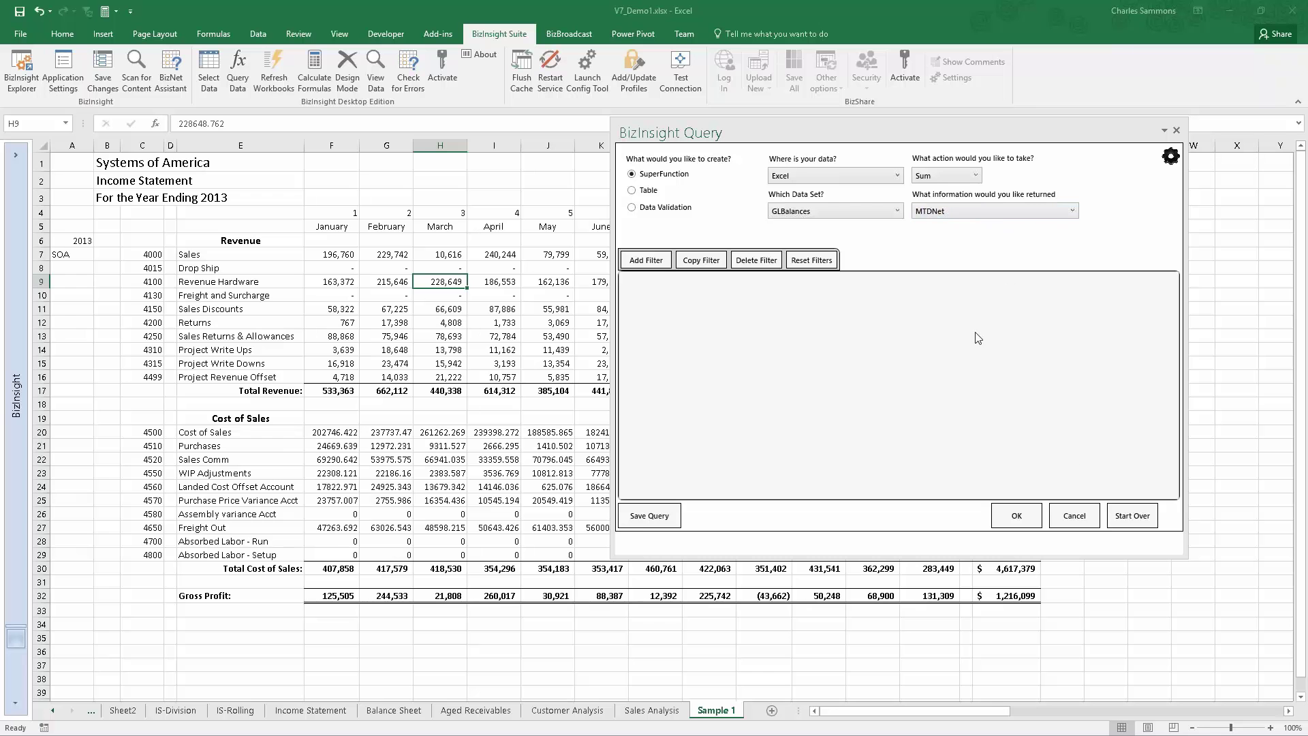
Step: Add a query filter where FiscYear equals the year in cell $A$6 of Sample 1
left_click(655, 265)
left_click(764, 282)
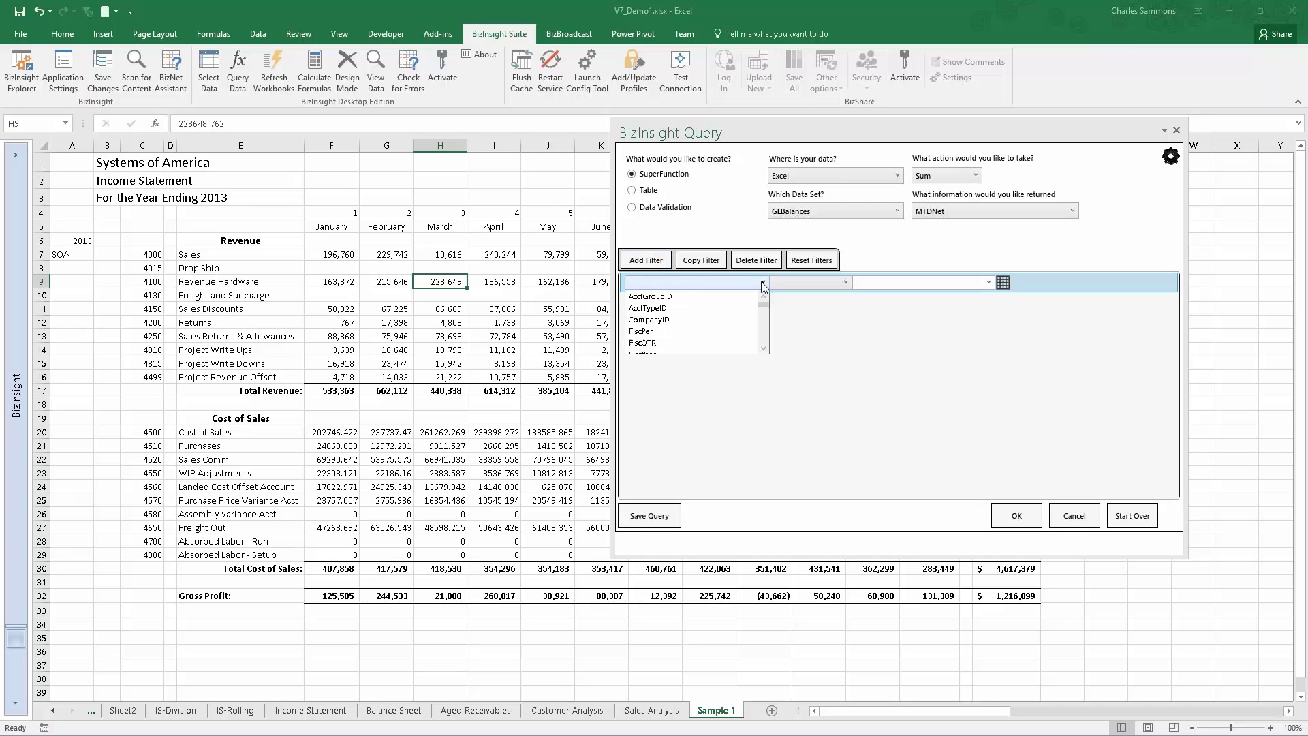
scroll(713, 328, "down", 1)
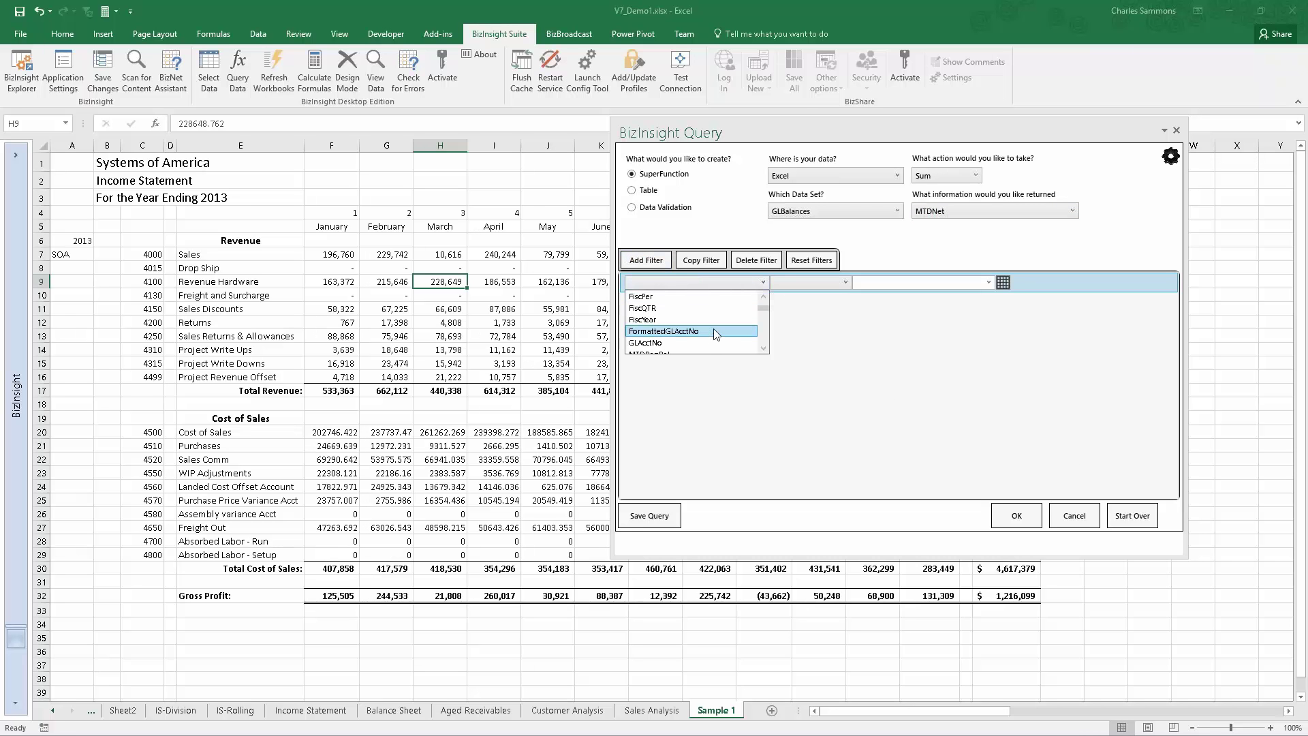
left_click(704, 320)
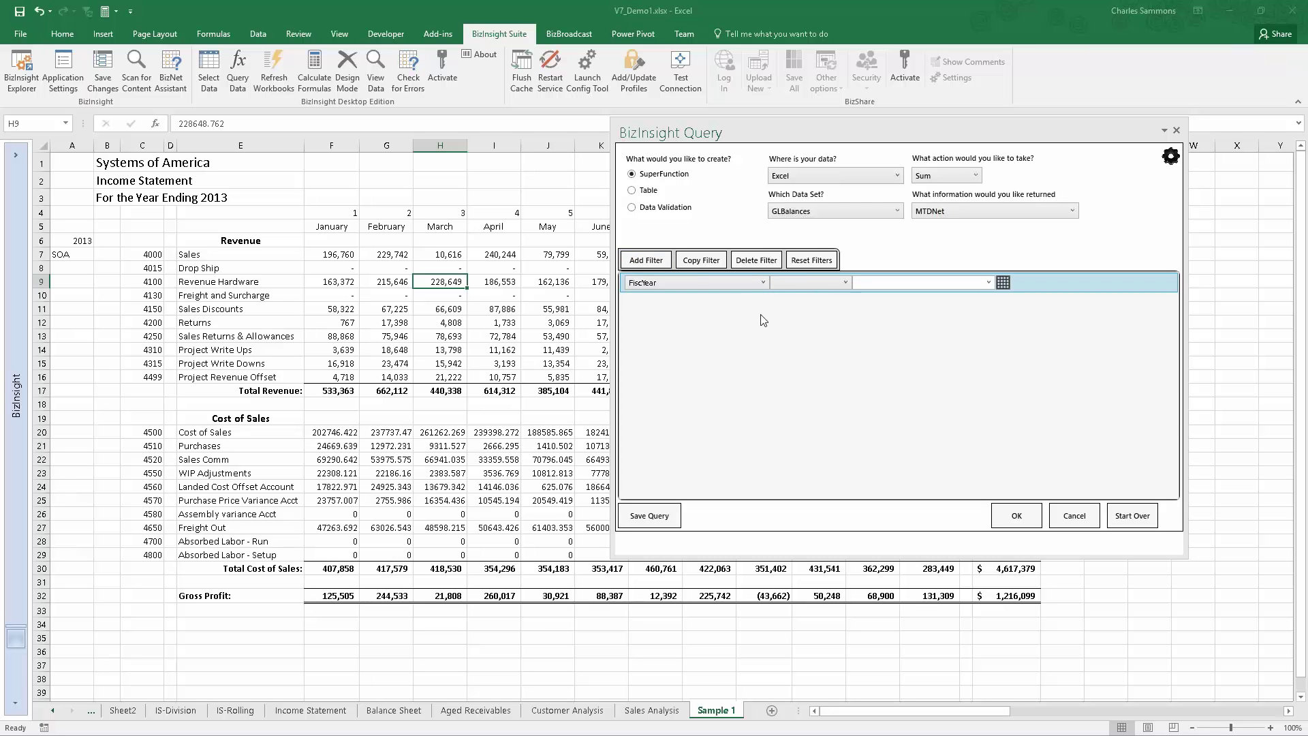
left_click(802, 283)
left_click(811, 295)
left_click(1003, 282)
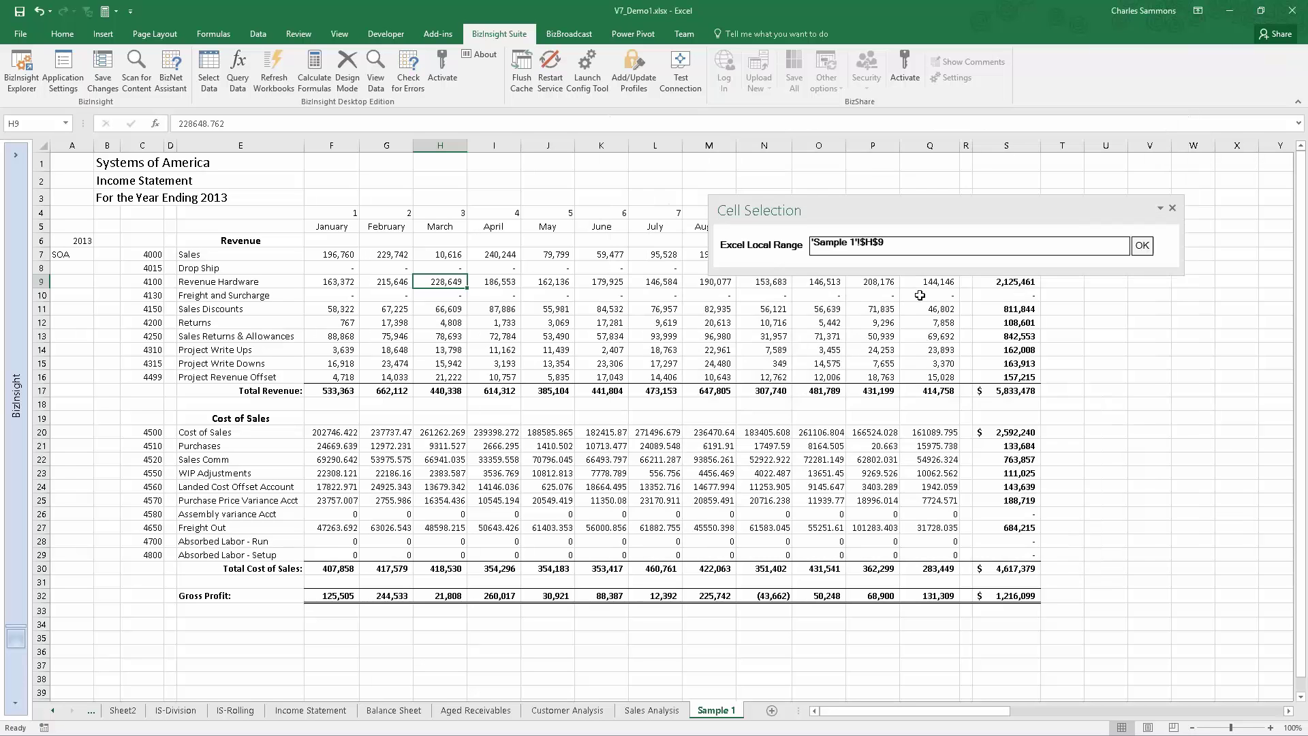
left_click(82, 240)
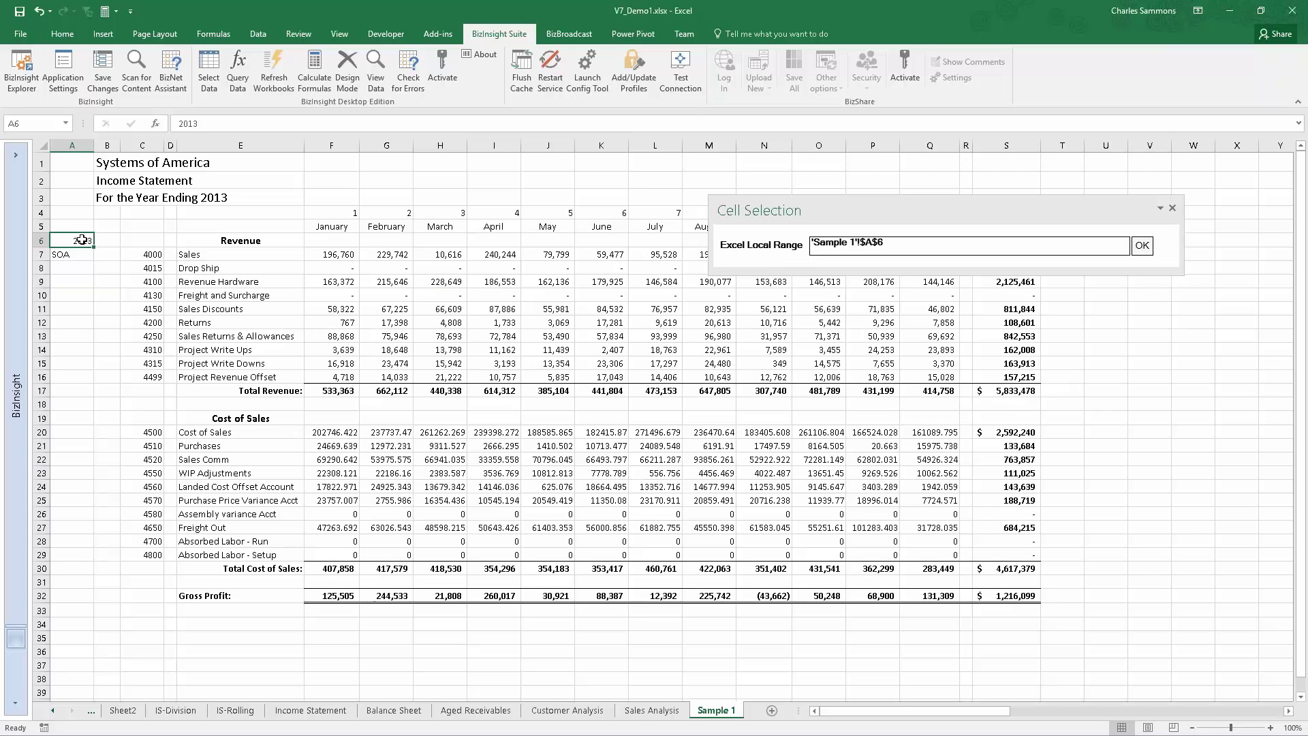
left_click(1142, 245)
Step: Add a second filter where FiscPer equals January's period number, referenced as F$4 with only the row locked
left_click(645, 260)
left_click(655, 301)
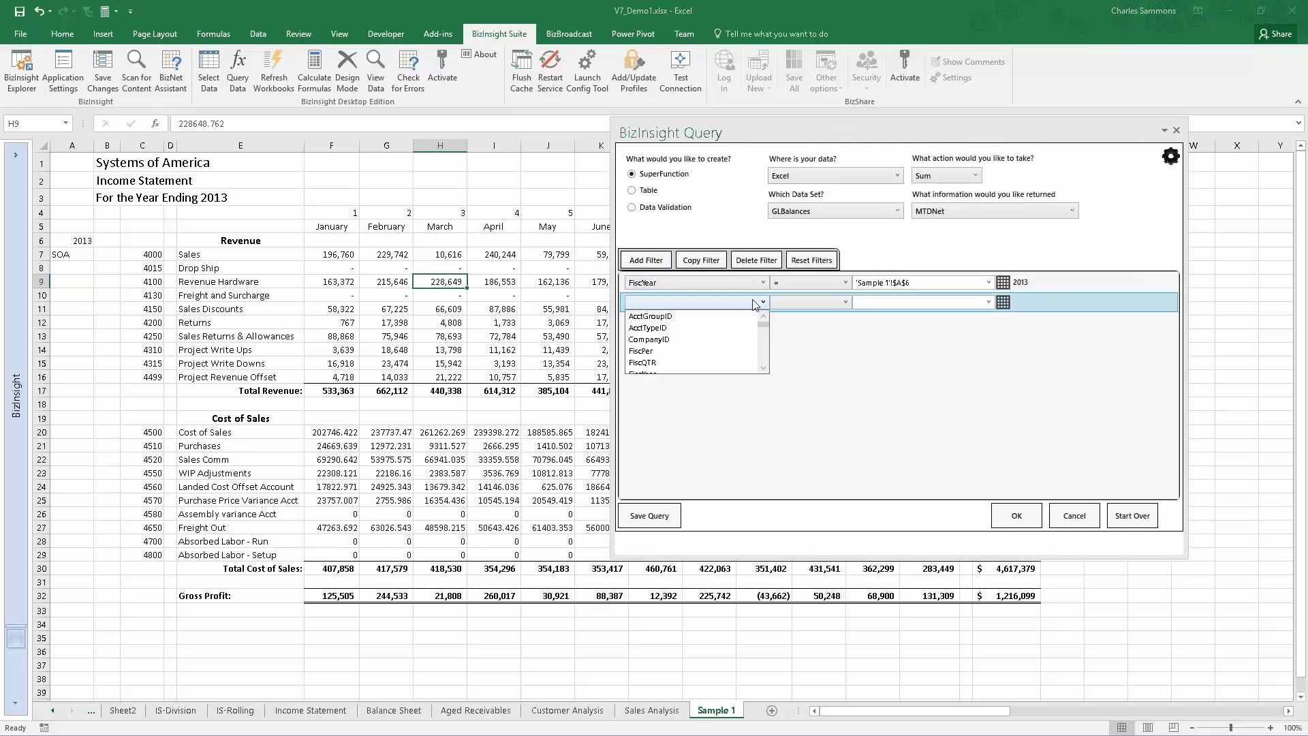
left_click(711, 351)
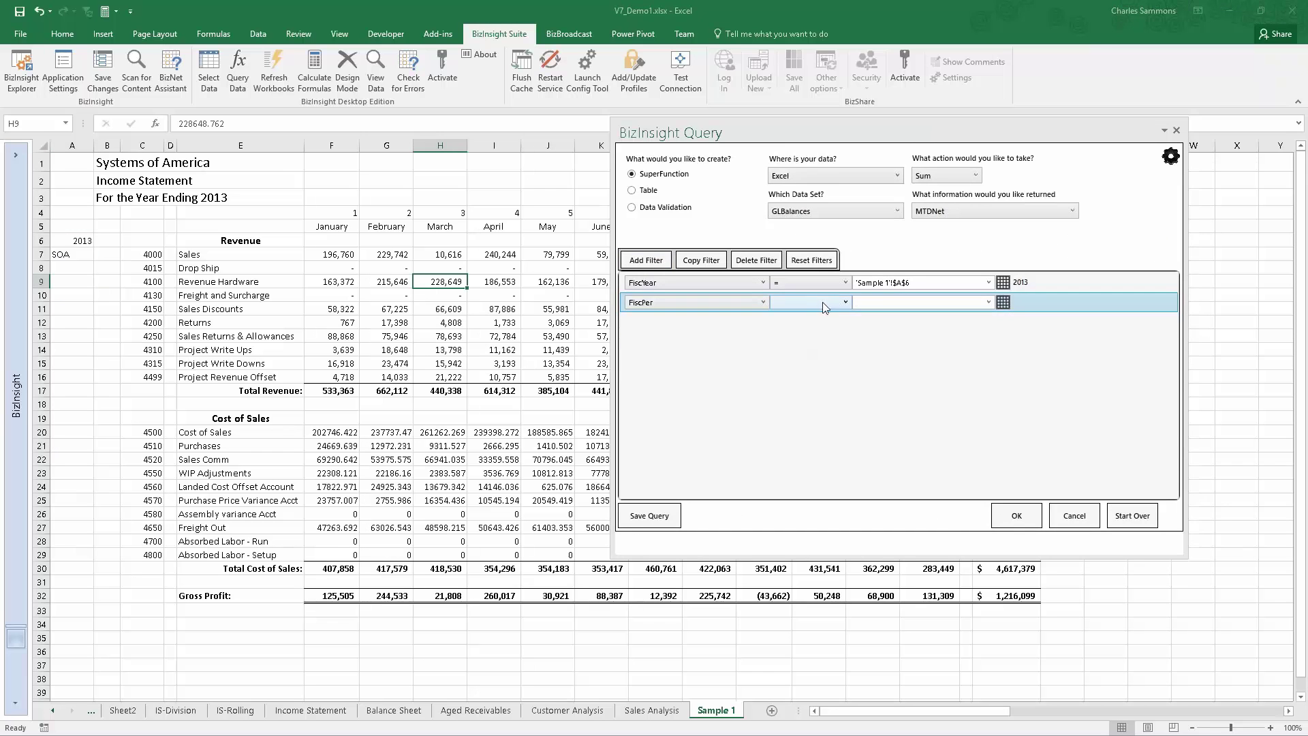
left_click(824, 302)
left_click(817, 316)
left_click(1002, 302)
left_click(348, 211)
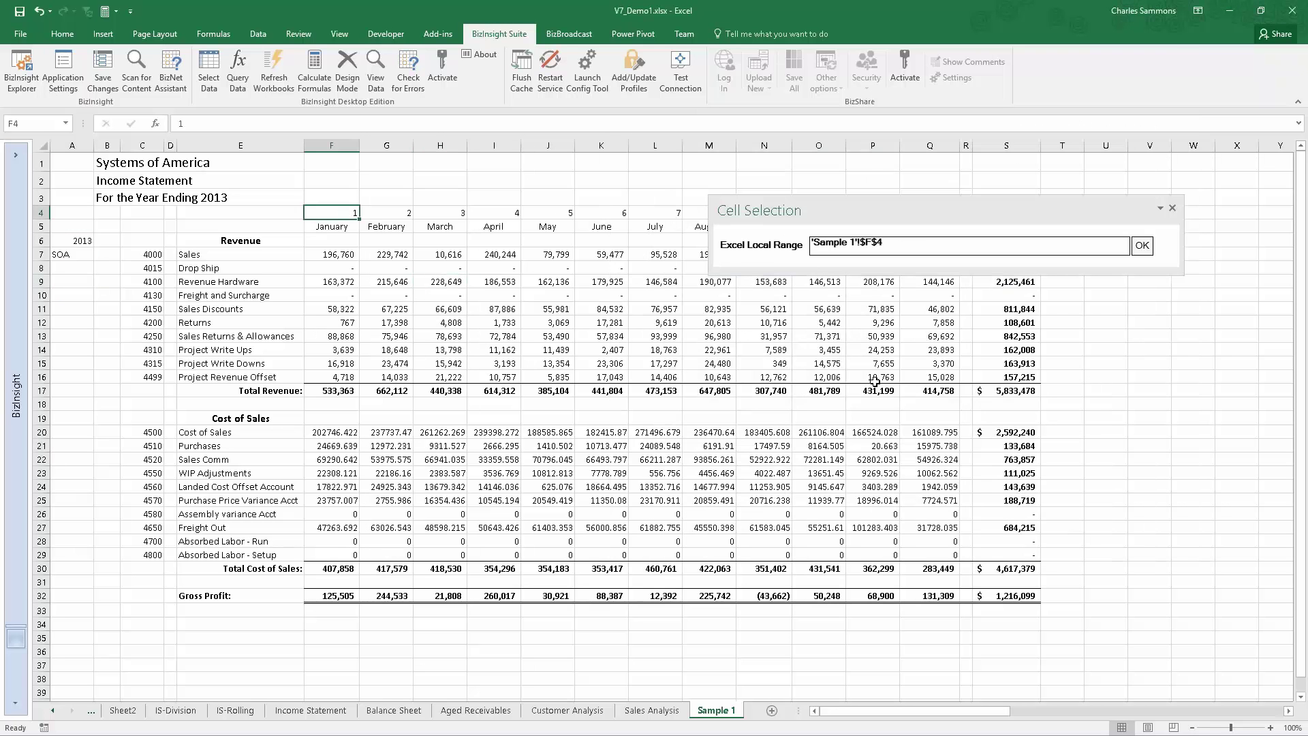
key("Left")
key("Left")
key("Left")
key("BackSpace")
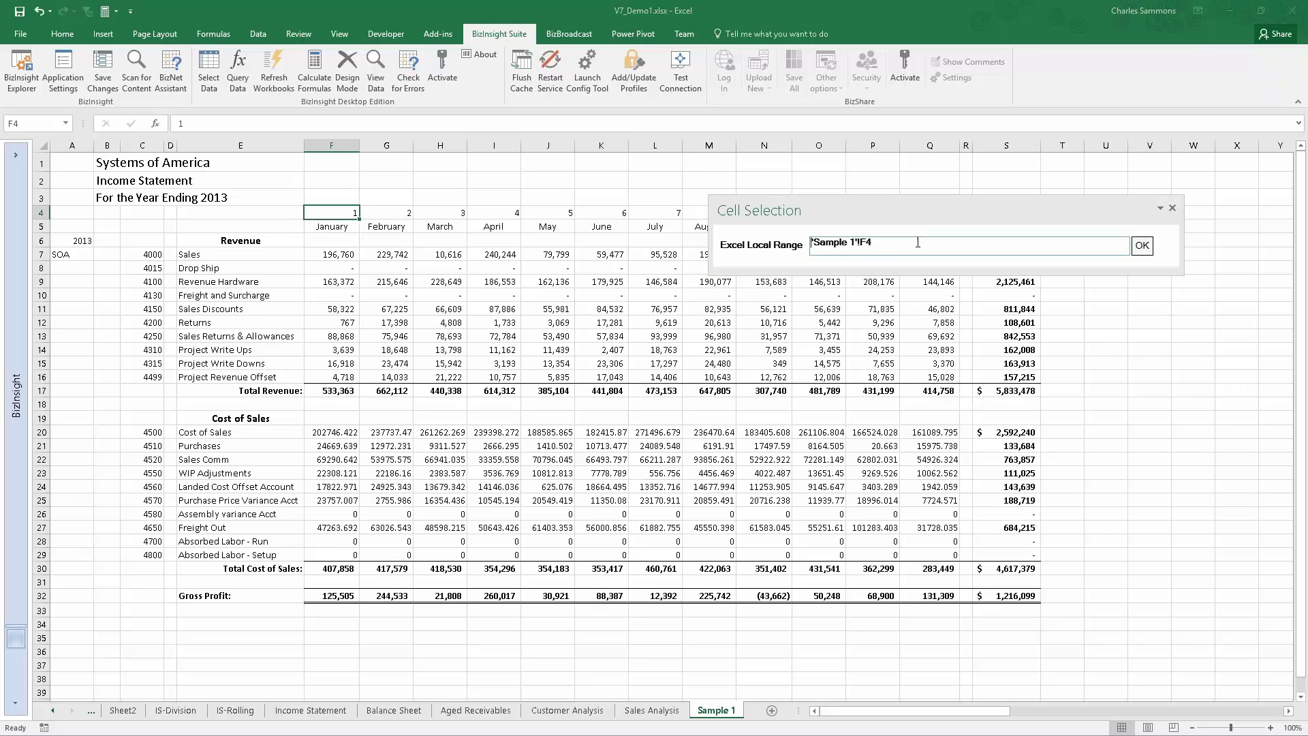
left_click(1141, 245)
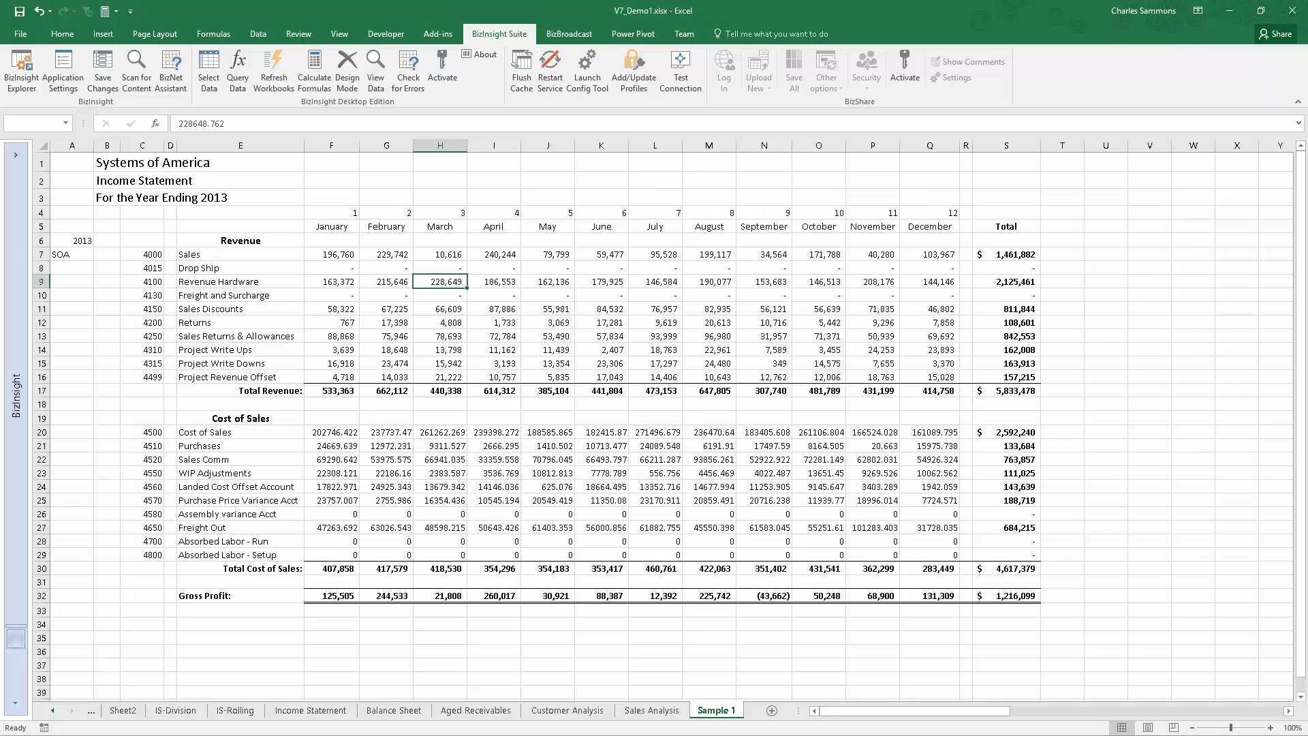
Step: Add a third filter where Segment1 equals the Sales account number, referenced as $C7 with only the column locked
left_click(647, 260)
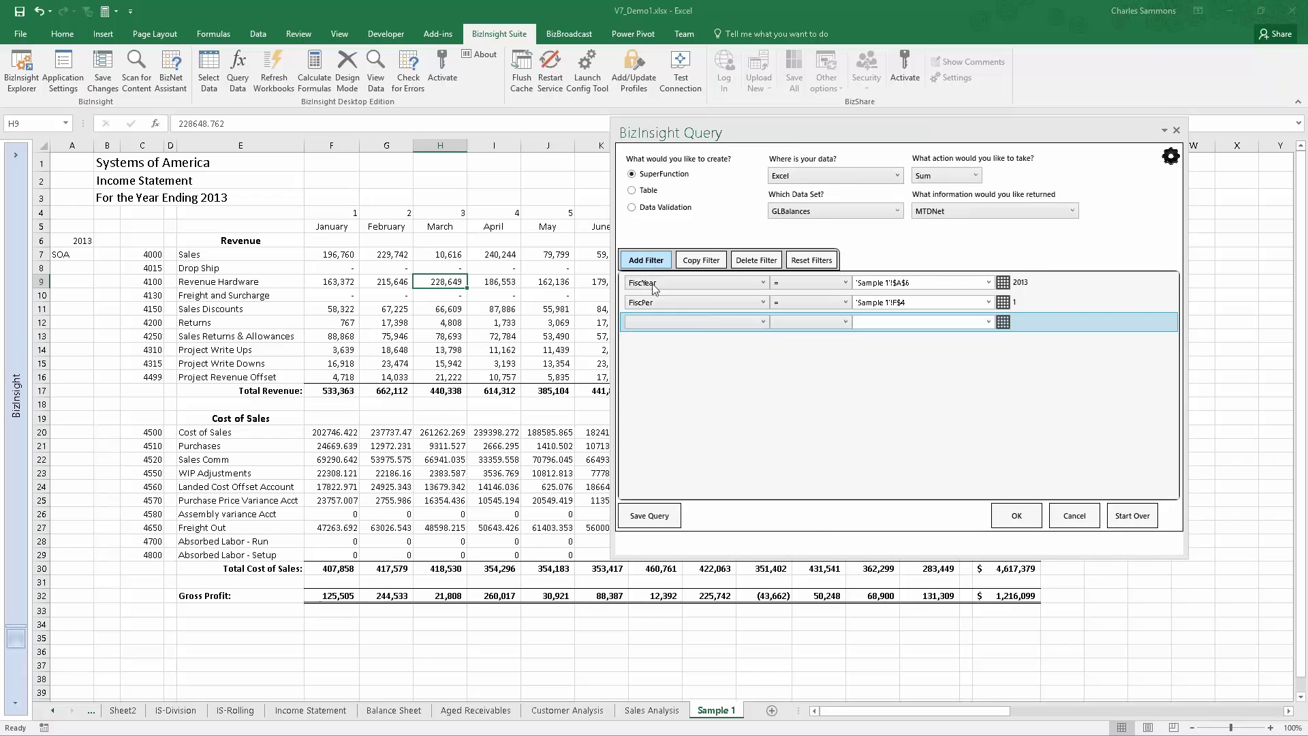
left_click(763, 322)
scroll(751, 366, "down", 3)
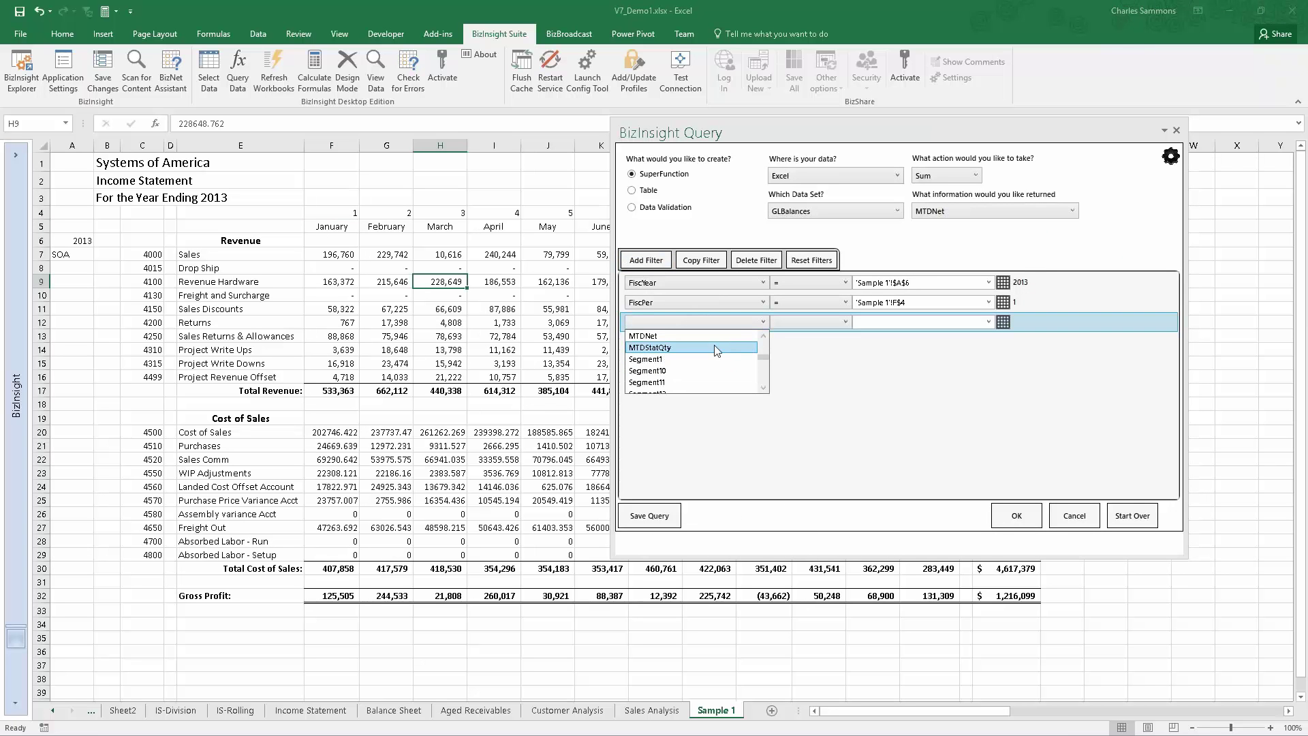
left_click(717, 359)
left_click(837, 324)
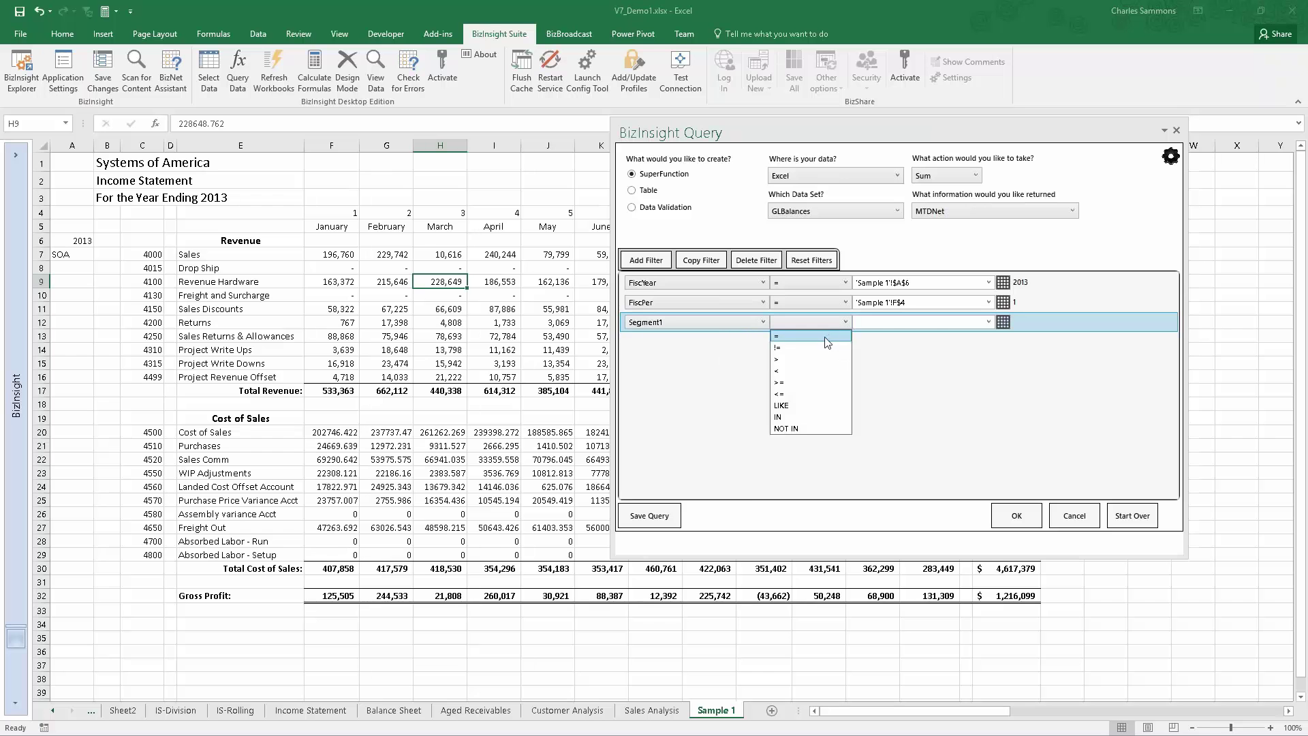
left_click(824, 336)
left_click(1002, 322)
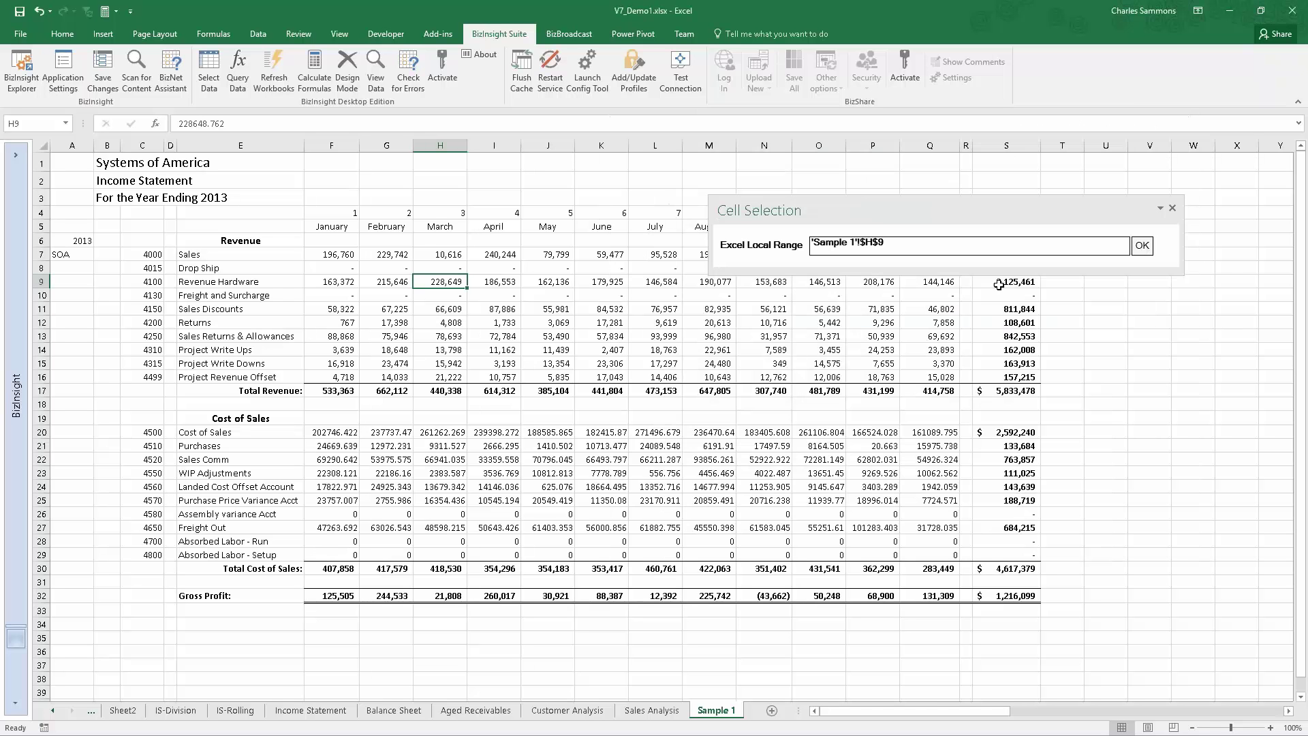
left_click(141, 253)
left_click(910, 243)
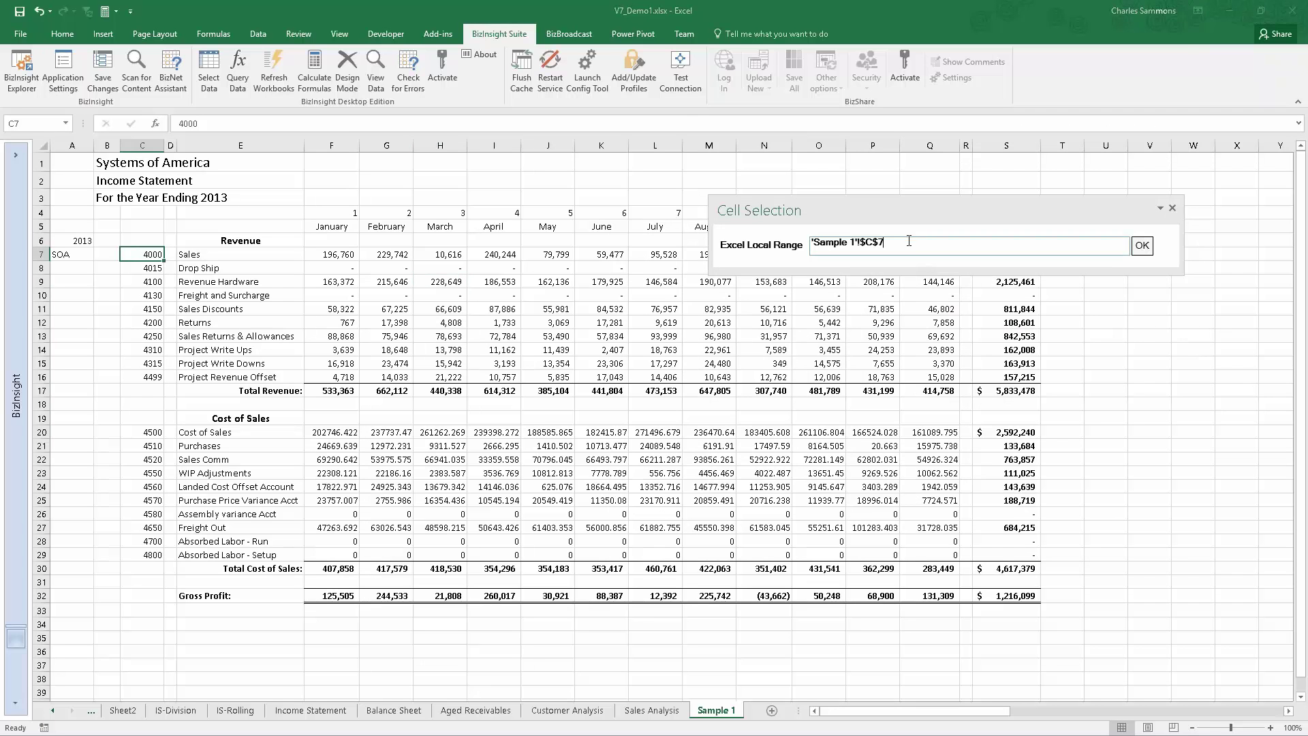
key("F4")
key("F4")
key("F4")
left_click(1141, 246)
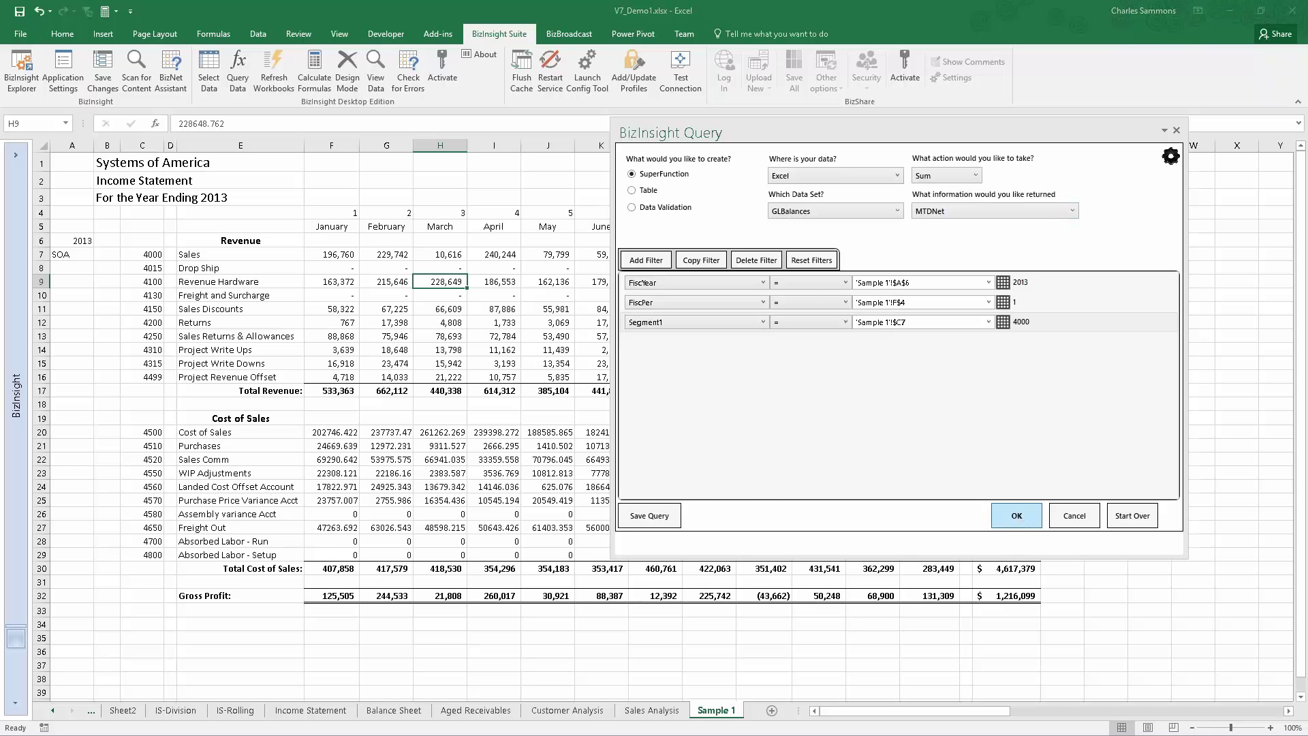
Step: Insert the finished SuperFunction into cell F7, the January Sales value, overwriting its current contents
left_click(1016, 516)
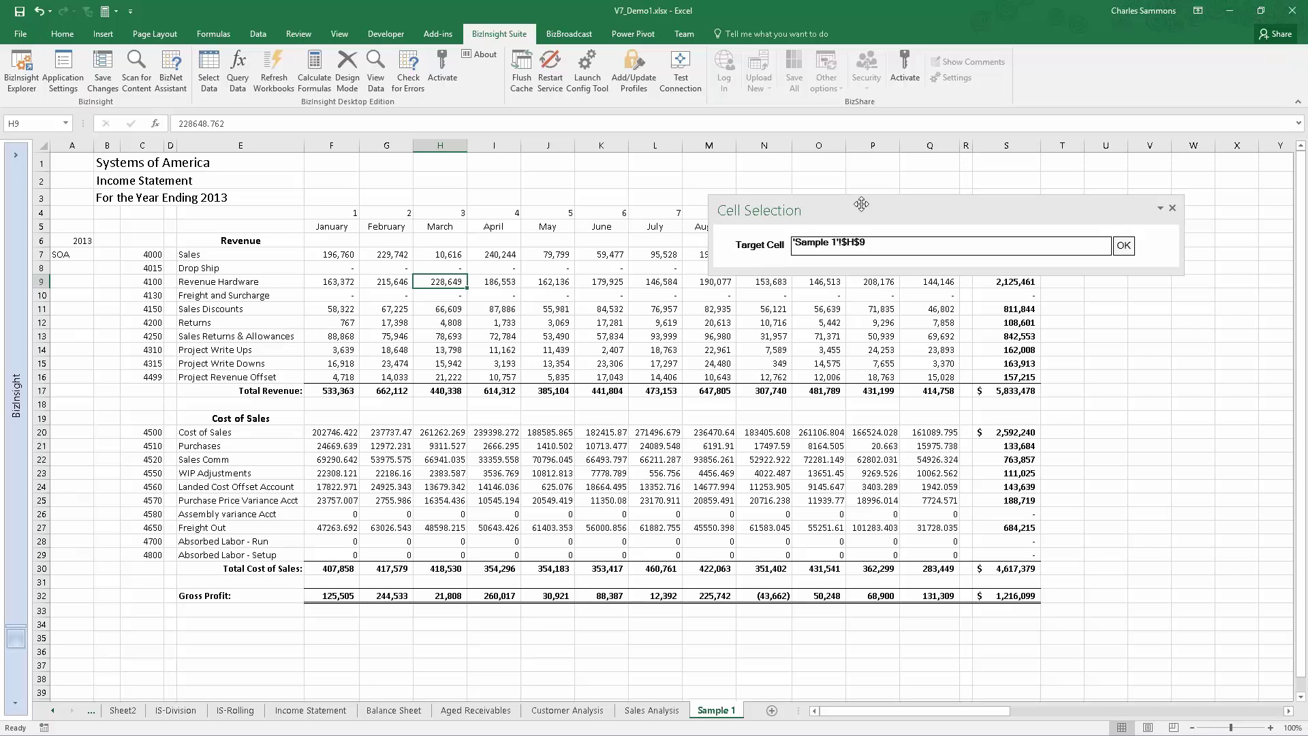
left_click_drag(856, 202, 850, 125)
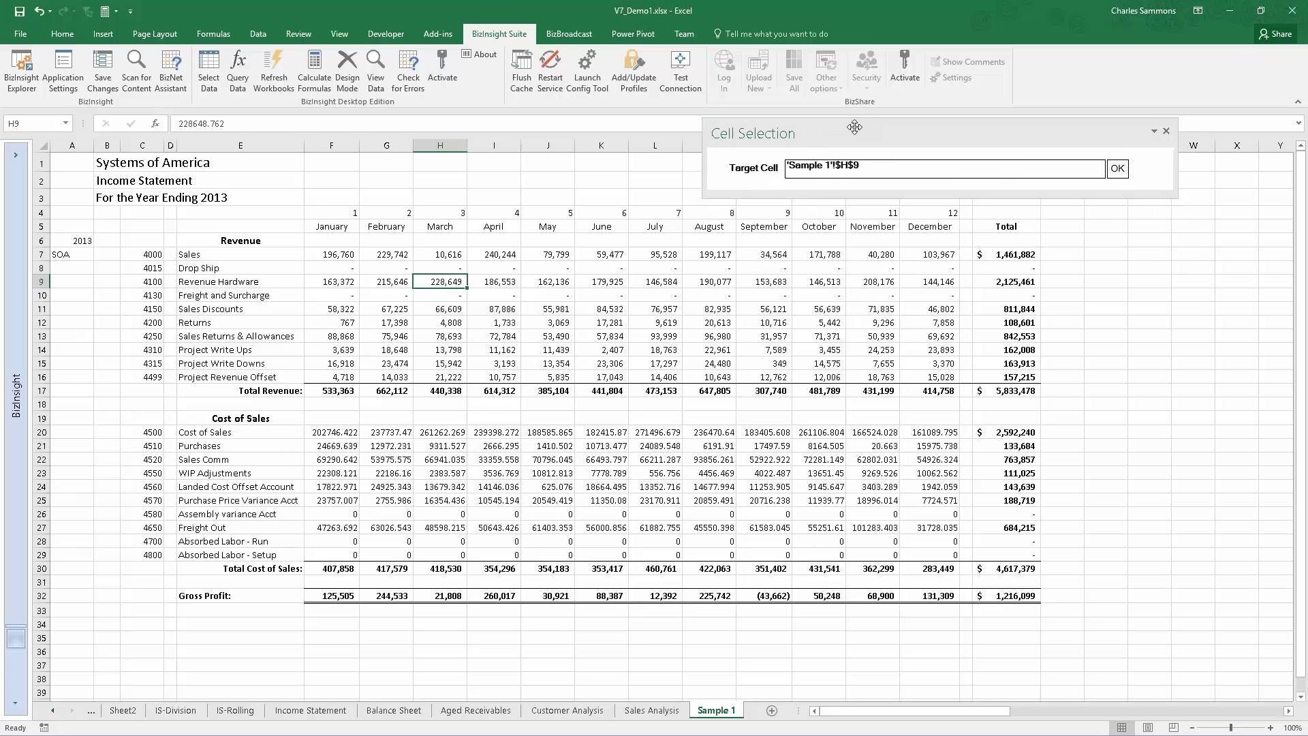
left_click(343, 256)
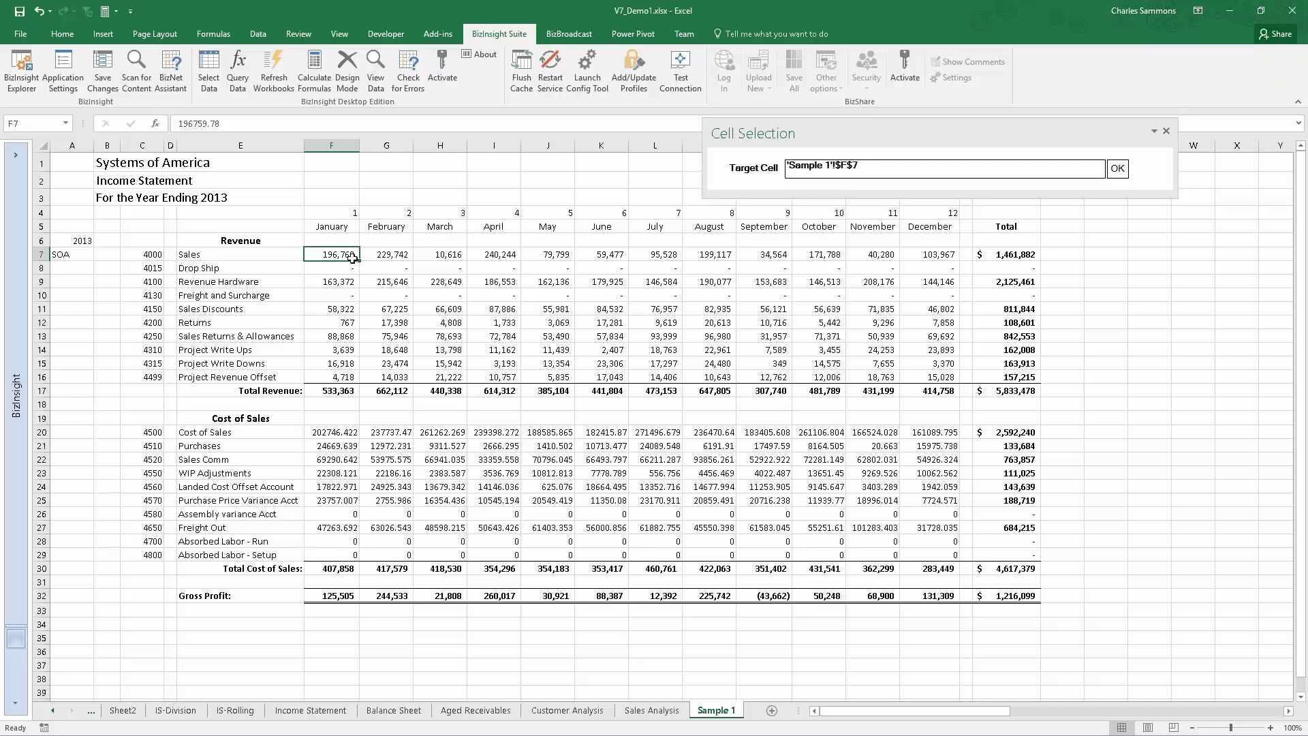
left_click(1117, 169)
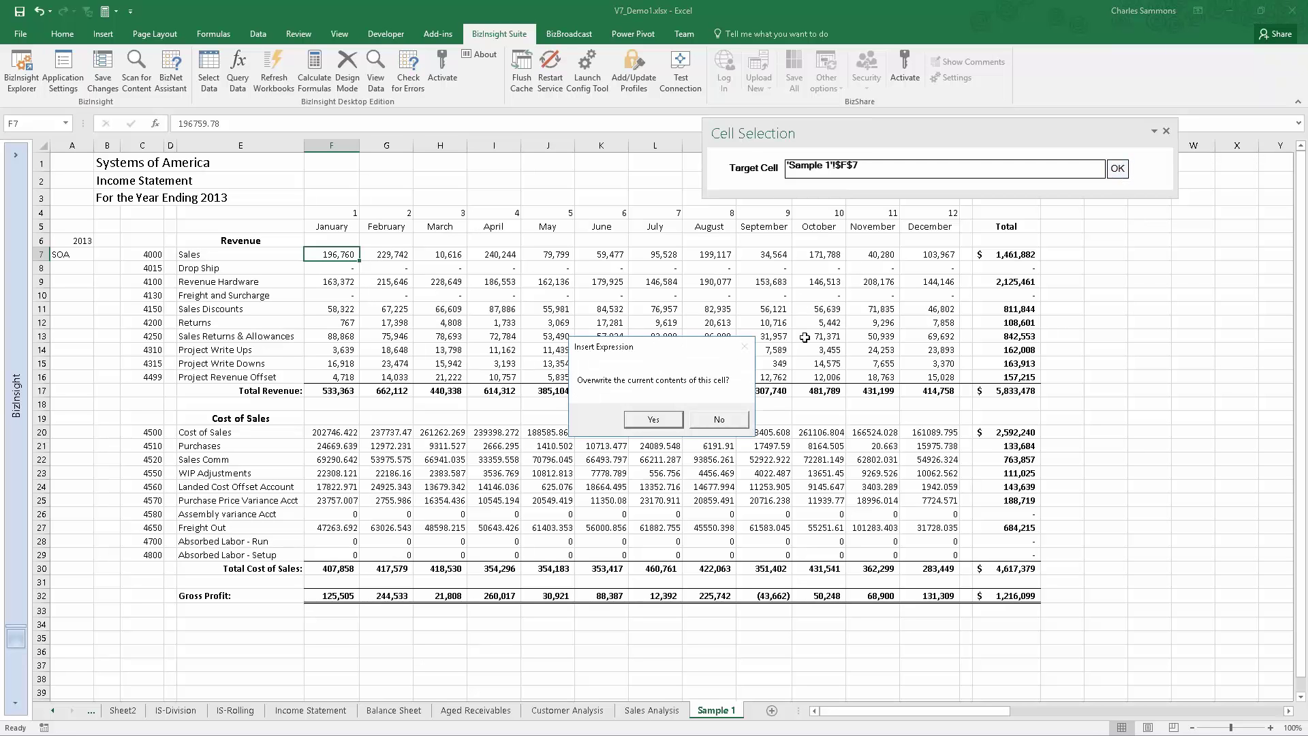
left_click(647, 421)
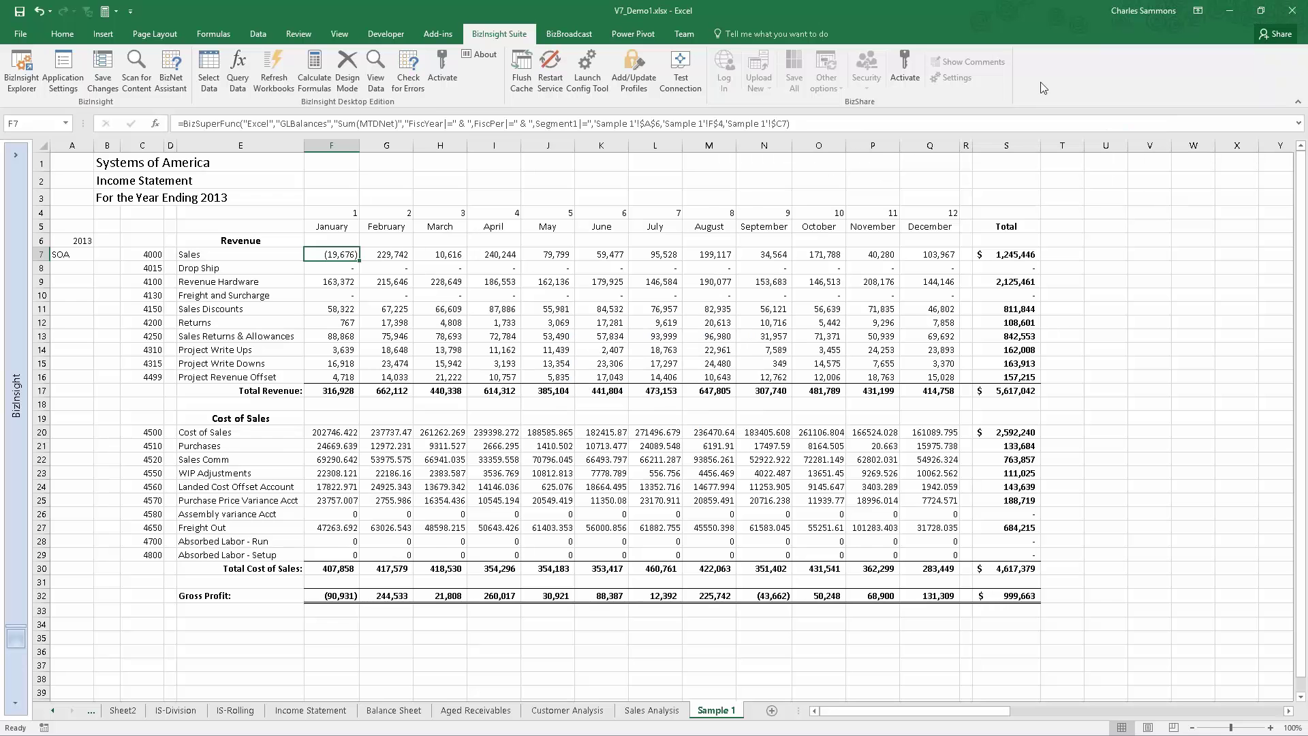
Step: Reverse the sign of the January Sales formula in F7 by appending *-1
left_click(919, 123)
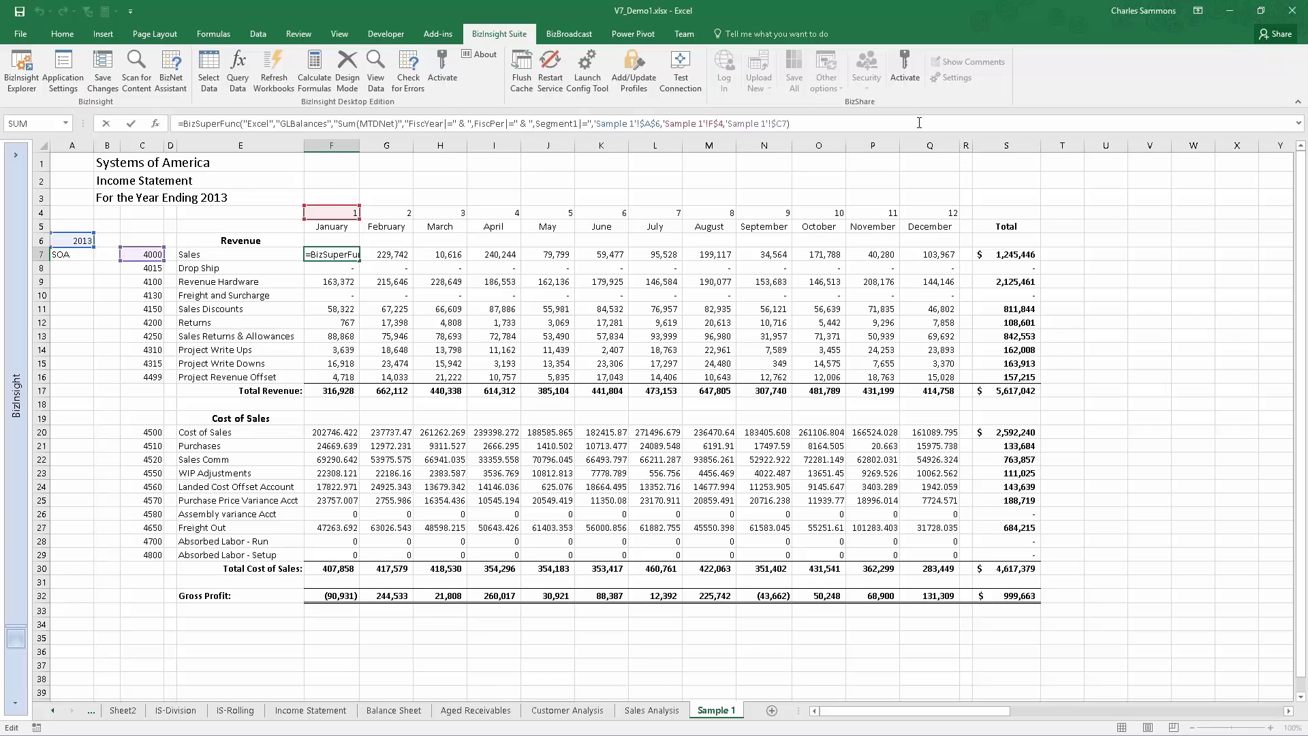
type("*-1")
key("Return")
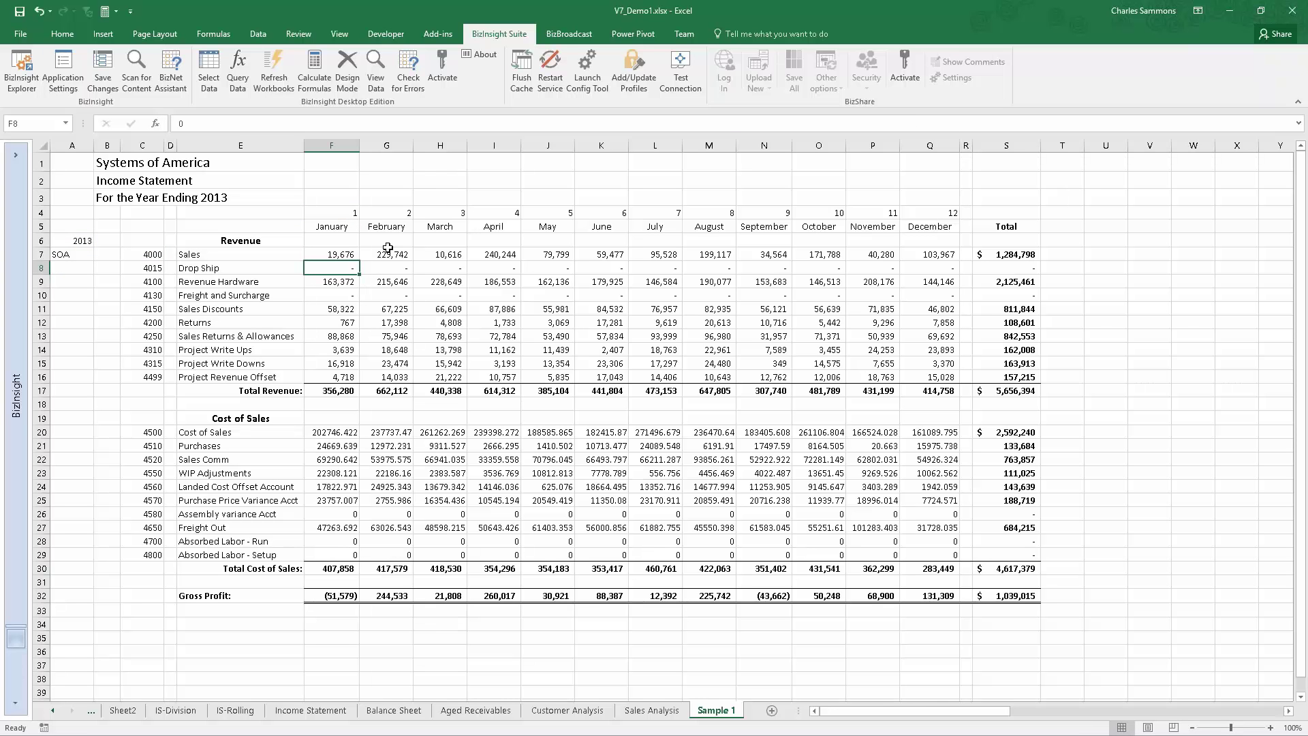
Step: Set the income statement's fiscal year in cell A6 to 2014
left_click(68, 242)
type("2014")
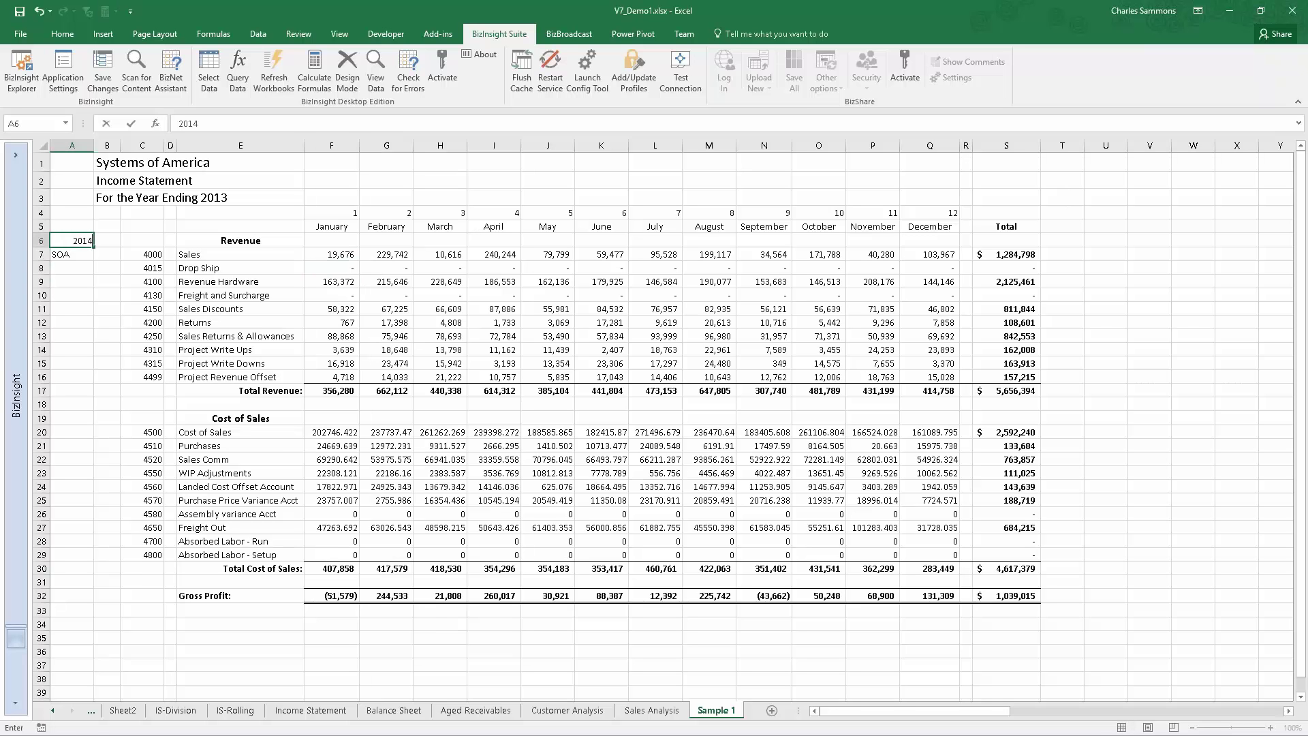
key("Return")
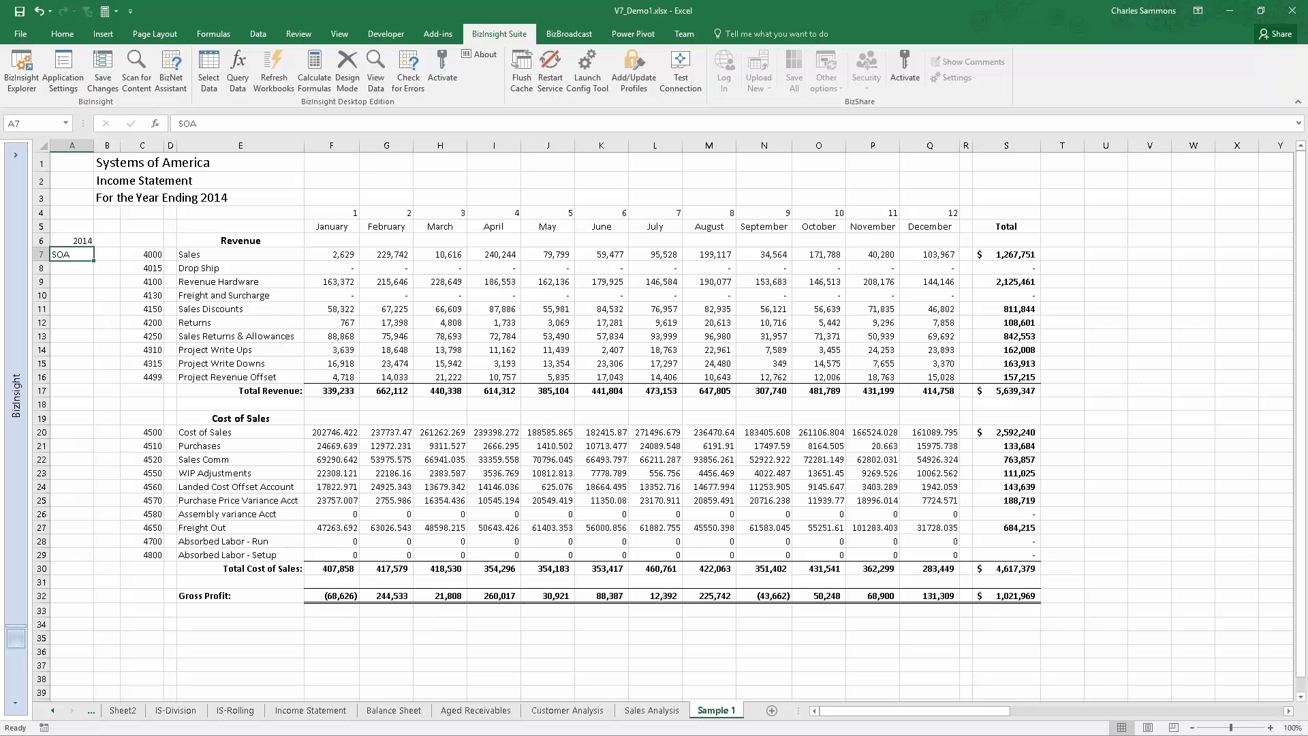
Step: Fill the January Sales formula in F7 down through F16 and copy it into the January Cost of Sales cells F20 through F29
left_click(335, 255)
left_click_drag(359, 260, 346, 380)
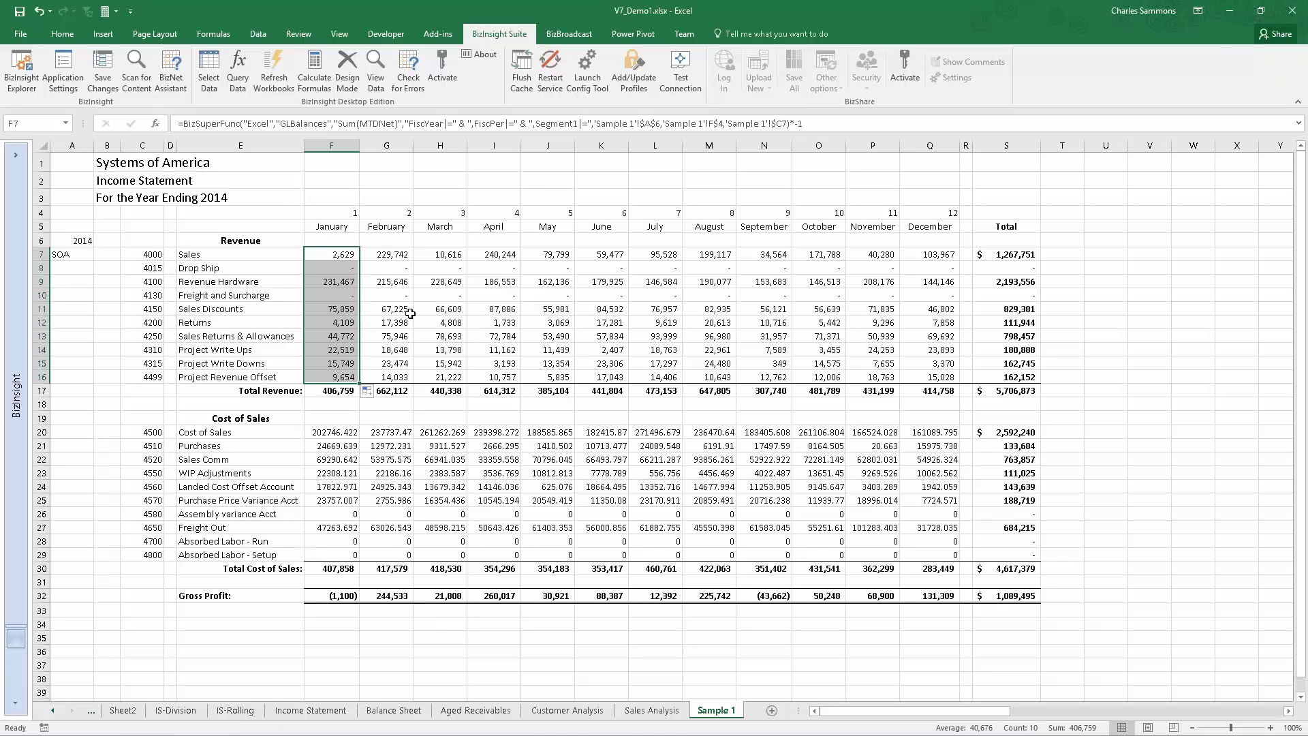
left_click(341, 253)
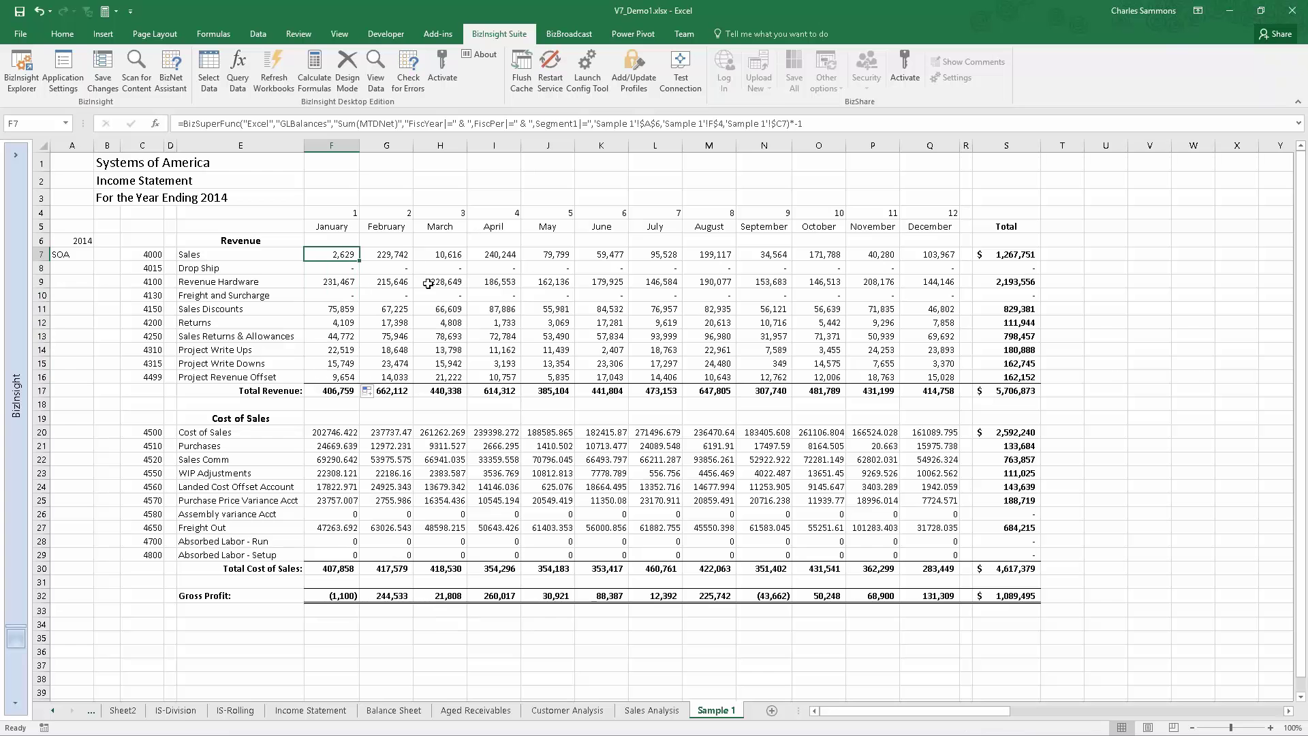
key("ctrl+c")
left_click(344, 432)
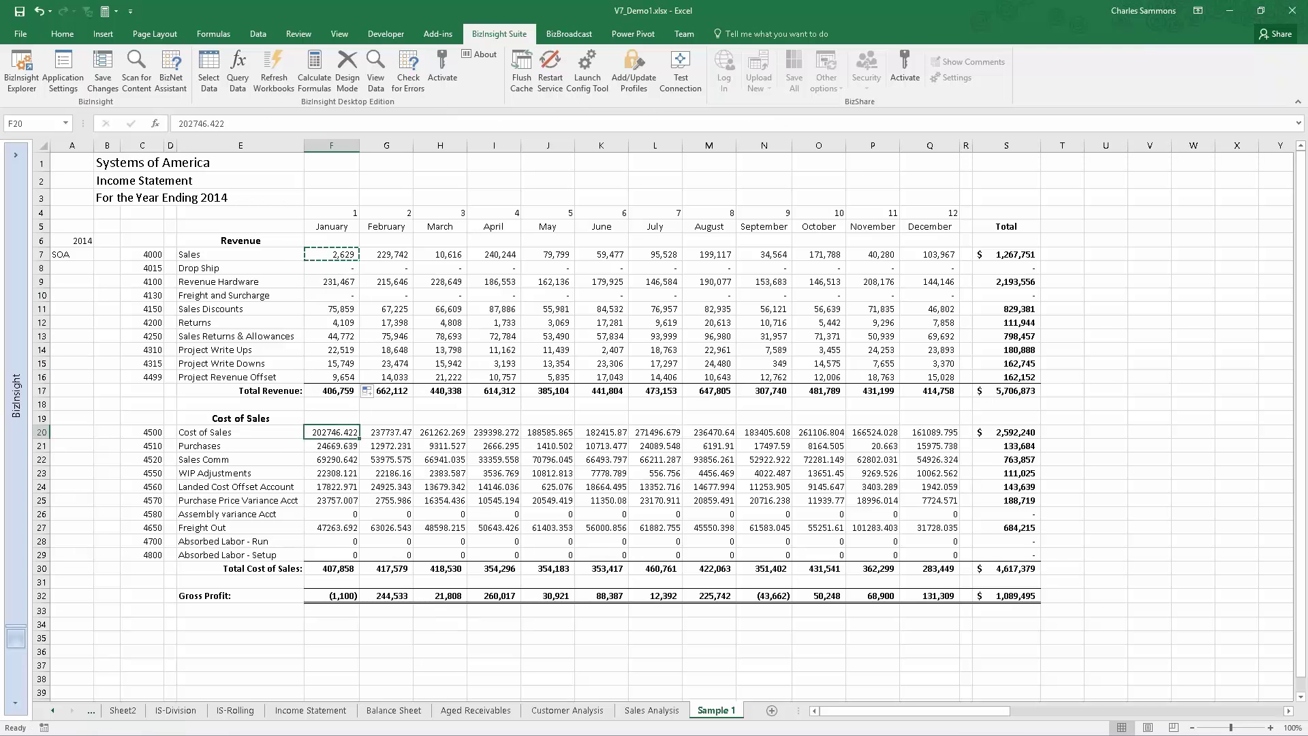
key("ctrl+v")
left_click_drag(359, 439, 351, 555)
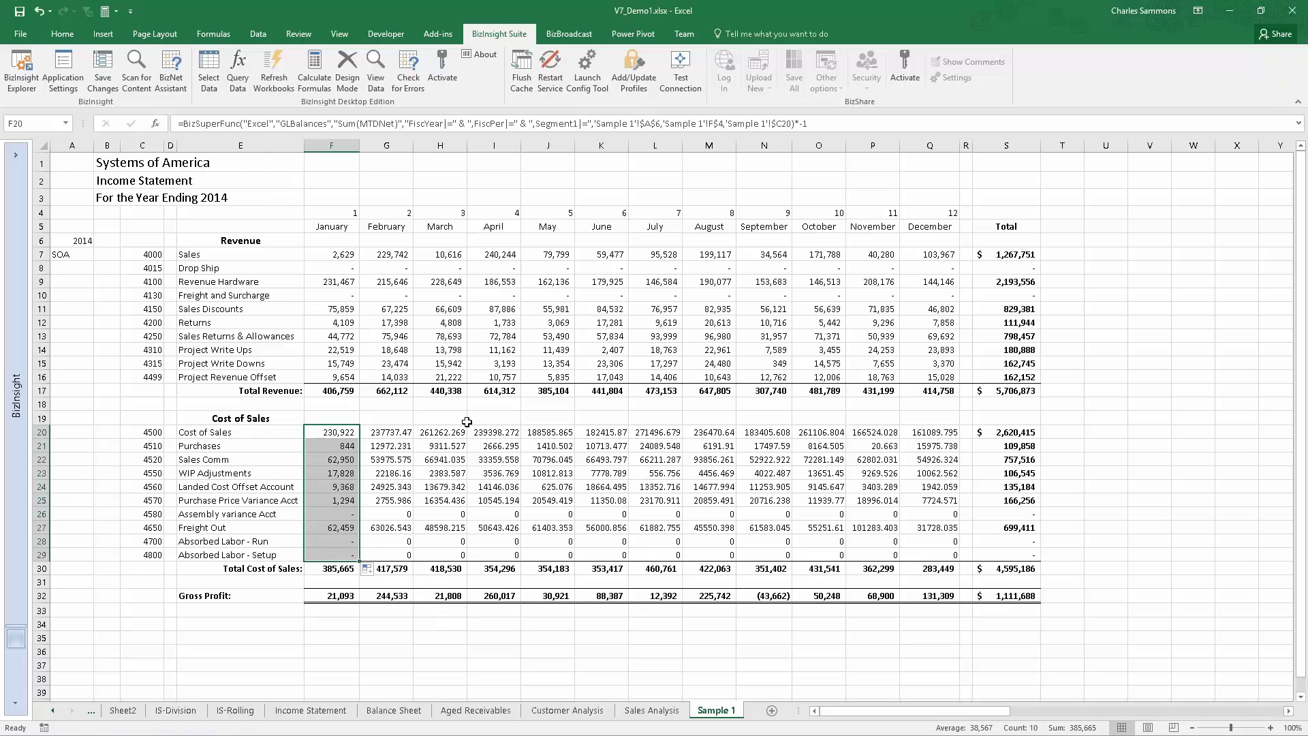
left_click(542, 472)
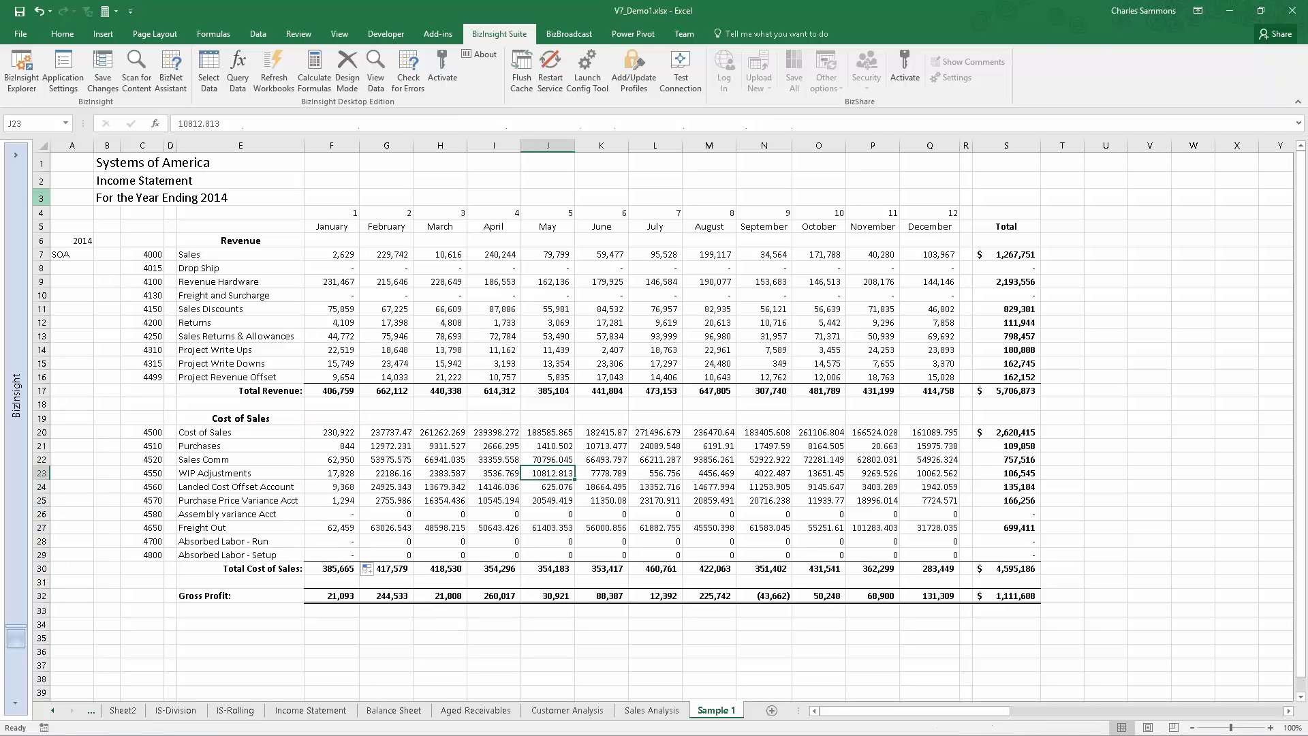
Step: Set the report's fiscal year in cell A6 to 2015
left_click(79, 241)
type("2015")
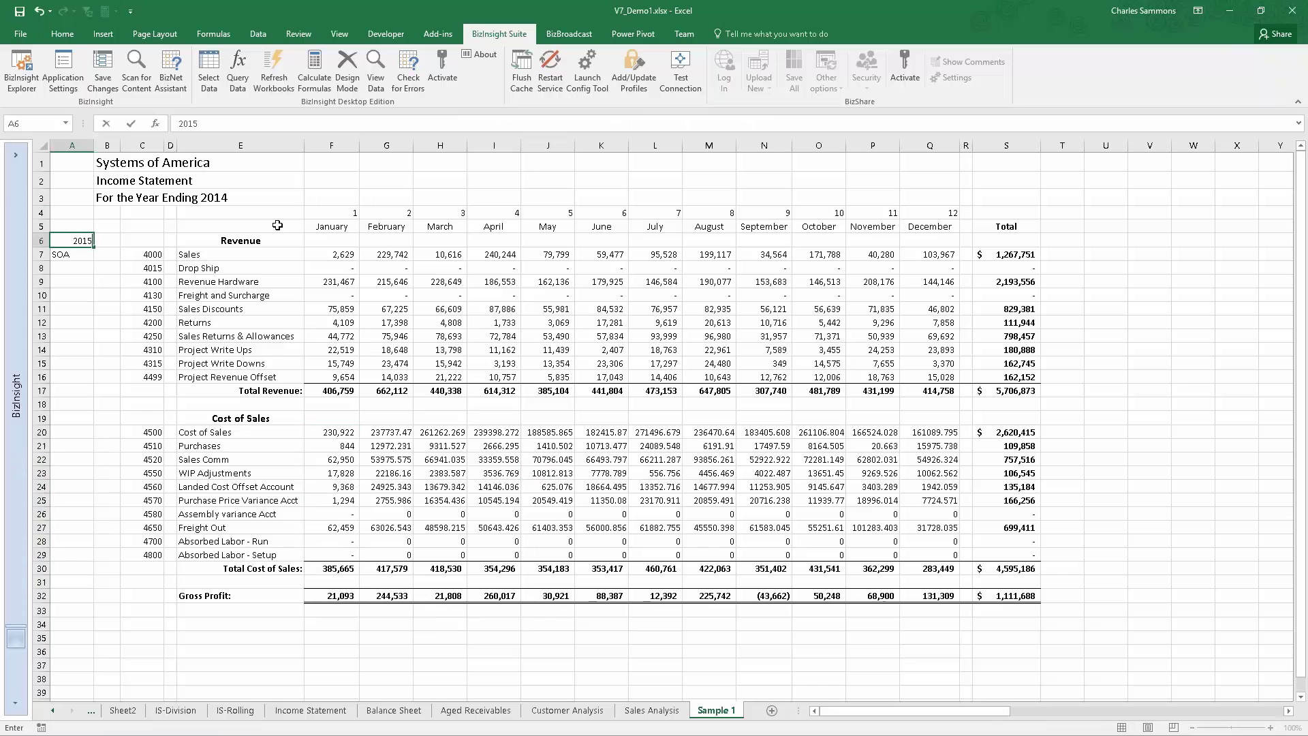
key("Return")
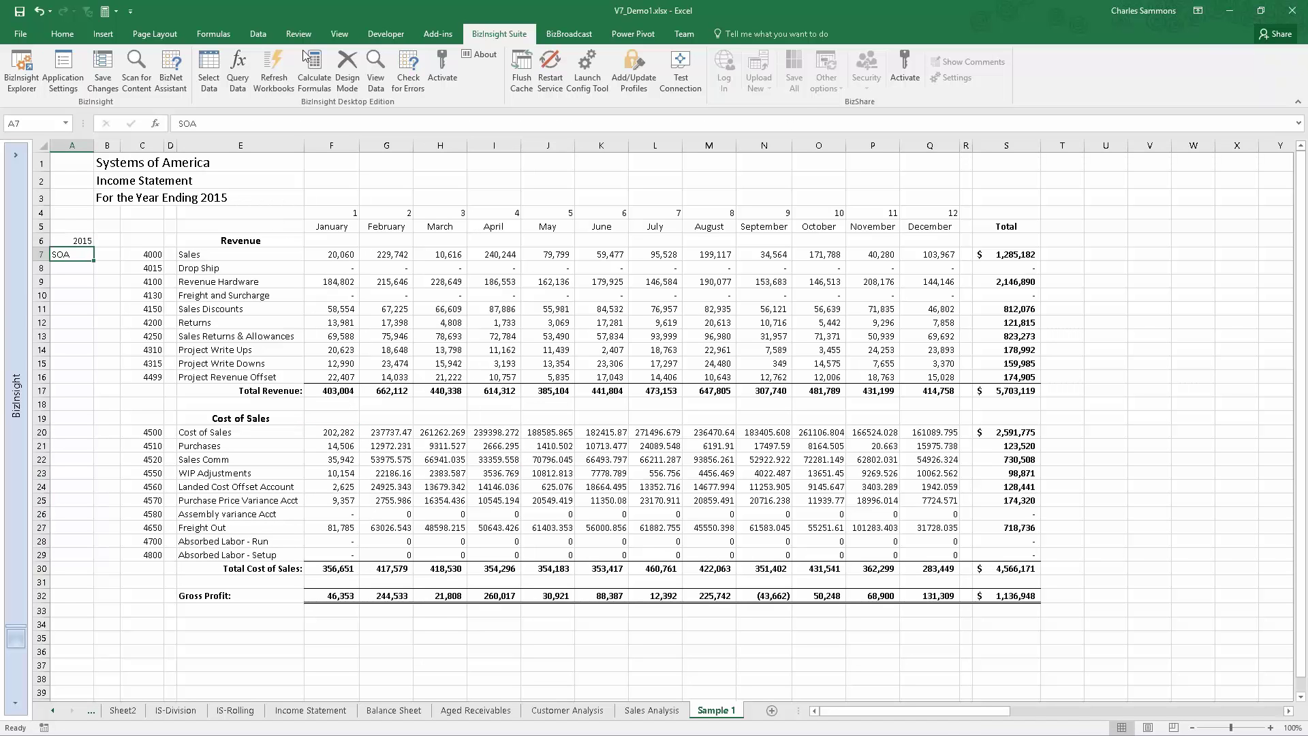
Step: Fill the January column formulas in F7:F29 across all remaining months through December in column Q
left_click_drag(339, 257, 360, 560)
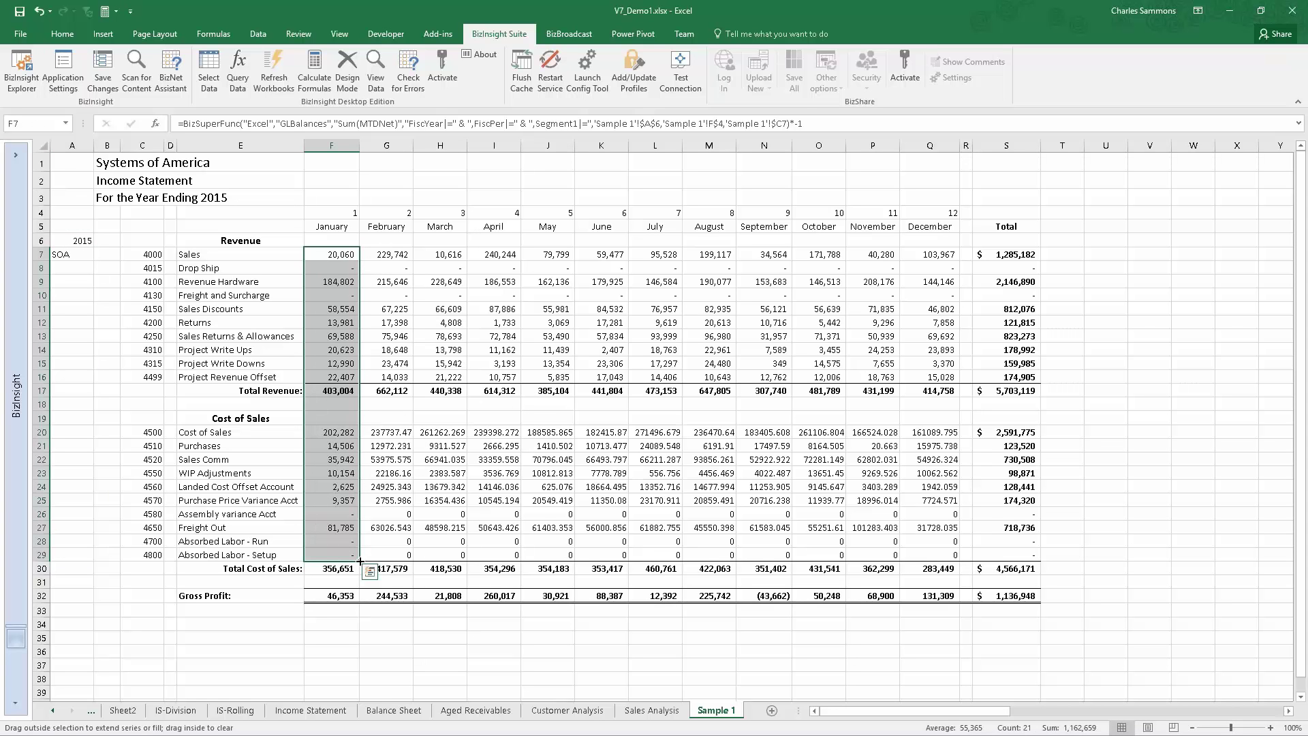
left_click_drag(360, 560, 947, 554)
left_click(879, 324)
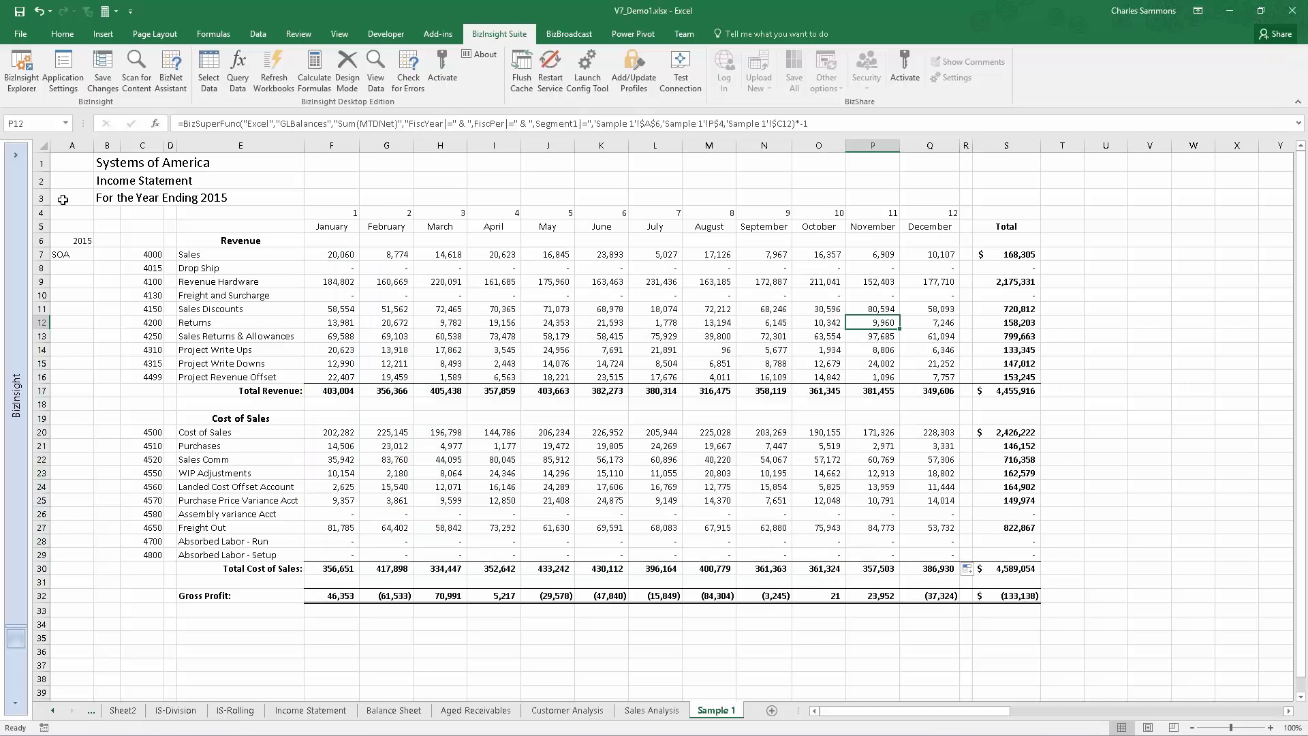
Step: Switch the completed twelve-month income statement to fiscal year 2014 in cell A6
left_click(74, 240)
type("2014")
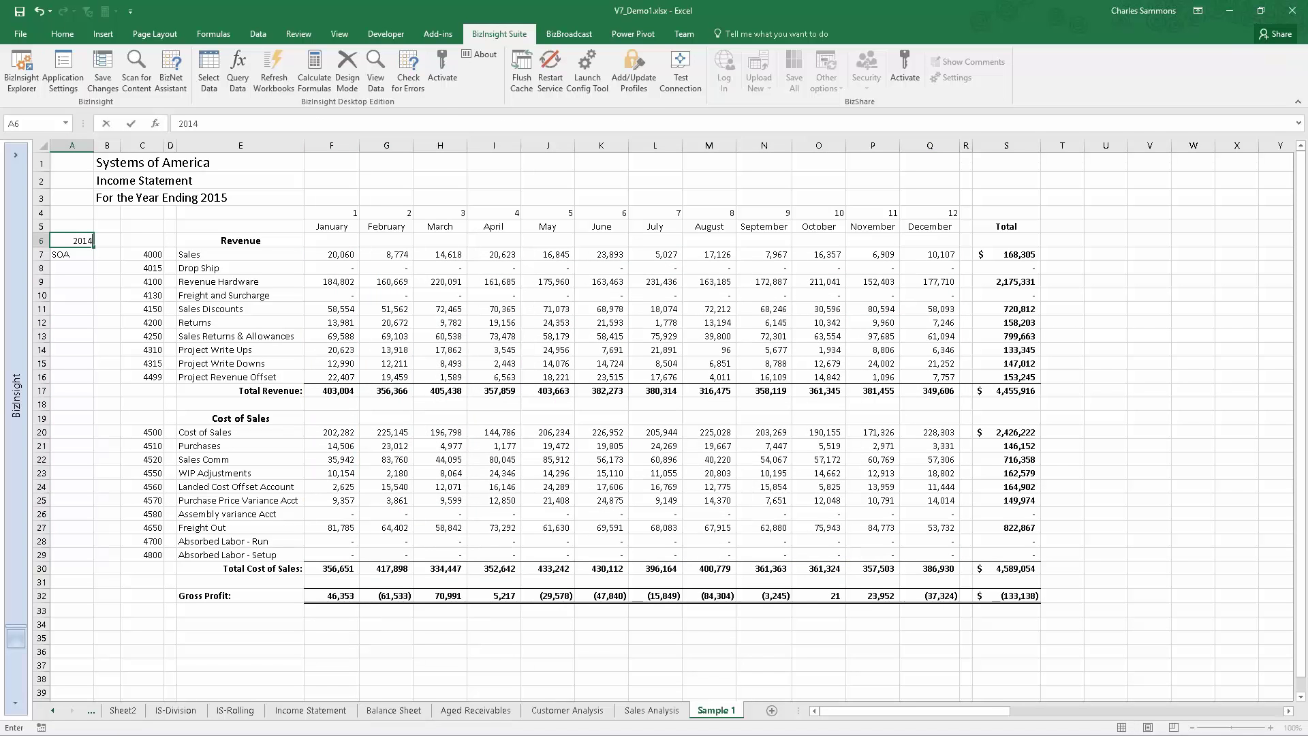
key("Return")
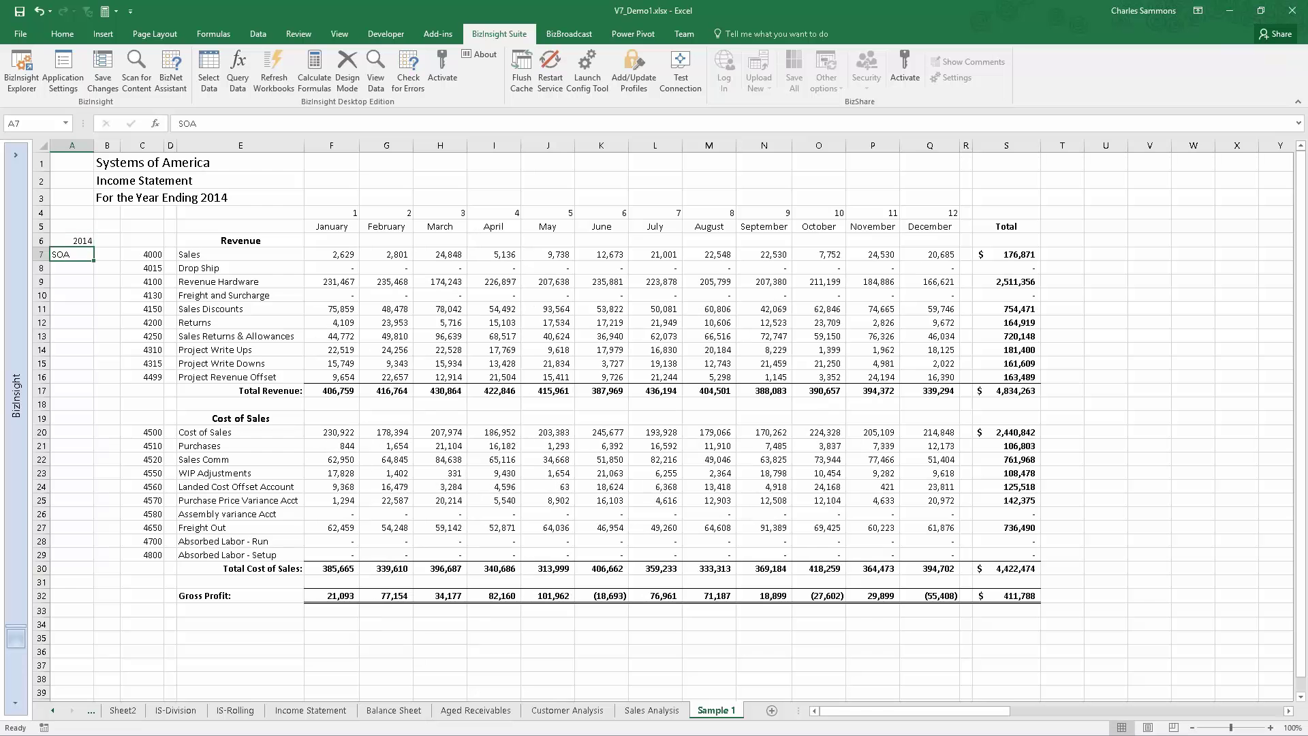
left_click(80, 242)
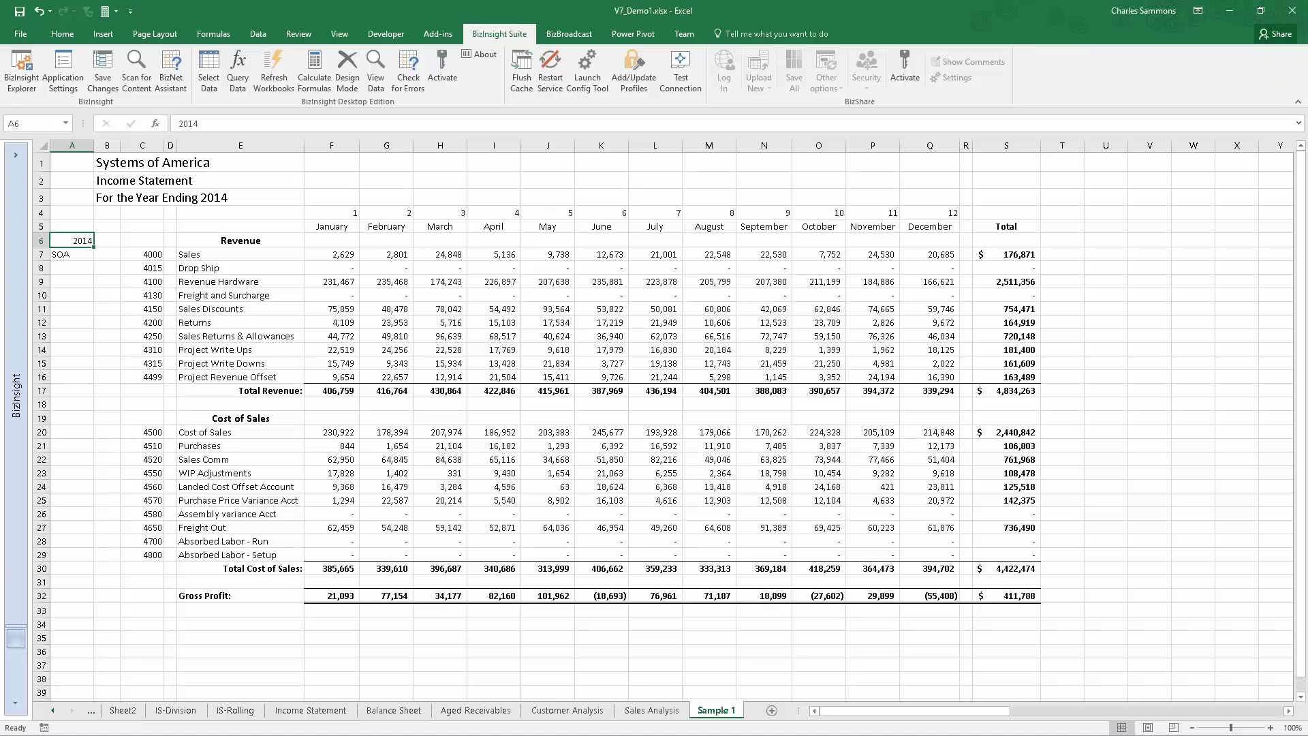
Step: Minimize the workbook to return to the PowerPoint slide show and advance it to the Implementation, Training, and Support slide
left_click(1229, 13)
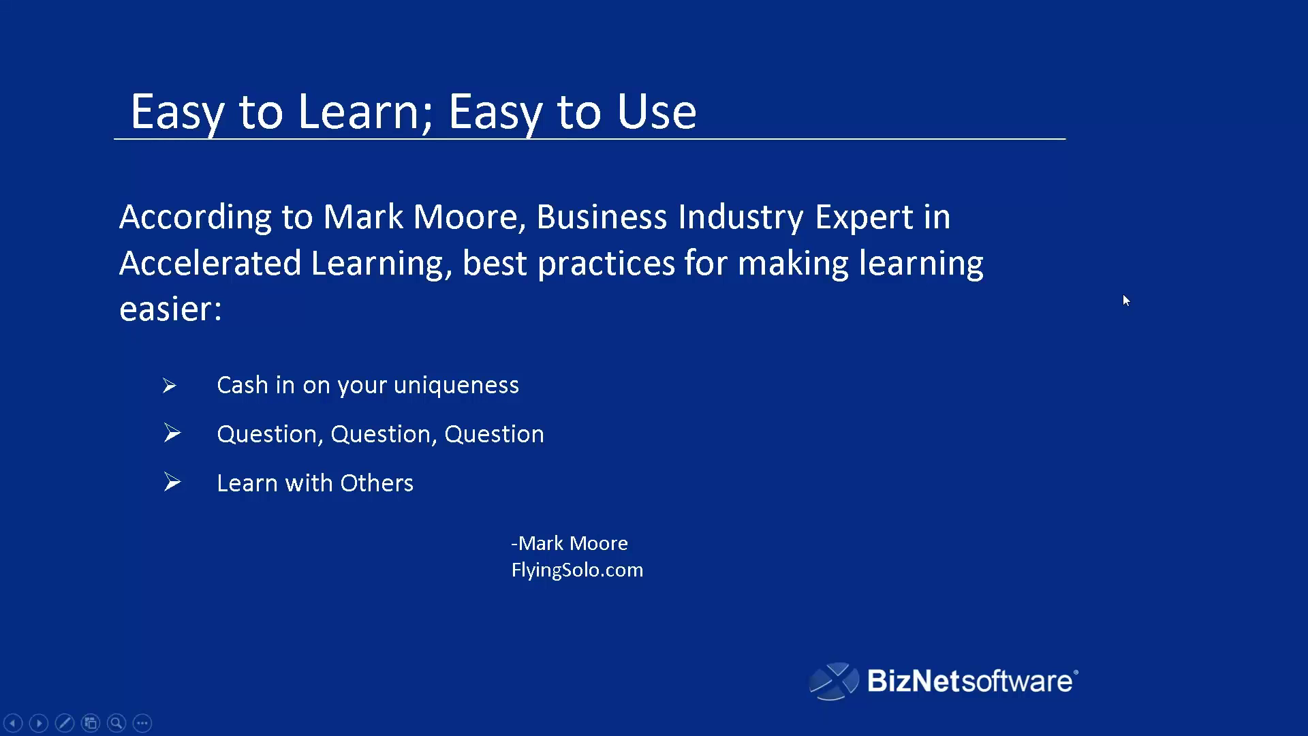
left_click(1182, 297)
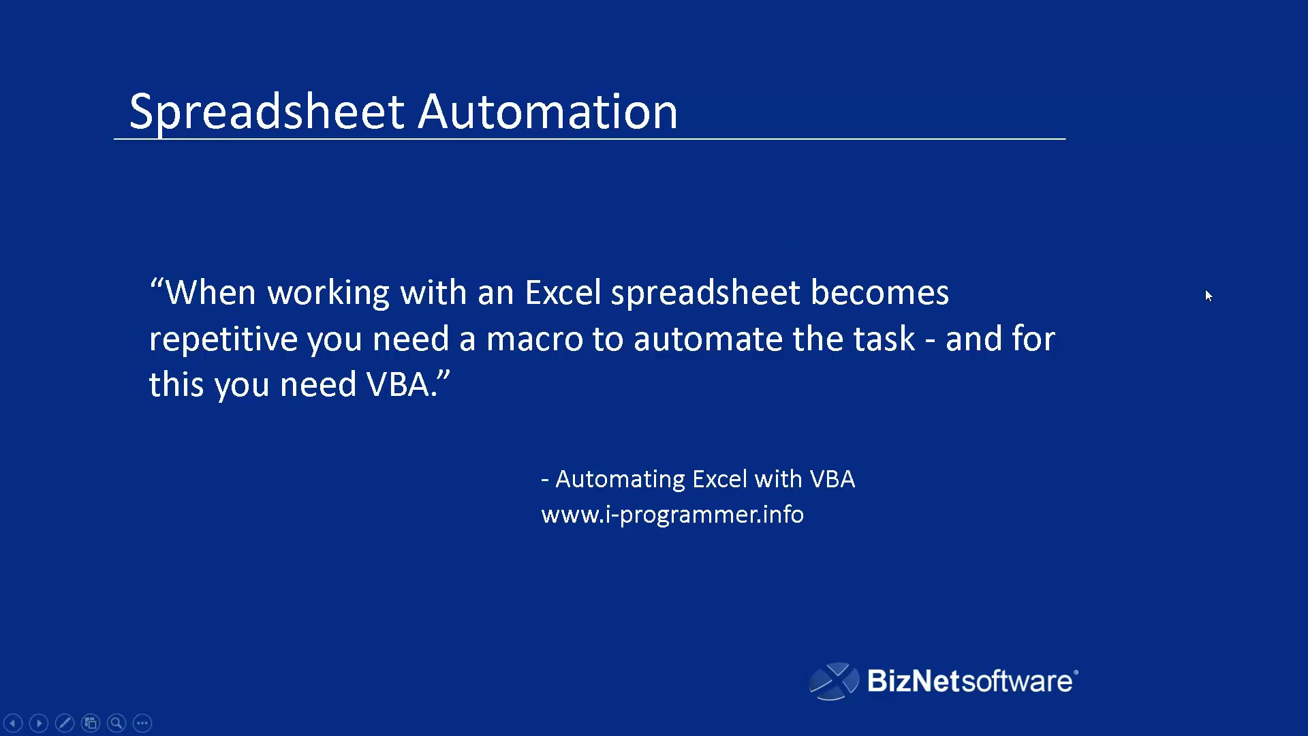
left_click(1206, 295)
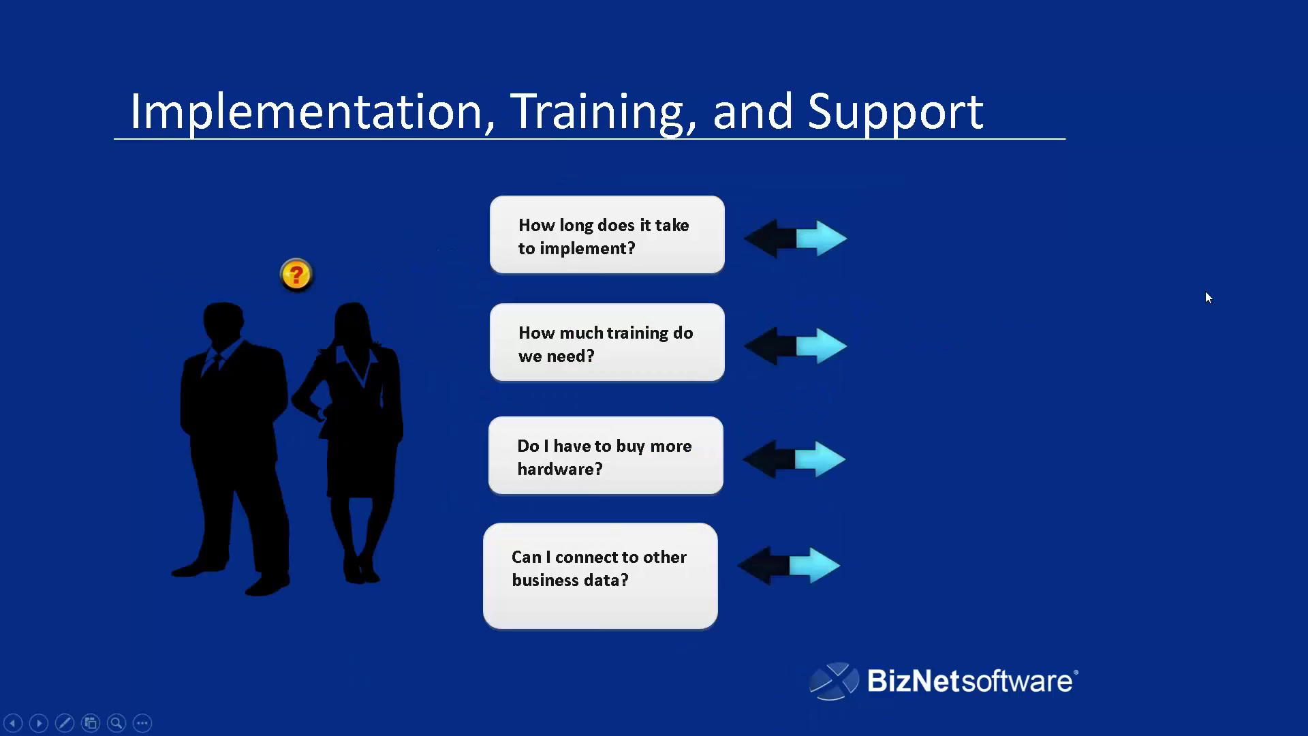